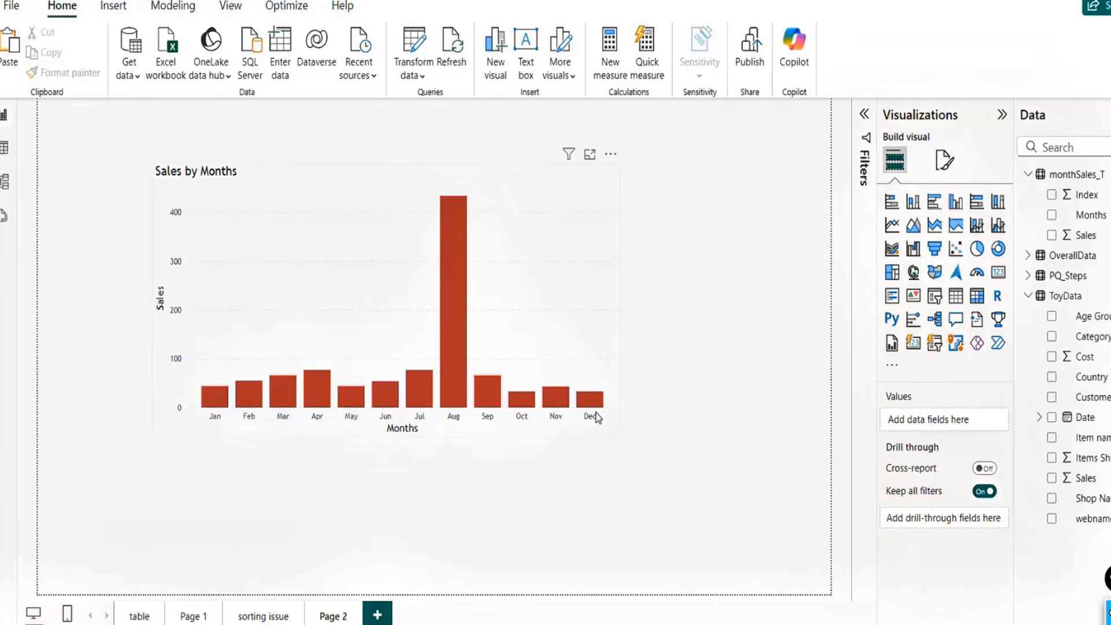
Step: Review the report pages and display the monthSales_T data in table view
click(246, 617)
click(192, 616)
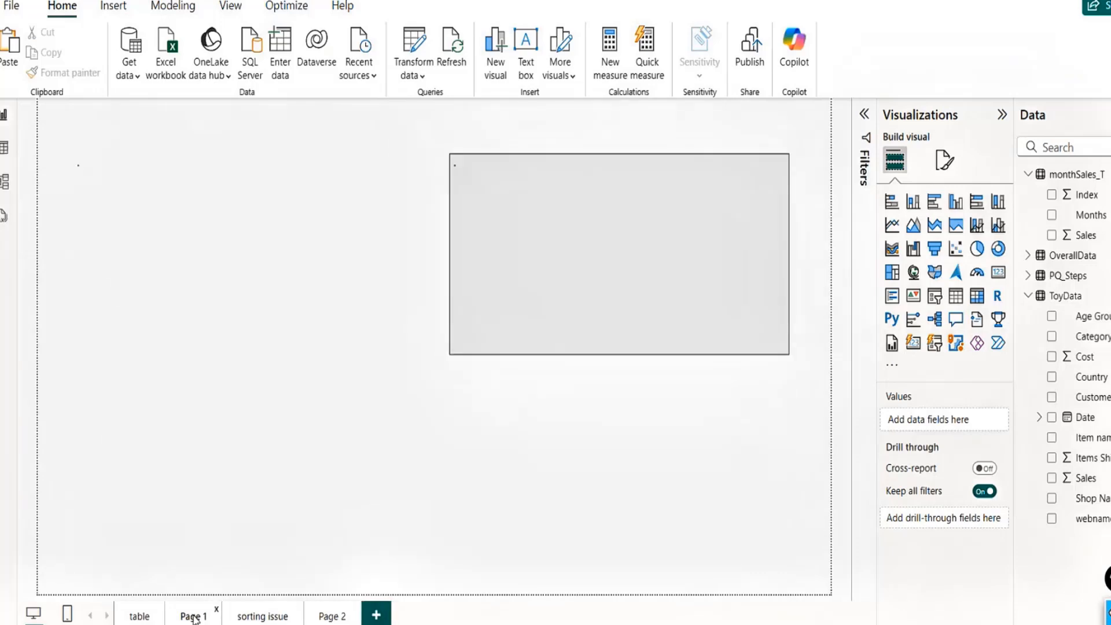
click(139, 617)
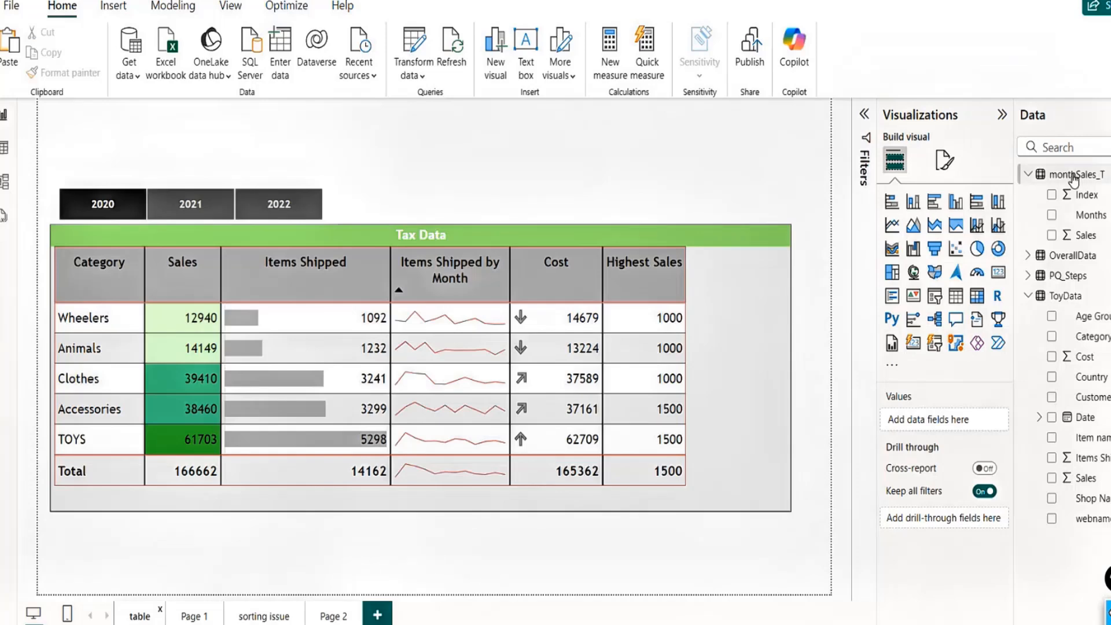
click(1076, 175)
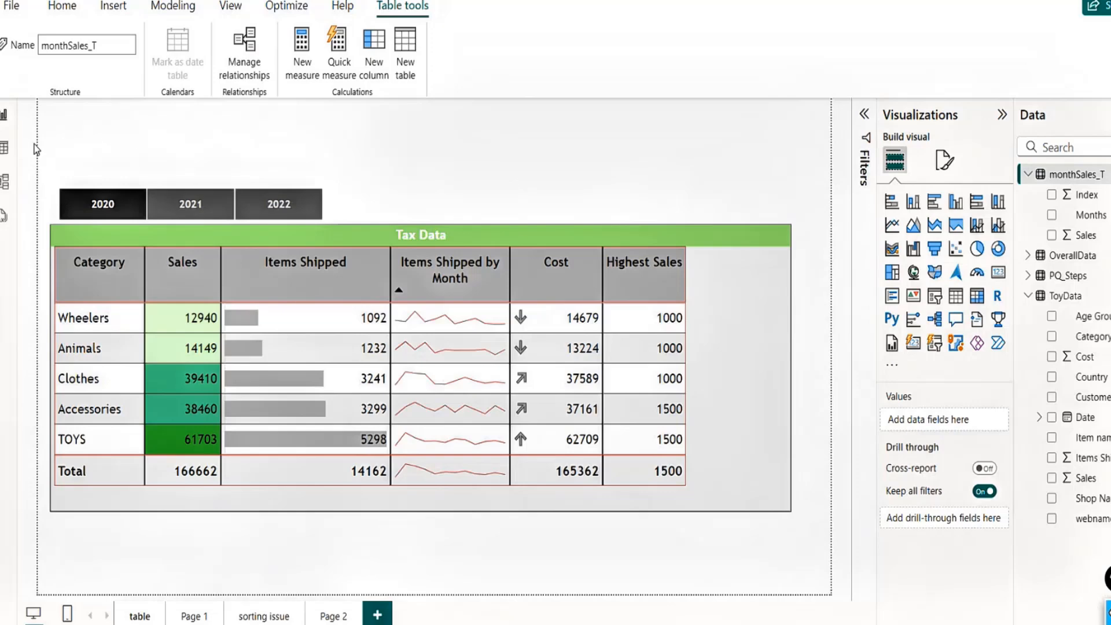
click(4, 148)
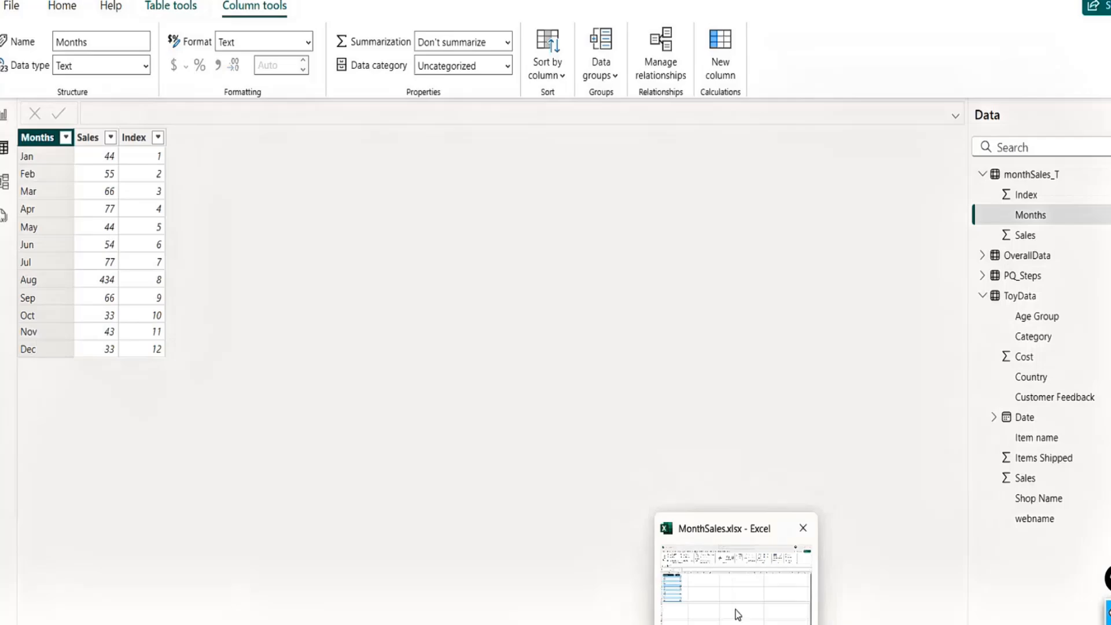
Step: Switch to the MonthSales.xlsx workbook in Excel and enter Feb, Apr and Jan in cells K2 to K4
click(737, 614)
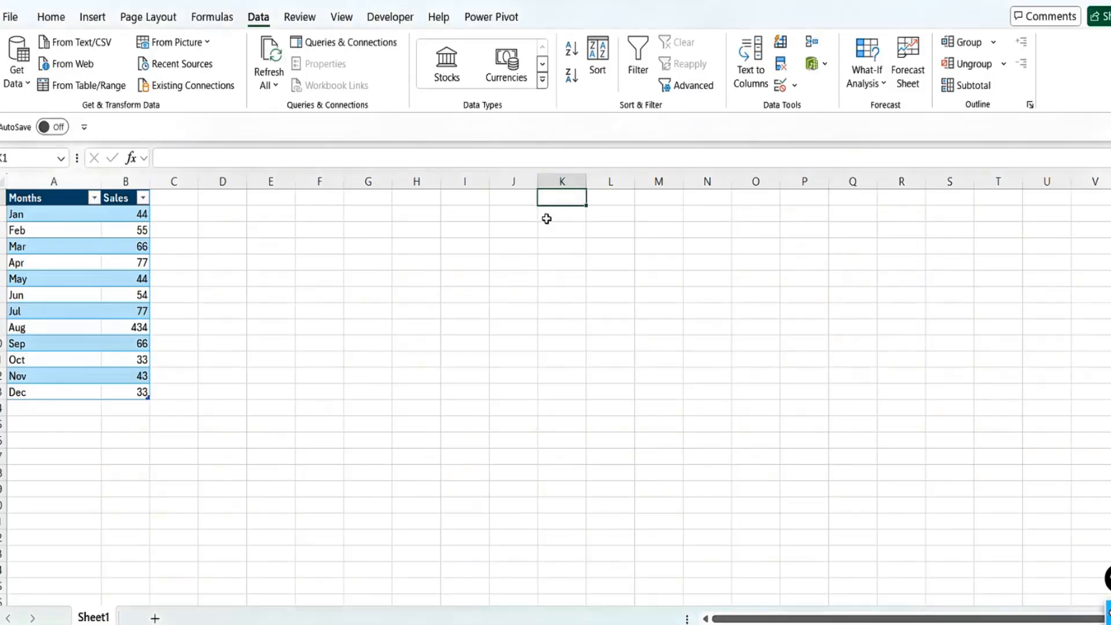
text(Feb)
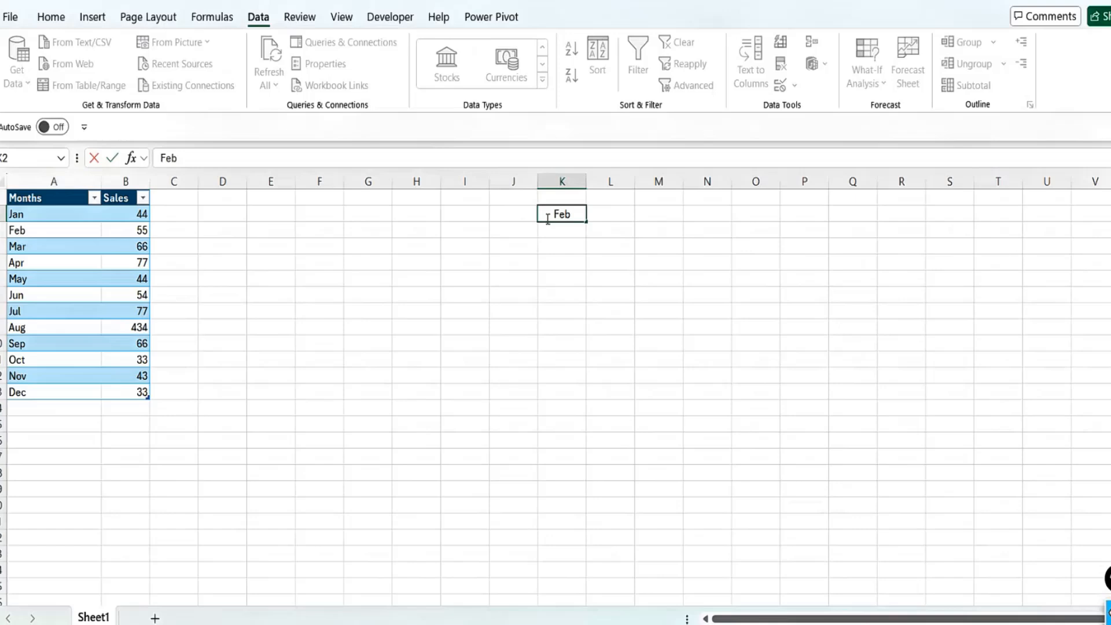
key(Return)
text(Apr)
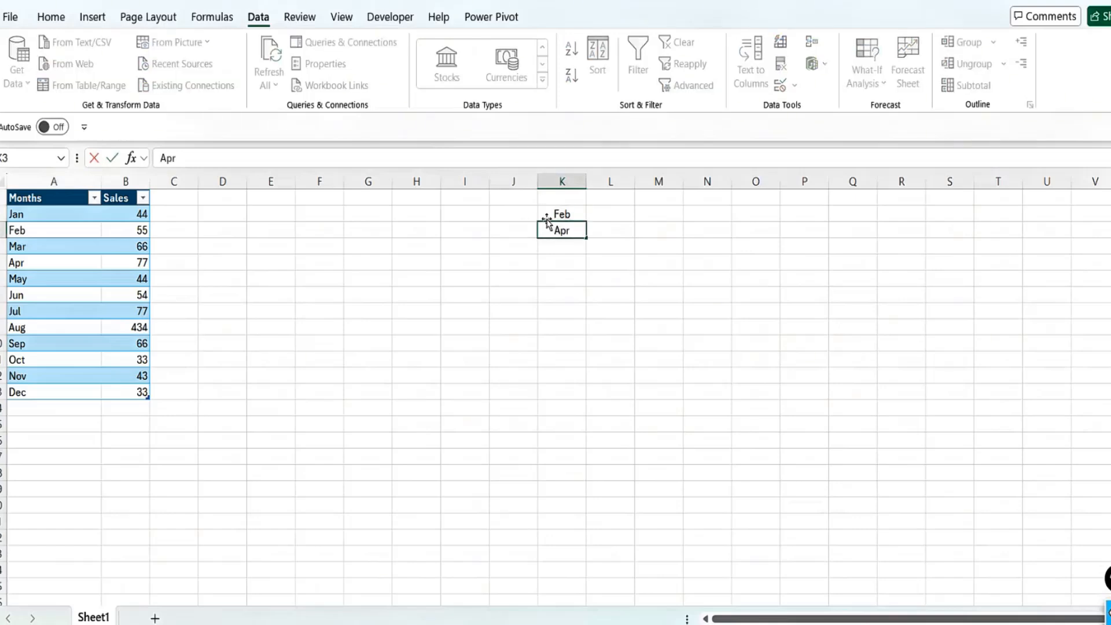
key(Return)
text(Jan)
key(Return)
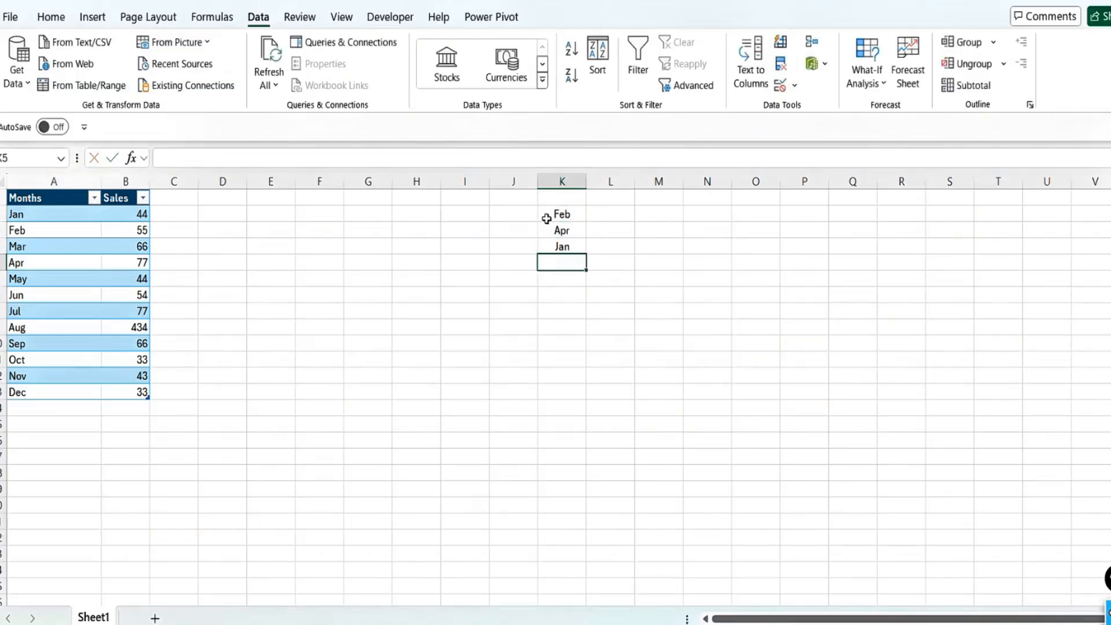
Step: Highlight the month list range K2:K8
key(Up)
key(Up)
key(Up)
key(Down)
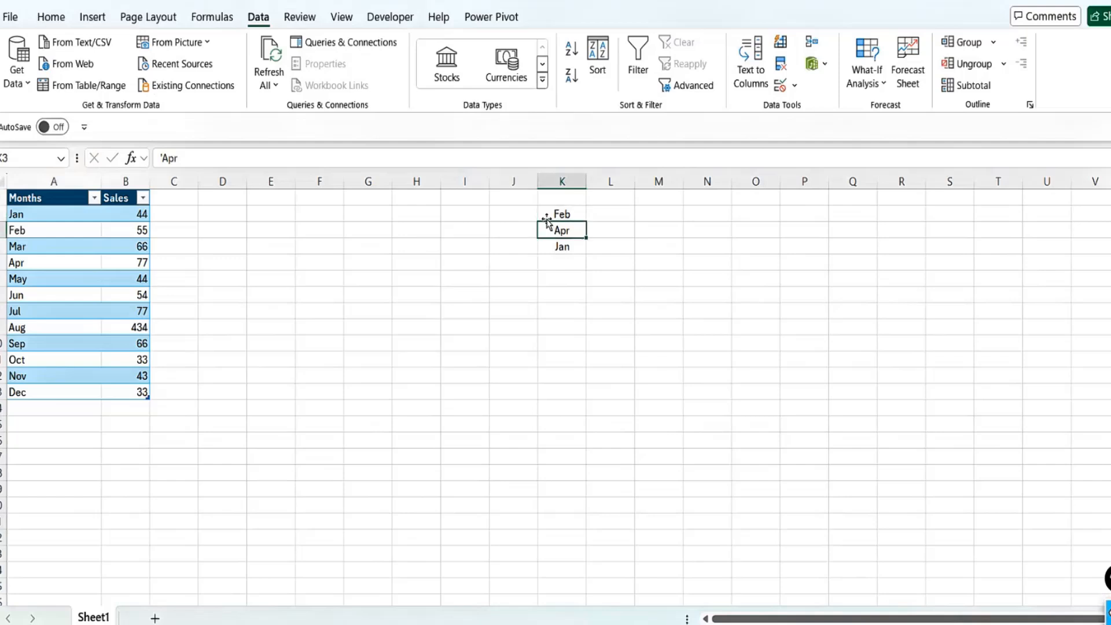
key(Up)
key(shift+Down)
key(shift+Down)
key(shift+Down)
key(shift+Down)
key(shift+Down)
key(shift+Down)
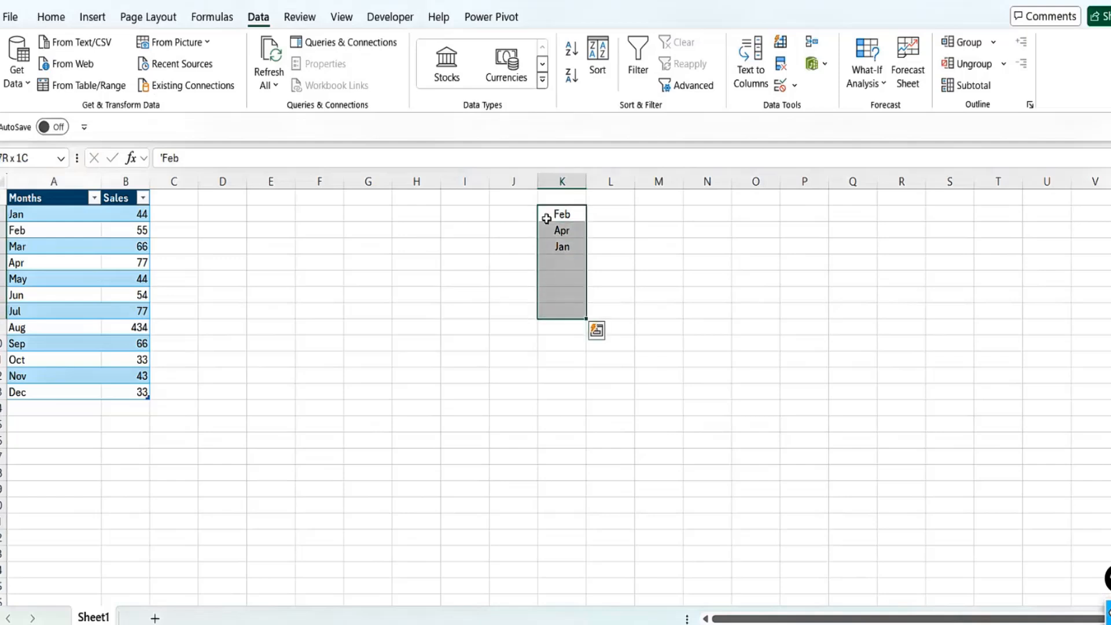
key(Right)
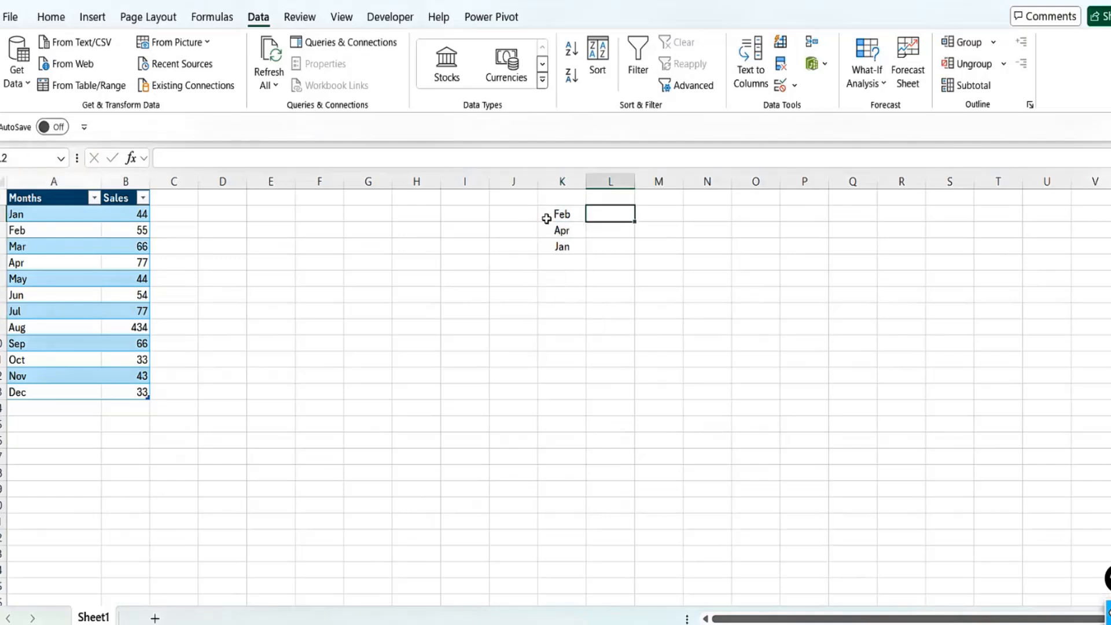
Step: Continue the unsorted month list with Dec, Mar, Jun and Jul in cells K5 to K8
key(Down)
key(Left)
key(Down)
key(Down)
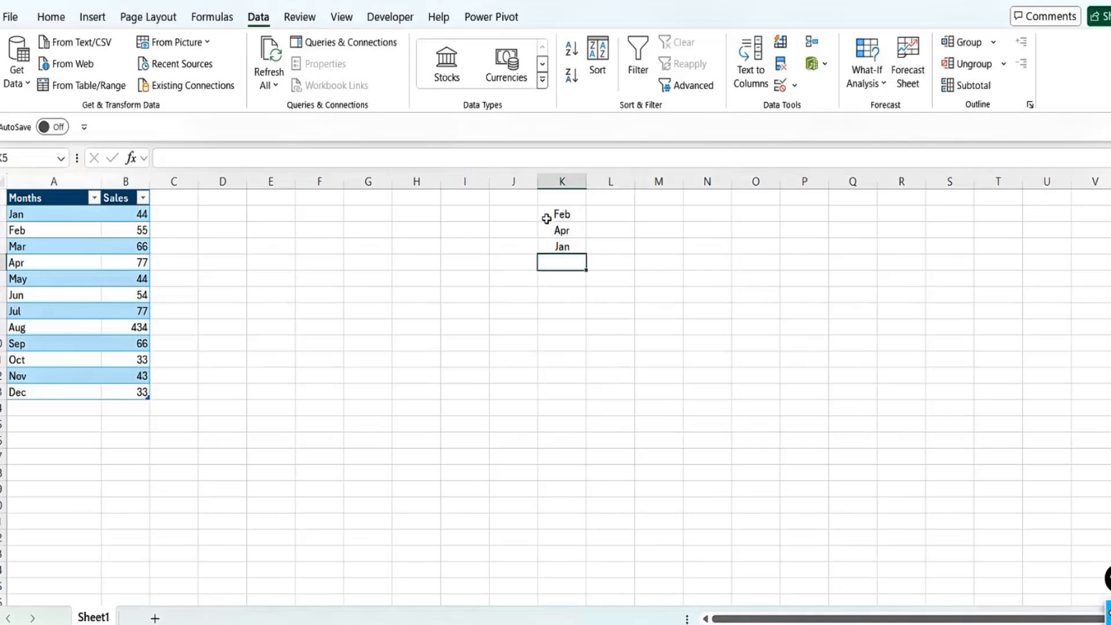
text(dec)
key(Return)
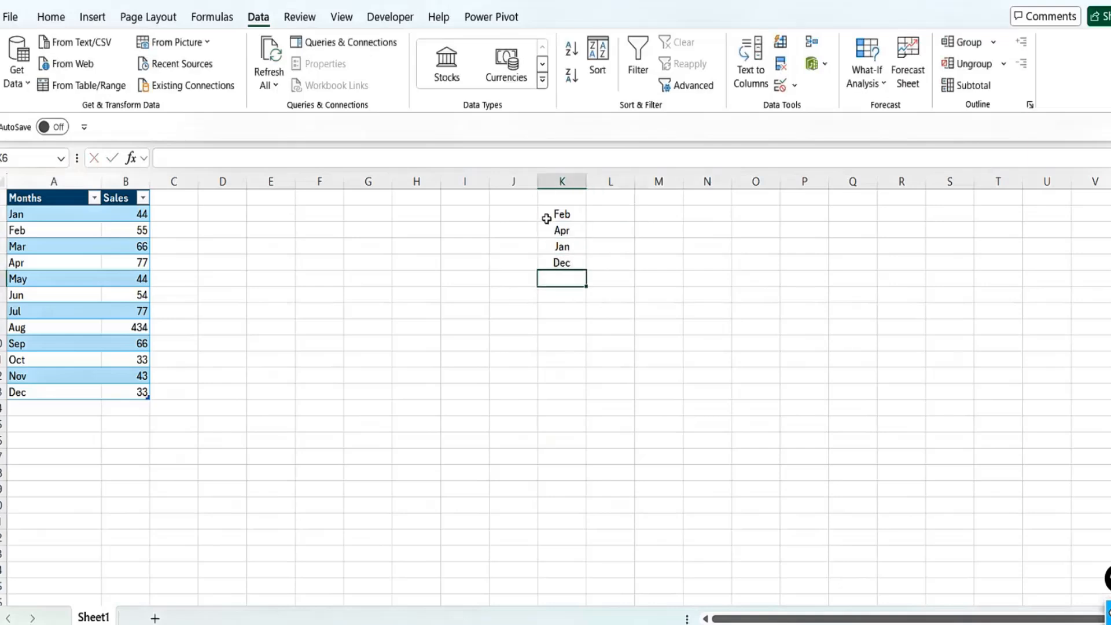
text(Mar)
key(Return)
text(Jun)
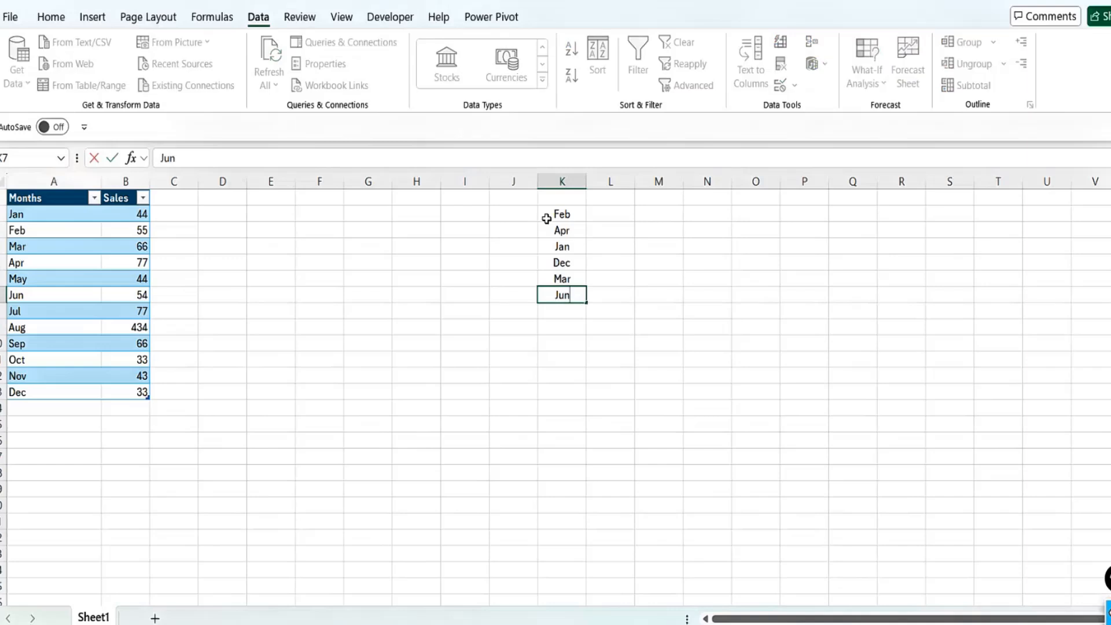
key(Return)
text(Jul)
key(Return)
Step: Enter the values 34, 234, 342, 342, 324, 5 and 2 beside the months in cells L2 to L8
key(Up)
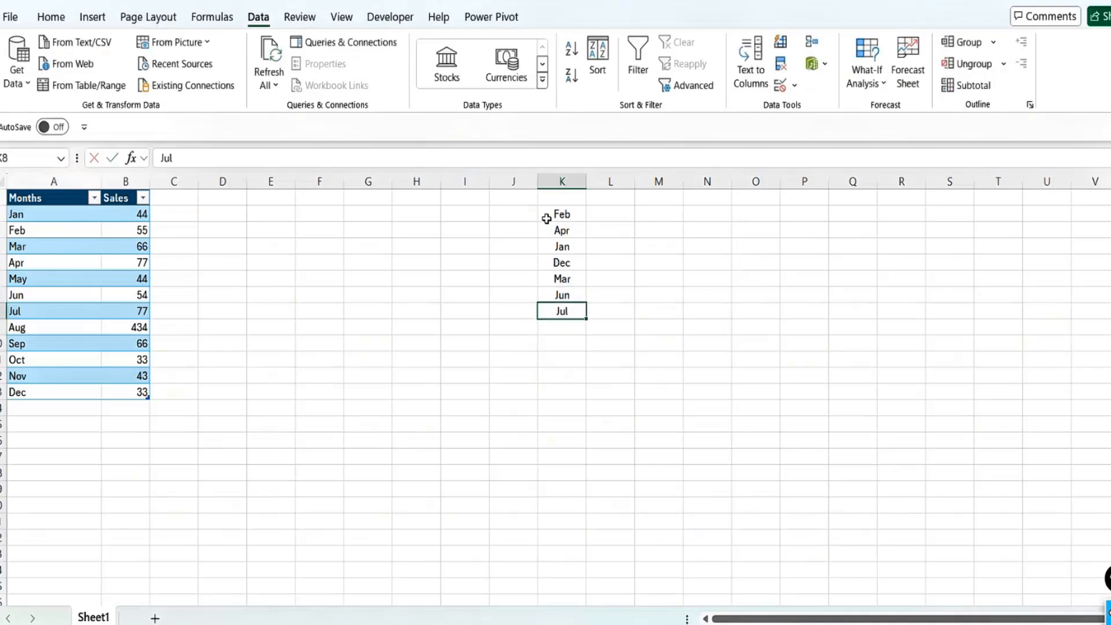
key(Up)
key(ctrl+Up)
key(Right)
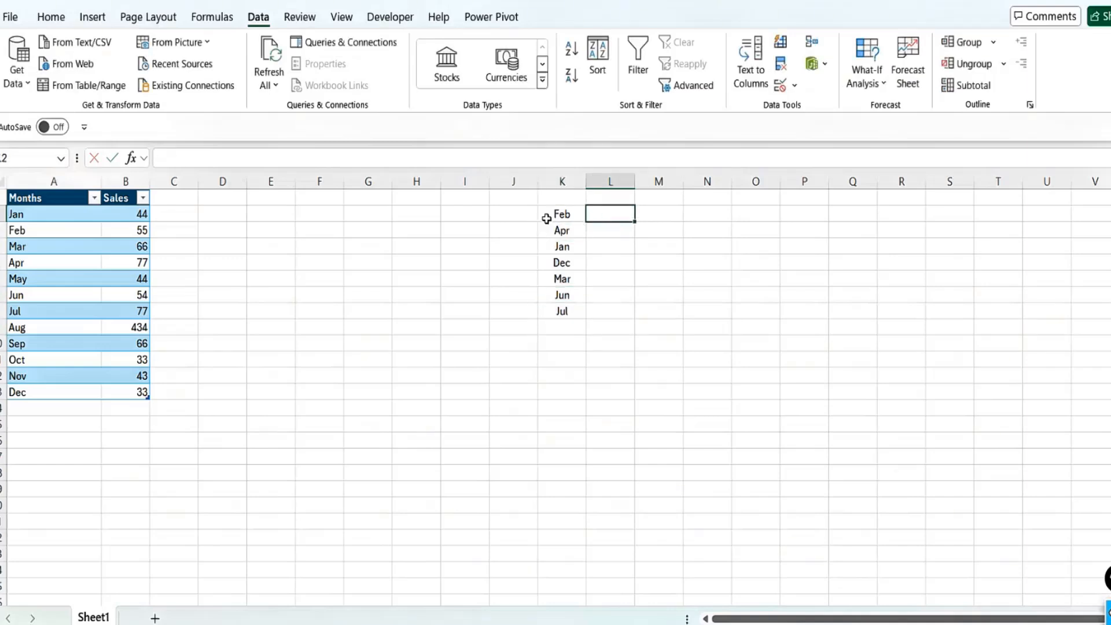
text(34)
key(Return)
text(234 342)
key(Return)
text(342 324)
key(Return)
text(5)
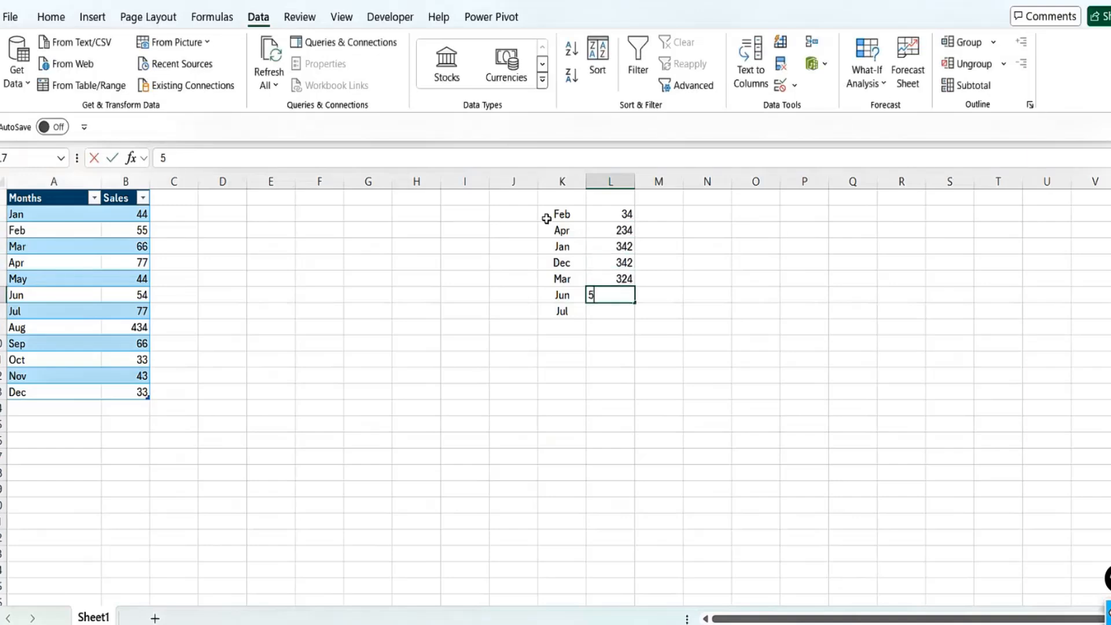
key(Return)
text(2)
key(Up)
key(Up)
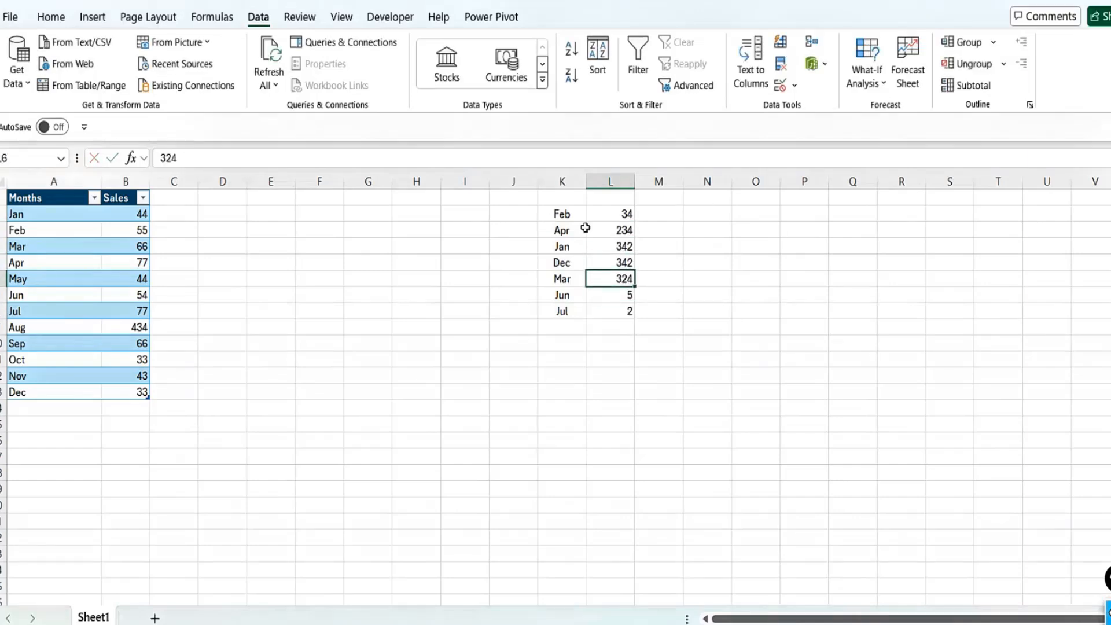
Step: Highlight the months and their values in K2:L8
click(565, 214)
key(shift+Right)
key(shift+Down)
key(ctrl+shift+Down)
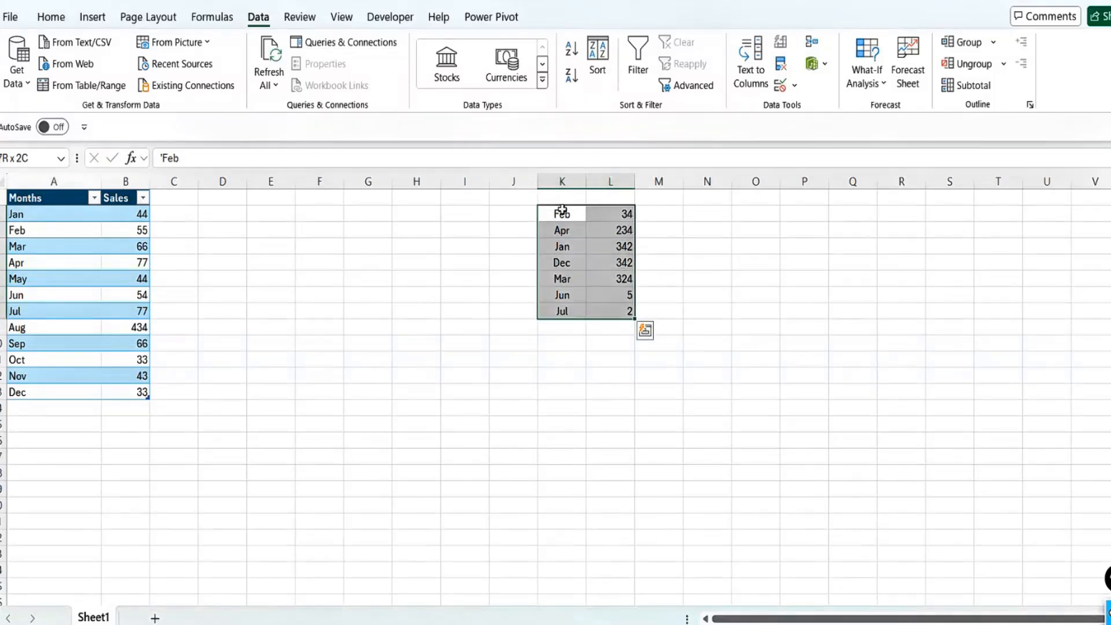
Step: Add the headers Month in K1 and score in L1 above the list
click(565, 196)
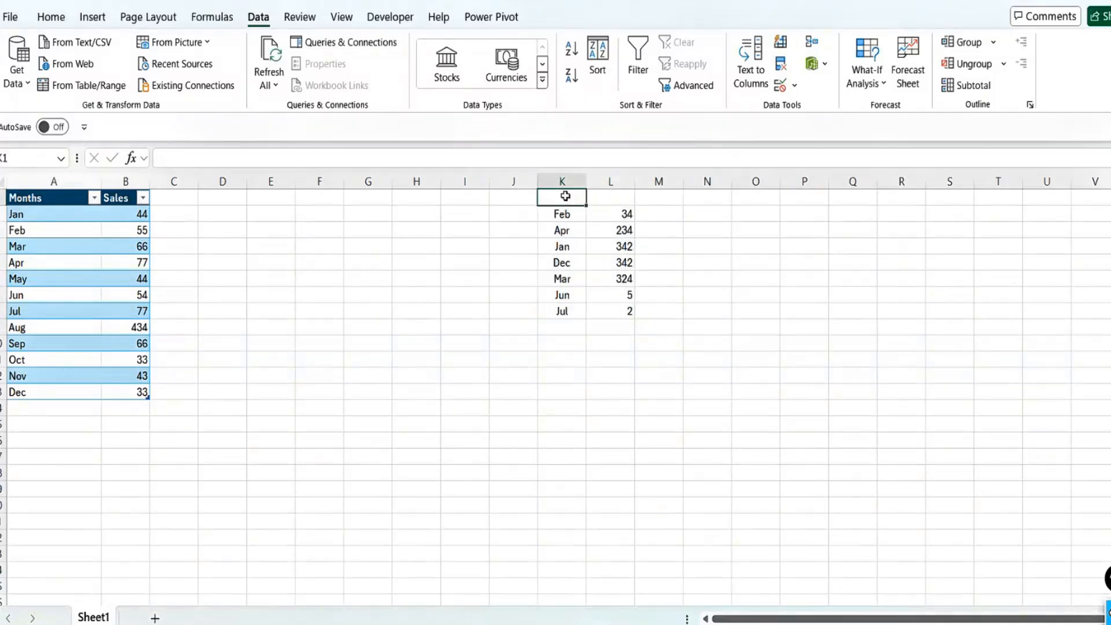
text(Month)
key(Tab)
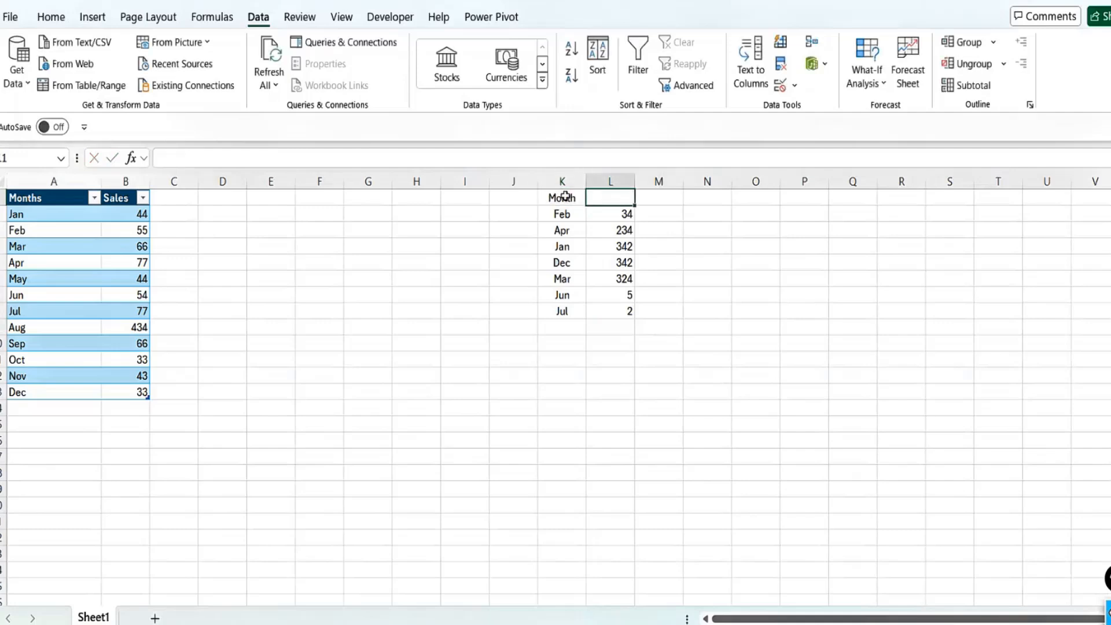
text(score)
key(Return)
Step: Highlight the whole Month and score table in K1:L8 and examine the order of its months
click(565, 197)
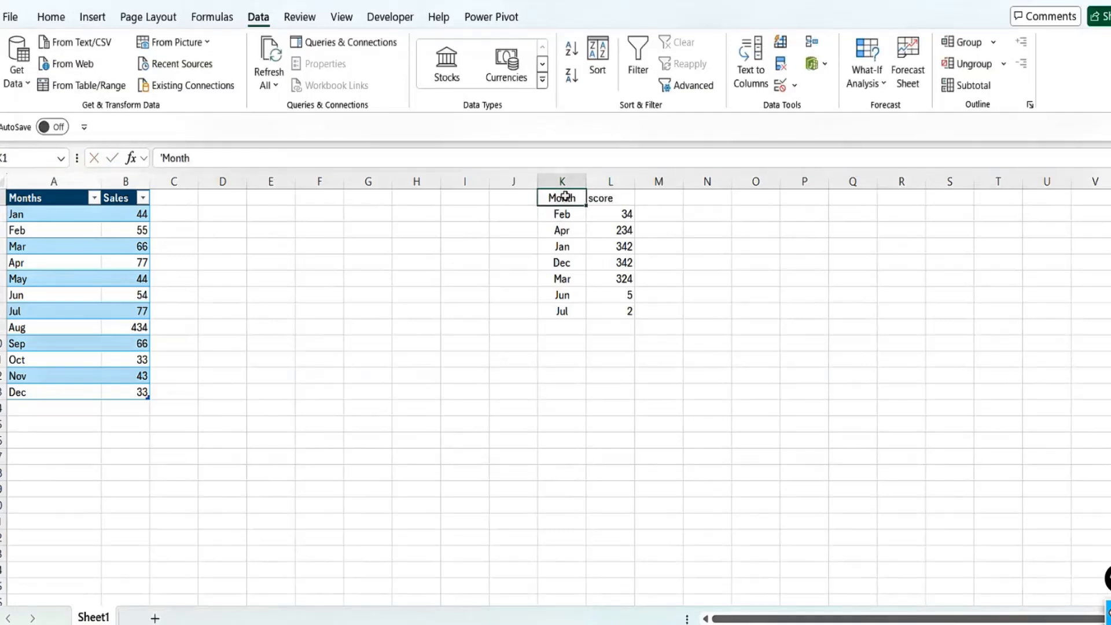
key(shift+Right)
key(shift+Down)
key(shift+Down)
key(shift+Down)
key(shift+Down)
key(shift+Down)
key(shift+Down)
key(shift+Down)
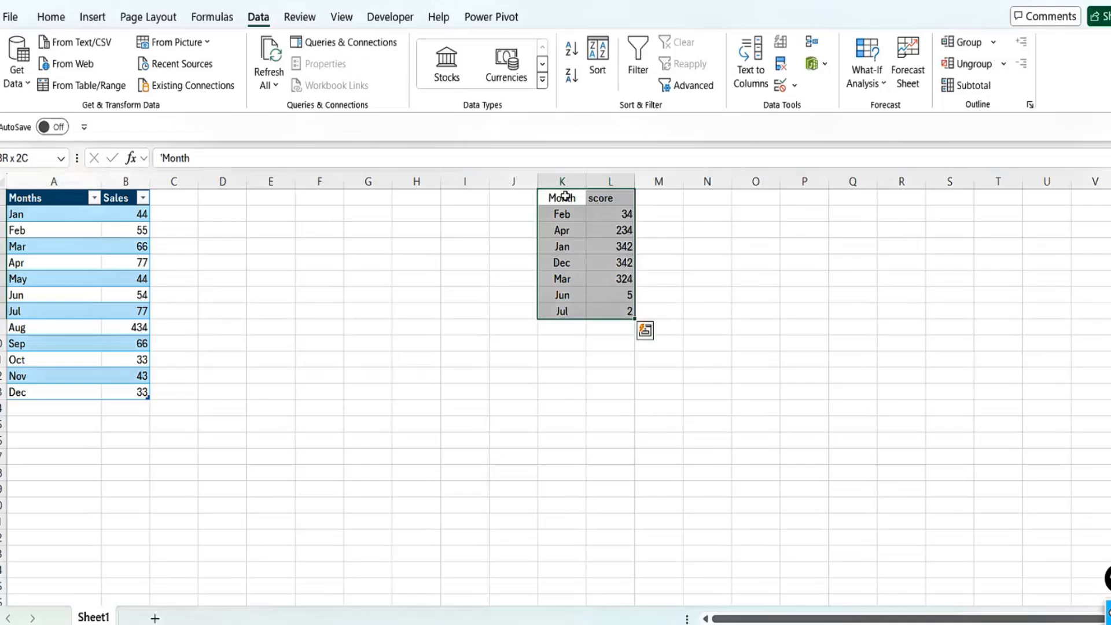
click(566, 198)
key(shift+Right)
key(shift+Down)
key(shift+Down)
key(shift+Down)
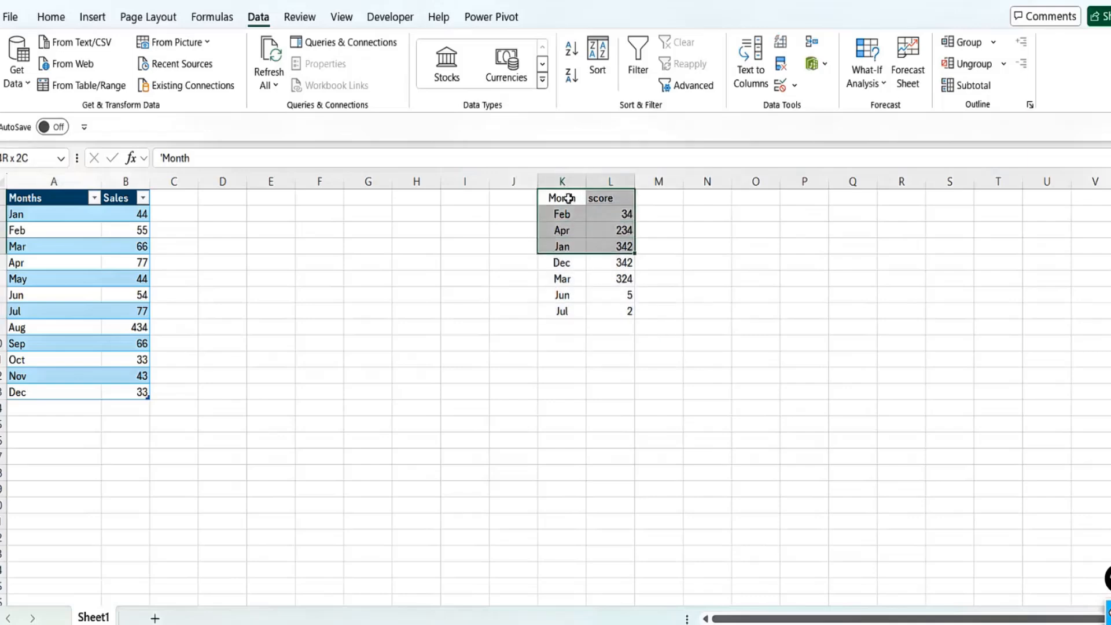
key(shift+Down)
key(shift+Down)
key(shift+Down)
key(shift+Down)
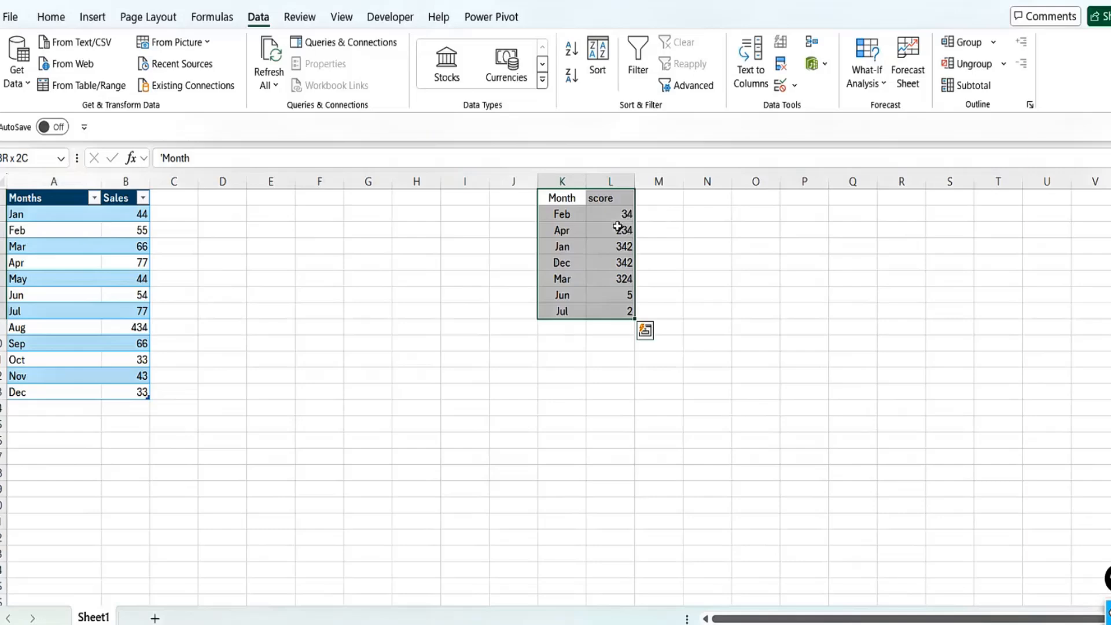
click(572, 217)
click(569, 262)
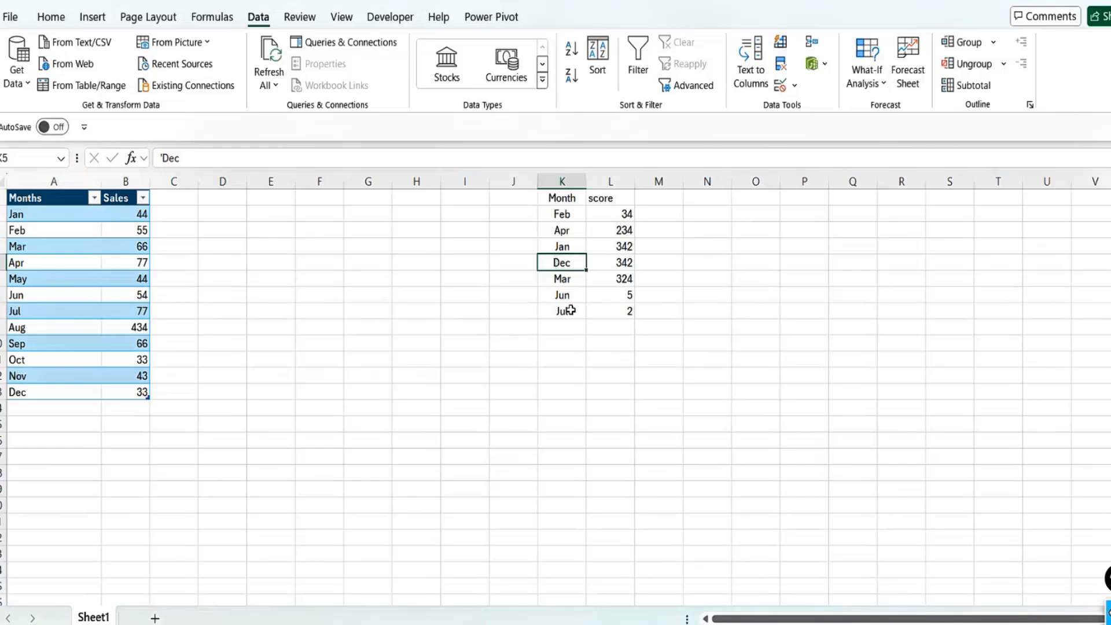
Step: Enter jan, feb and mar across cells I17 to K17 as an example of calendar order
click(464, 455)
text(jan)
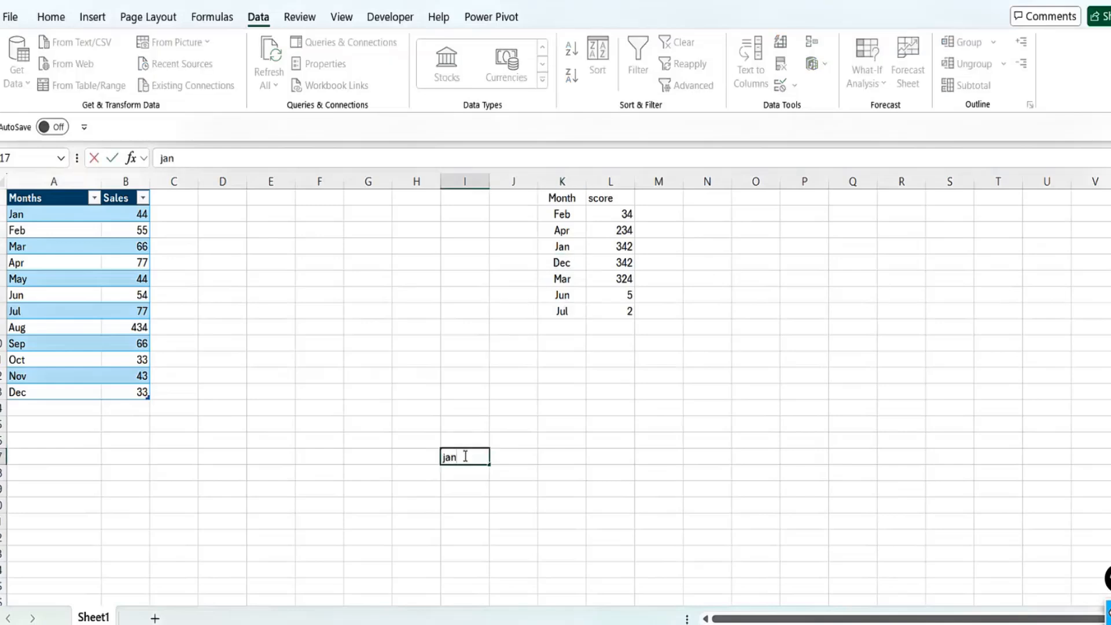
key(Tab)
text(fe)
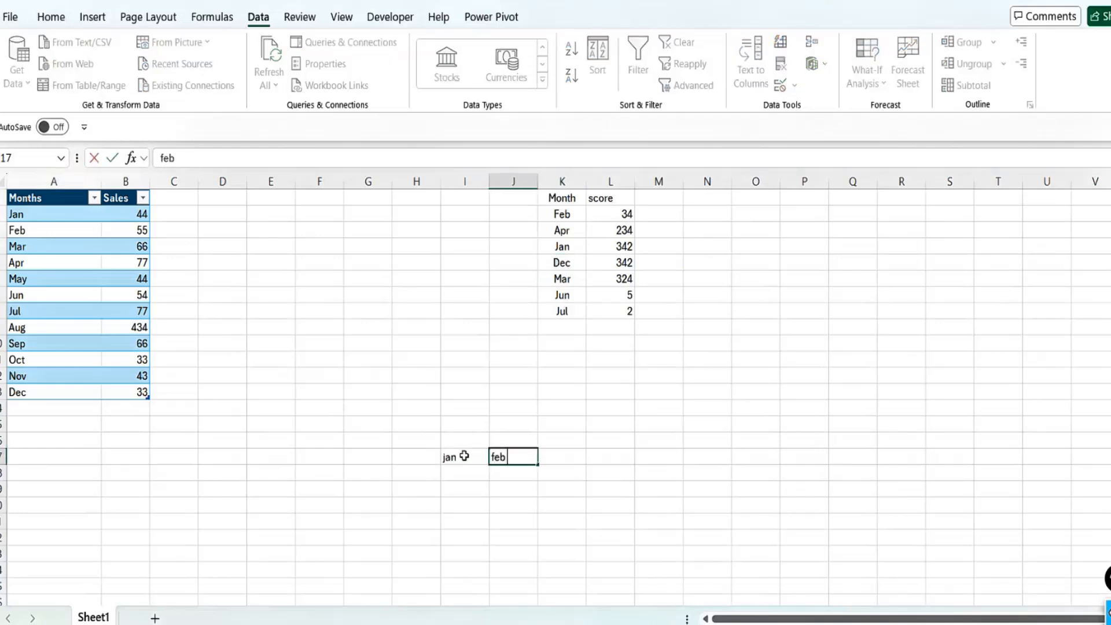
key(Tab)
text(mar)
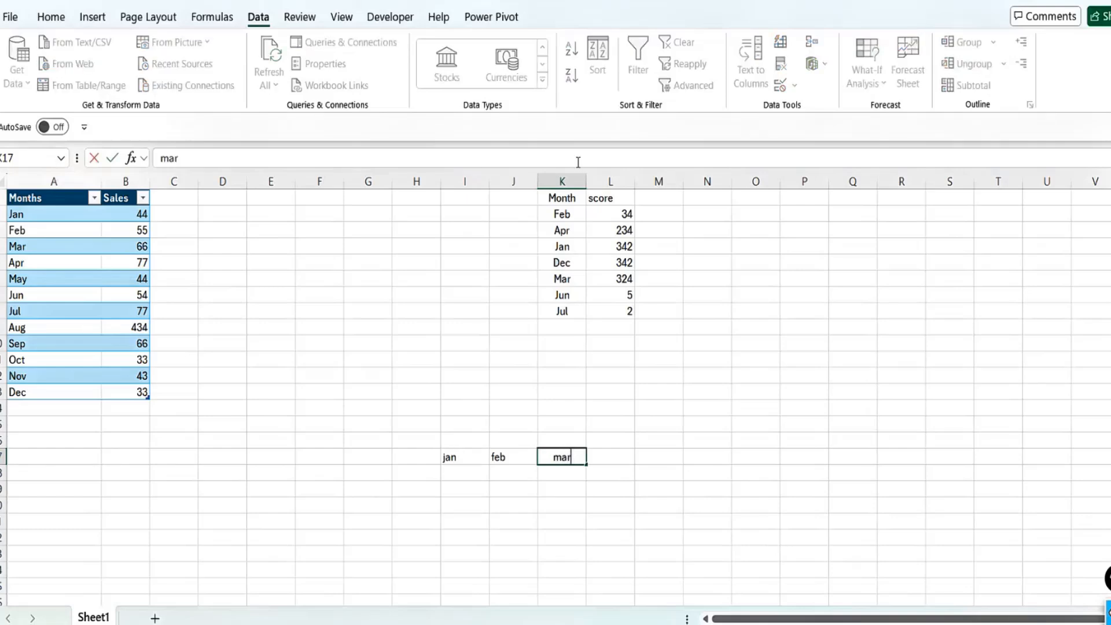
Step: Highlight the Month and score table in K1:L8 again
drag(560, 199, 560, 279)
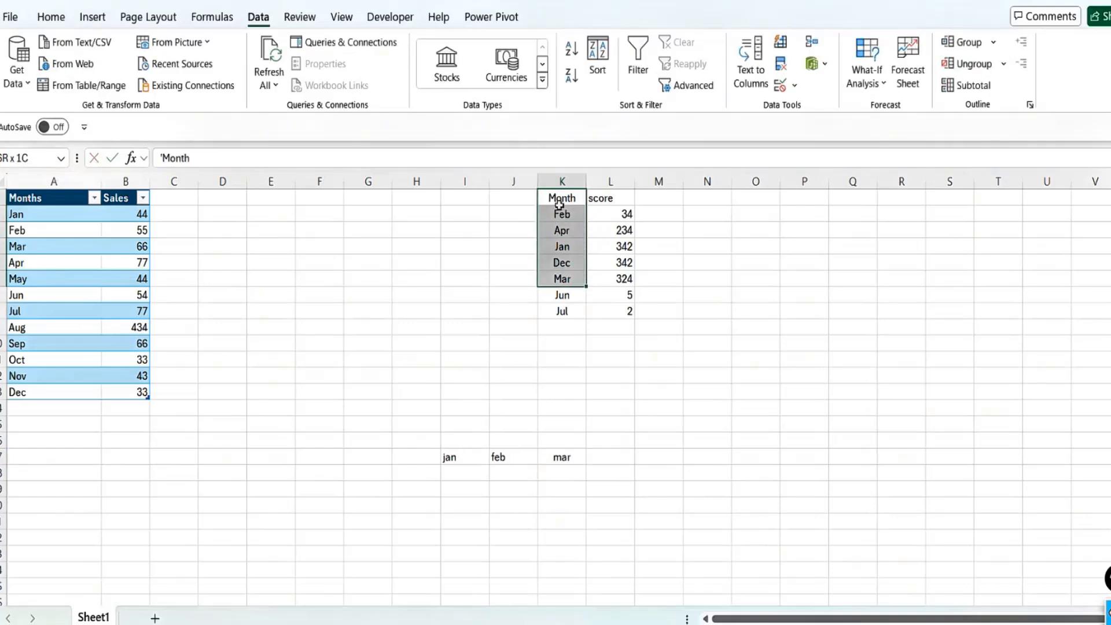
key(shift+Down)
key(shift+Right)
key(shift+Down)
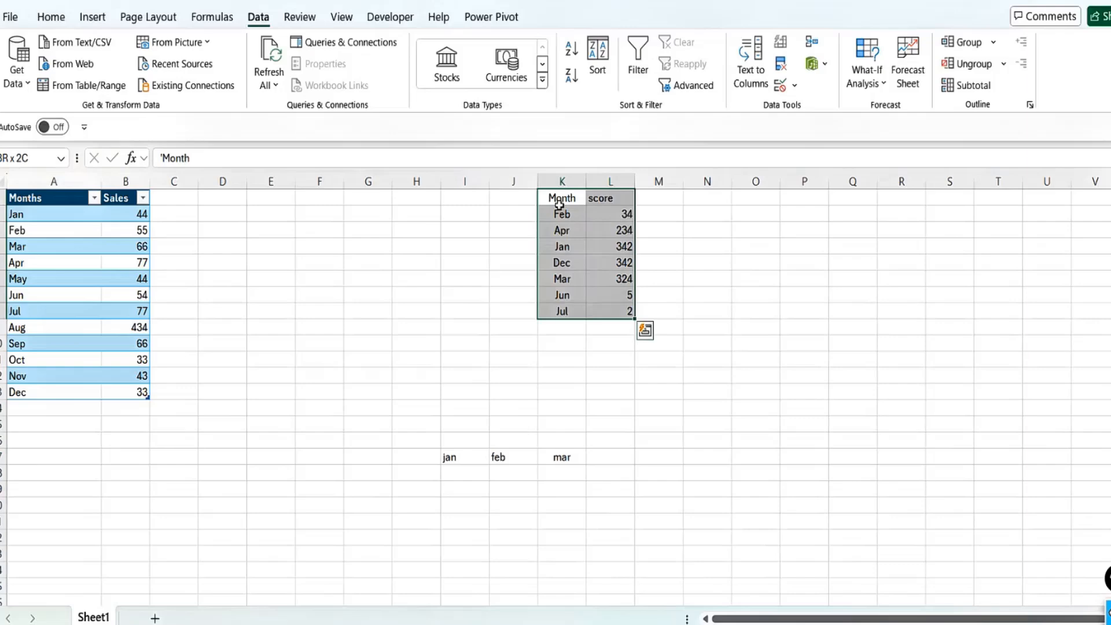
Step: Highlight only the month names in K2:K8 and inspect the Apr entry
click(560, 211)
key(shift+Down)
key(shift+Down)
key(shift+Down)
key(shift+Down)
key(shift+Down)
key(shift+Down)
key(shift+Down)
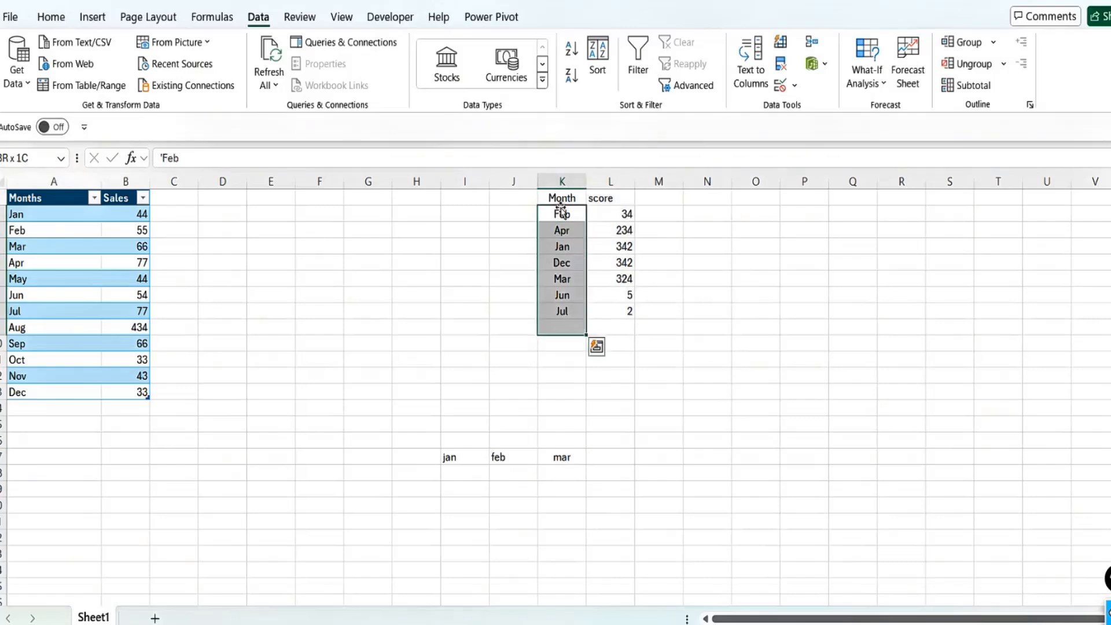
key(shift+Up)
key(shift+Down)
key(shift+Up)
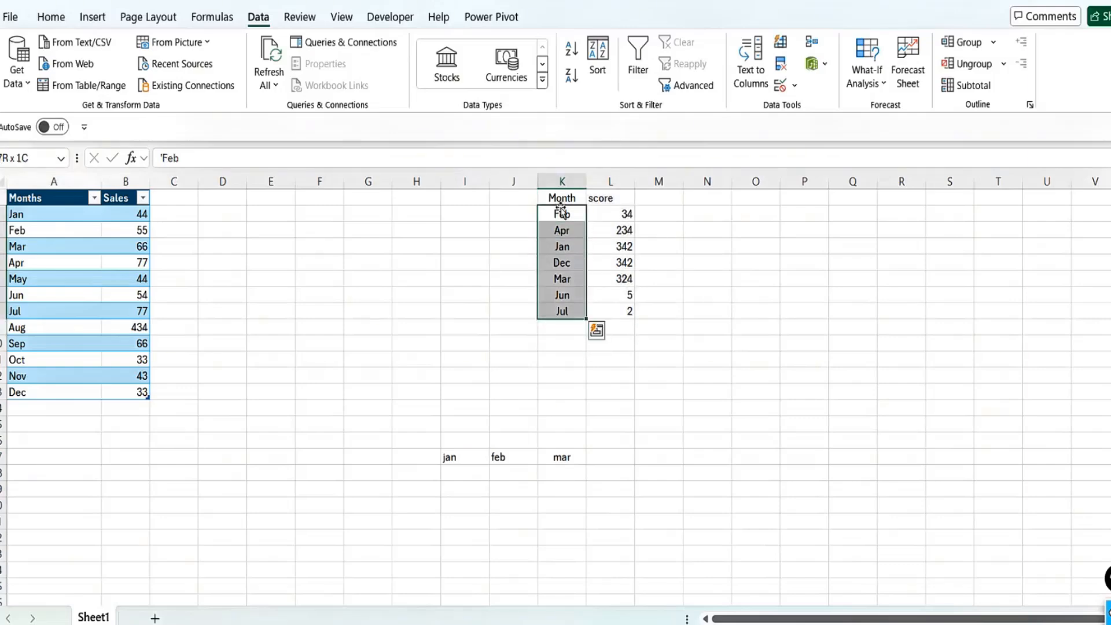
click(561, 231)
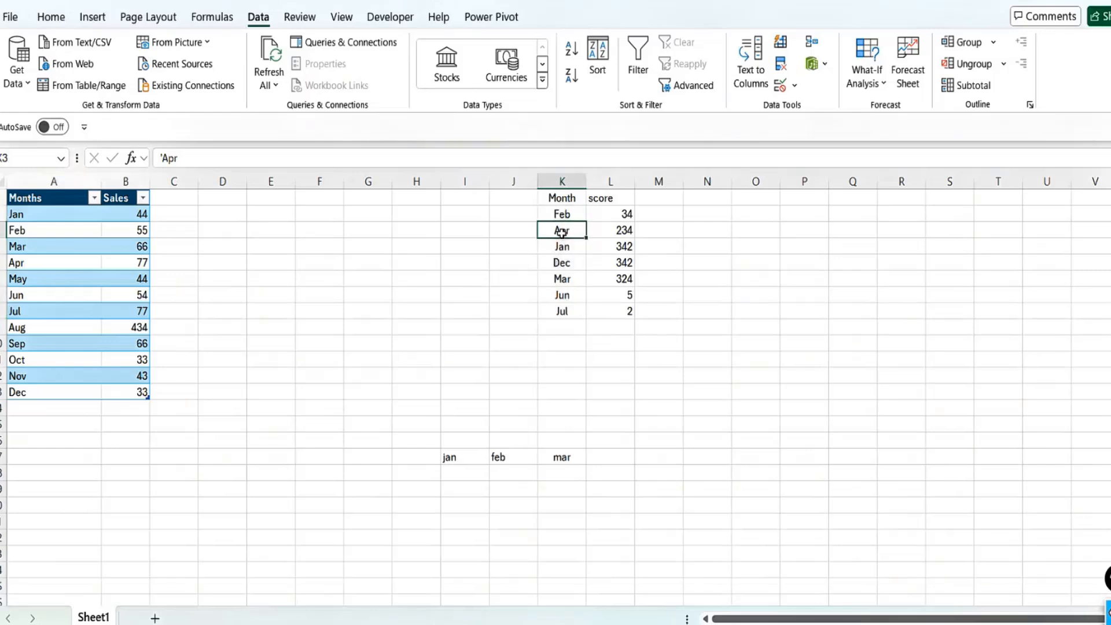
Step: Enter apr in cell I19 as an example of alphabetical order
click(467, 491)
text(ar)
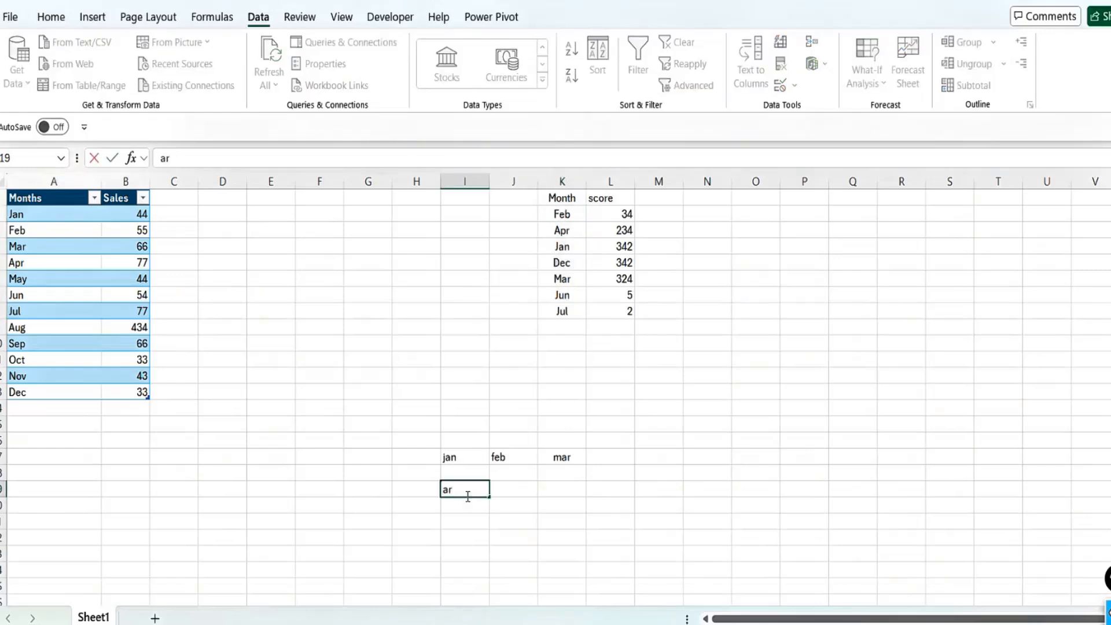
key(Tab)
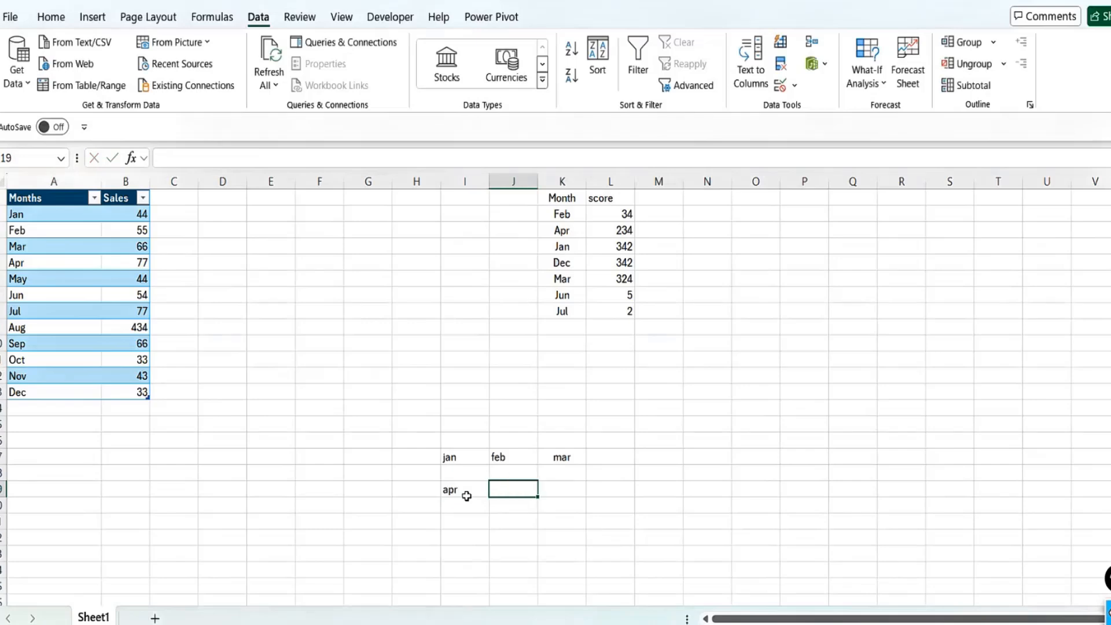
Step: Highlight the Month and score table in K1:L8 to examine its month order against the example
click(571, 212)
key(Right)
key(Right)
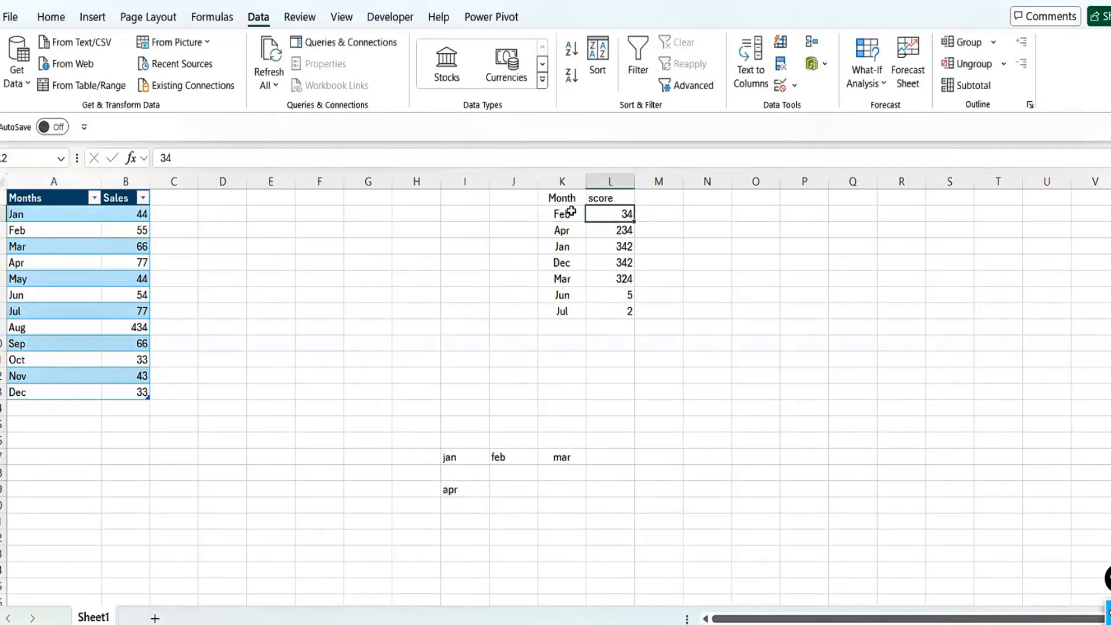
key(Left)
key(Left)
key(Up)
key(shift+Right)
key(shift+Down)
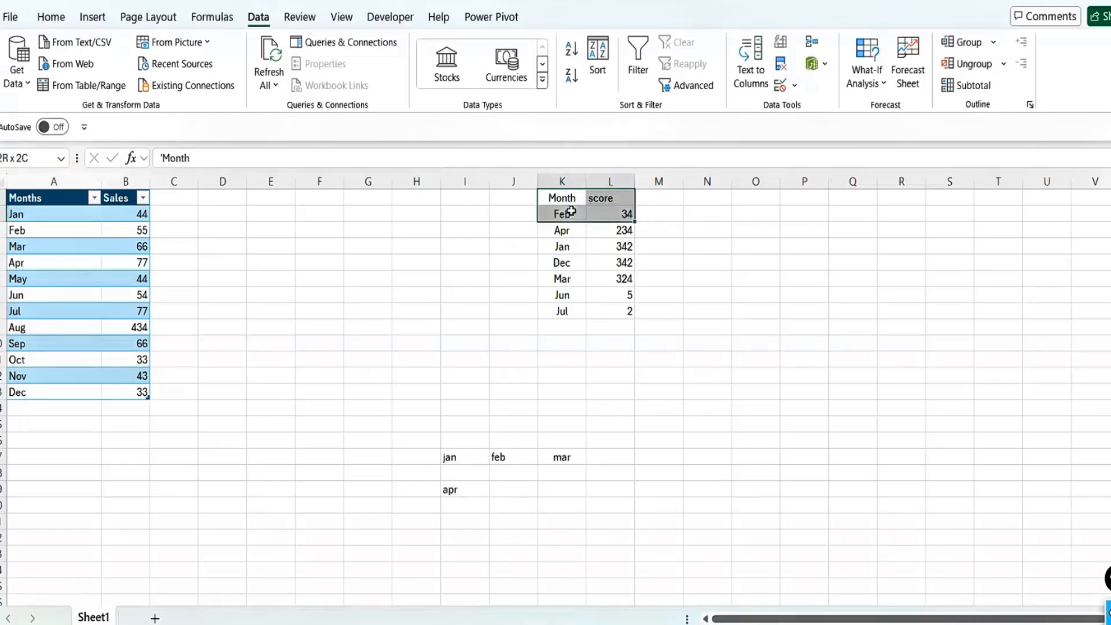
key(shift+Down)
key(shift+Down)
key(shift+Down)
key(shift+Down)
key(shift+Down)
key(shift+Down)
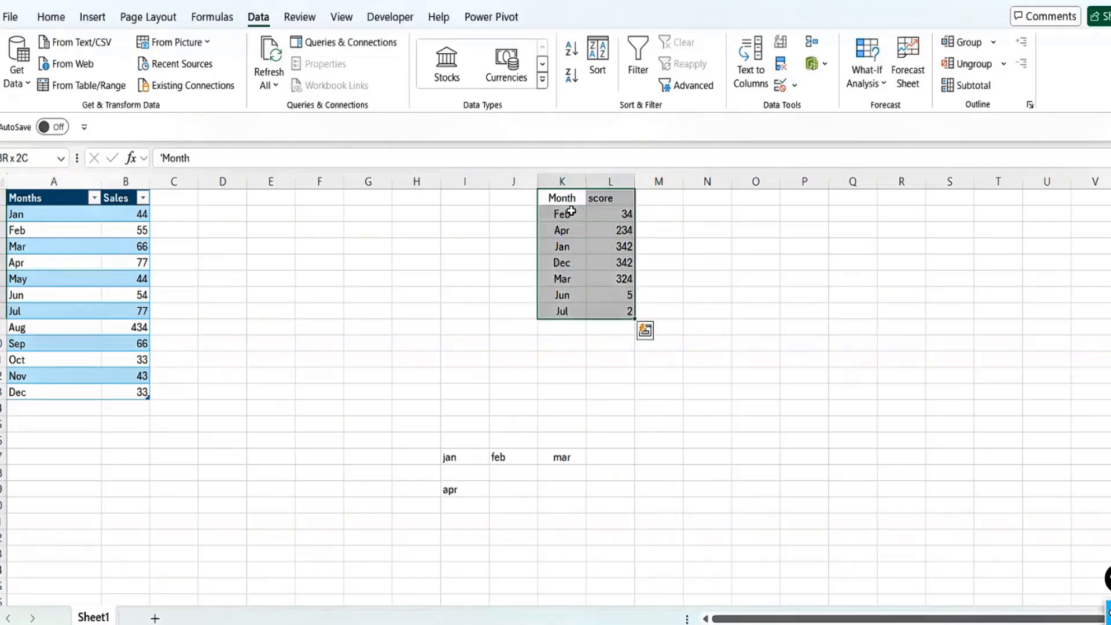
Step: Clear the example month names in the block I17:L20
click(455, 459)
key(shift+Right)
key(shift+Down)
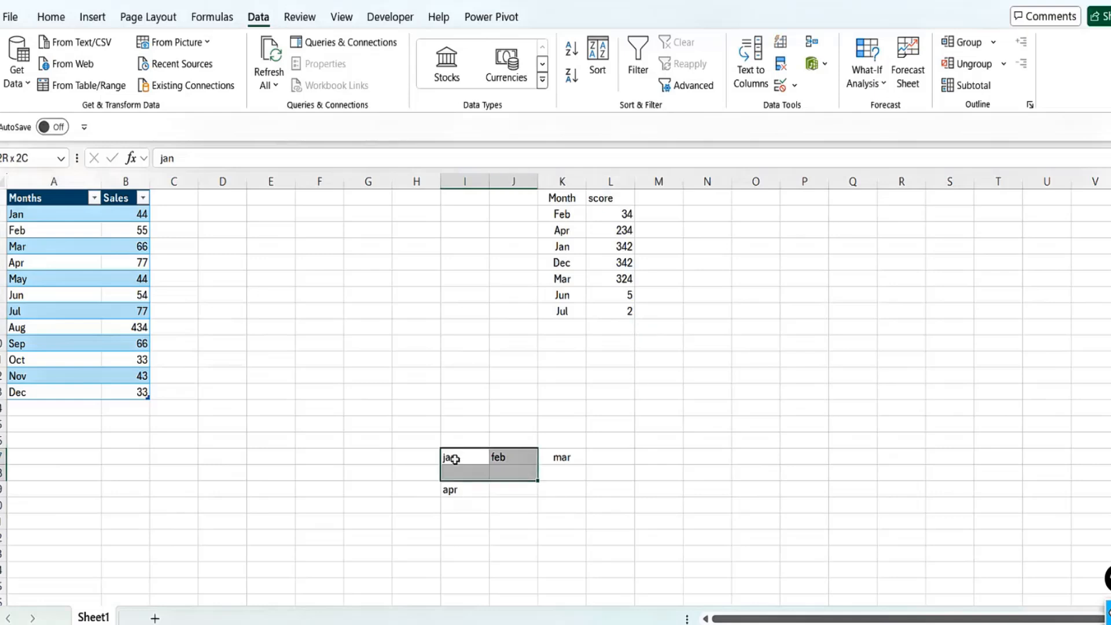
key(shift+Down)
key(shift+Down)
key(shift+Right)
key(Delete)
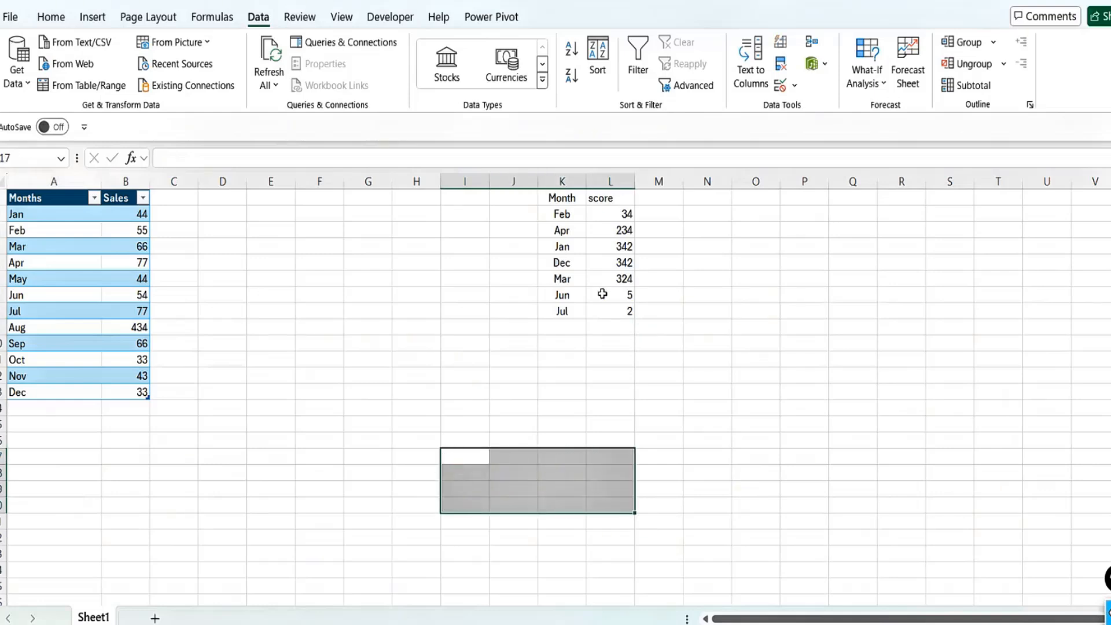
Step: Extend the Month column below Jul with Aug, Sep, Oct and Nov in K9:K12
click(573, 182)
click(571, 197)
key(Down)
key(Down)
key(Down)
key(Down)
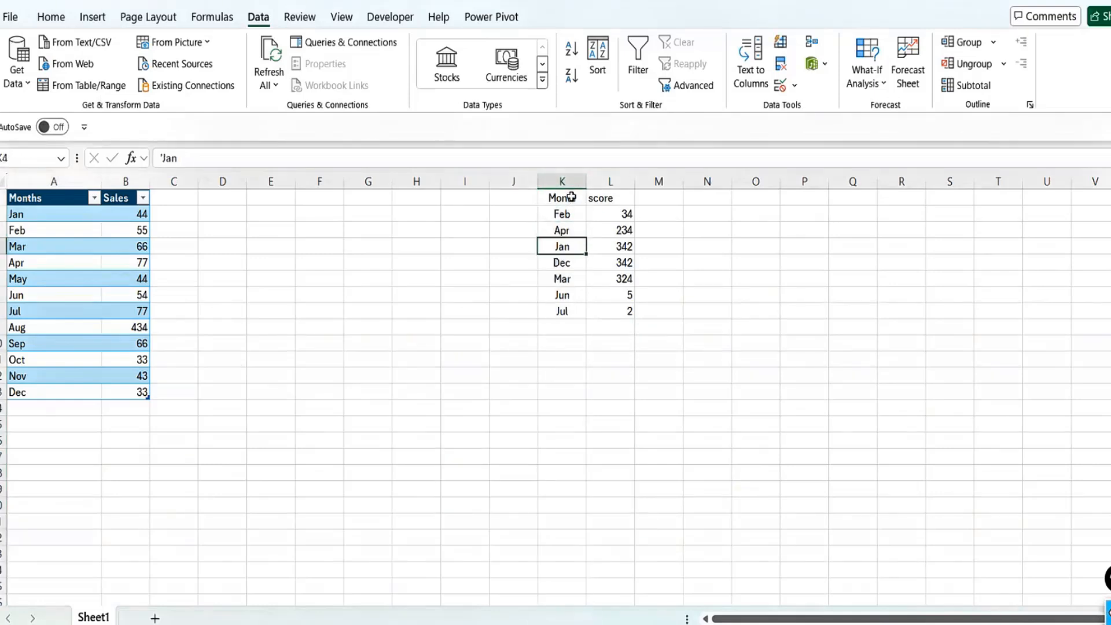
key(Down)
key(Down)
key(Down)
key(Down)
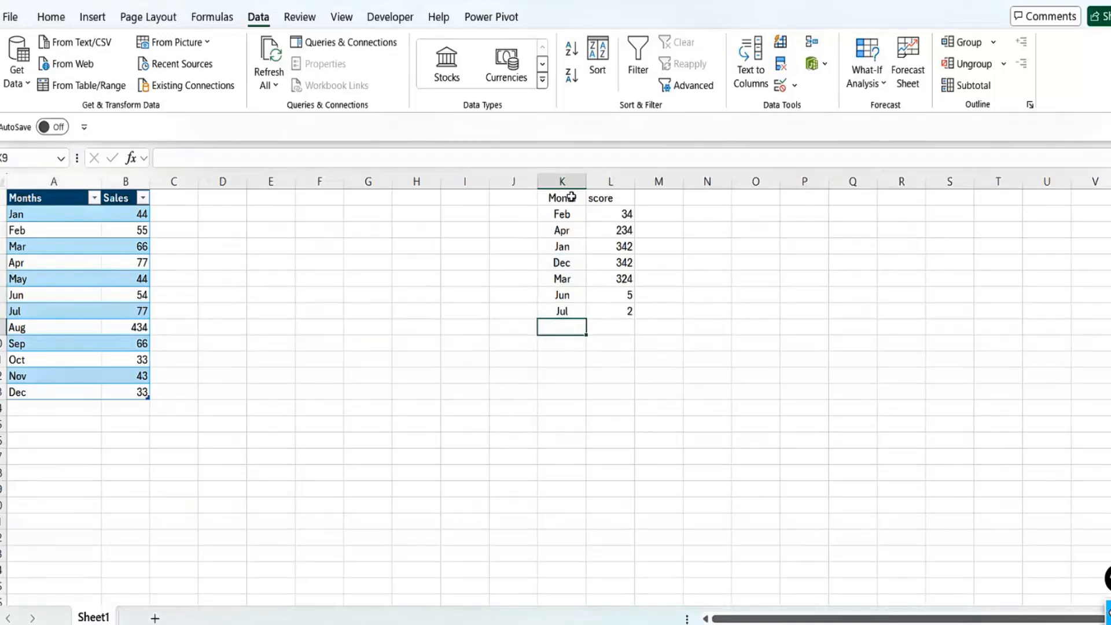
text(Aug)
key(Return)
text(Sep)
key(Return)
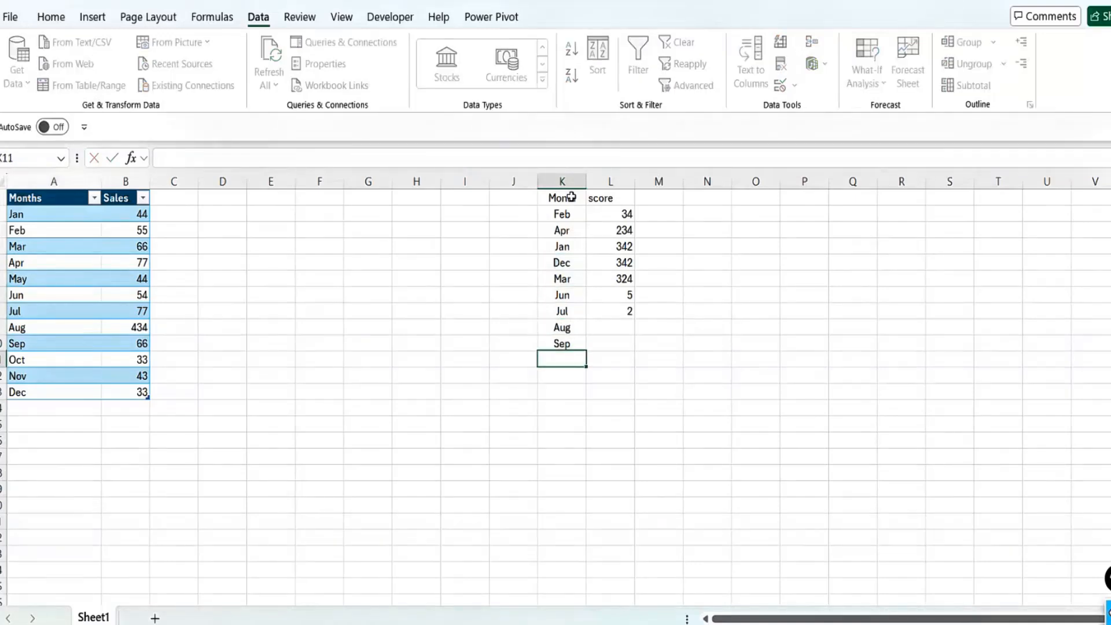
text(Oct)
key(Return)
text(Nov)
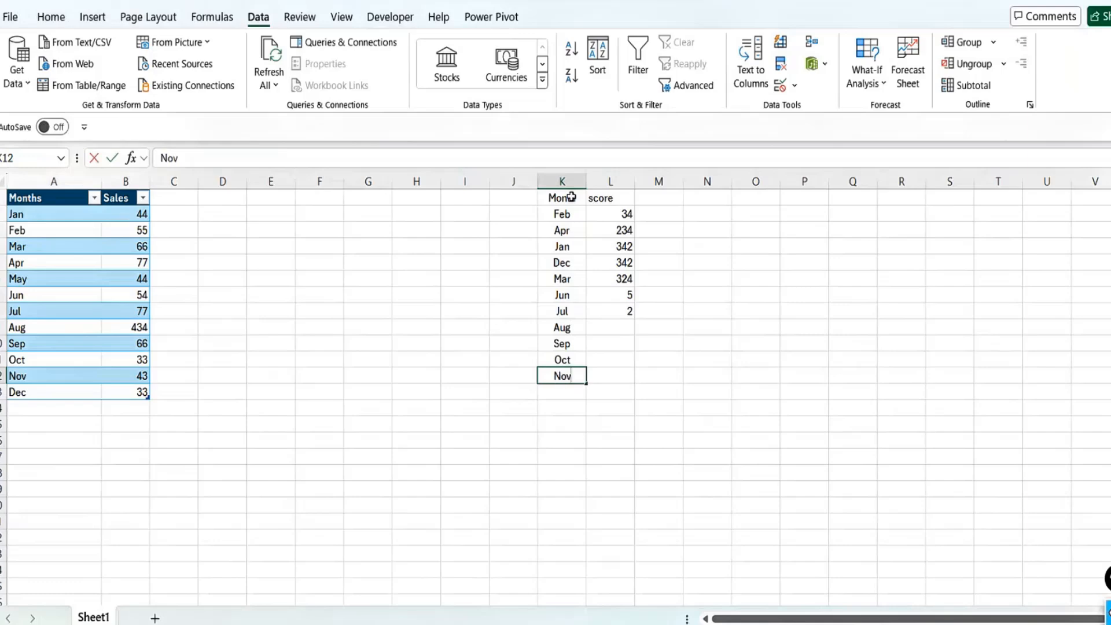
key(Return)
text(Dec)
key(Escape)
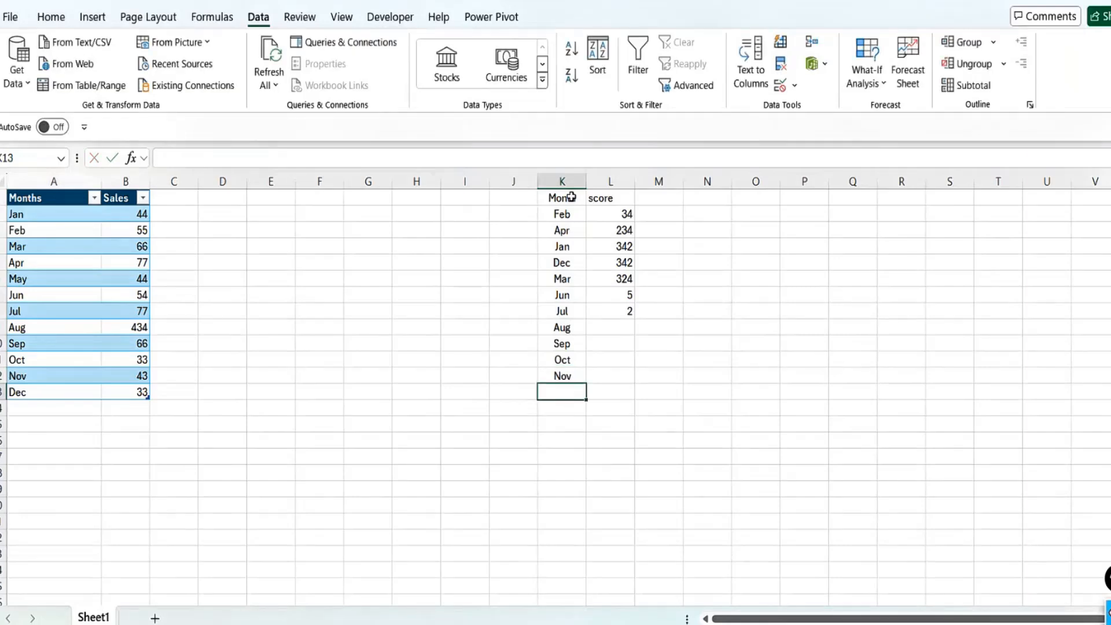
Step: Go through the month names in K2:K12 to find which month is missing
key(Up)
key(Up)
key(Up)
key(Up)
key(Up)
key(Up)
key(Up)
key(Up)
key(Up)
key(Up)
key(Up)
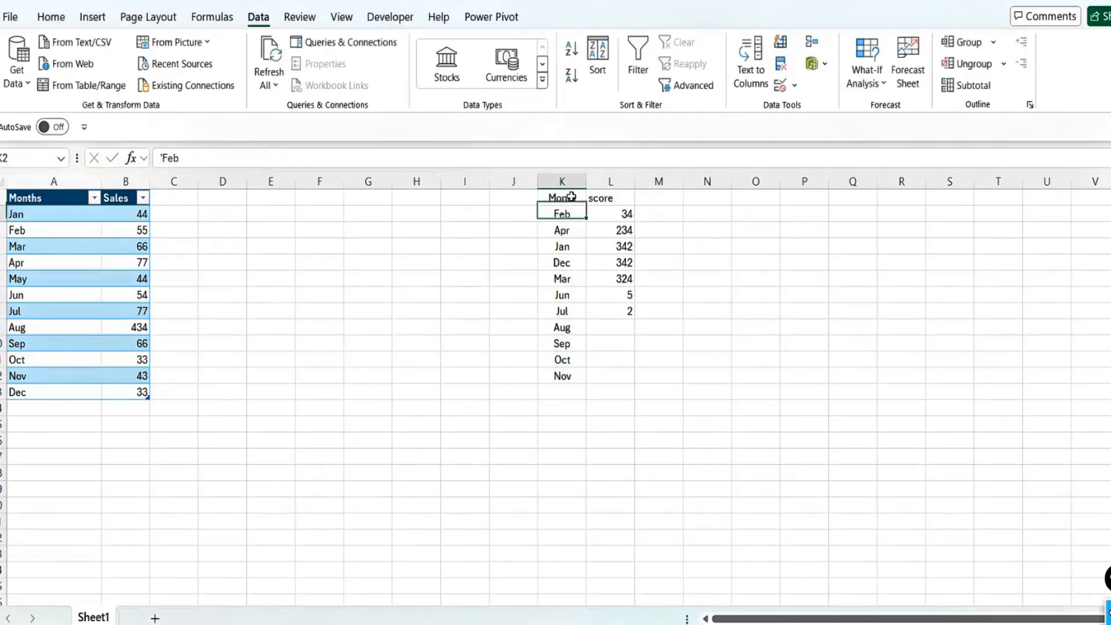
key(ctrl+shift+Down)
key(Down)
key(Down)
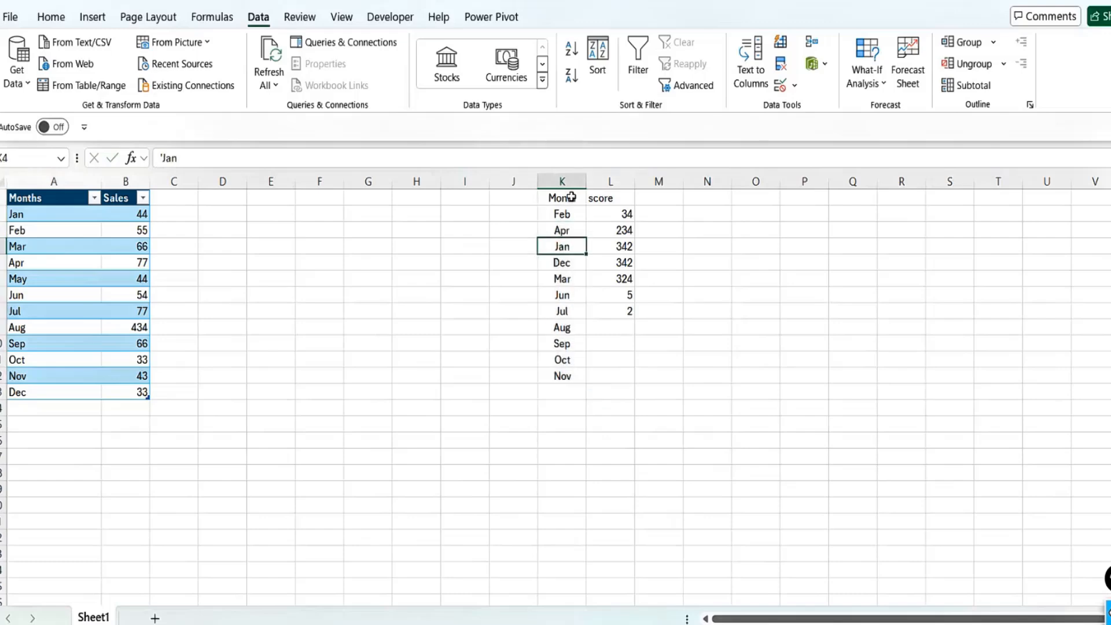
key(Down)
key(ctrl+Down)
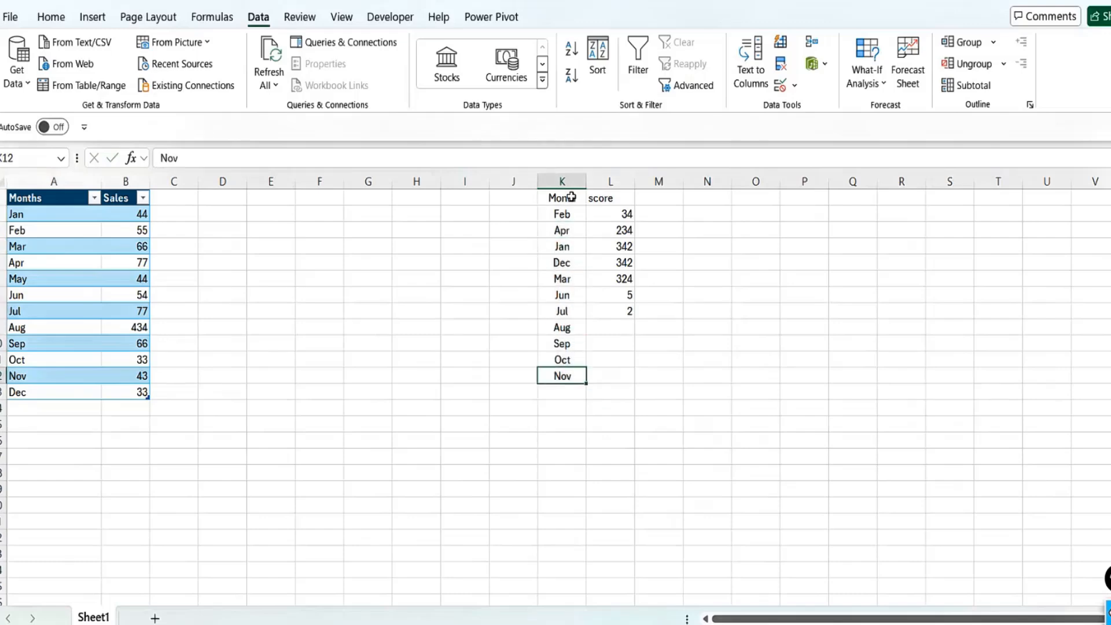
key(Up)
key(Up)
key(Up)
key(Up)
key(Up)
key(Up)
key(Up)
key(Up)
key(Down)
key(Down)
key(Down)
key(Down)
key(Down)
key(Down)
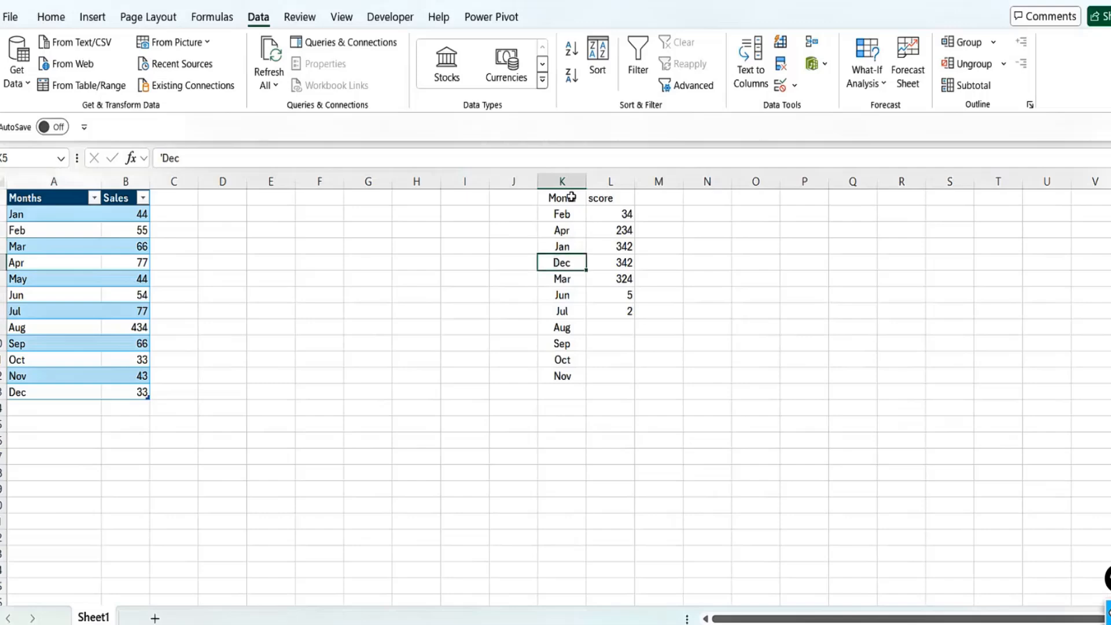
Step: Add May as the last month in cell K13
key(Down)
key(Down)
key(Down)
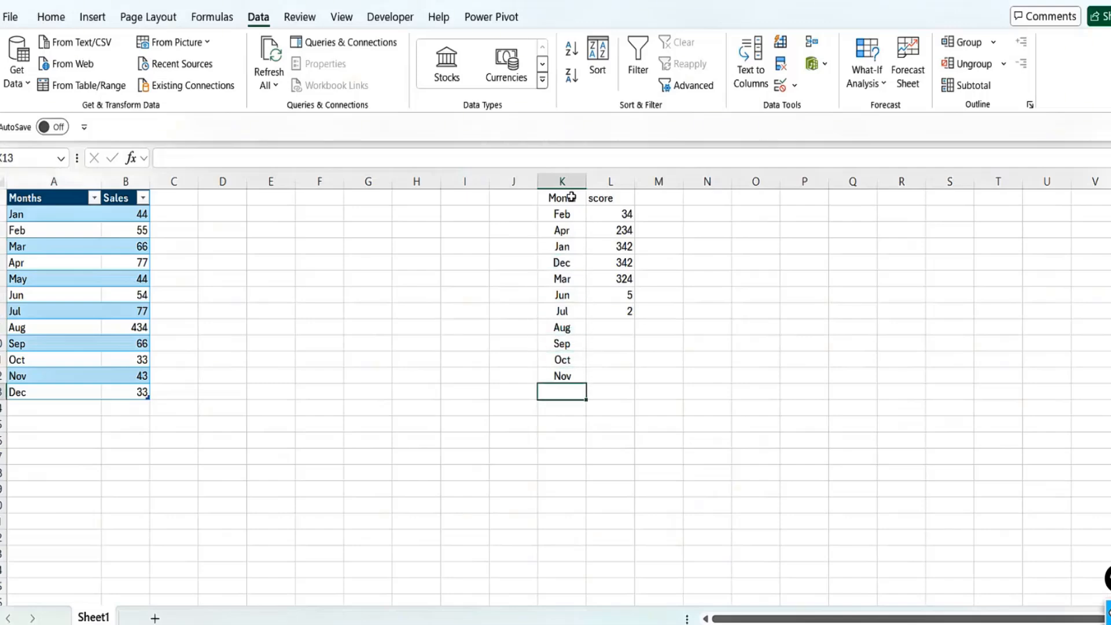
text(Mar)
key(Escape)
text(MAY)
key(BackSpace)
key(BackSpace)
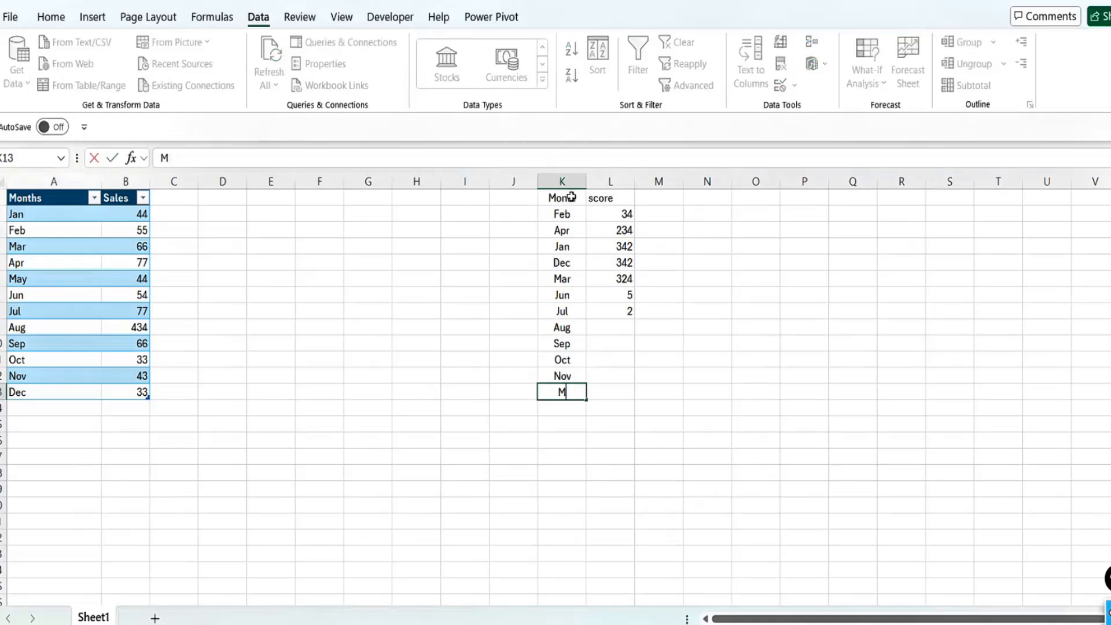
text(y)
key(BackSpace)
text(ay)
key(Return)
Step: Fill in the scores 66, 44, 56, 44 and 33 for Aug, Sep, Oct, Nov and May in L9:L13
key(Up)
key(Up)
key(Up)
key(Right)
key(Right)
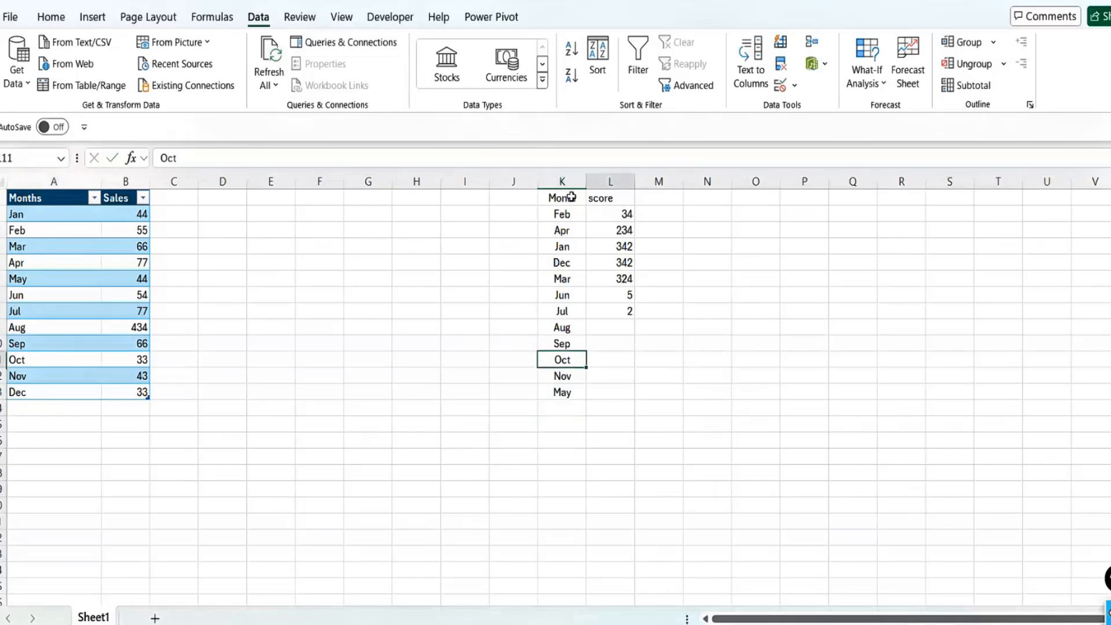
key(Up)
key(Left)
key(Up)
text(66)
key(Return)
text(44)
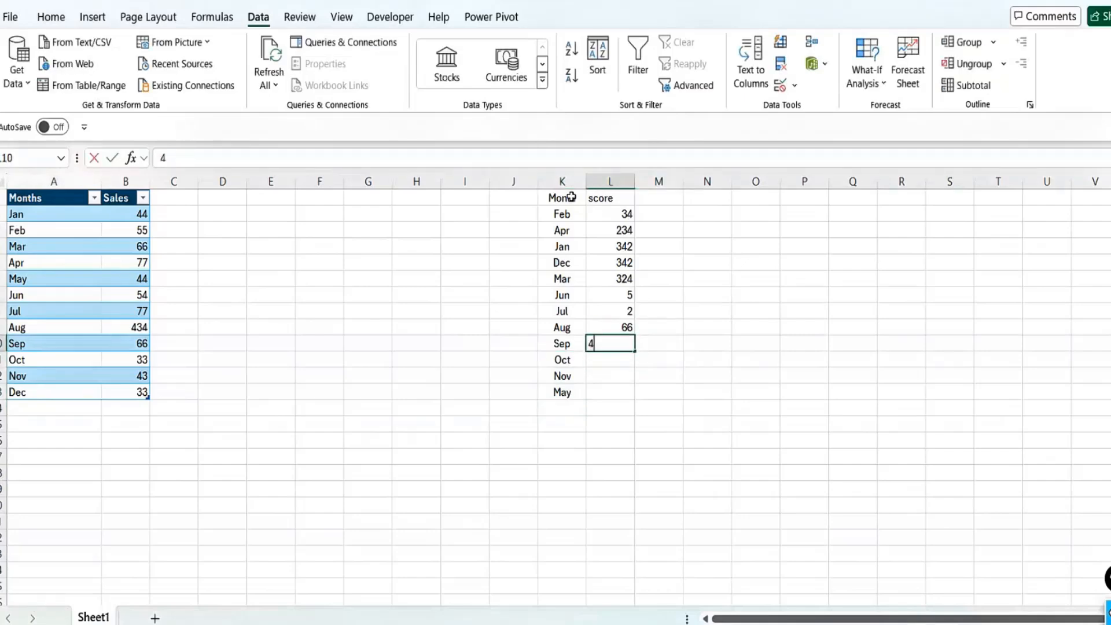
key(Return)
text(566)
key(BackSpace)
key(Return)
text(44)
key(Return)
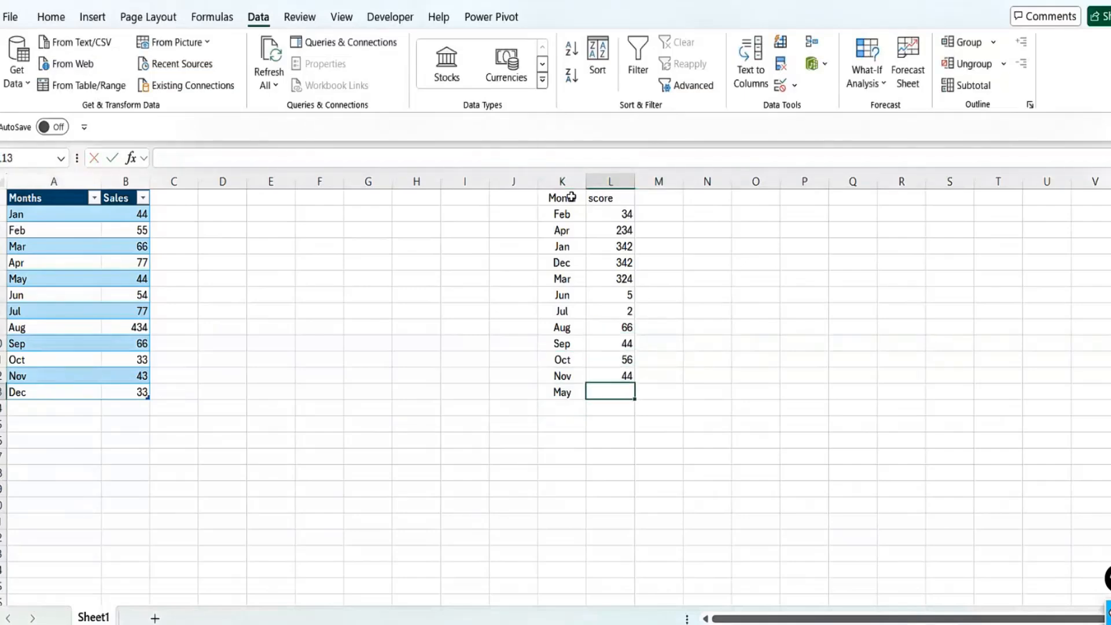
text(33)
key(Up)
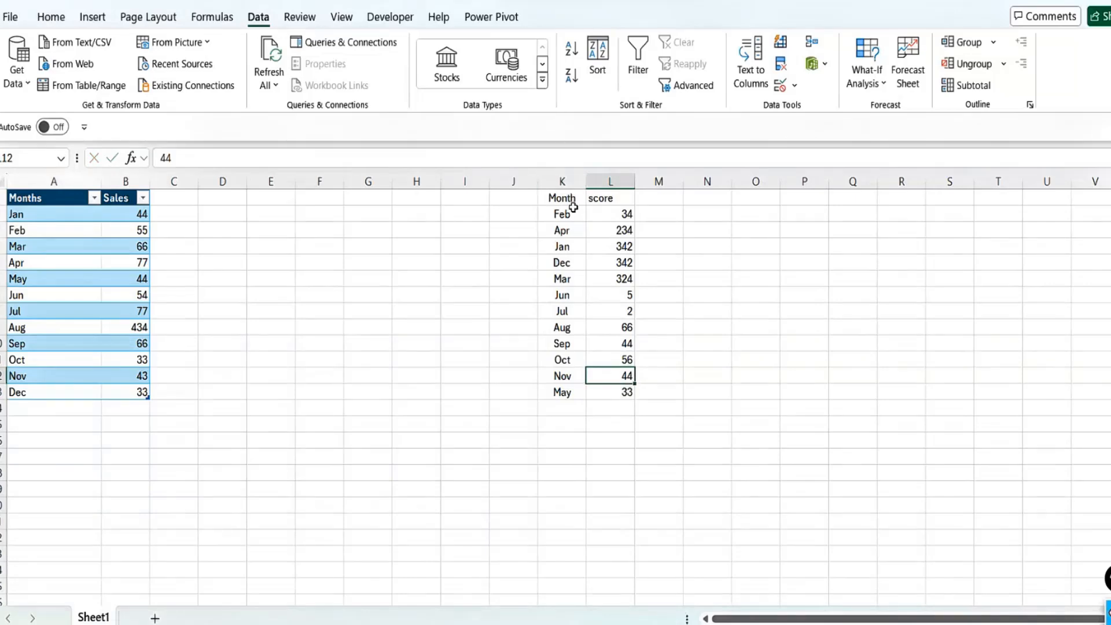
Step: Copy the complete Month and score table in K1:L13, including its headers
click(571, 211)
key(Up)
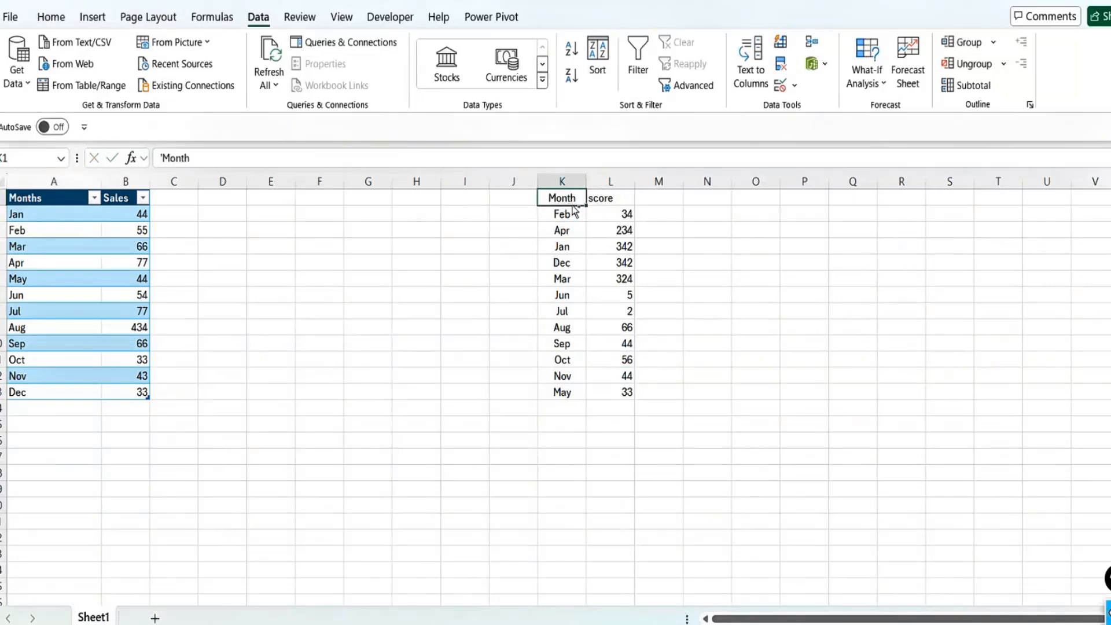
key(shift+Right)
key(ctrl+shift+Down)
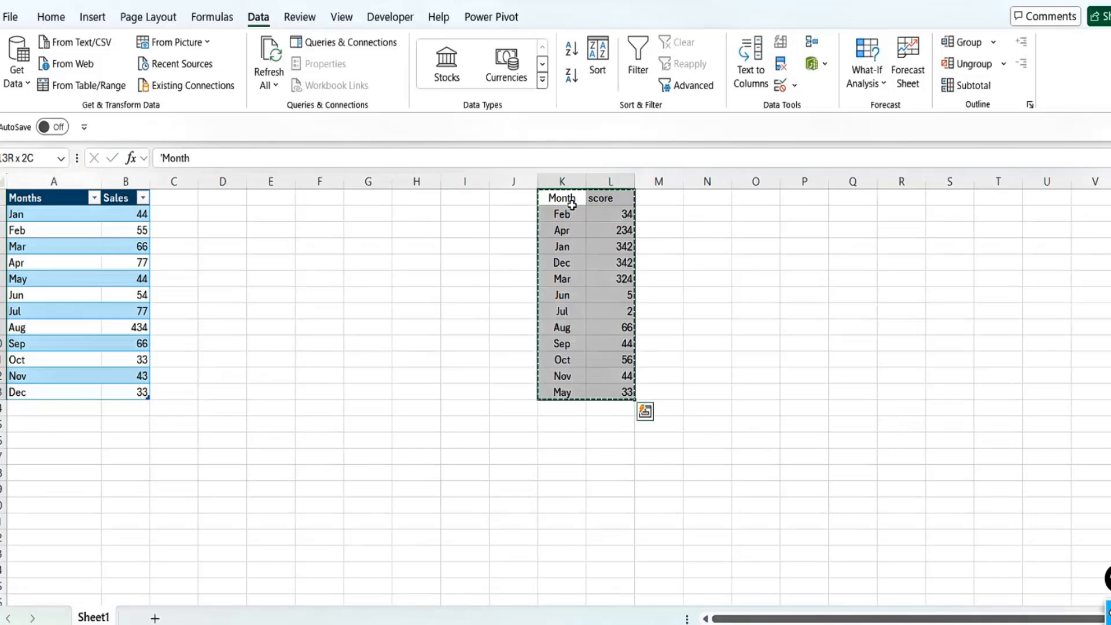
key(ctrl+c)
Step: Switch to the Day4 file in Power BI Desktop and go to its report view
mouse_move(770, 624)
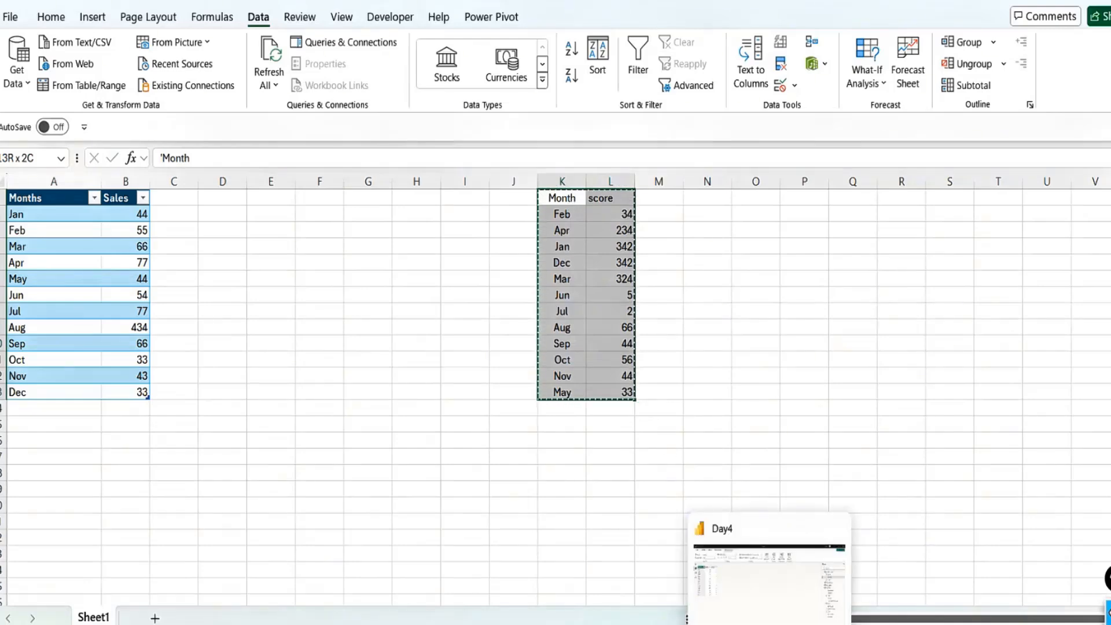
click(769, 582)
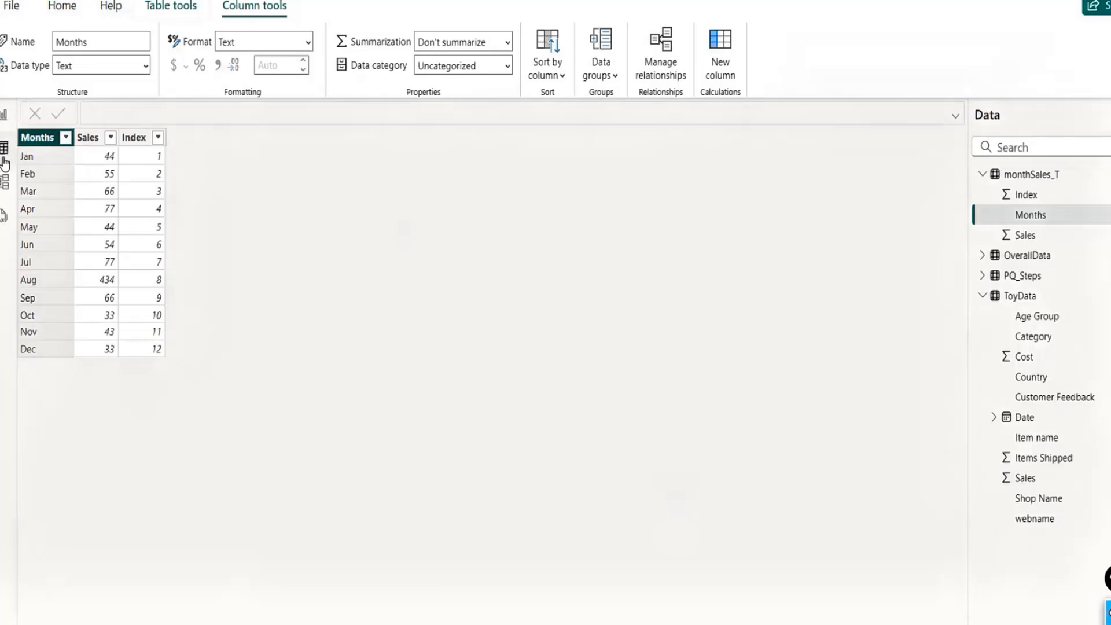
click(4, 114)
click(69, 5)
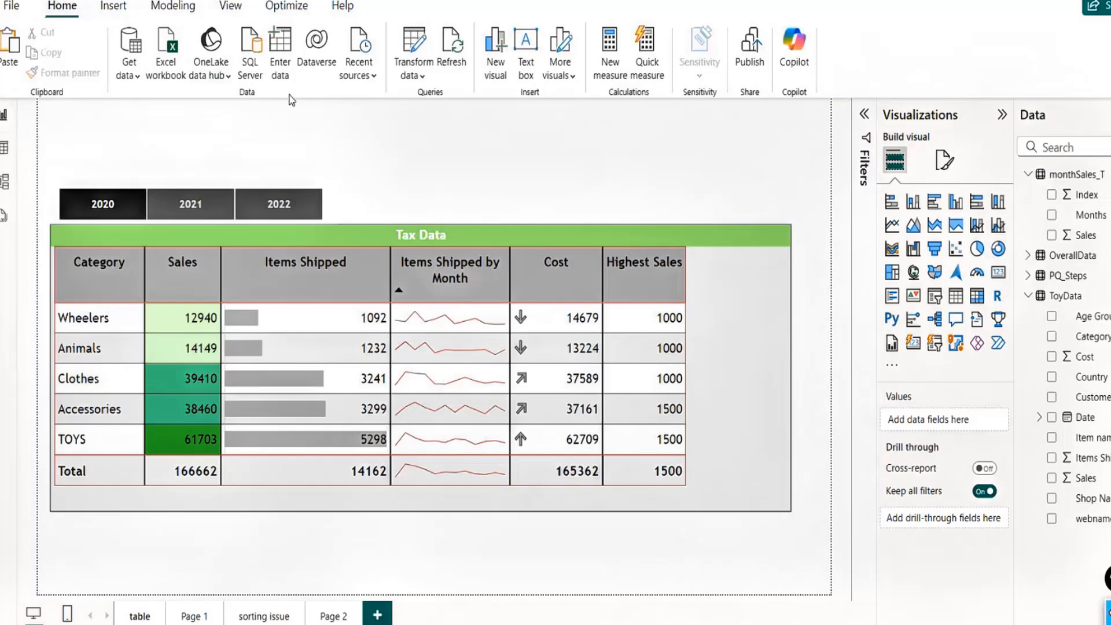
Step: Start a manually entered table and paste the copied Month and score data from its first column header
click(283, 44)
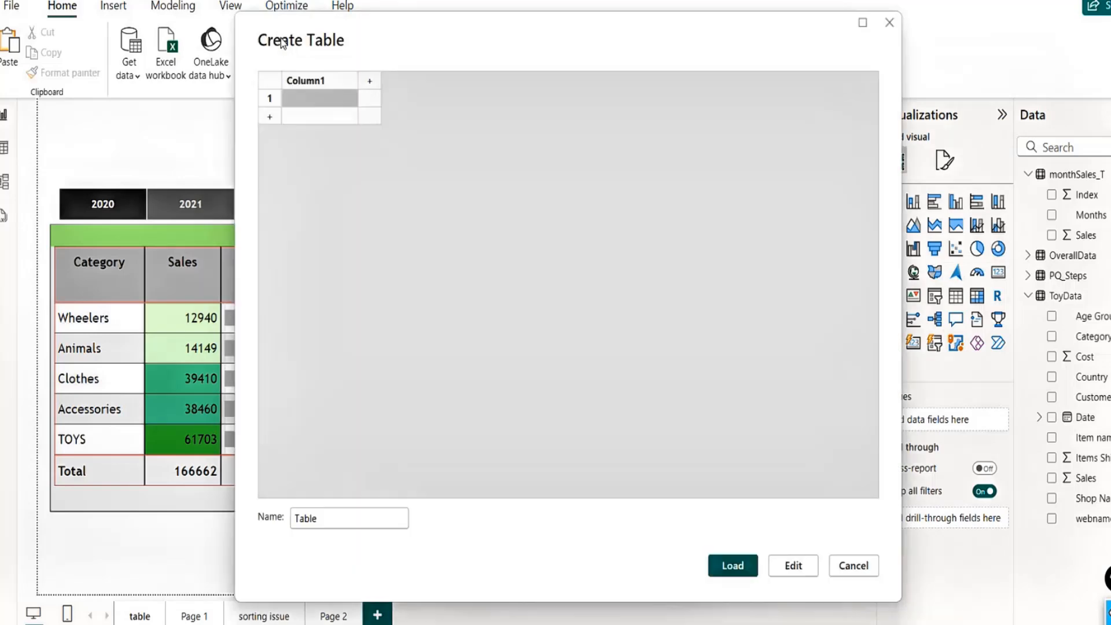
click(294, 82)
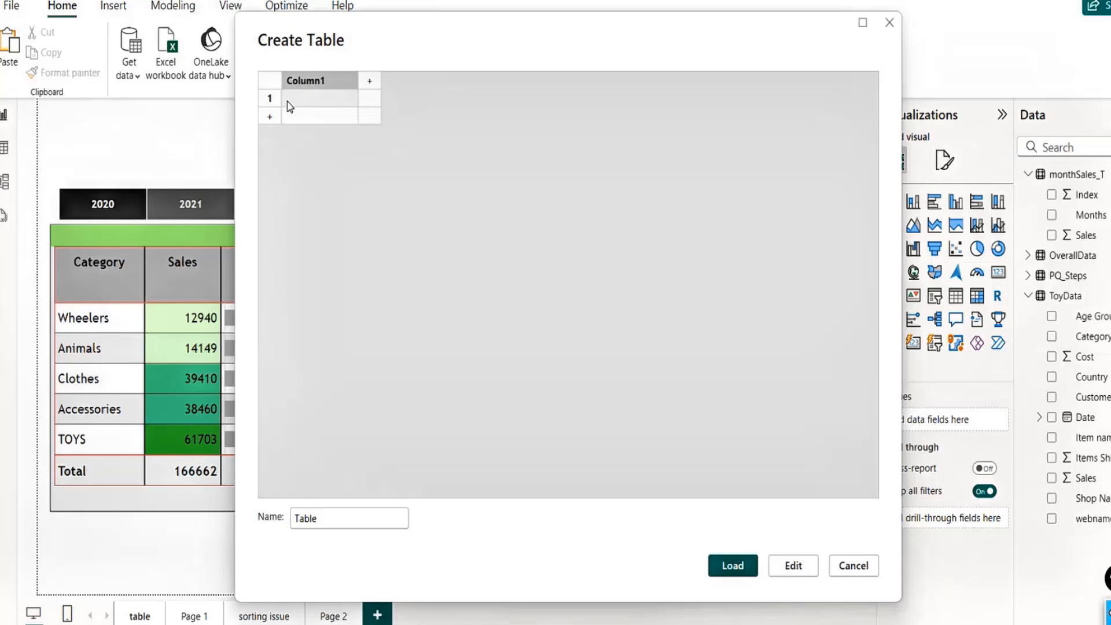
key(ctrl+v)
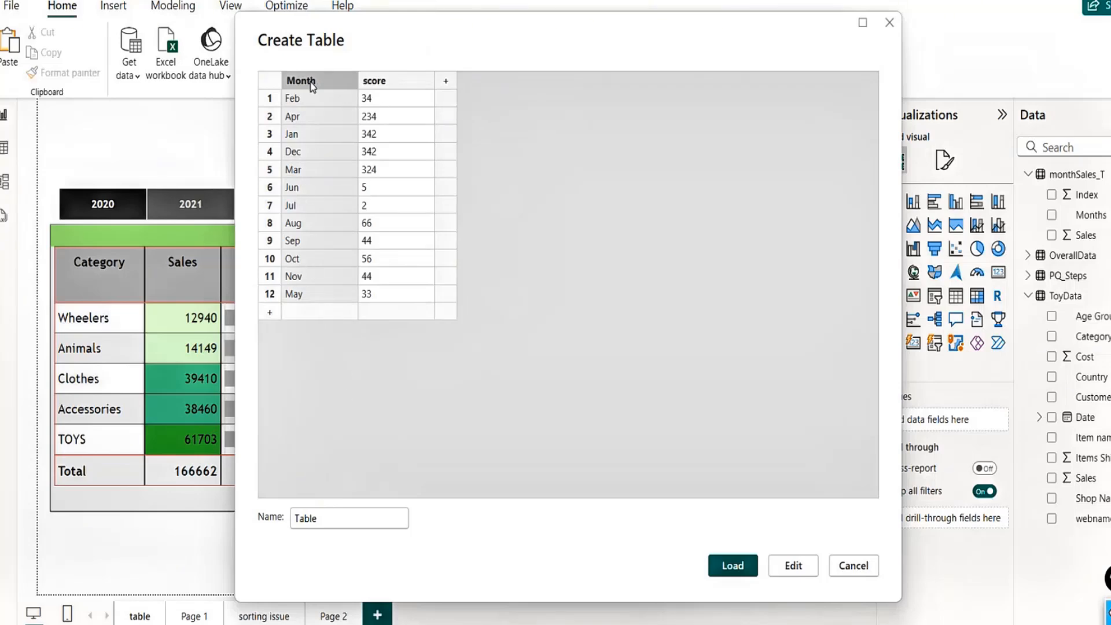
Step: Name the new table YourQuestion and load it into the model
click(329, 511)
key(BackSpace)
key(BackSpace)
key(BackSpace)
key(BackSpace)
key(BackSpace)
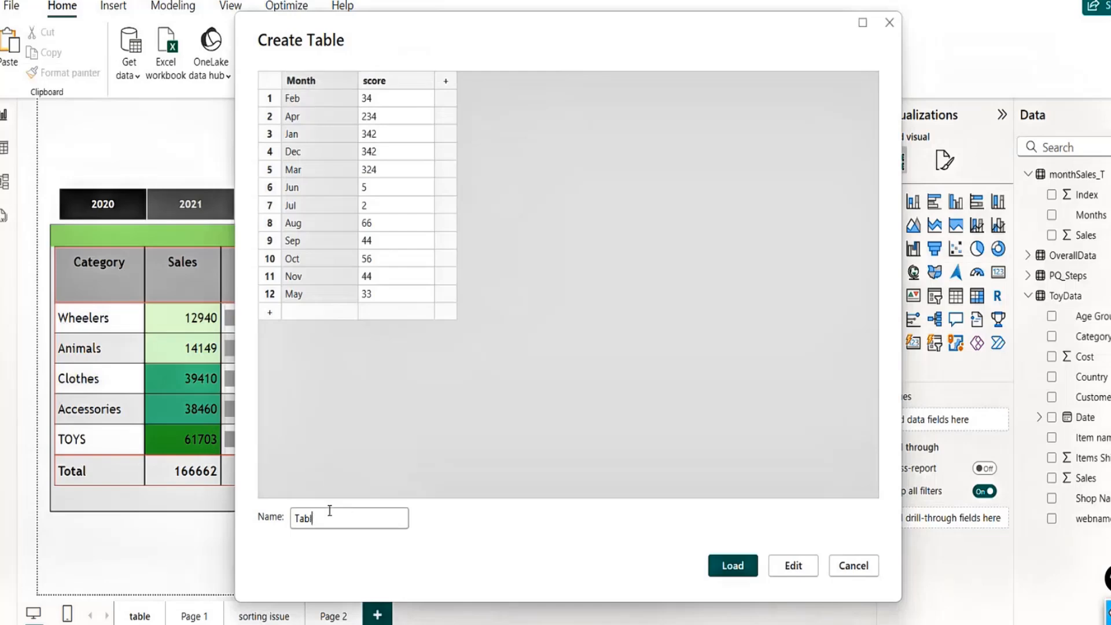
text(YourQuestion)
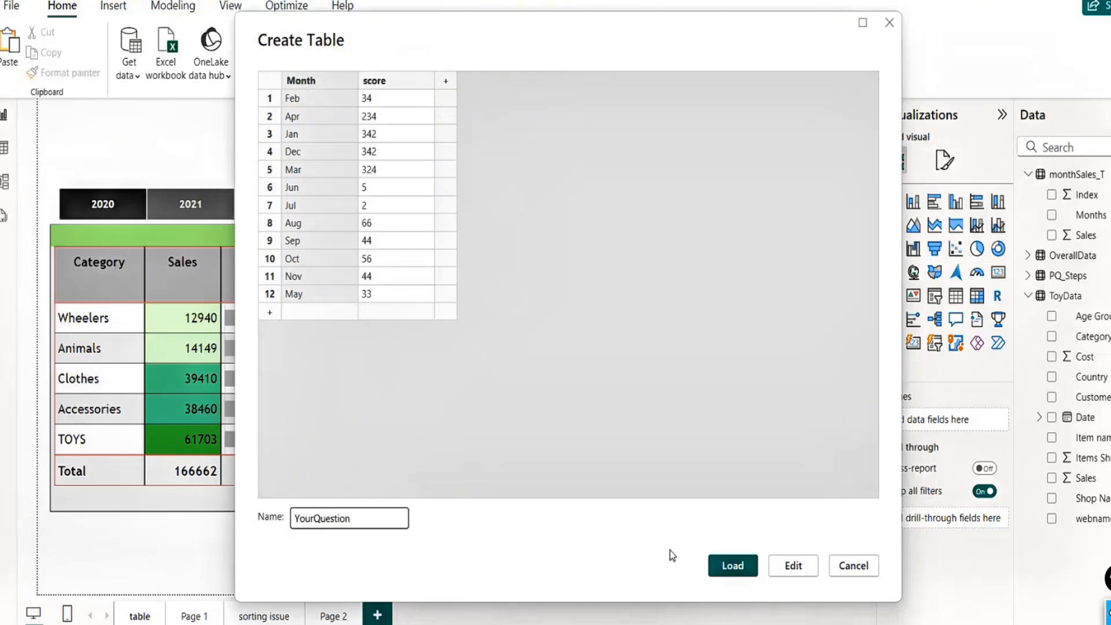
click(720, 565)
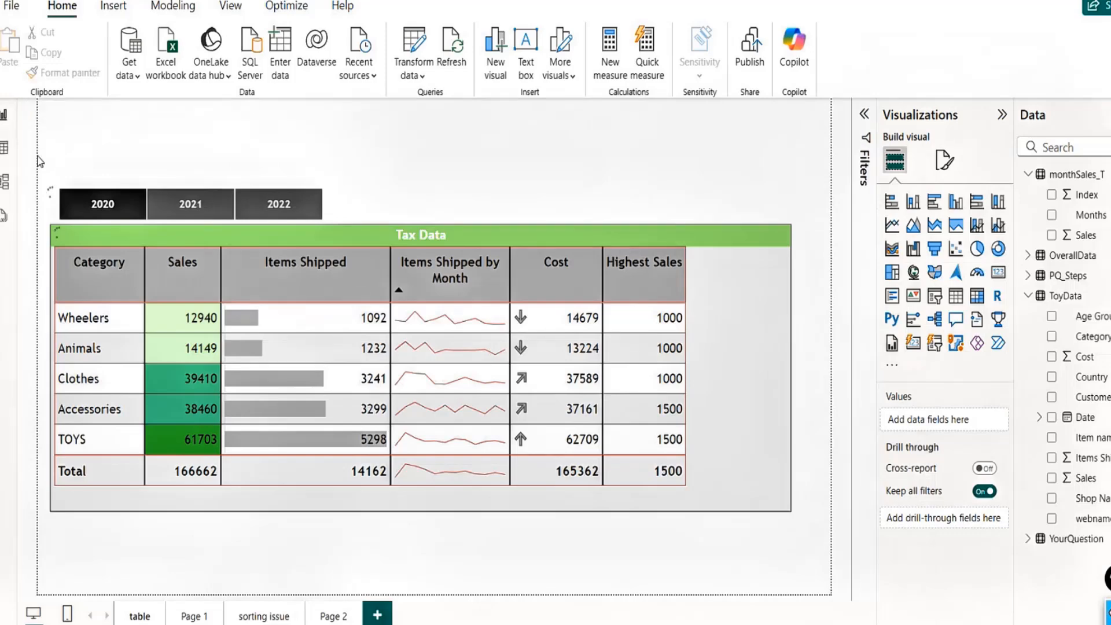
Step: Show the YourQuestion table's rows in table view, with the ToyData fields collapsed
click(4, 152)
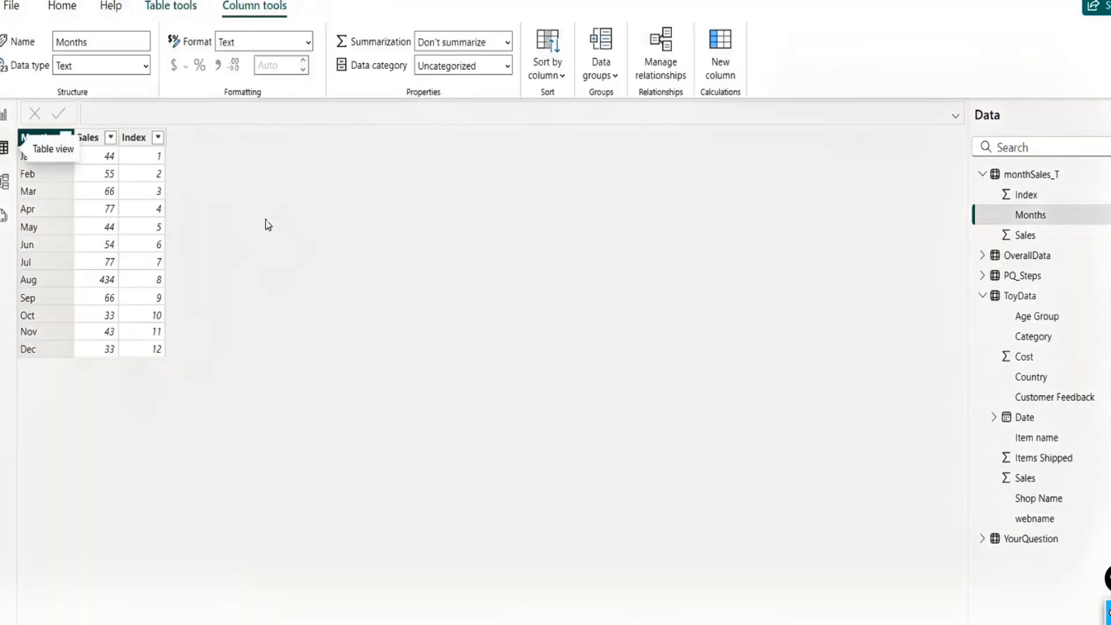
click(982, 295)
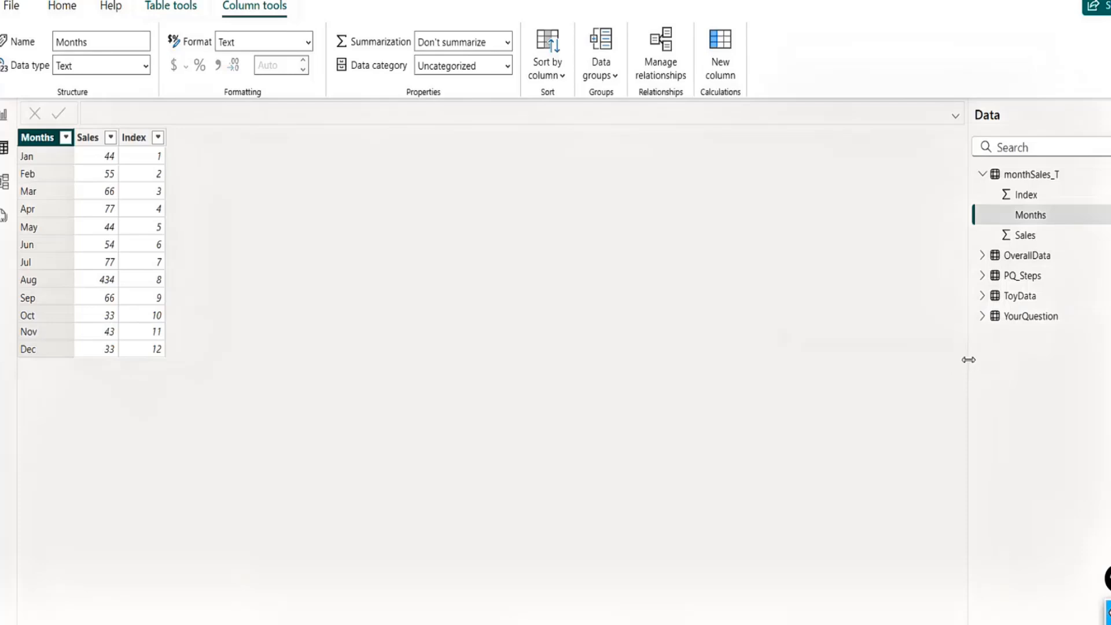
mouse_move(967, 359)
mouse_down()
mouse_move(934, 360)
mouse_move(969, 357)
mouse_up()
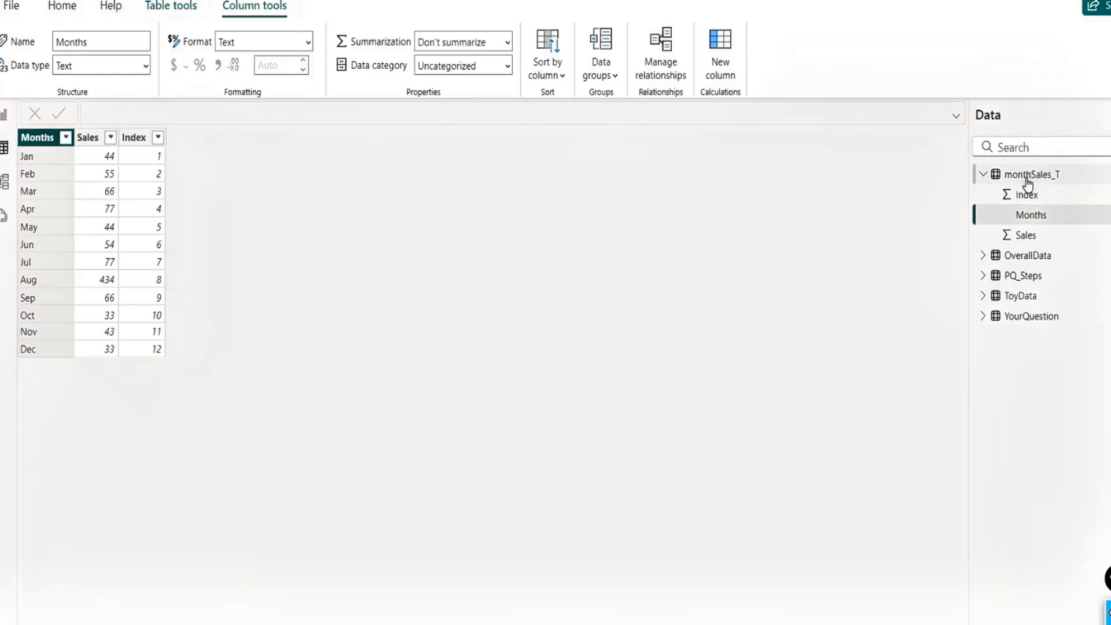
click(1023, 320)
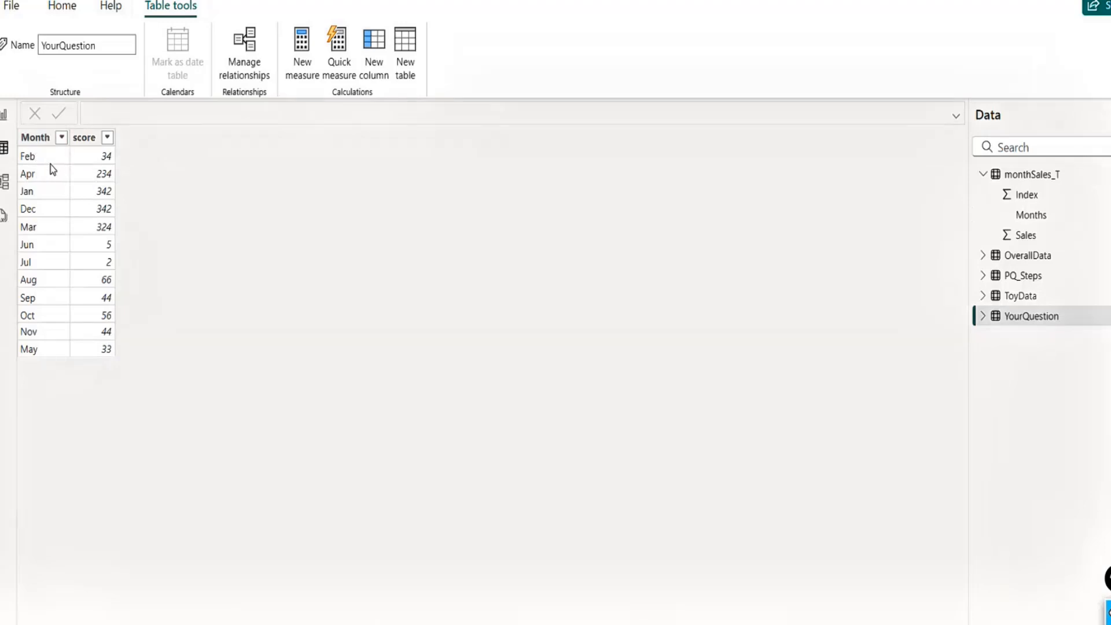
Step: Open the YourQuestion query in Power Query Editor and add an index column starting from 1
click(62, 12)
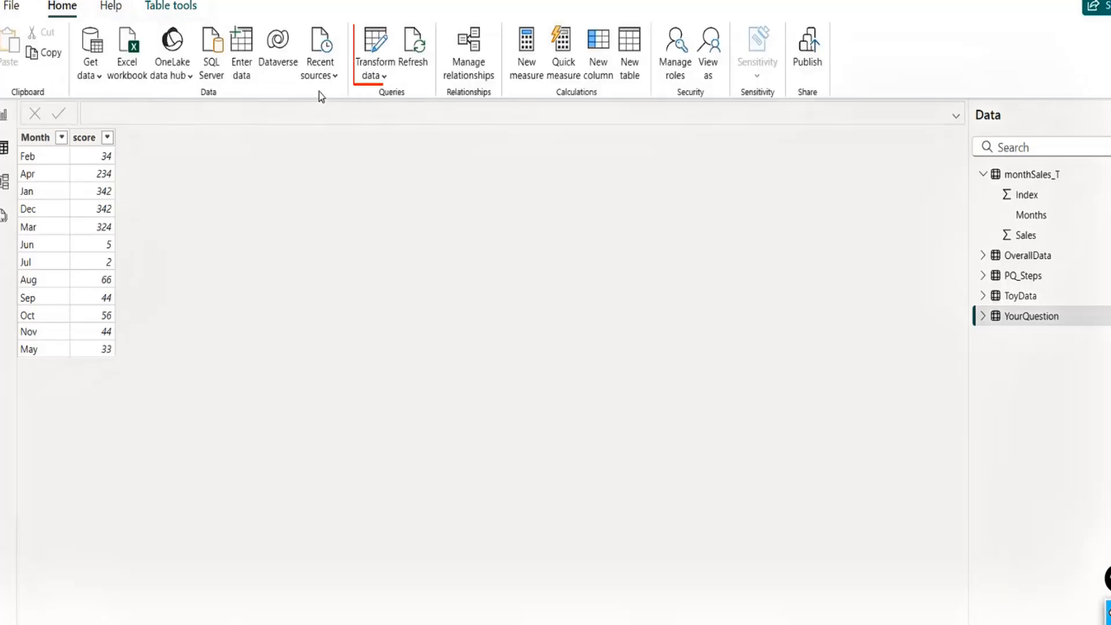
click(374, 40)
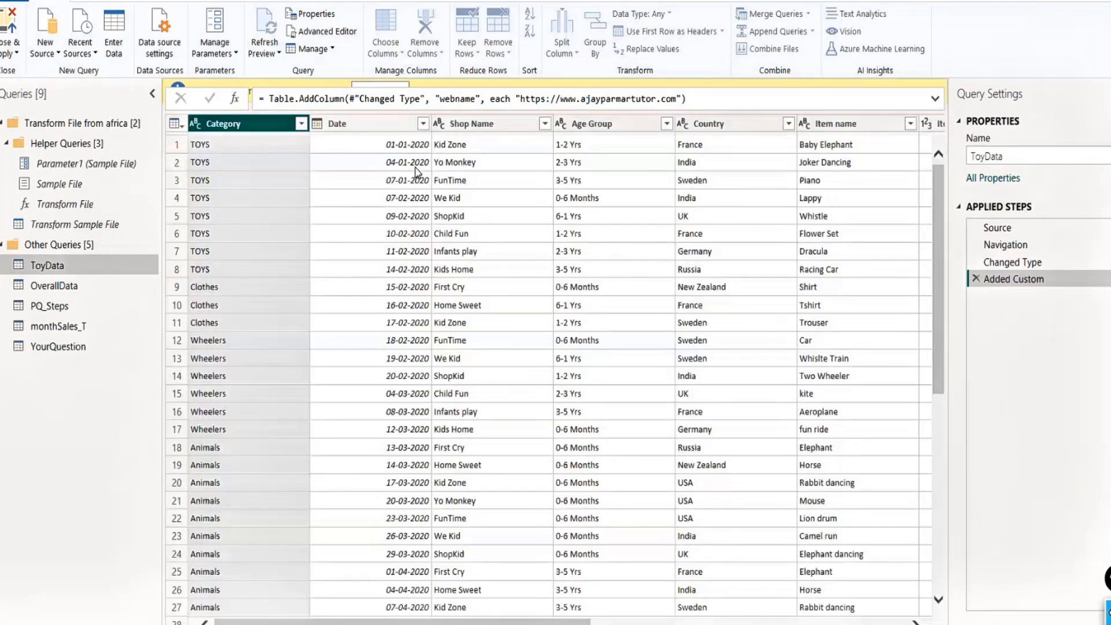
click(82, 346)
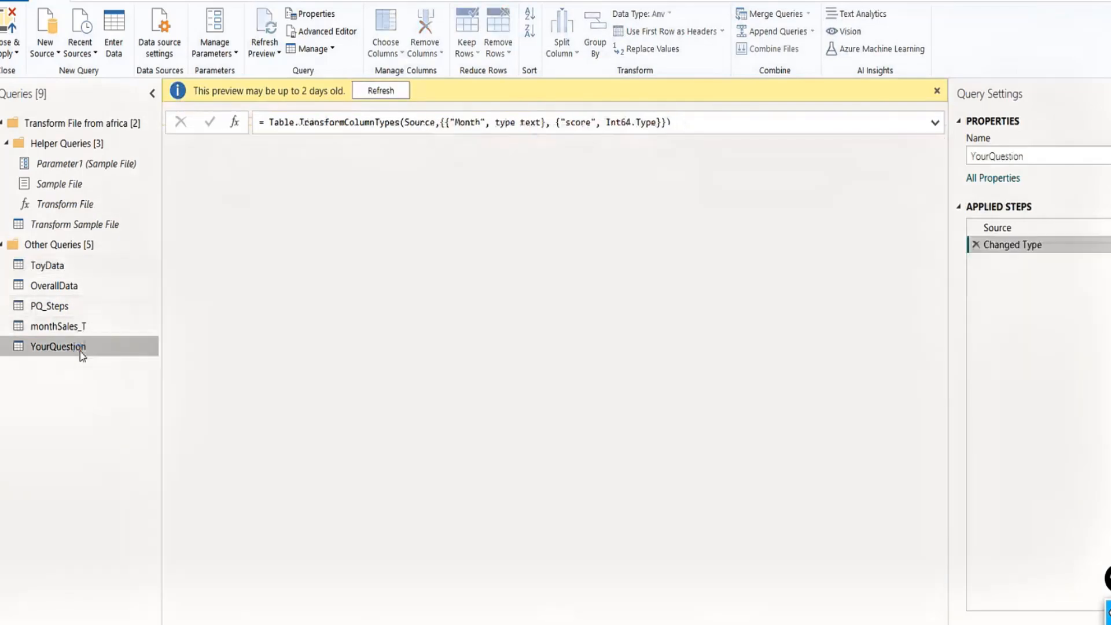
click(161, 1)
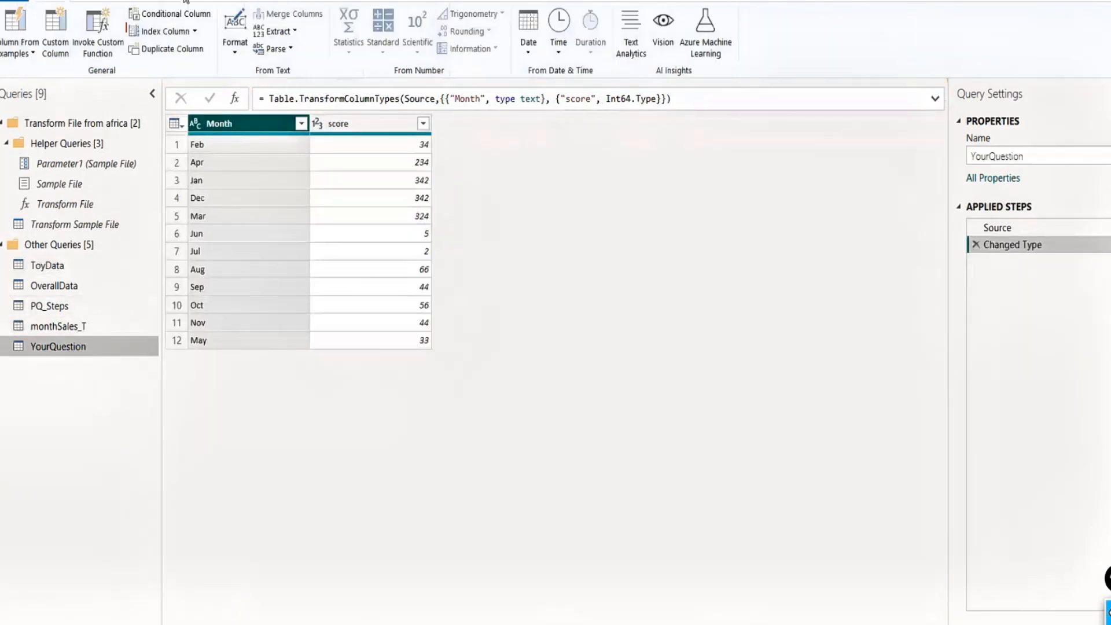
click(195, 32)
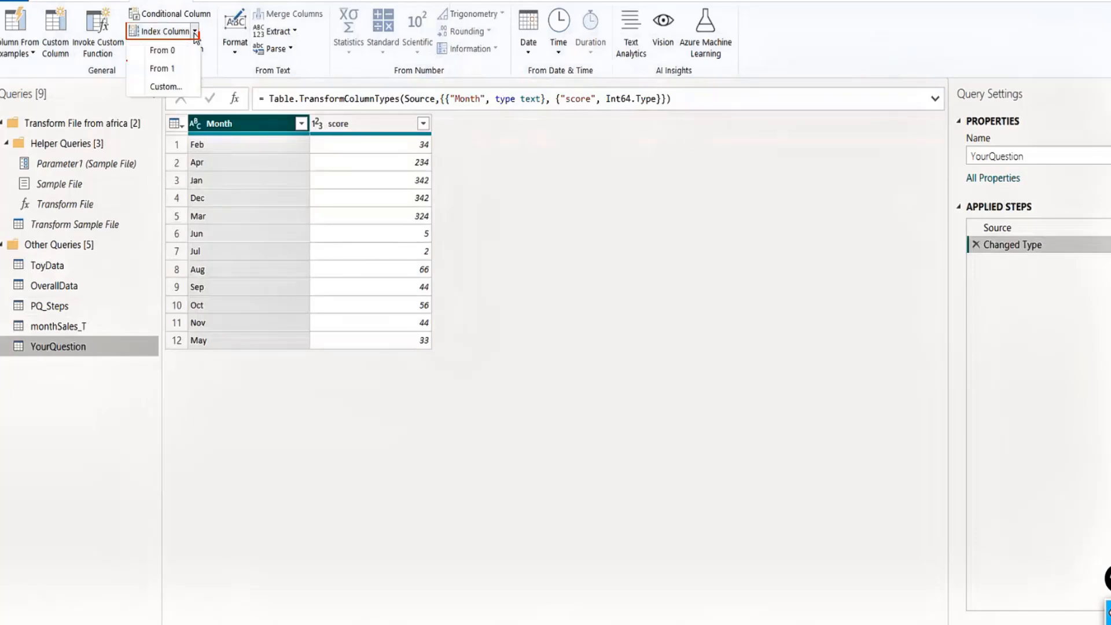
click(163, 68)
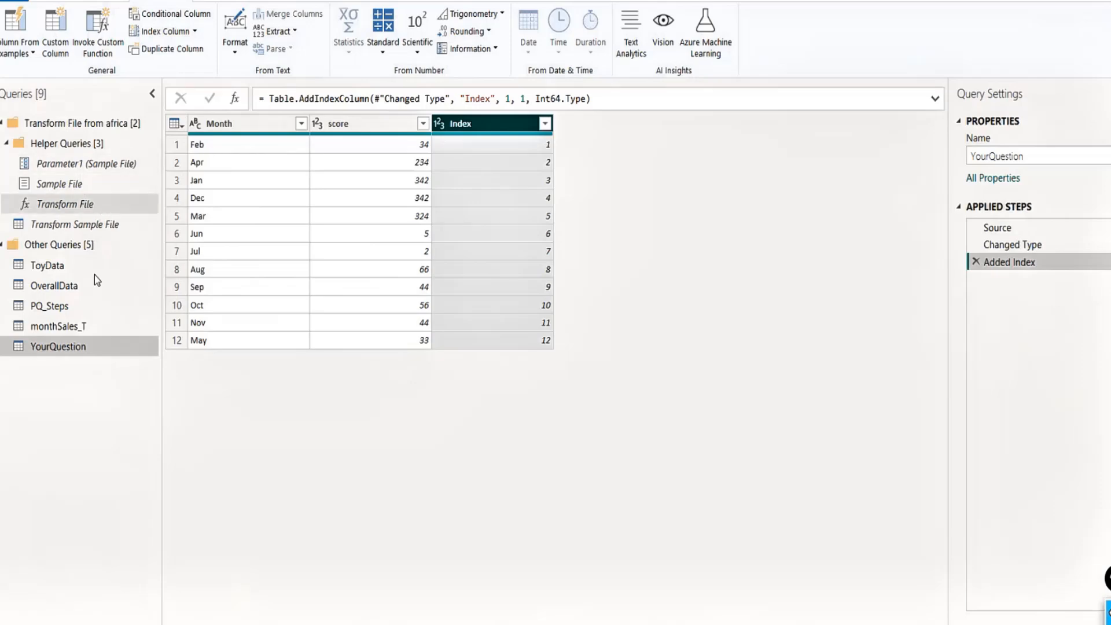
Step: Apply the query changes to the model and close Power Query Editor
click(51, 3)
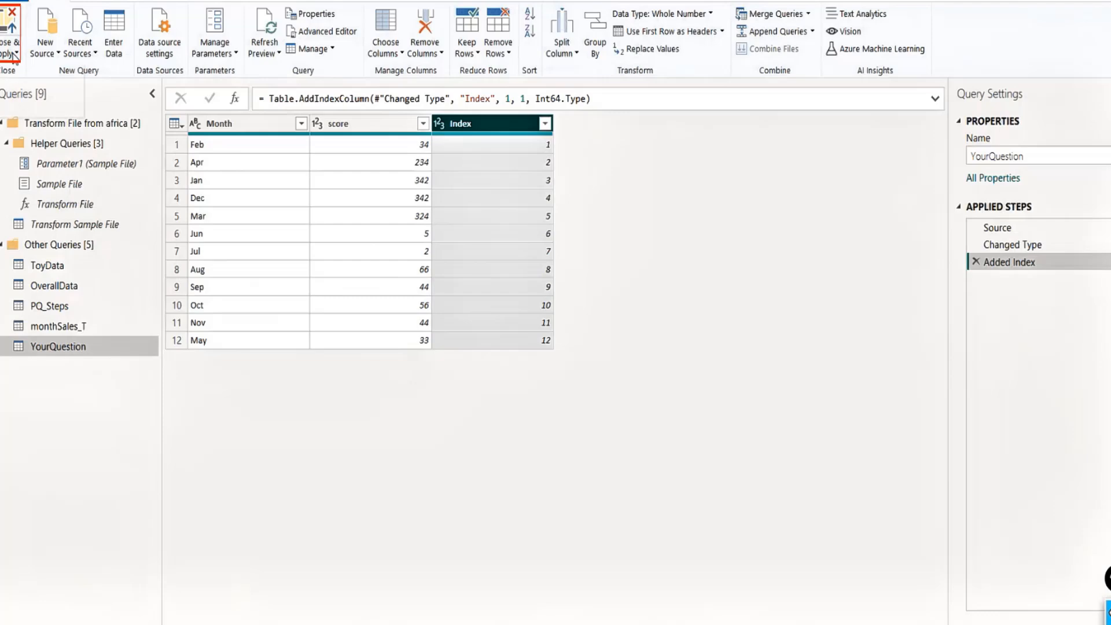
click(37, 71)
click(8, 43)
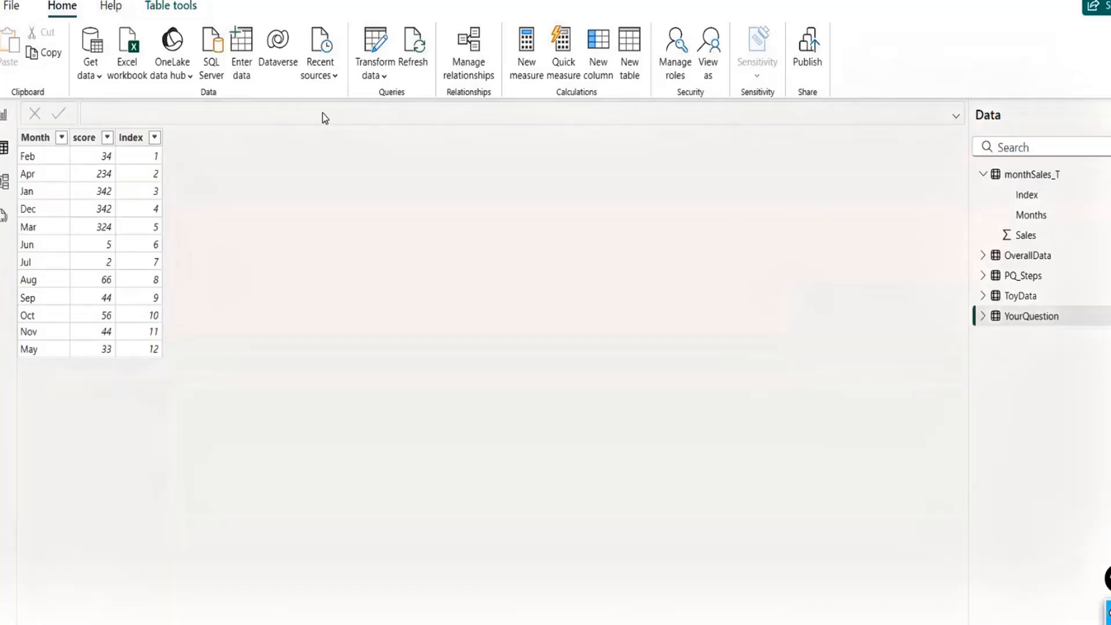
Step: Sort the Month column of YourQuestion by its Index column
click(30, 139)
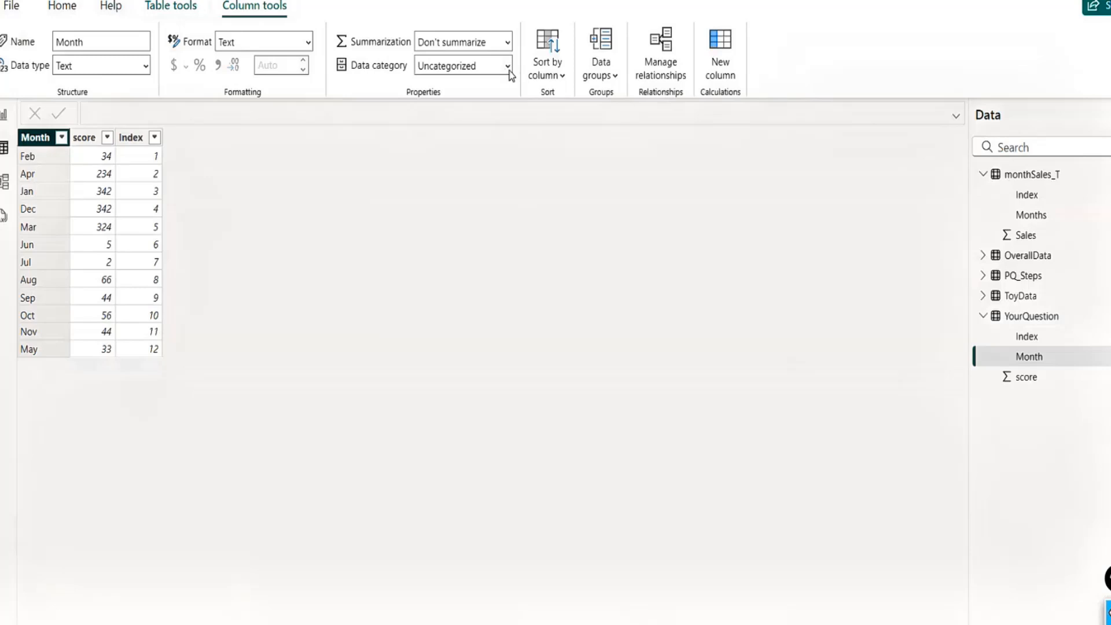
click(564, 77)
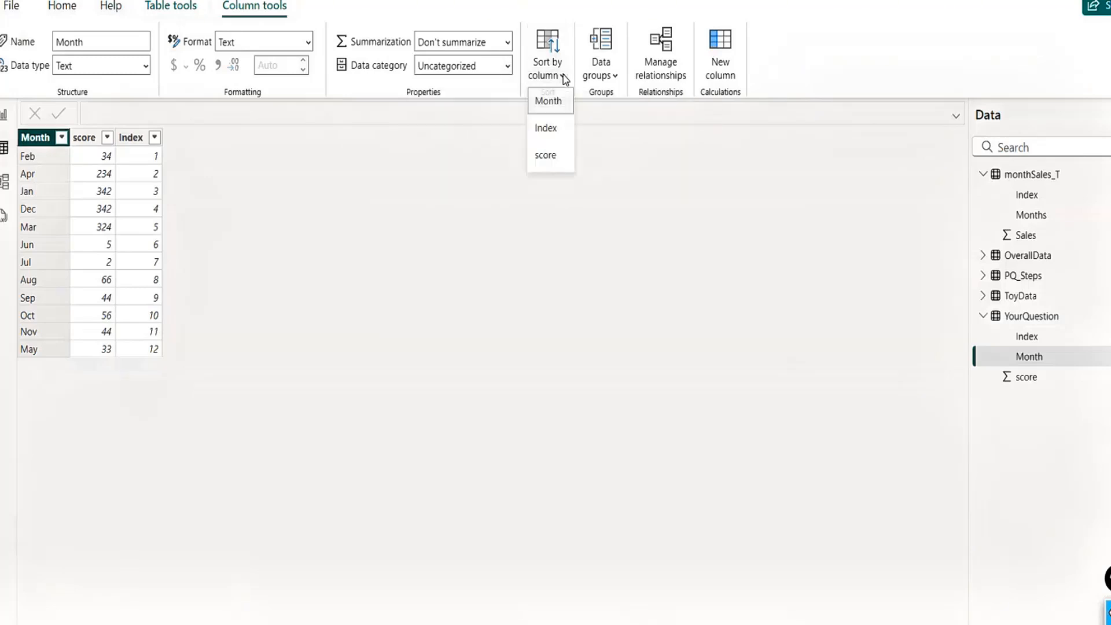
click(554, 134)
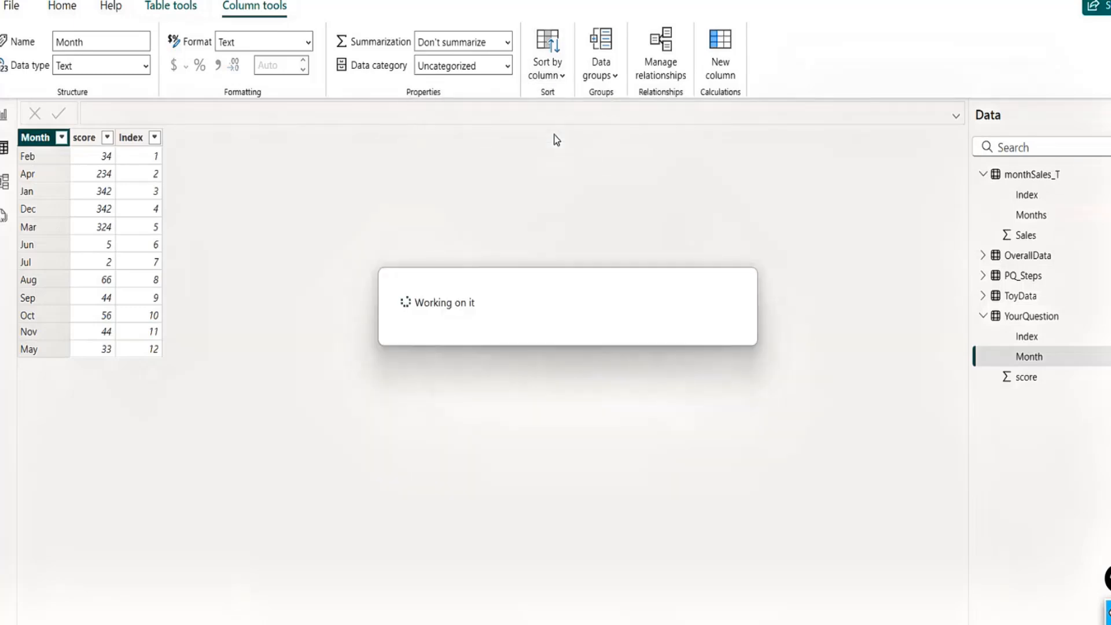
Step: Go to Page 2 of the report and shrink the Sales by Months chart to free space around it
click(4, 116)
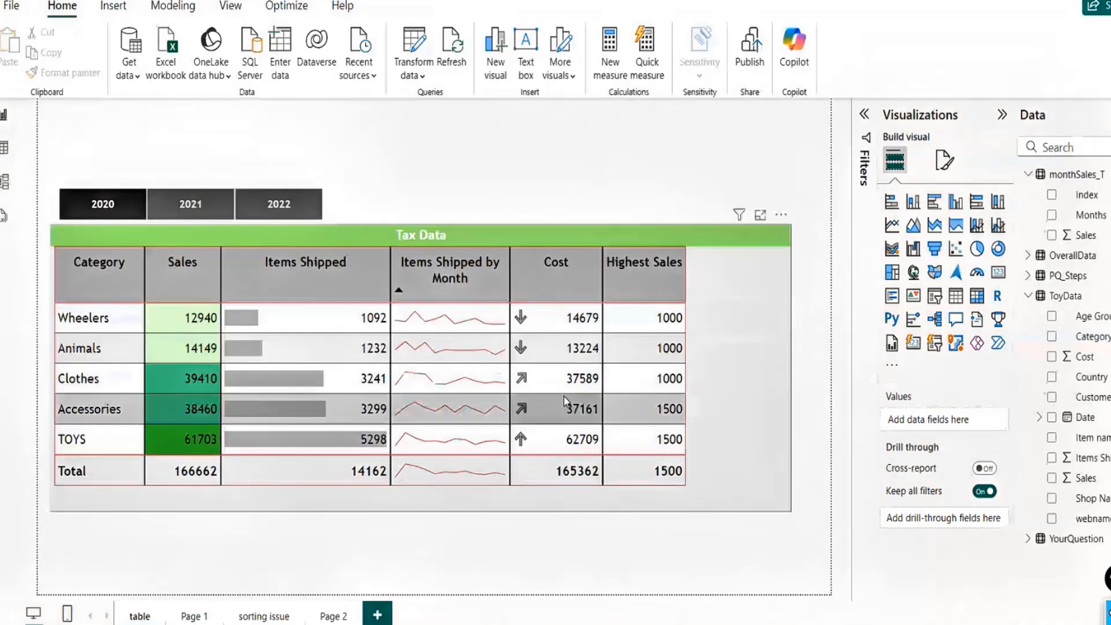
click(342, 618)
click(502, 251)
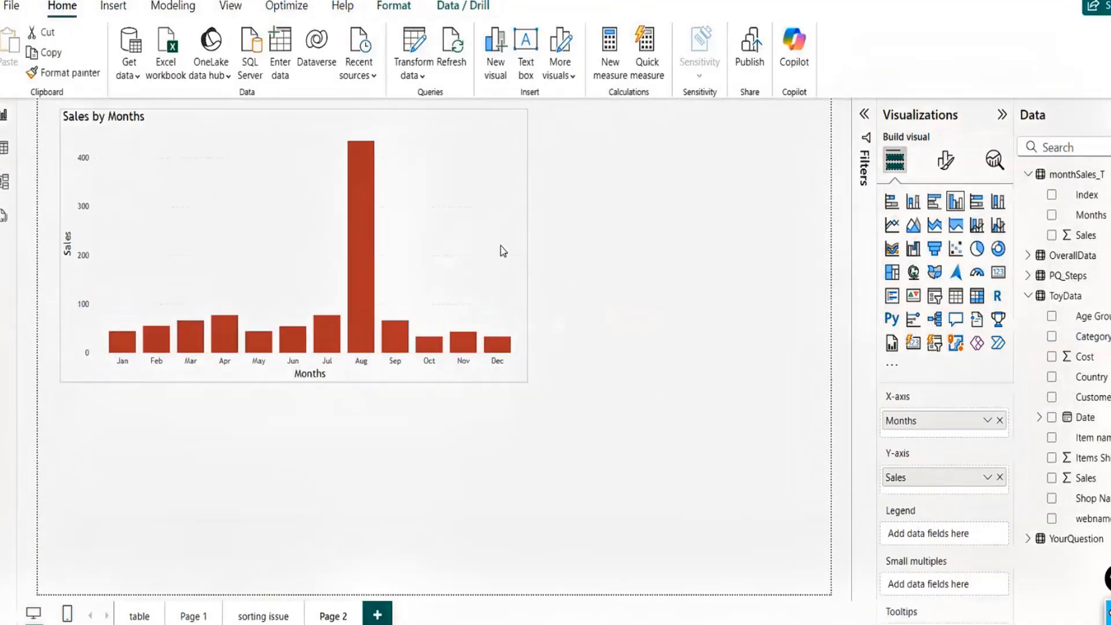
drag(527, 381, 404, 273)
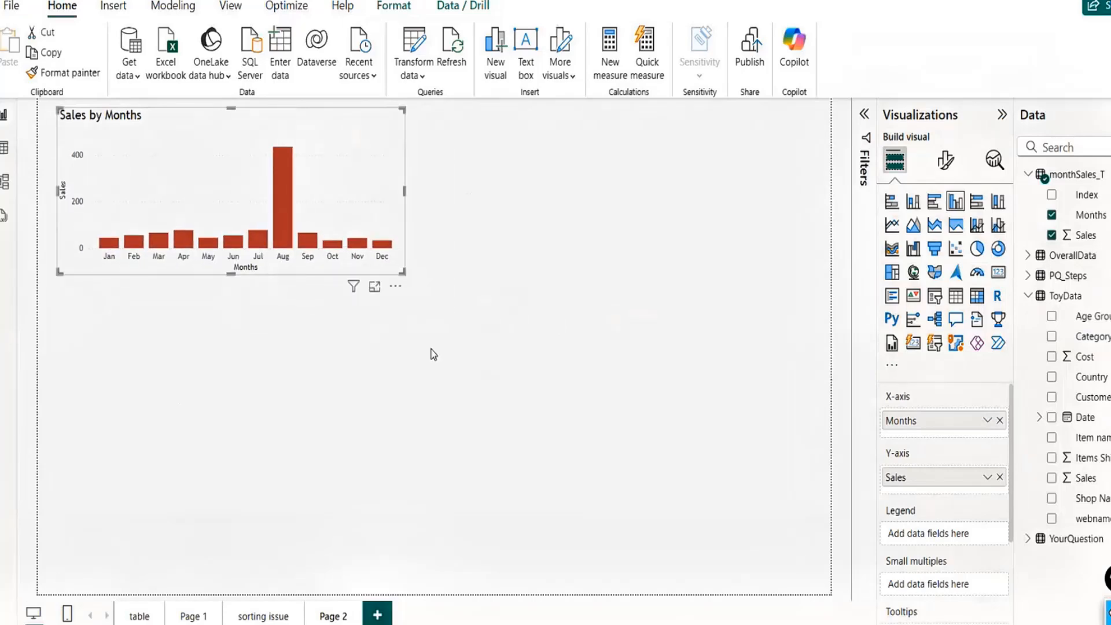
Step: Add an empty clustered column chart and place it below the Sales by Months chart
click(445, 352)
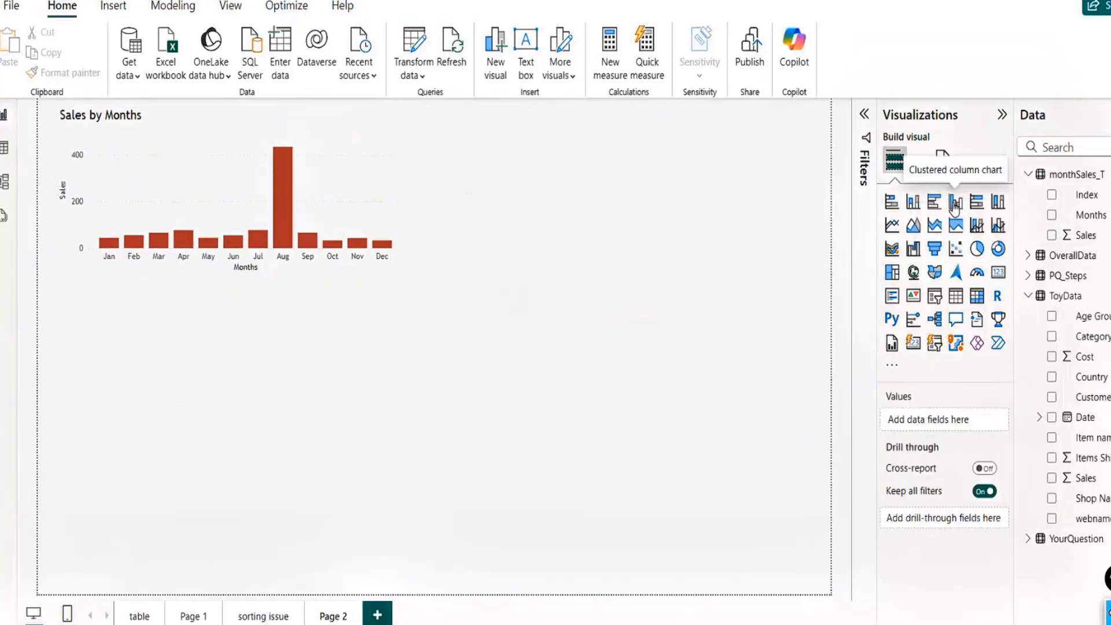
click(955, 202)
drag(306, 399, 308, 464)
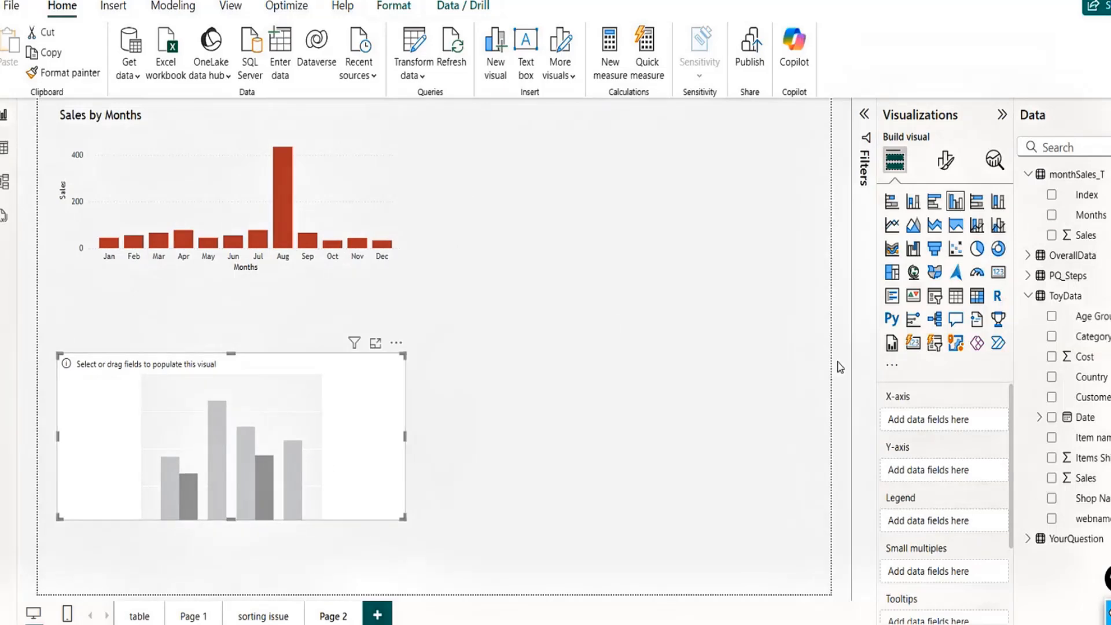
Step: Plot YourQuestion's score on the Y-axis against Month on the X-axis in the new chart, and widen the chart
click(1029, 175)
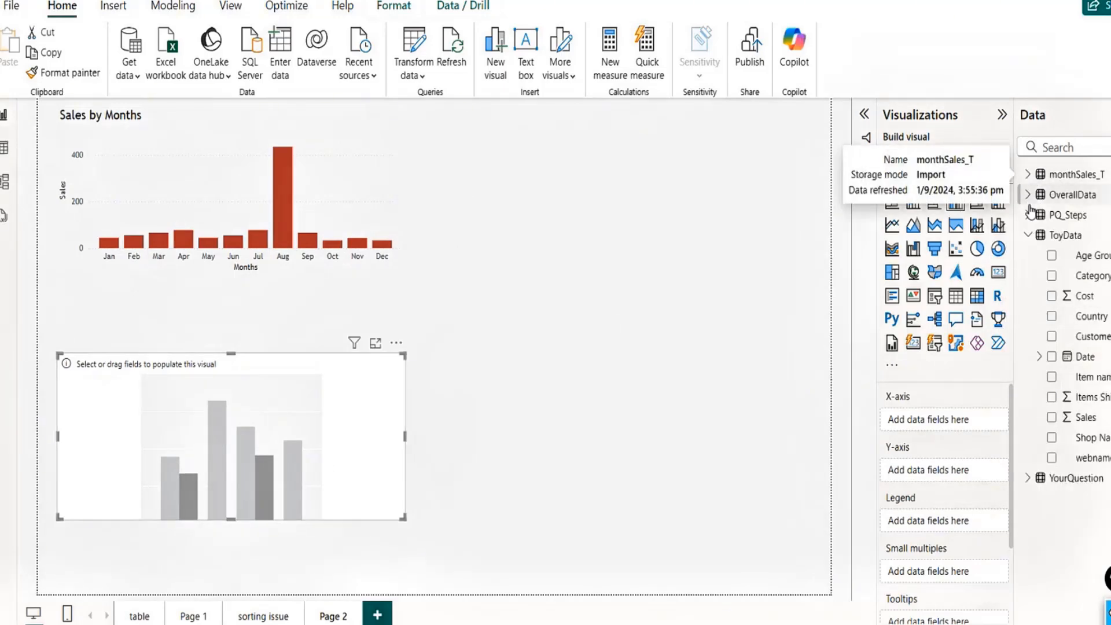
click(1029, 235)
click(1028, 255)
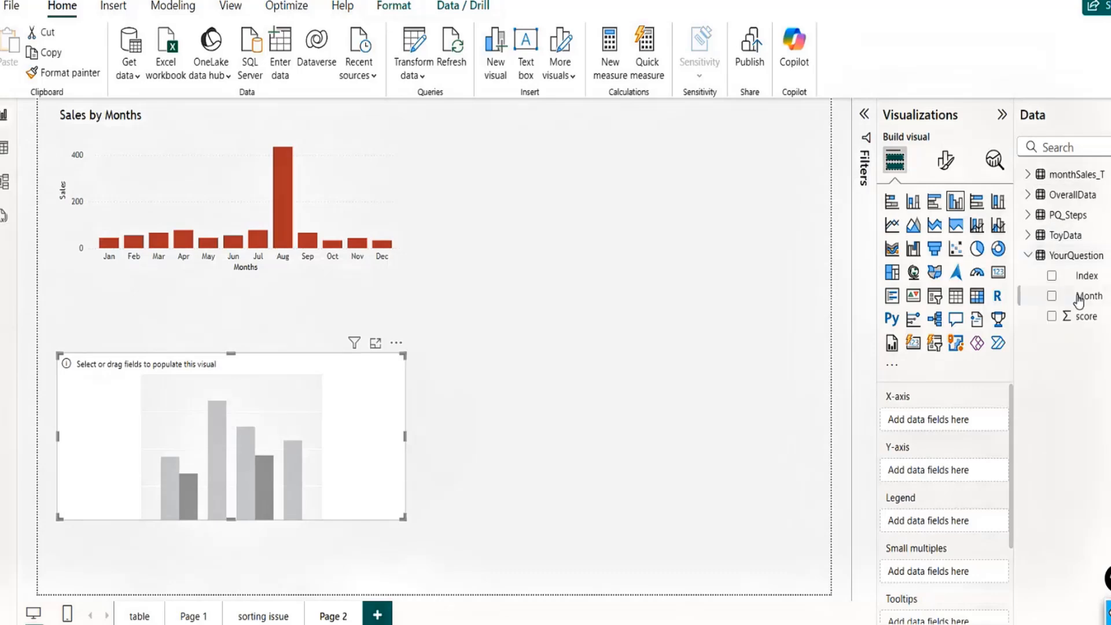
drag(1090, 298, 943, 420)
drag(1083, 329, 949, 480)
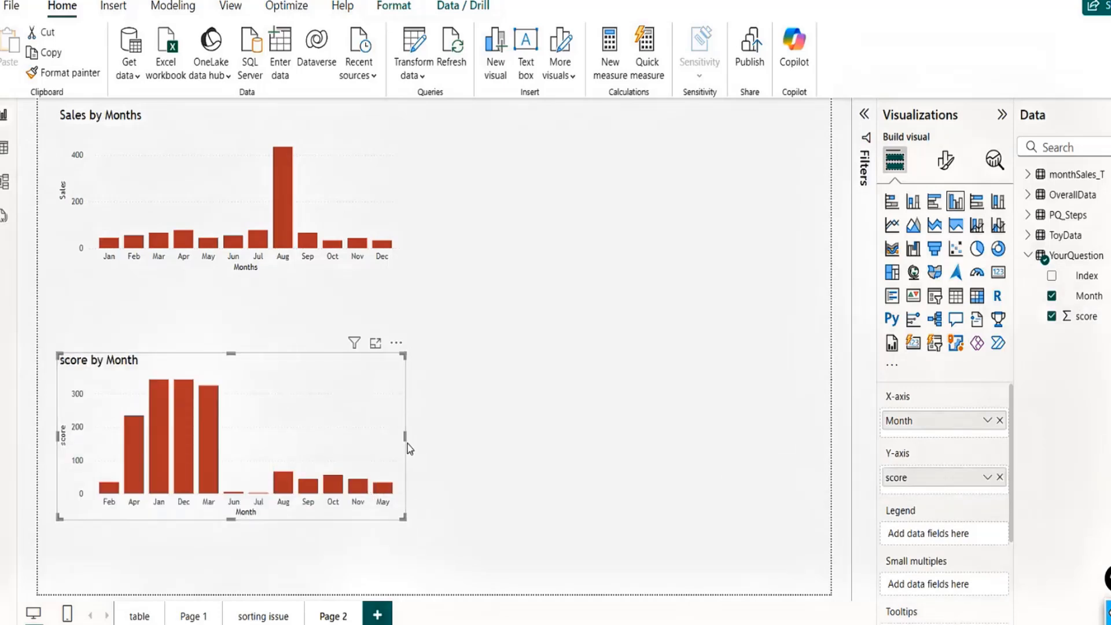
drag(405, 434, 476, 436)
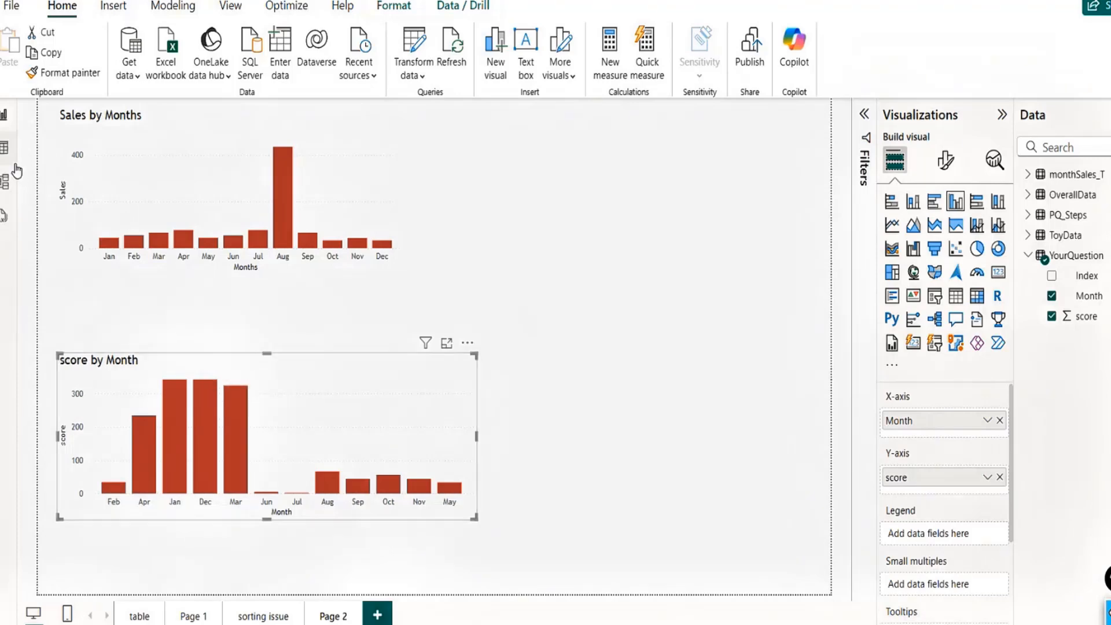
Step: Show the YourQuestion table in table view and switch to the MonthSales.xlsx workbook in Excel
click(5, 147)
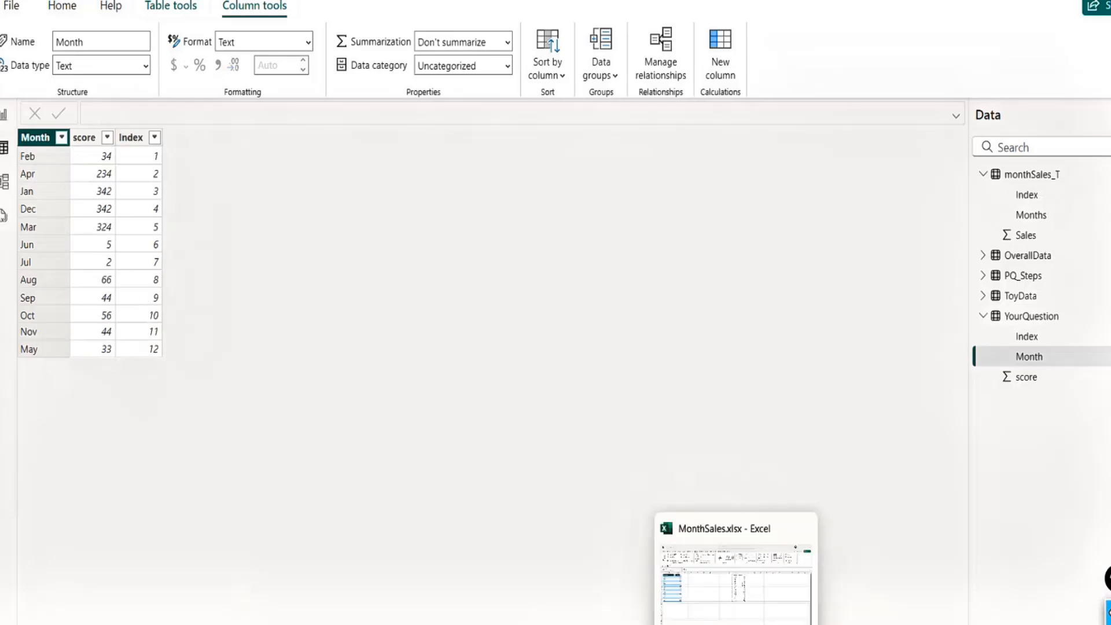
click(733, 620)
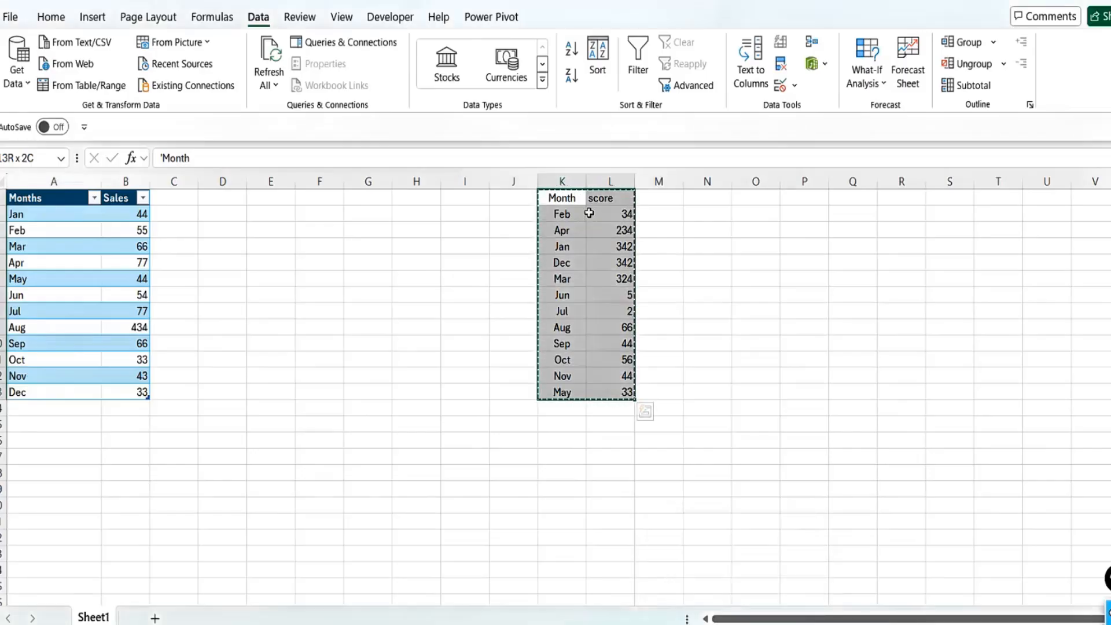
Step: Enter month order numbers in column M beside the score table: 1 for Jan and 2 for Feb
click(642, 221)
key(Down)
key(Down)
key(Down)
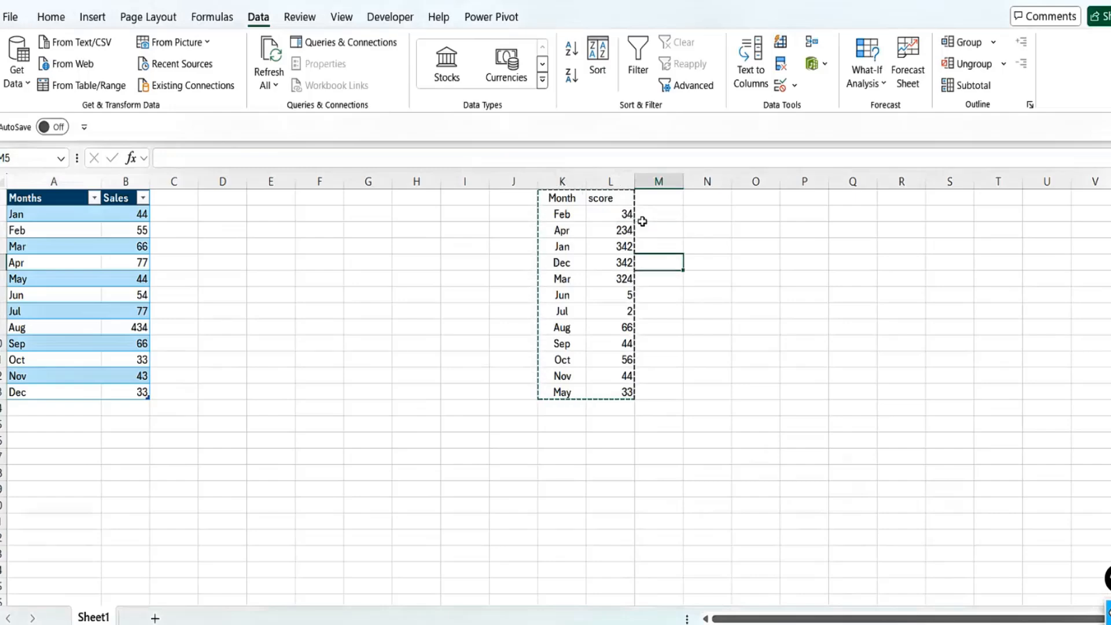
key(Up)
text(1)
key(Up)
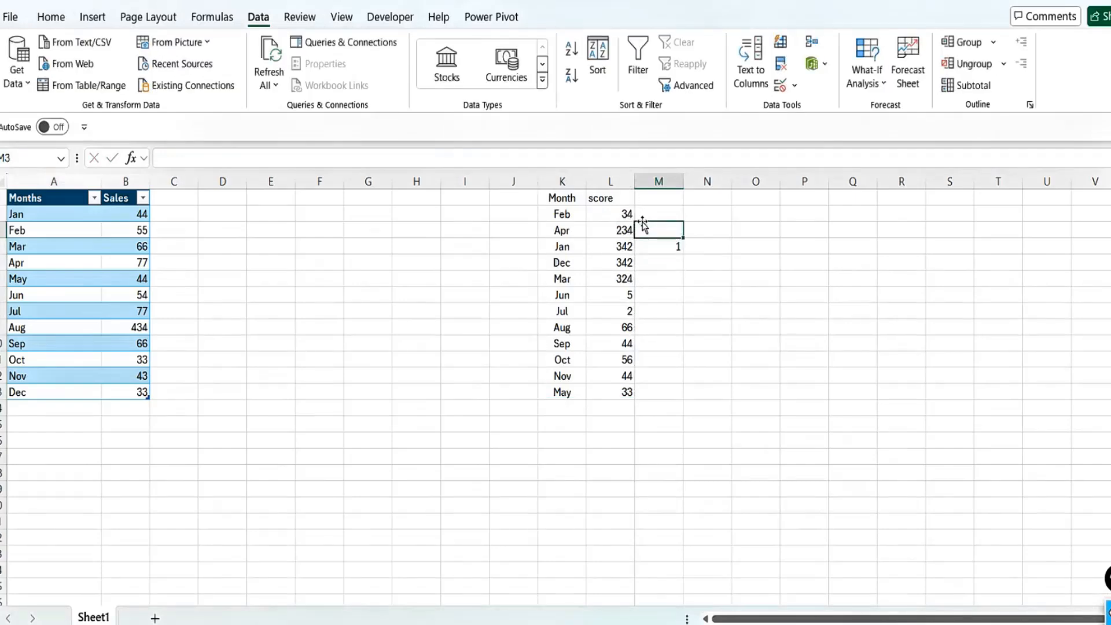
key(Up)
text(2)
key(Return)
Step: Clear the month order numbers from M2:M4
key(Down)
key(Down)
key(Down)
key(Down)
key(Down)
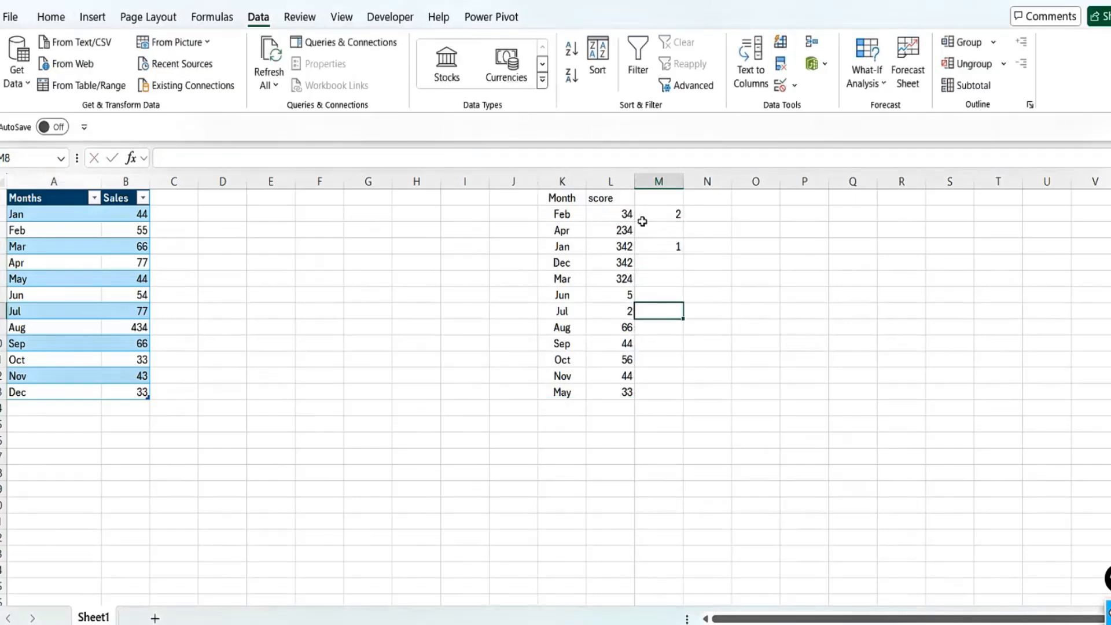
key(Down)
key(Up)
key(Up)
key(Up)
key(Up)
key(Up)
key(Up)
key(Up)
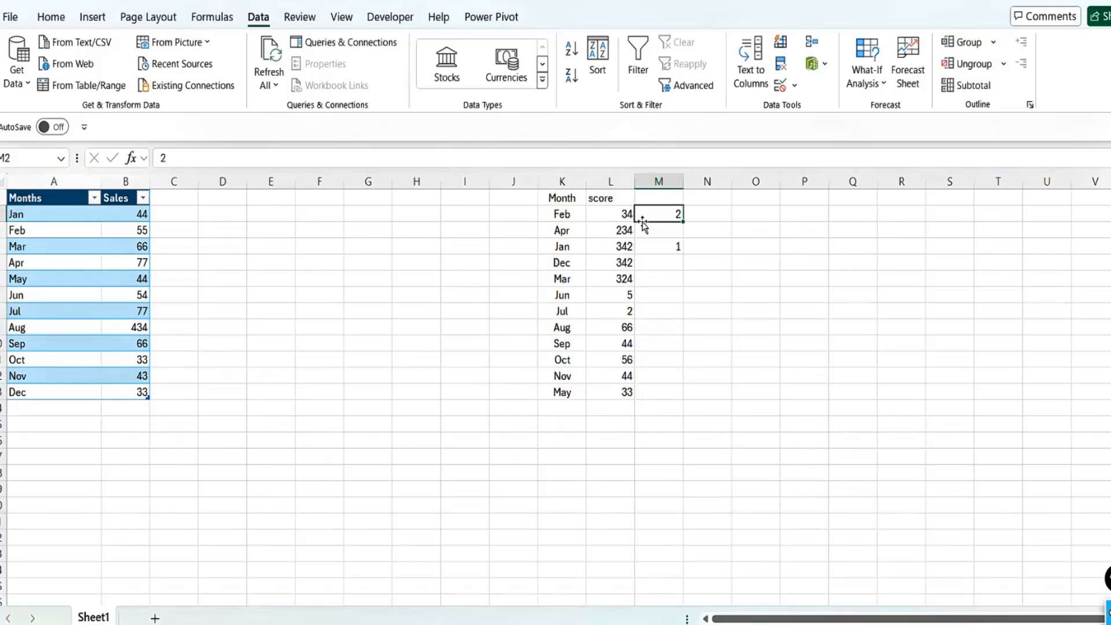
key(shift+Down)
key(shift+Down)
key(Delete)
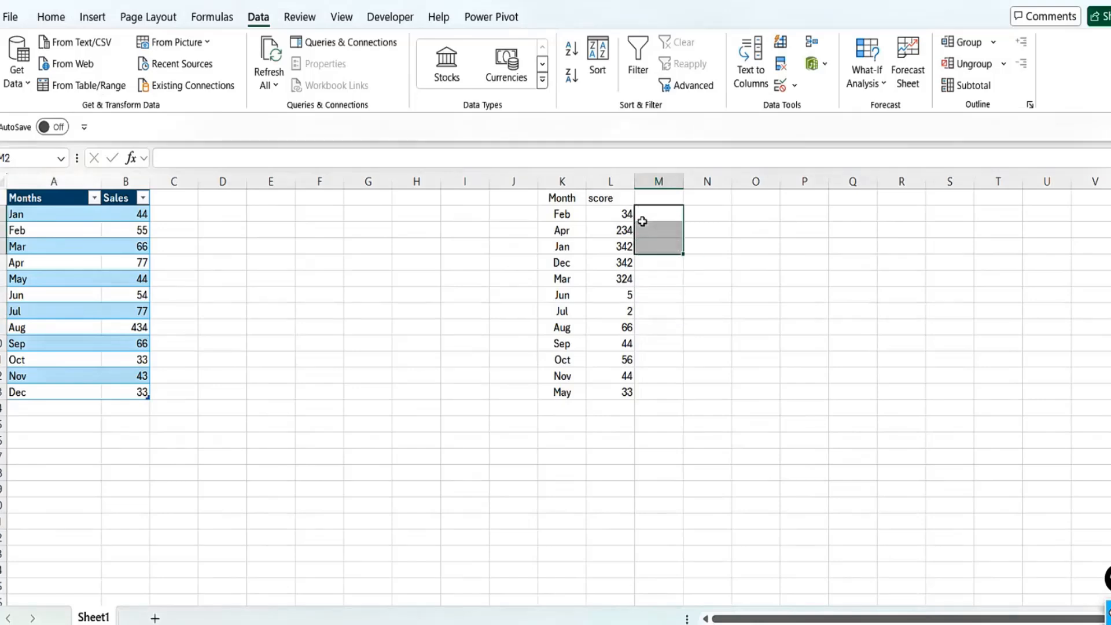
key(Left)
key(Left)
Step: Change the Month header in K1 to Team
mouse_move(769, 622)
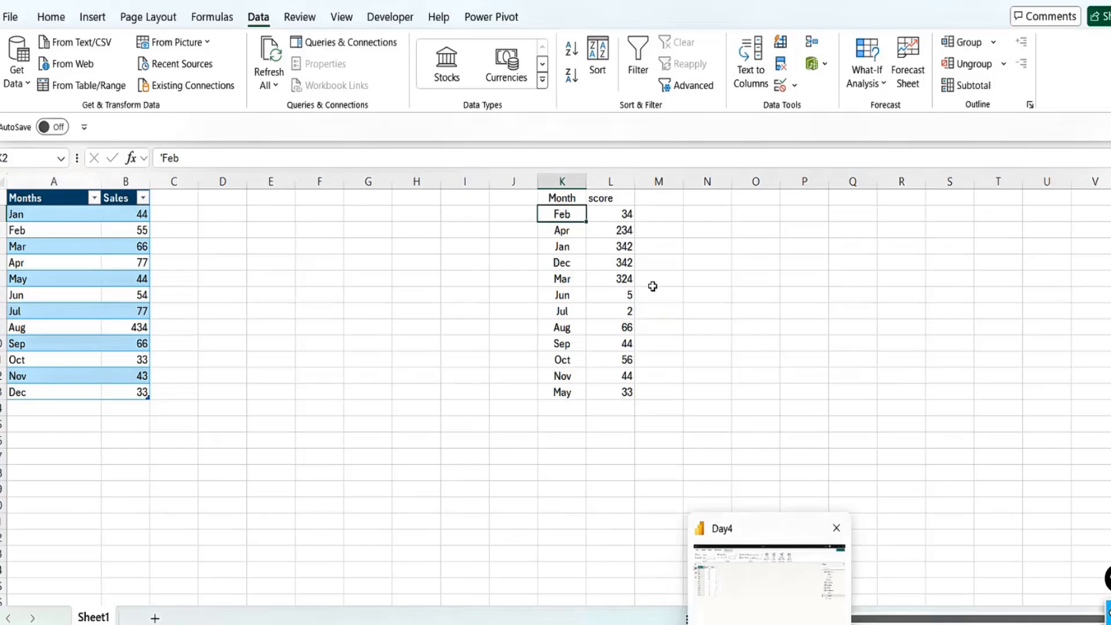
click(564, 200)
key(Right)
key(Down)
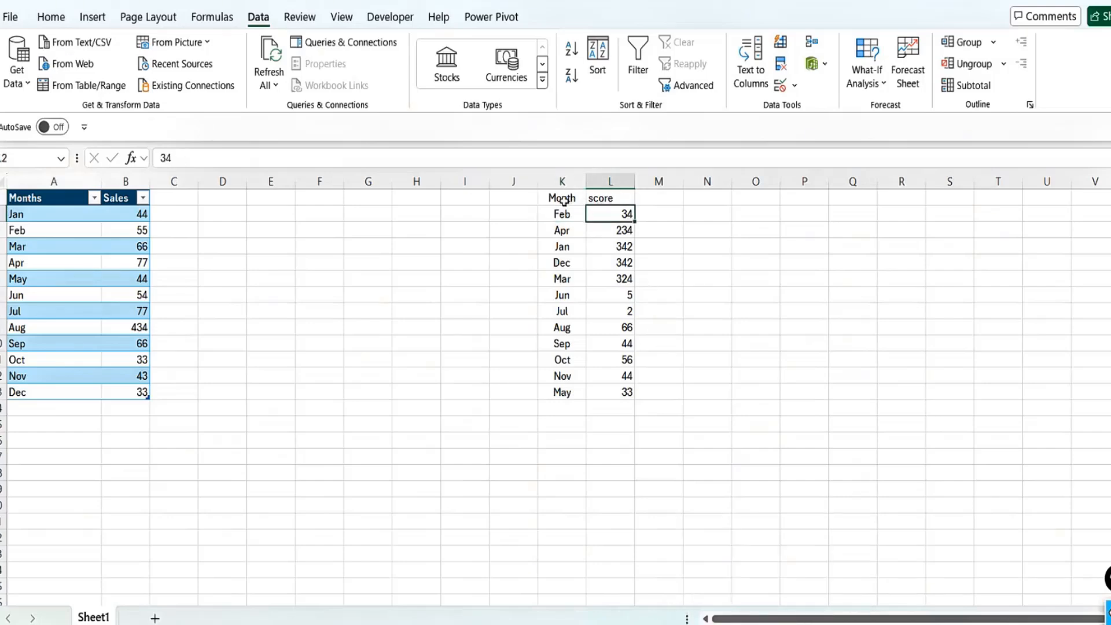
click(568, 195)
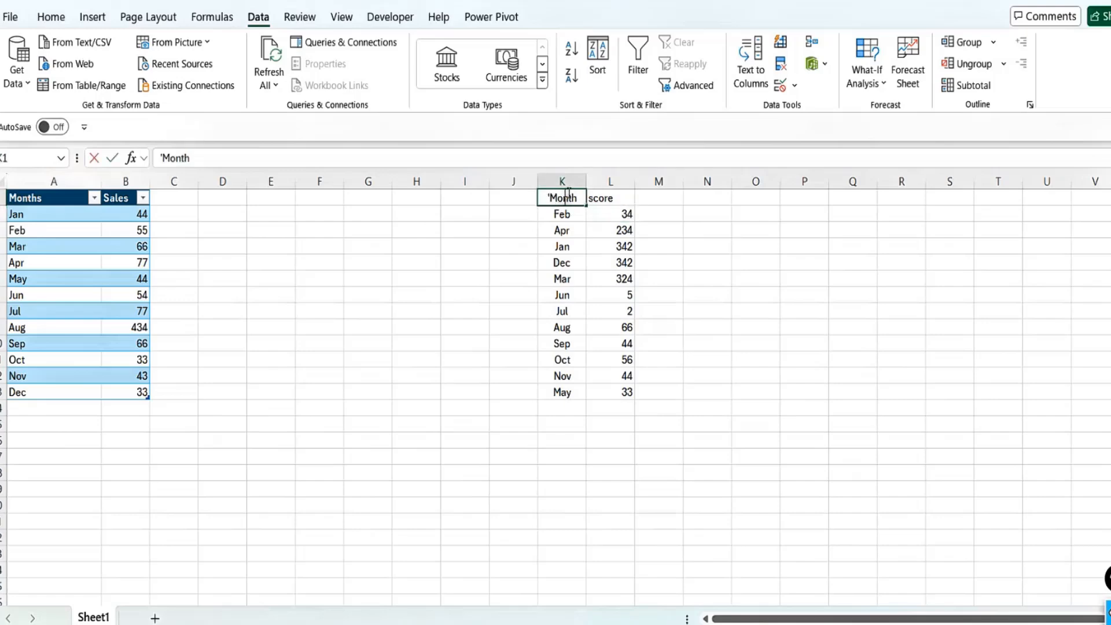
text(Team)
key(Return)
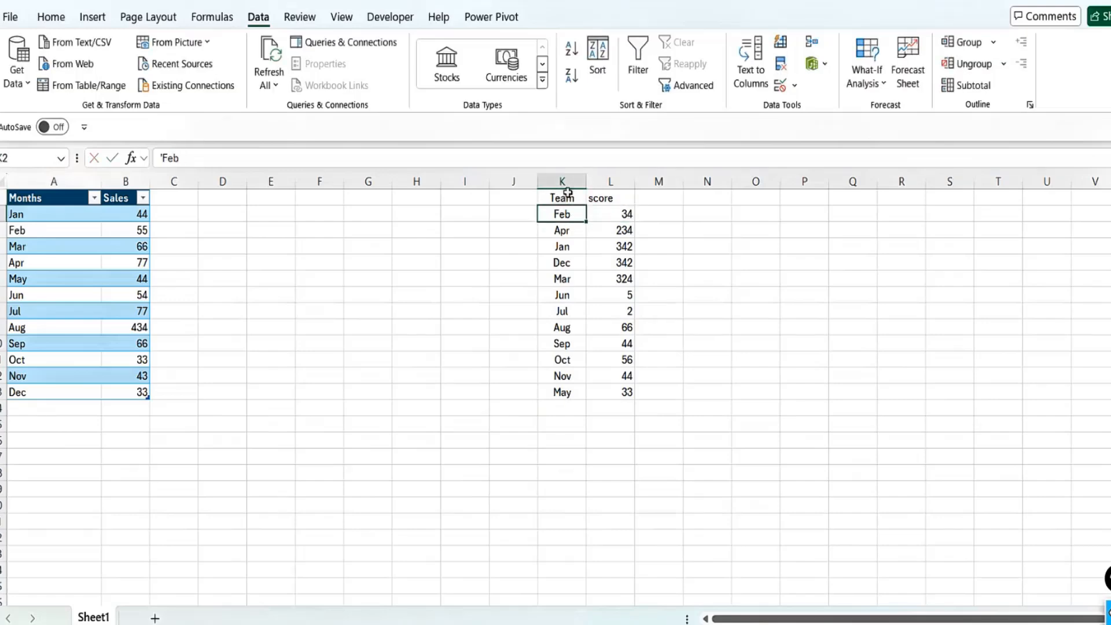
Step: Change the L1 header to Players and enter Footbal, Tennis, Kabbadi, Cricket, Table Tennis and Swimming as teams in K2:K7
key(Right)
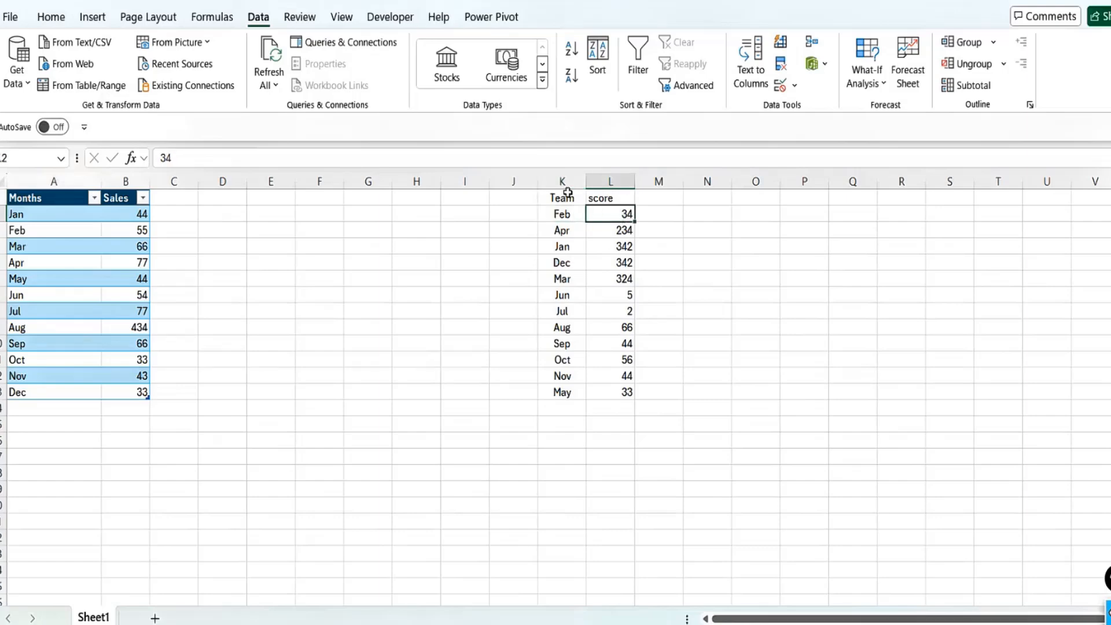
key(Up)
text(Players)
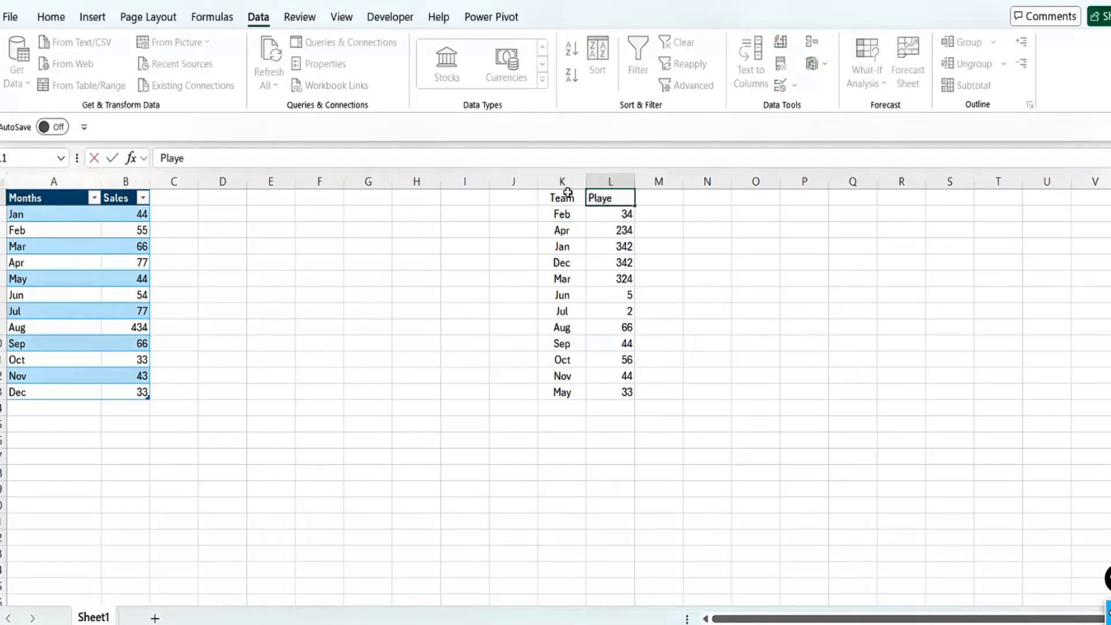
key(Return)
key(Left)
text(Foot)
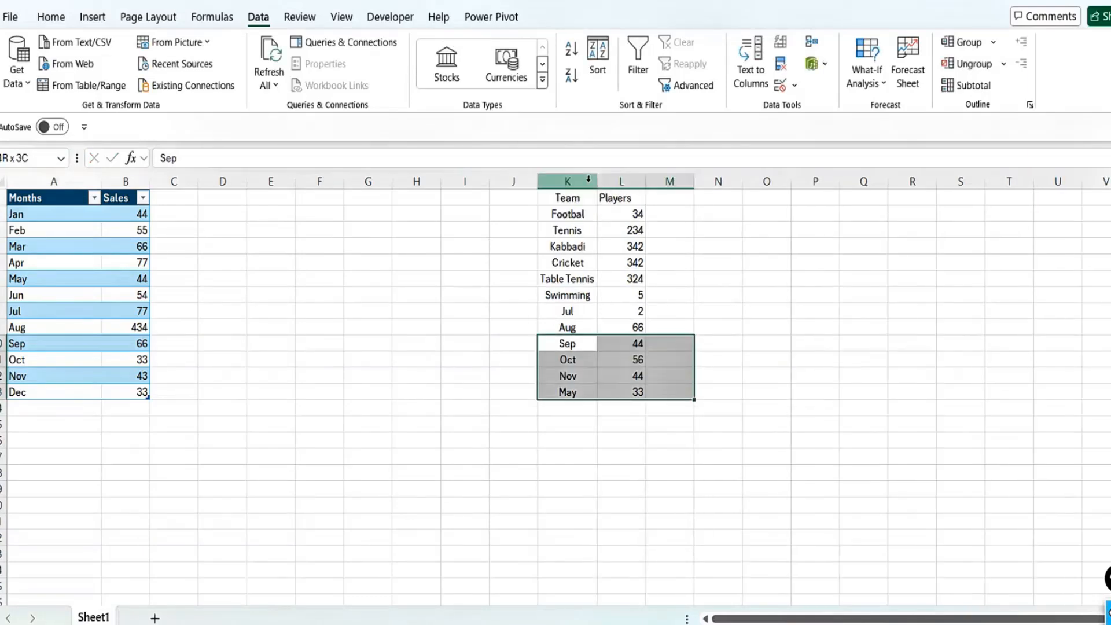
Step: Clear the month in K10 and enter Shotting as the team name in K8
key(BackSpace)
key(Up)
key(Up)
text(Shotting)
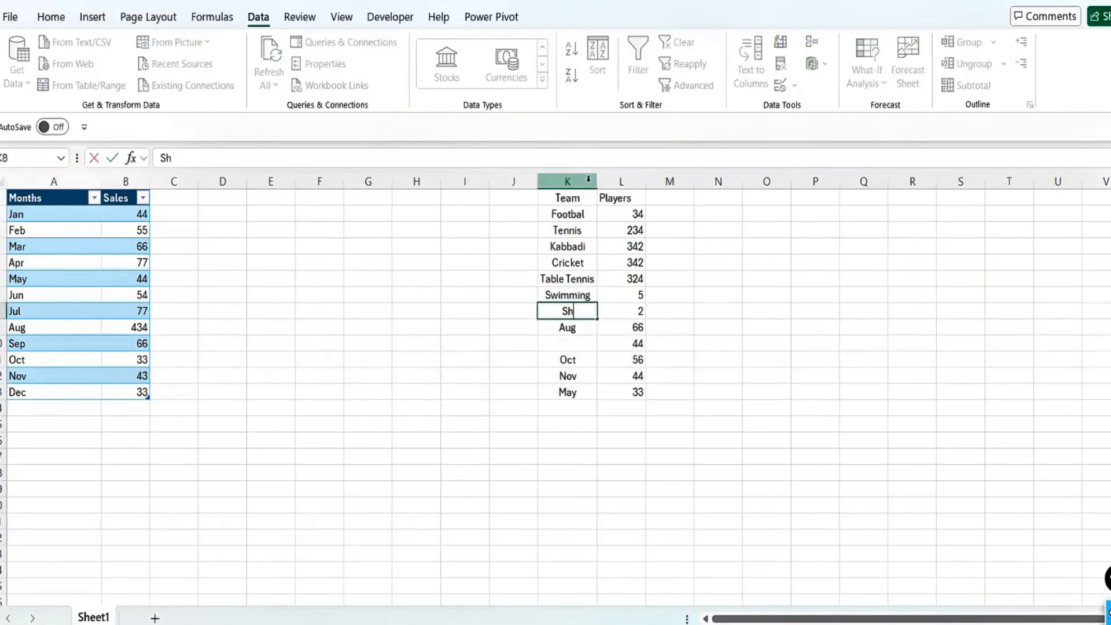
key(Return)
Step: Clear the leftover month rows below Shotting, from K9 through L13
key(Up)
key(F2)
key(BackSpace)
key(BackSpace)
key(BackSpace)
key(BackSpace)
key(BackSpace)
key(BackSpace)
key(BackSpace)
key(BackSpace)
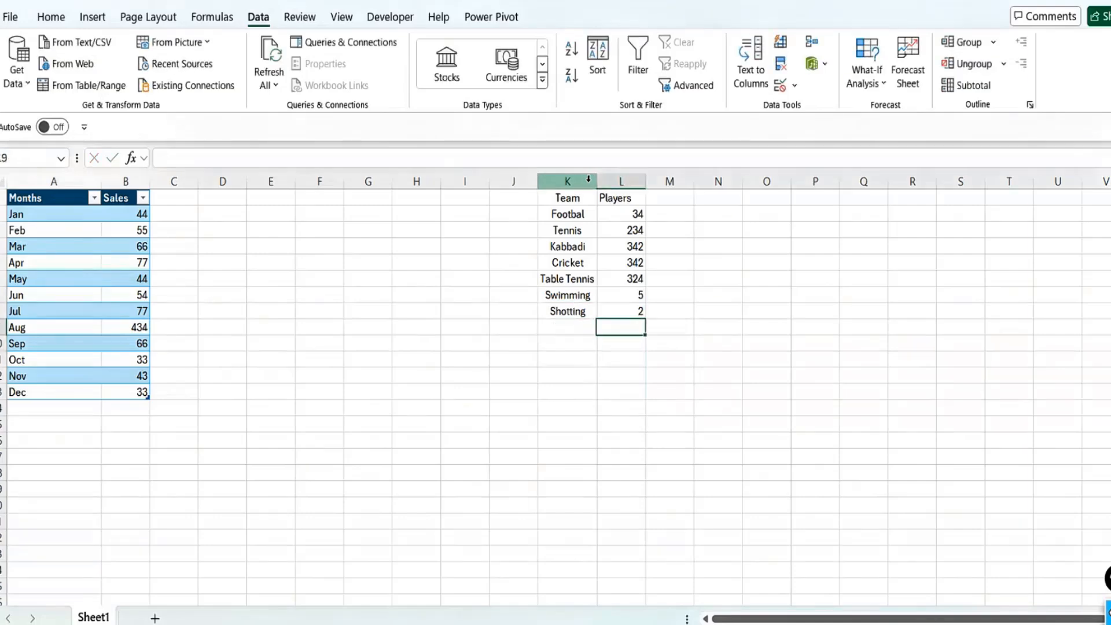
Step: Set the player counts in L2:L5 to 19, 2, 12 and 11
key(Right)
key(Up)
key(Right)
key(Left)
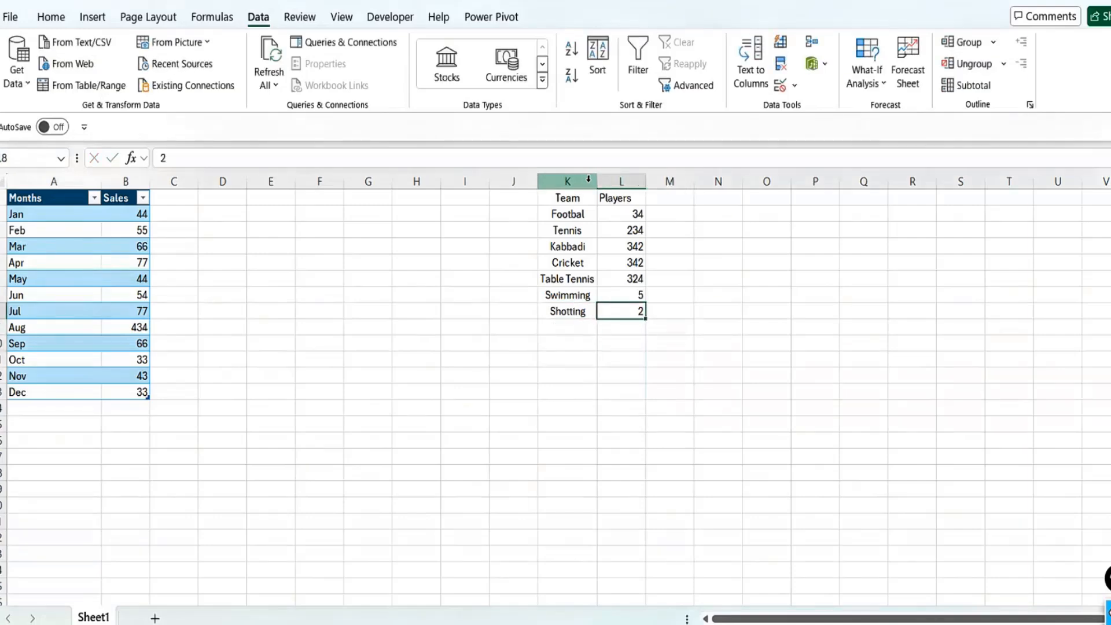
key(Up)
key(Up)
key(Up)
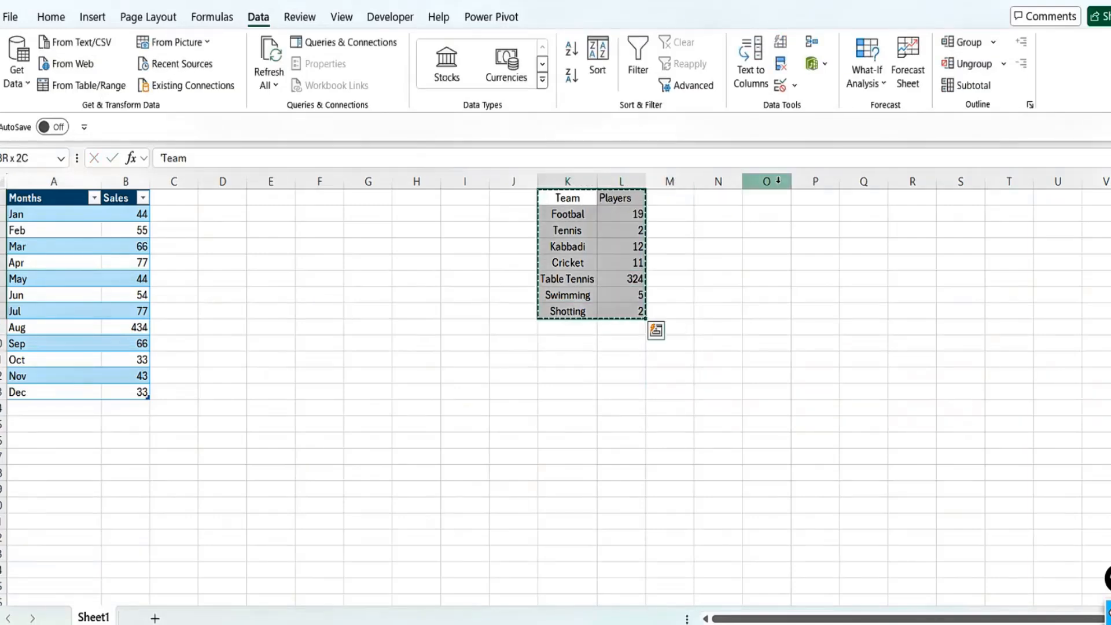
Step: Copy the Team and Players table to P1 and sort the copy by Team from A to Z, treating the first row as headers
click(802, 203)
key(ctrl+v)
key(alt+d)
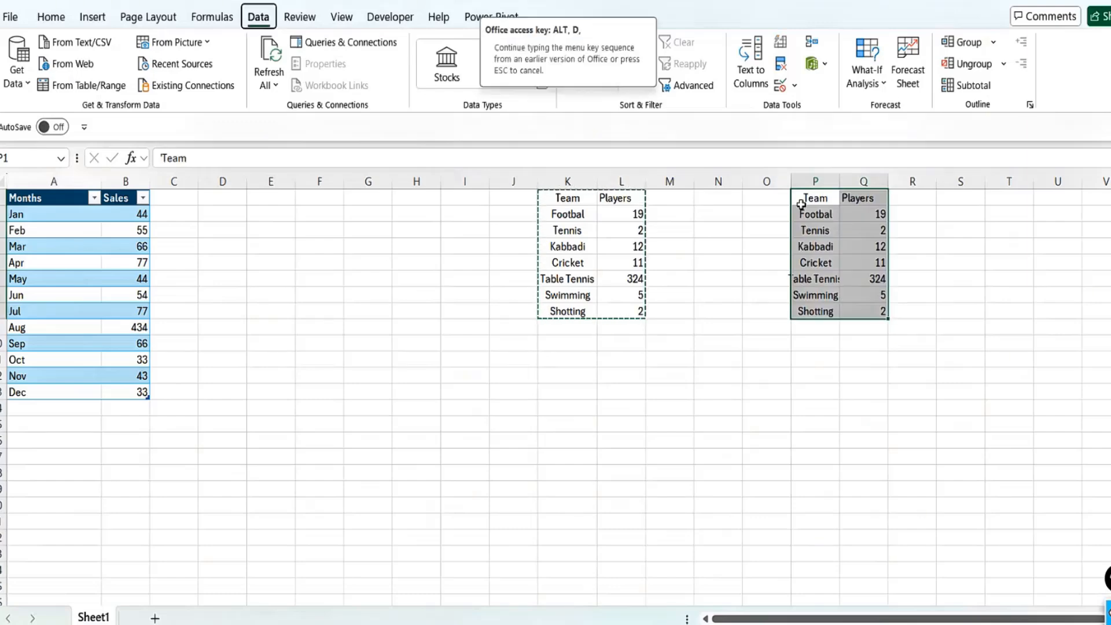
key(s)
click(768, 270)
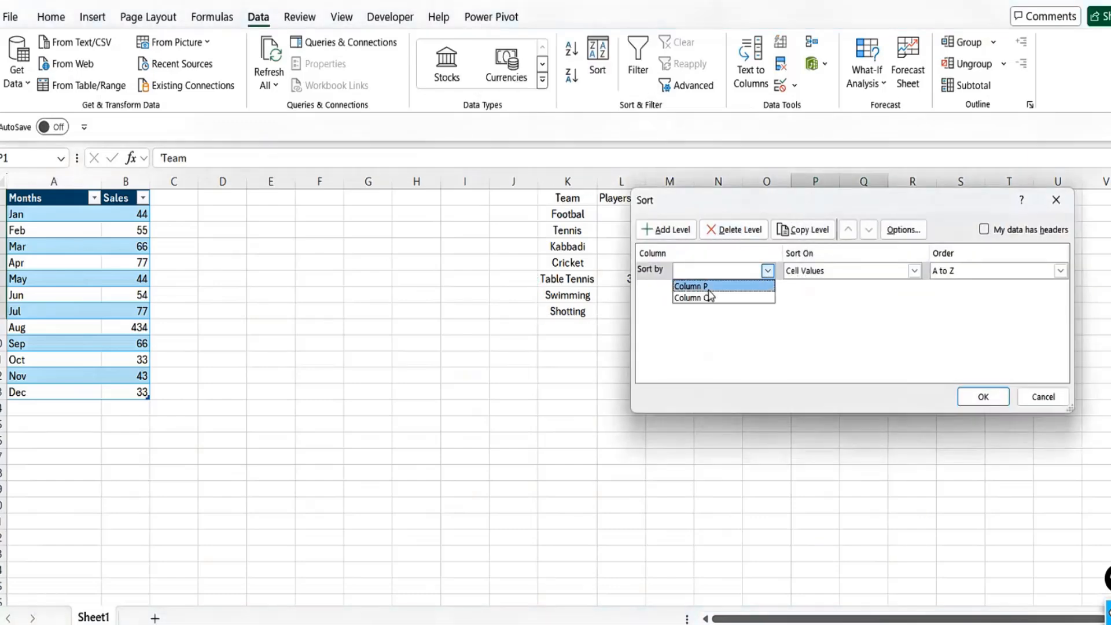
click(716, 286)
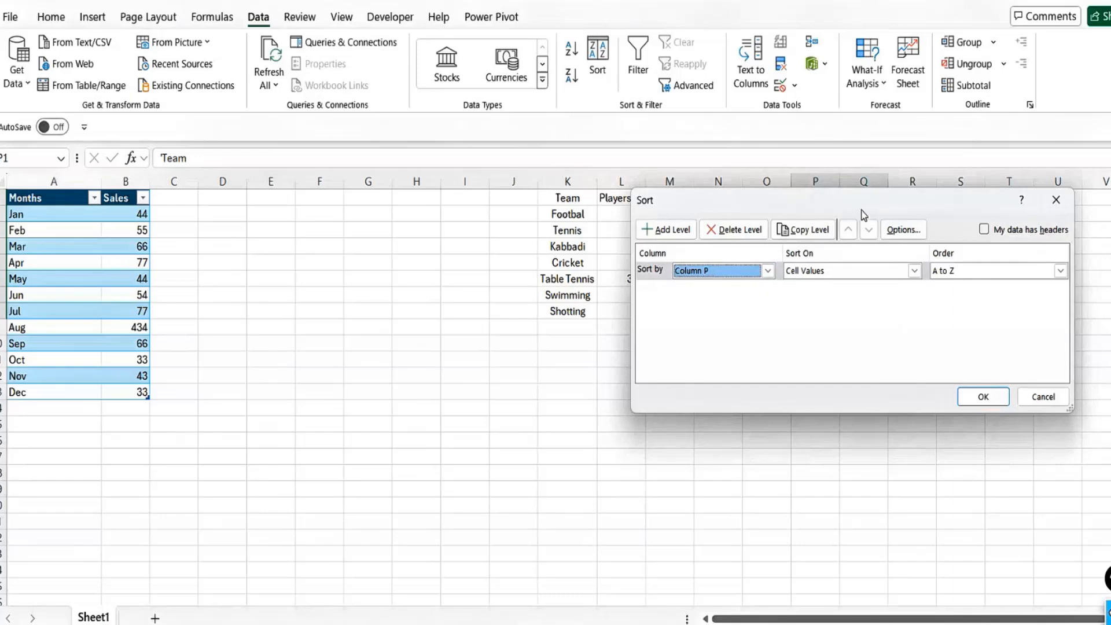
drag(861, 207, 829, 328)
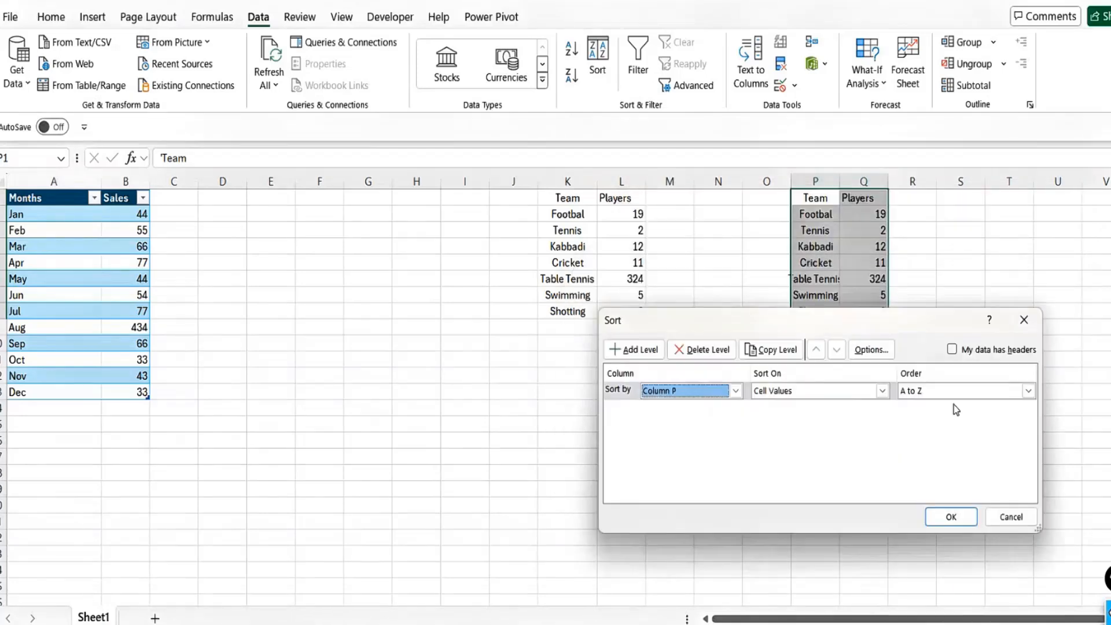
click(952, 348)
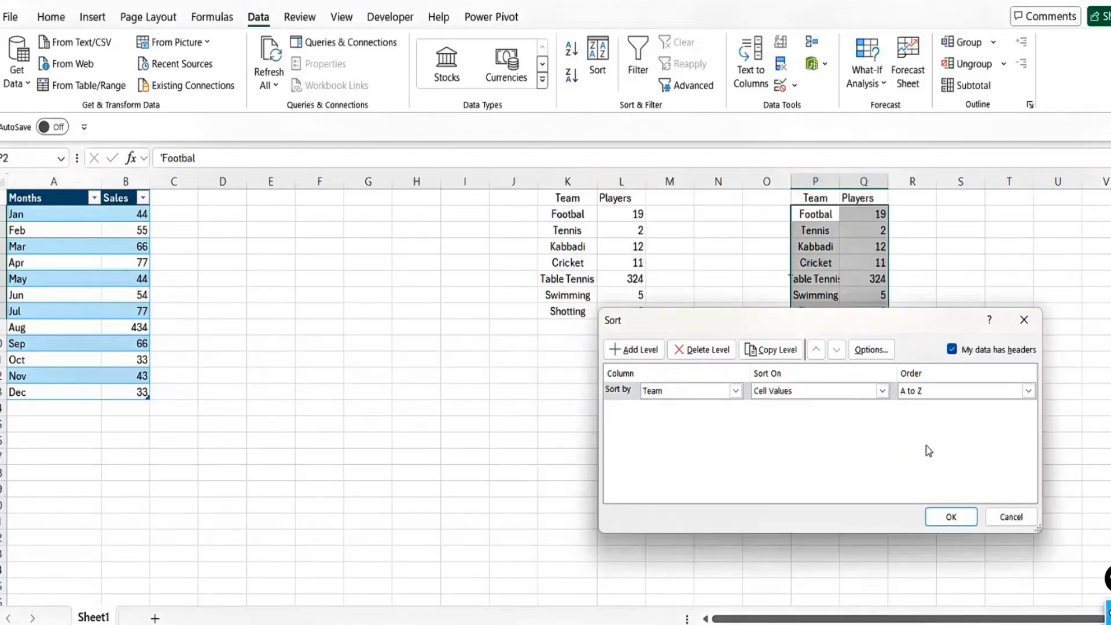
click(957, 515)
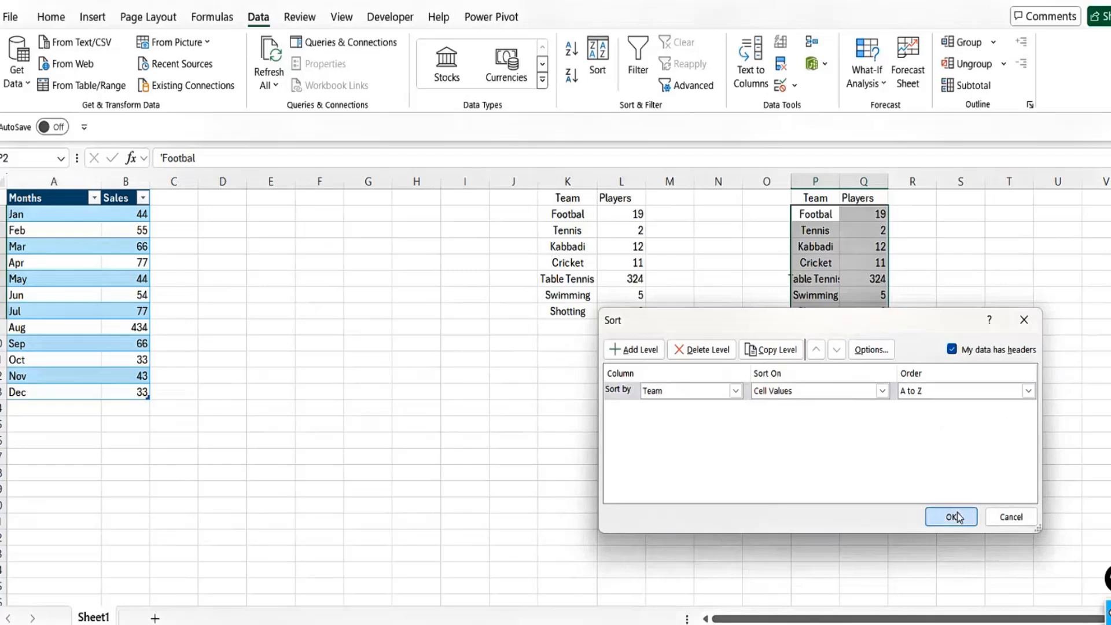
Step: Autofit column P to its team names and compare the sorted list with the original teams in column K
click(814, 215)
drag(814, 215, 815, 311)
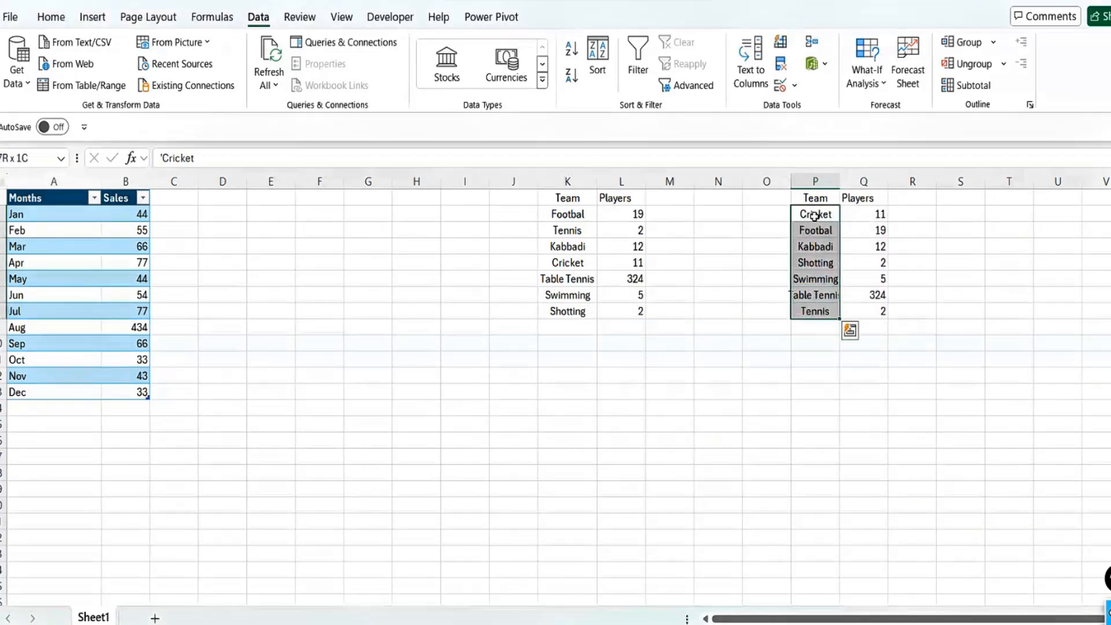
double_click(838, 177)
click(557, 215)
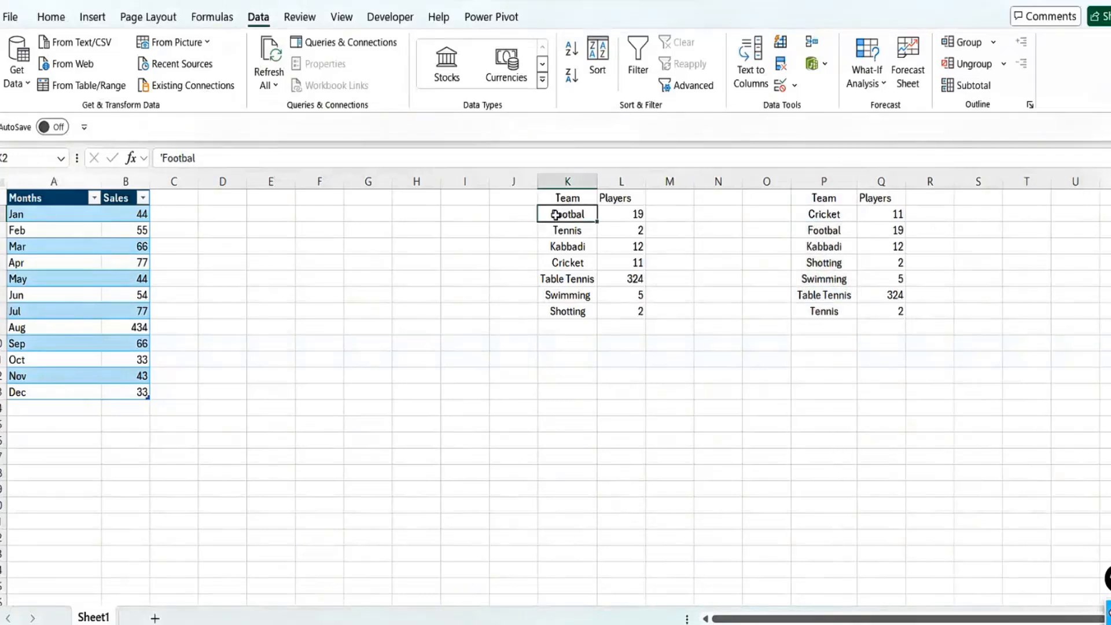
click(826, 211)
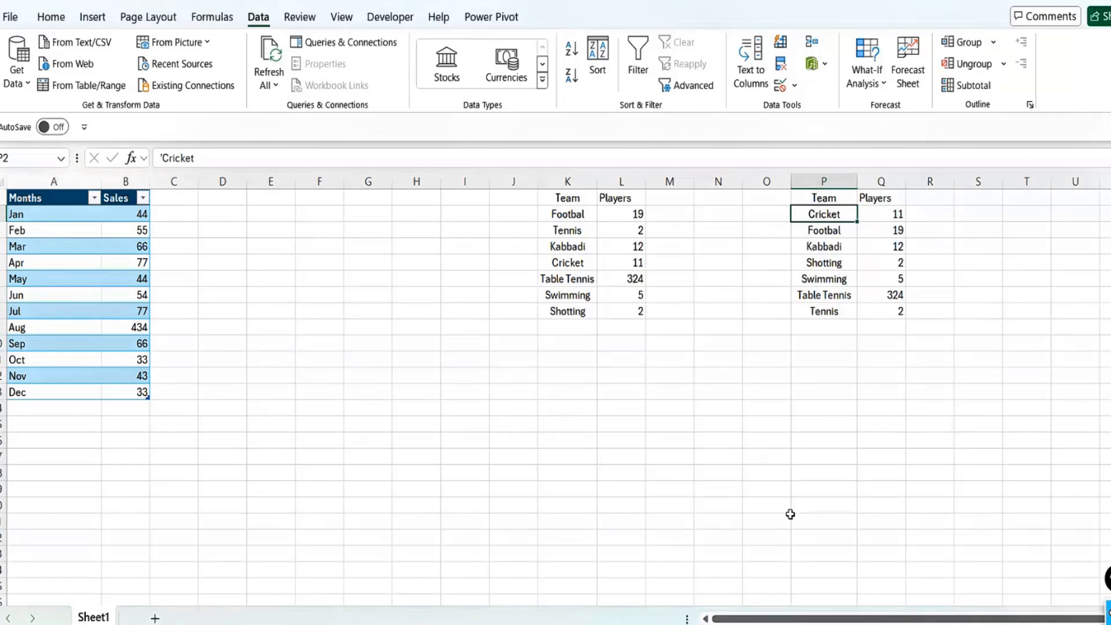
click(571, 230)
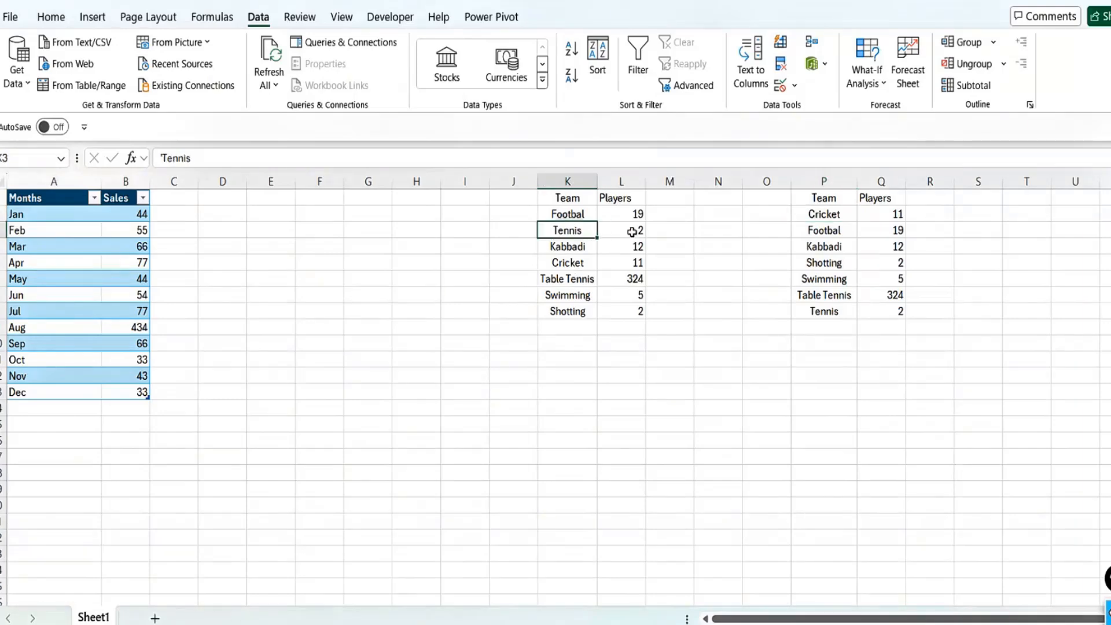
click(575, 213)
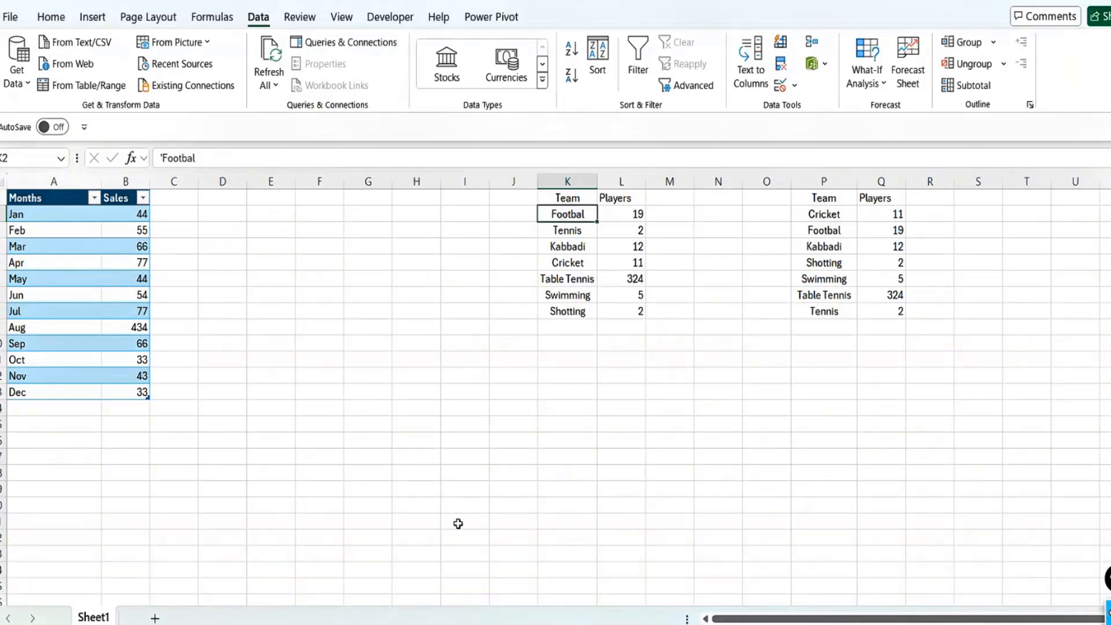
Step: Start a custom-order team list with Kabbdi in I20 and Swimming in I21
click(442, 501)
double_click(441, 501)
text(Ka)
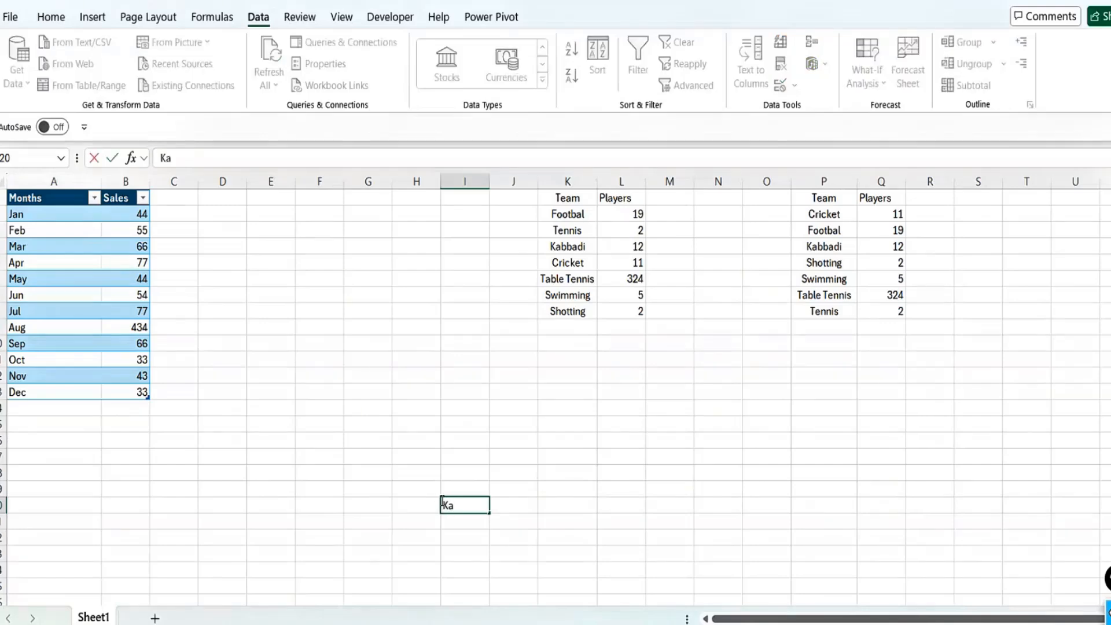
text(bba)
key(BackSpace)
text(di)
key(Return)
text(S)
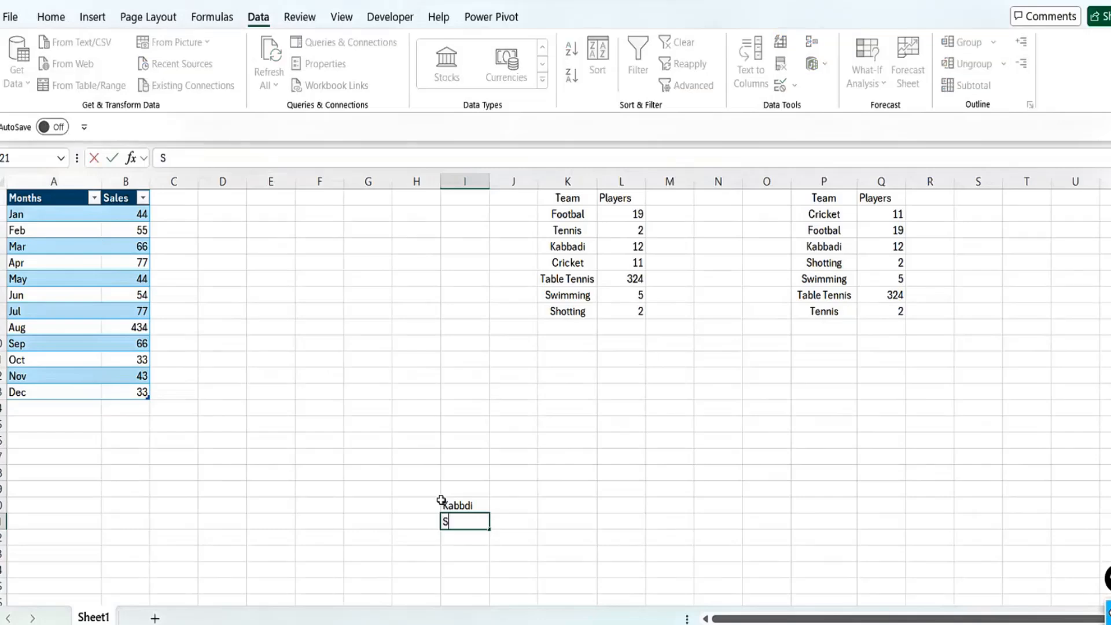
text(wimming)
key(Return)
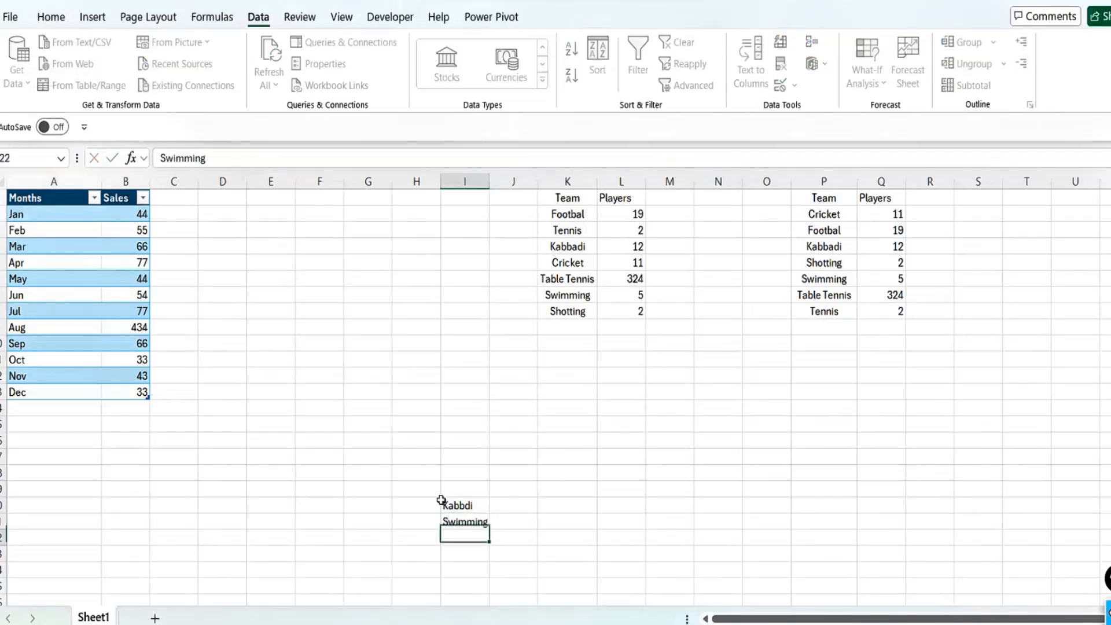
Step: Extend the custom-order list with Shooting in I22 and Fotball in I23
text(Shot)
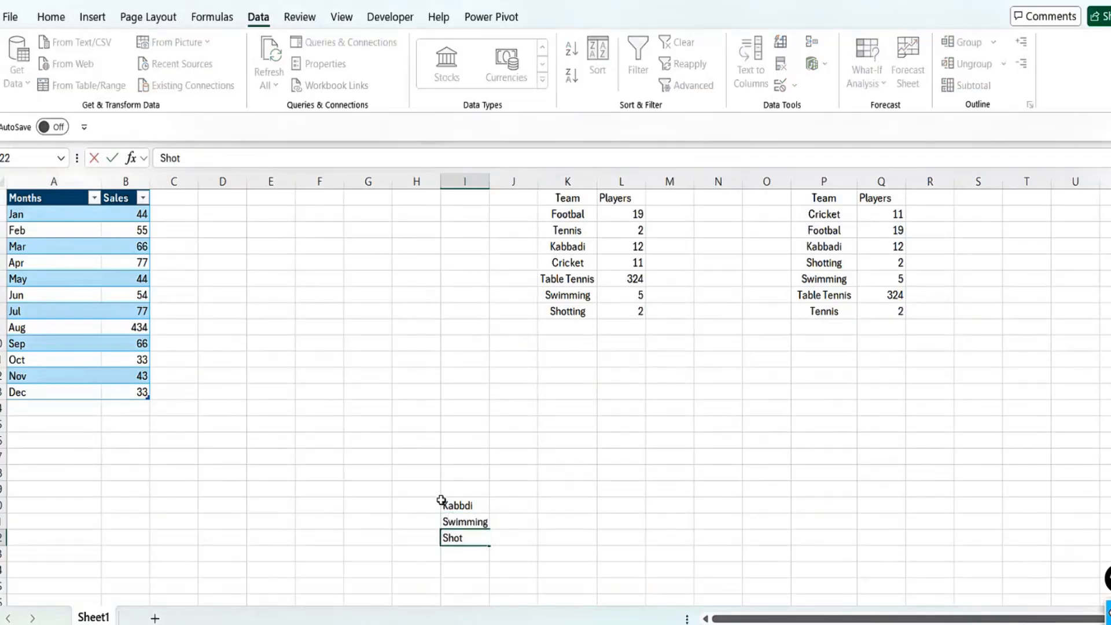
text(ing)
key(Return)
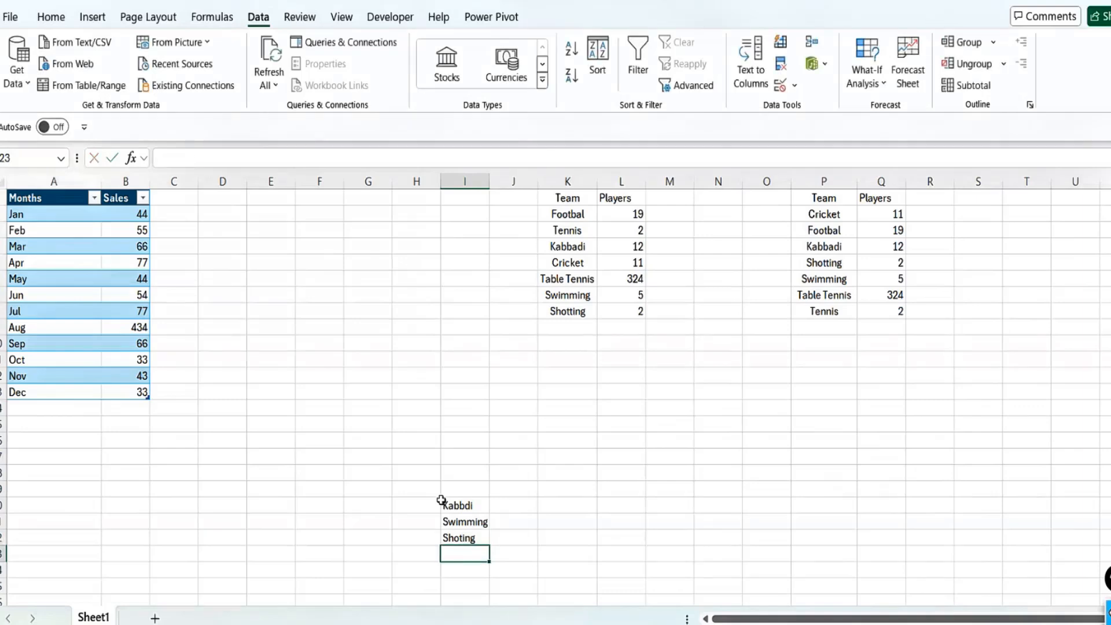
key(Up)
text(Sh)
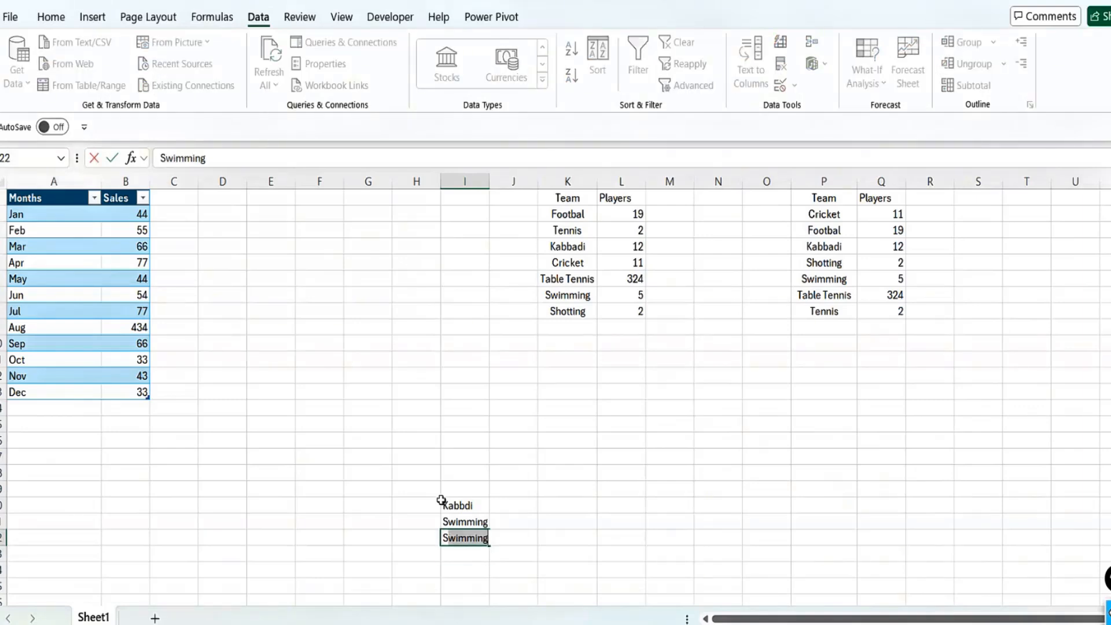
text(ooting)
key(Return)
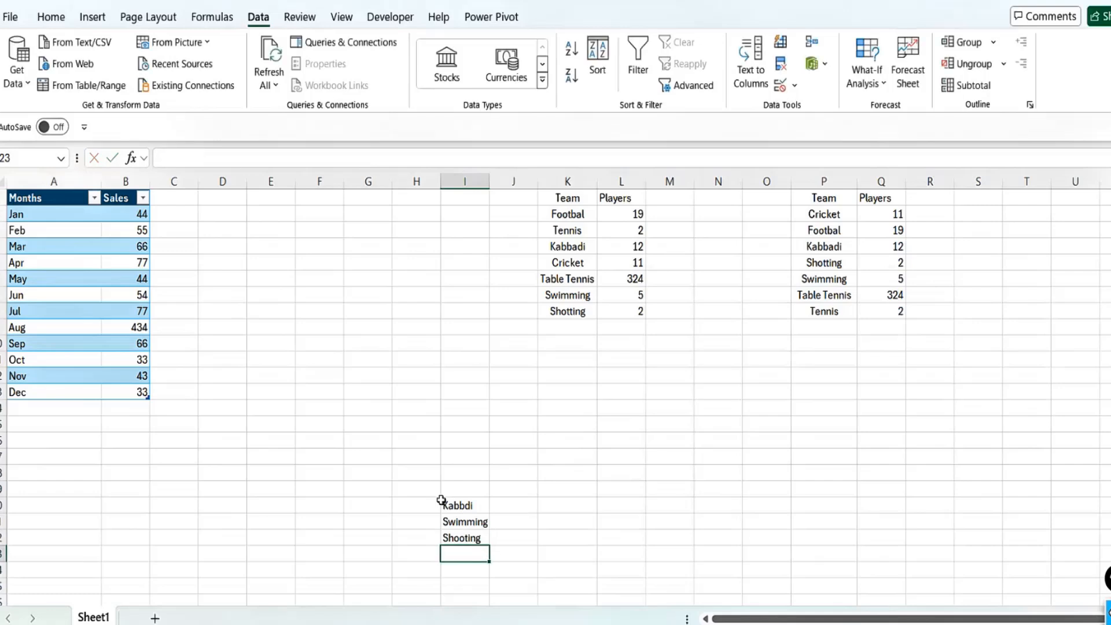
text(Forb)
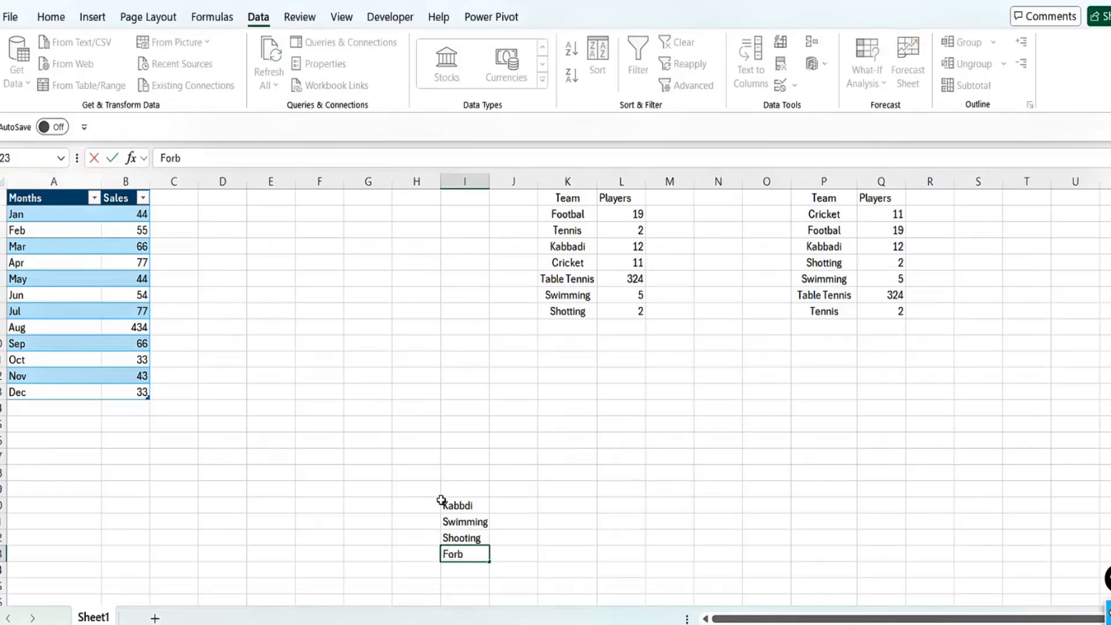
key(BackSpace)
text(otball)
key(Return)
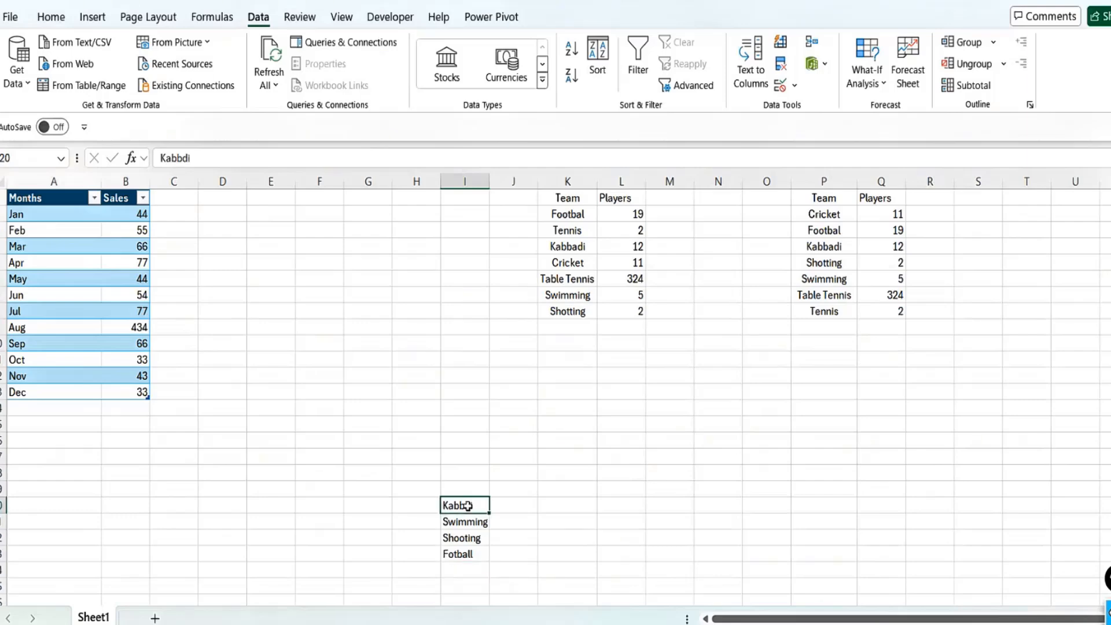
Step: Move the four-team list from I20:I23 up to I16:I19
drag(465, 505, 463, 554)
key(ctrl+c)
click(447, 447)
key(ctrl+v)
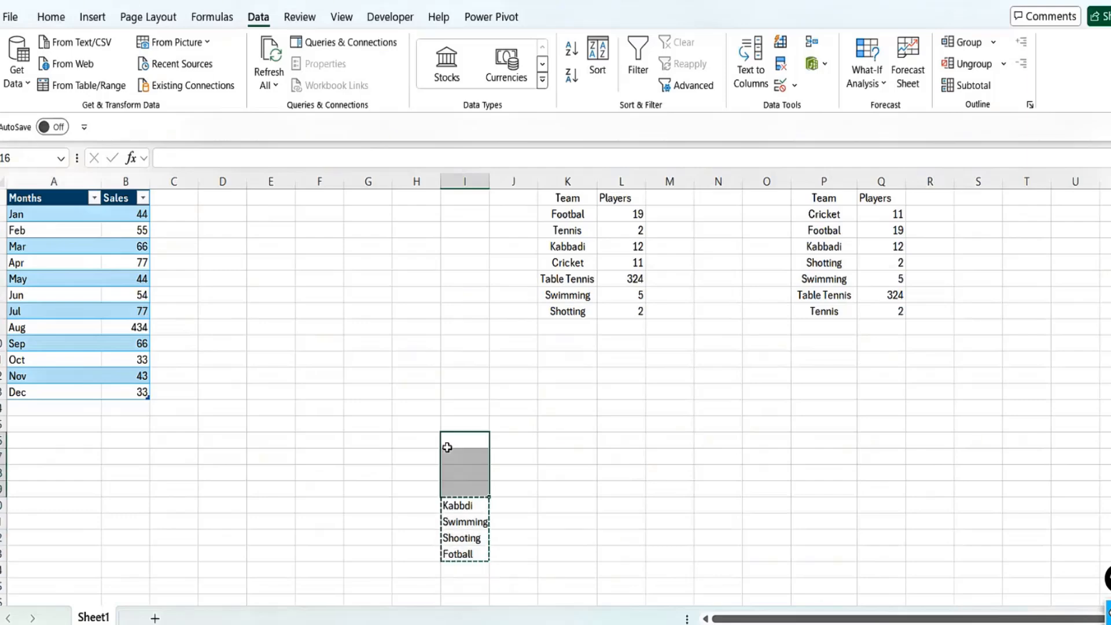
Step: Enter the order numbers 1, 2, 3 and 4 in J16:J19 beside the team list
key(Right)
text(1)
key(Return)
text(2)
key(Return)
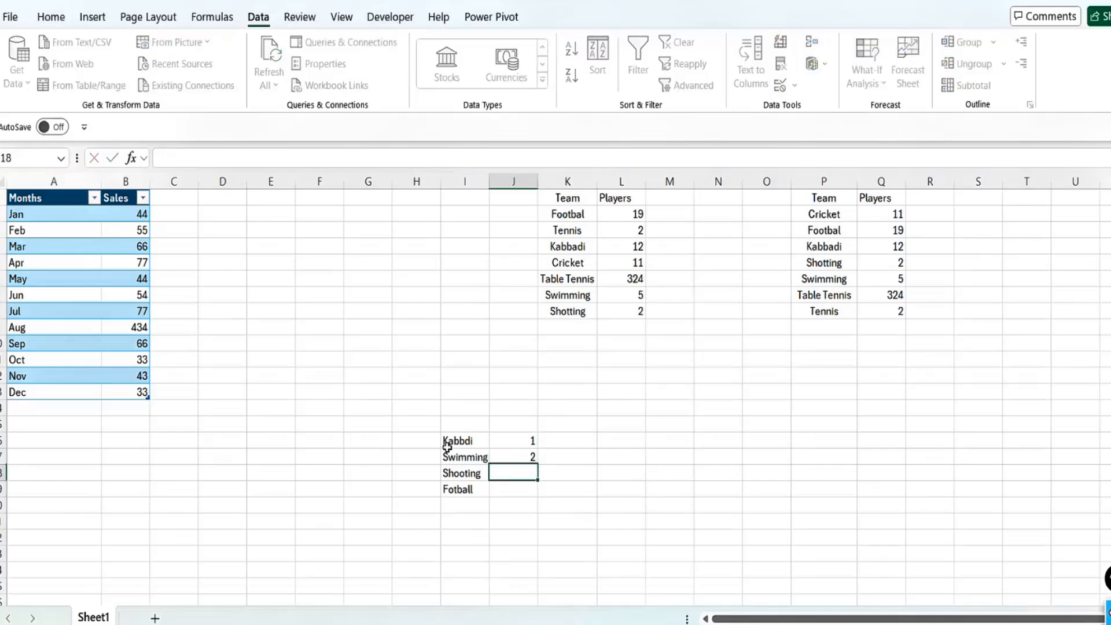
text(3)
key(Return)
text(4)
key(Up)
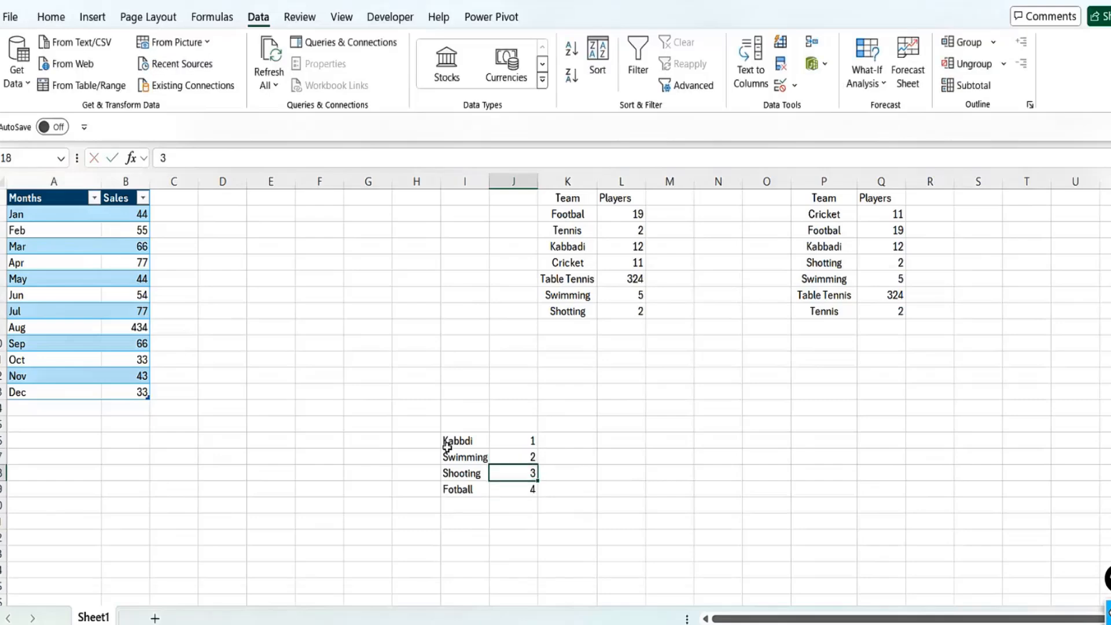
key(Up)
key(Up)
key(shift+Down)
key(shift+Down)
key(shift+Down)
key(Left)
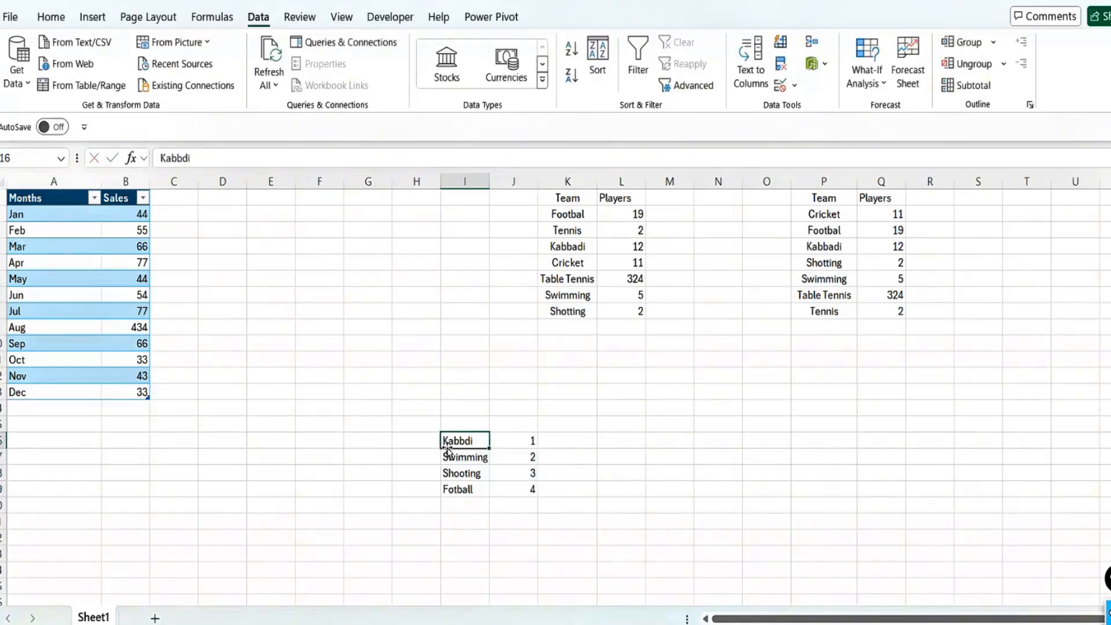
key(Right)
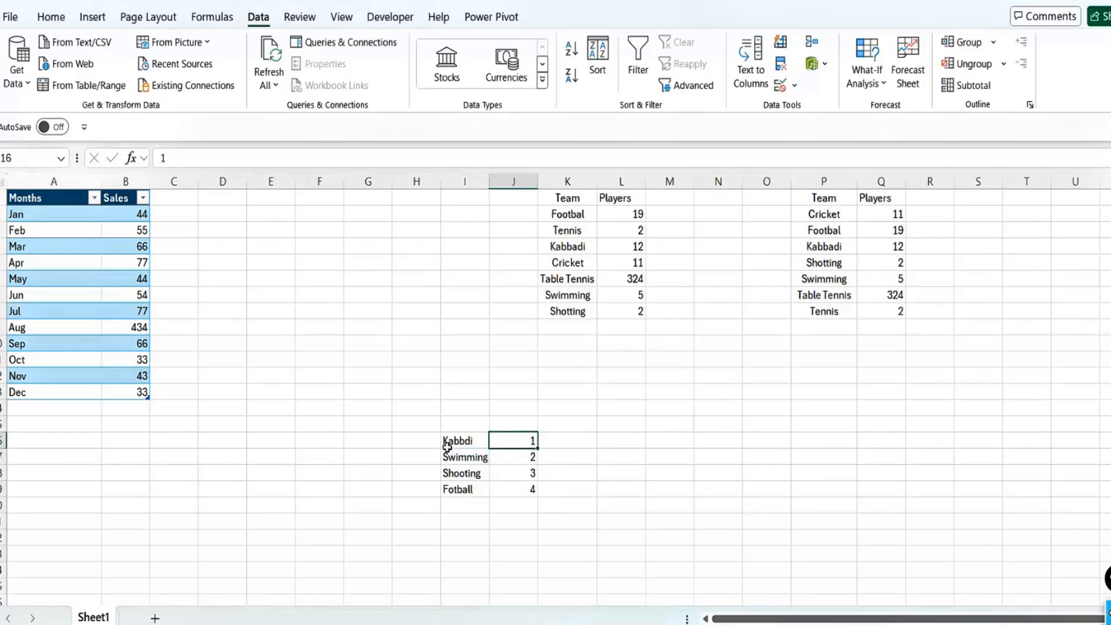
key(Left)
key(Right)
Step: Clear the Cricket, Table Tennis, Swimming and Shotting rows from K5:L8
click(568, 280)
drag(567, 263, 622, 294)
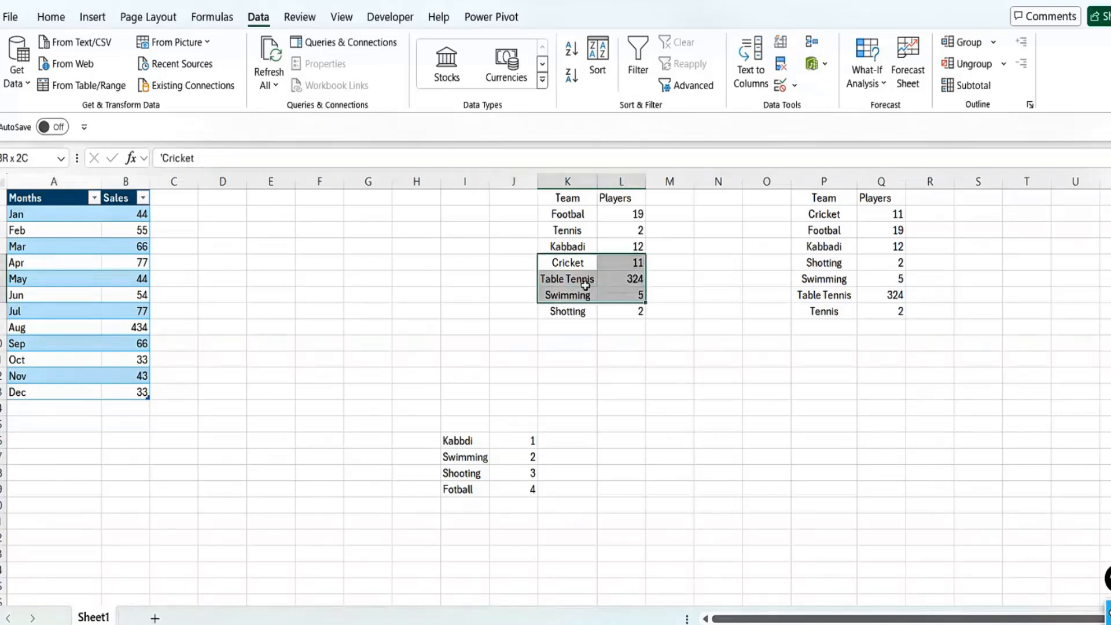
key(shift+Down)
key(Delete)
Step: Copy the Team and Players headers with the Footbal, Tennis and Kabbadi rows from K1:L4
key(Up)
key(Up)
key(Up)
key(Up)
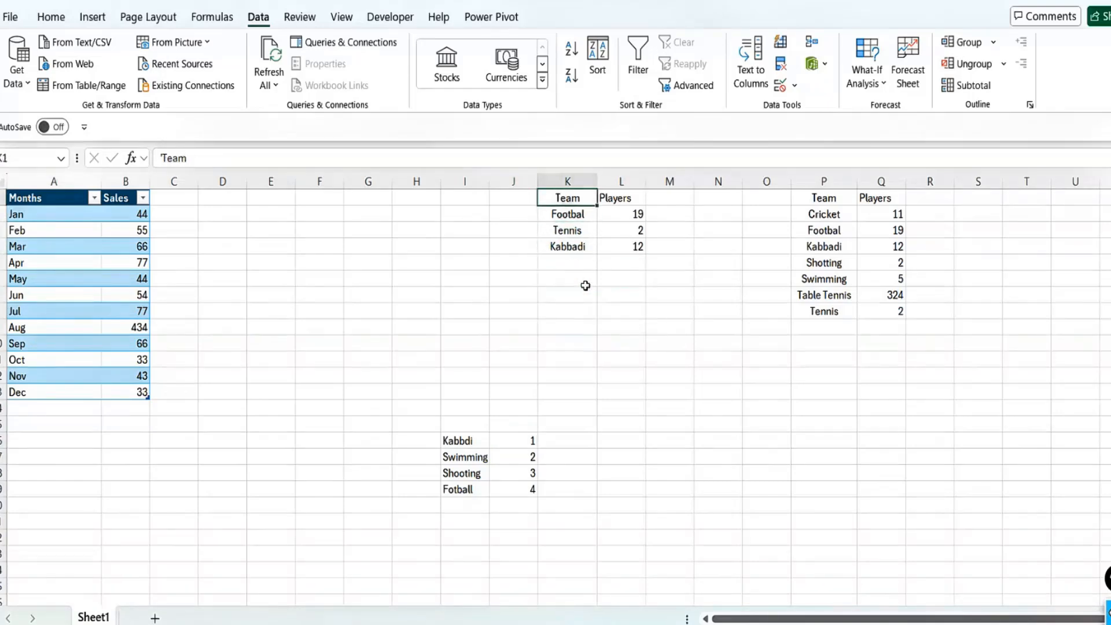
key(shift+Right)
key(shift+Down)
key(shift+Down)
key(shift+Down)
key(ctrl+c)
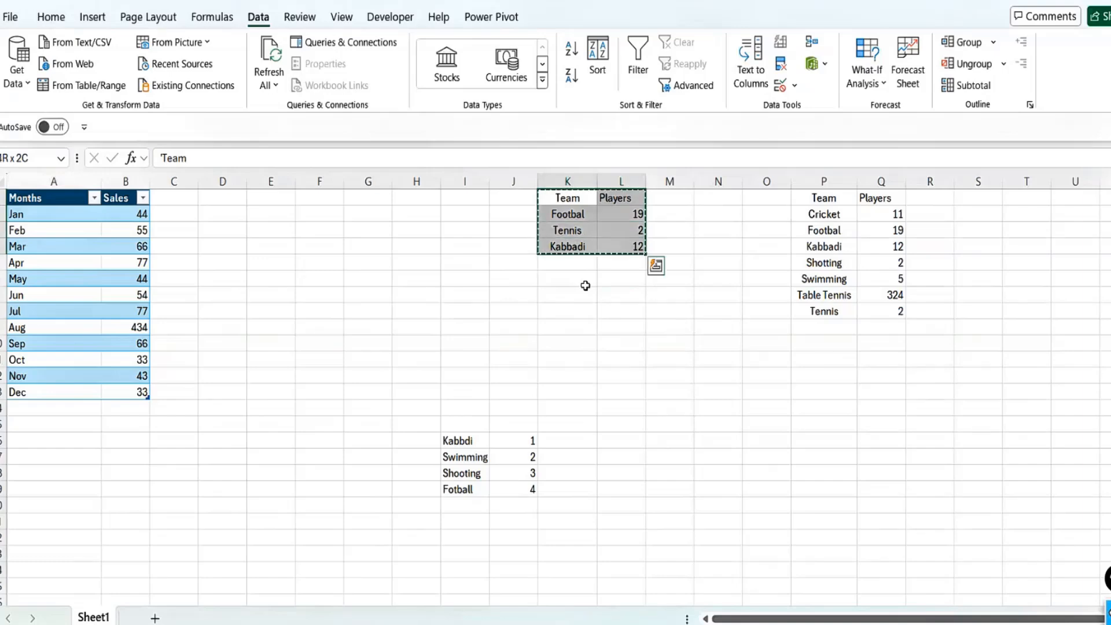
Step: Switch to the Day4 report in Power BI and paste the copied rows into a new manually entered table
mouse_move(769, 624)
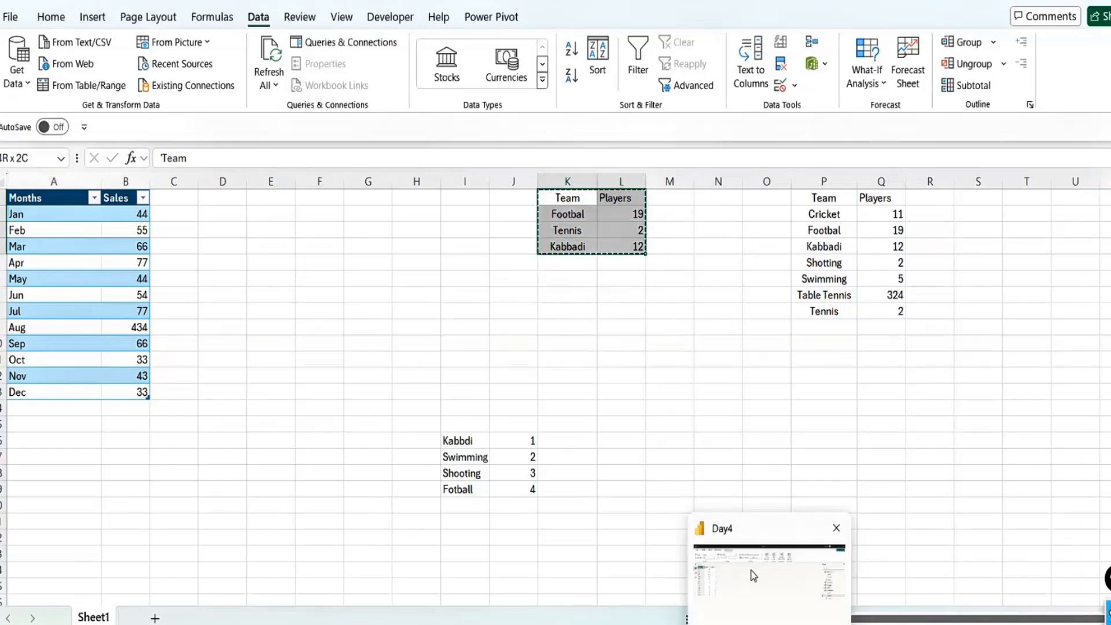
click(769, 569)
click(64, 10)
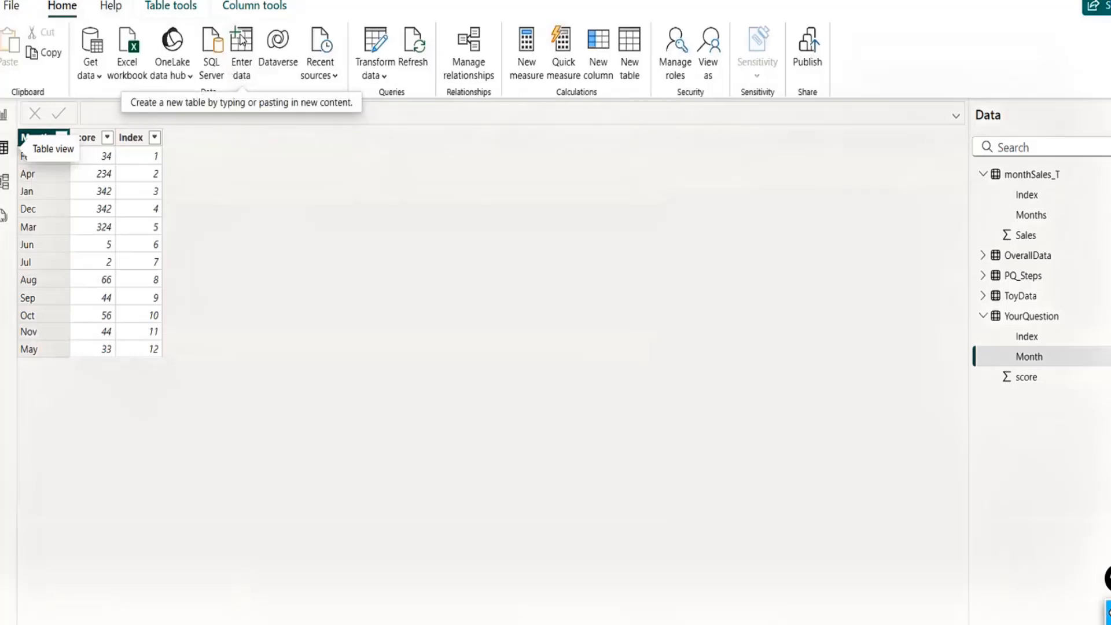
click(243, 44)
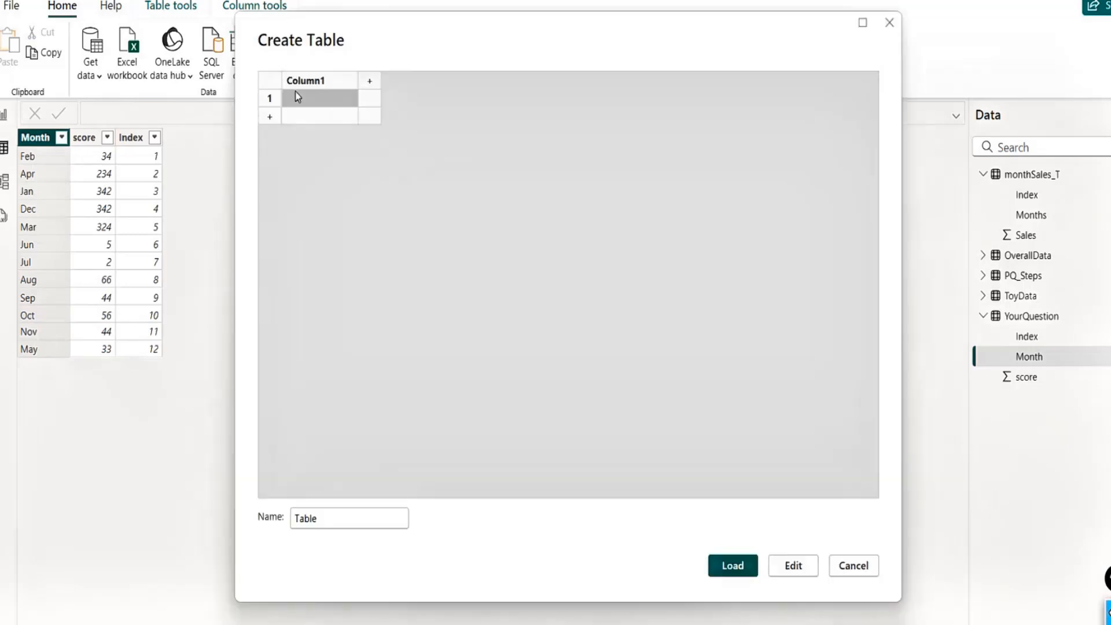
key(ctrl+v)
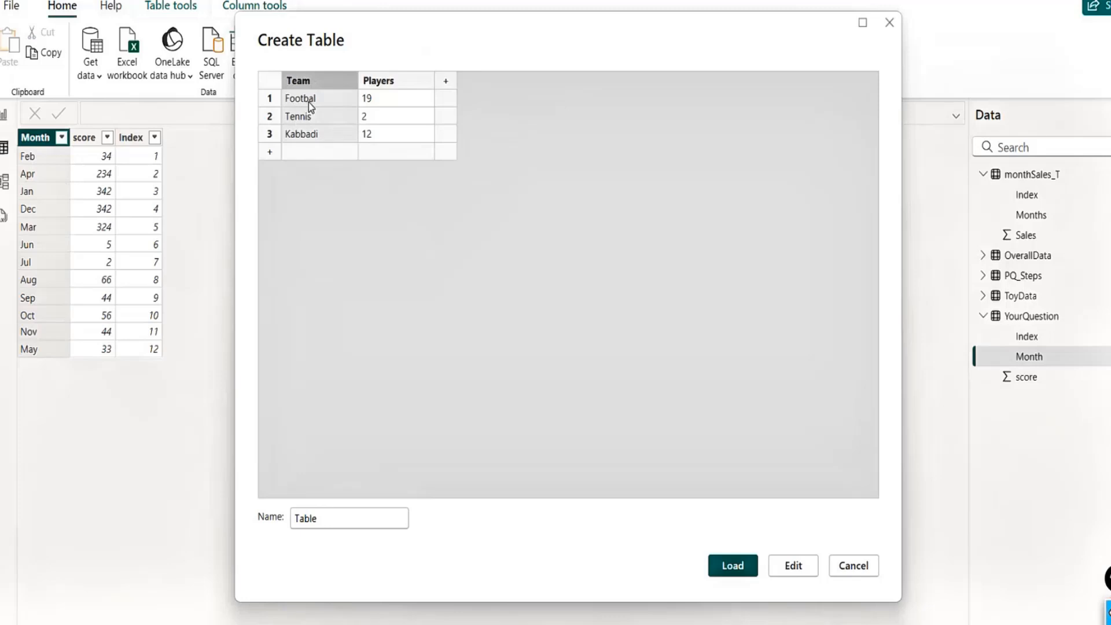
Step: Name the new table Question2_sort and load it into the model
click(331, 515)
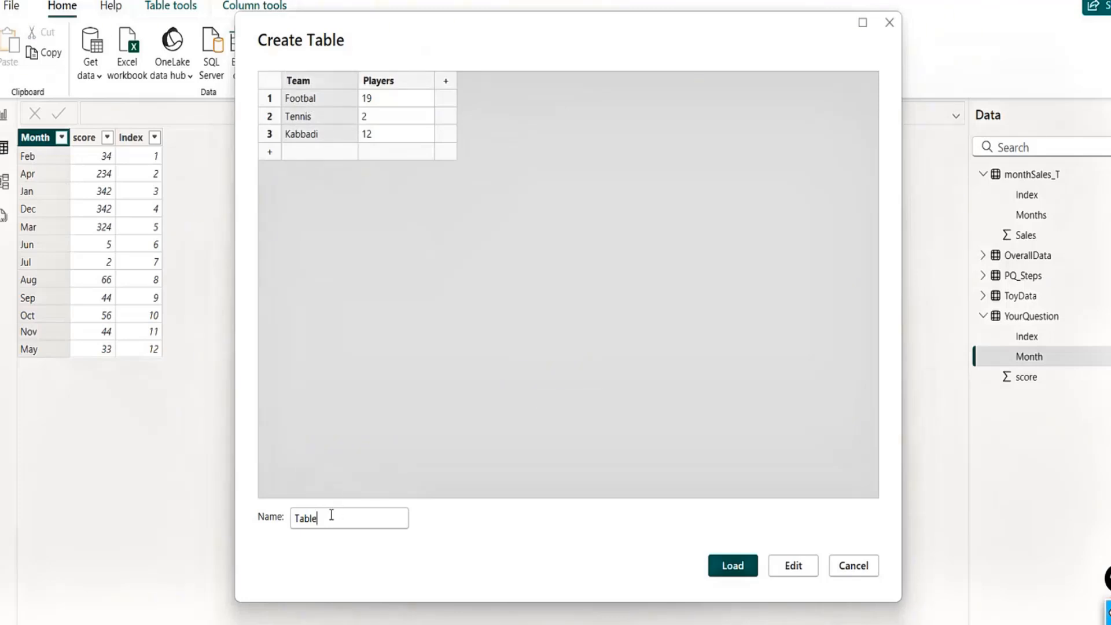
key(BackSpace)
key(BackSpace)
key(BackSpace)
key(BackSpace)
text(Question2_sort)
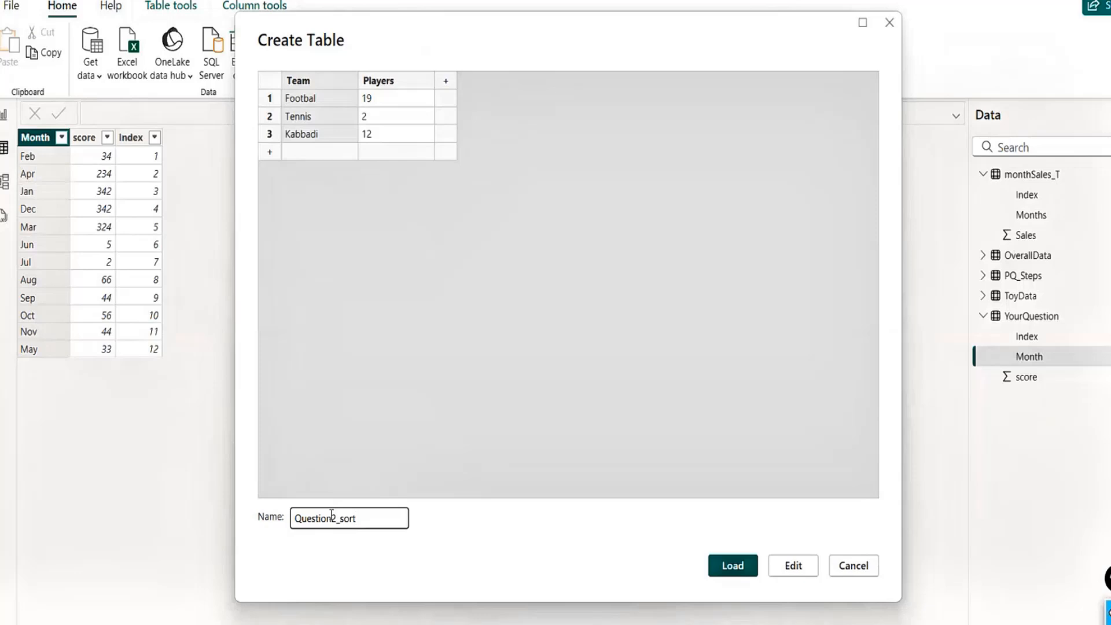
click(733, 570)
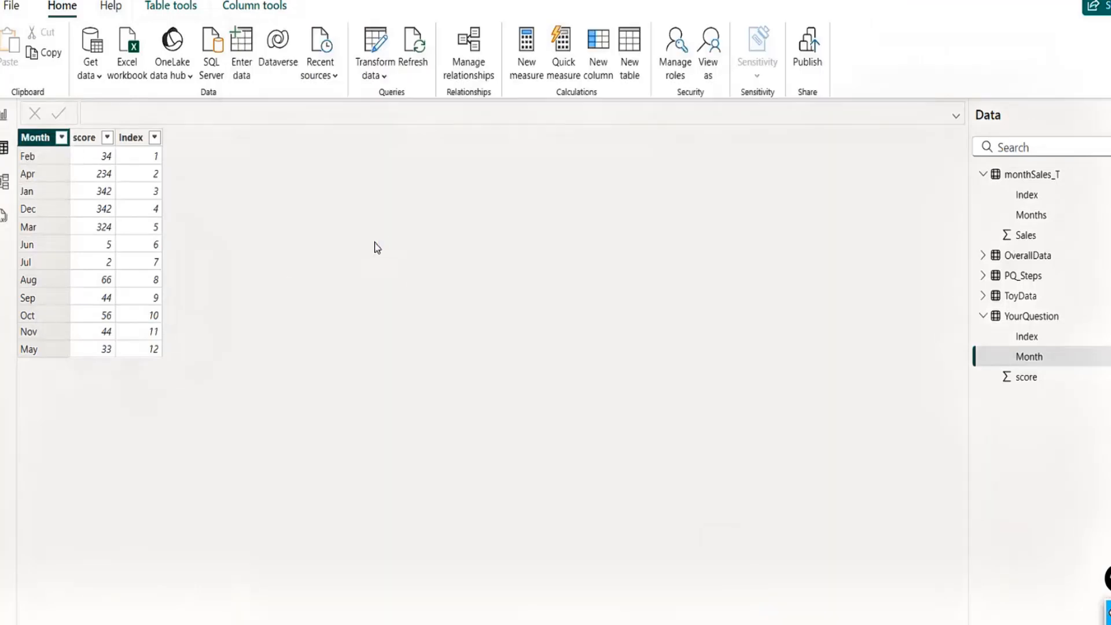
key(alt+Tab)
key(alt+Tab)
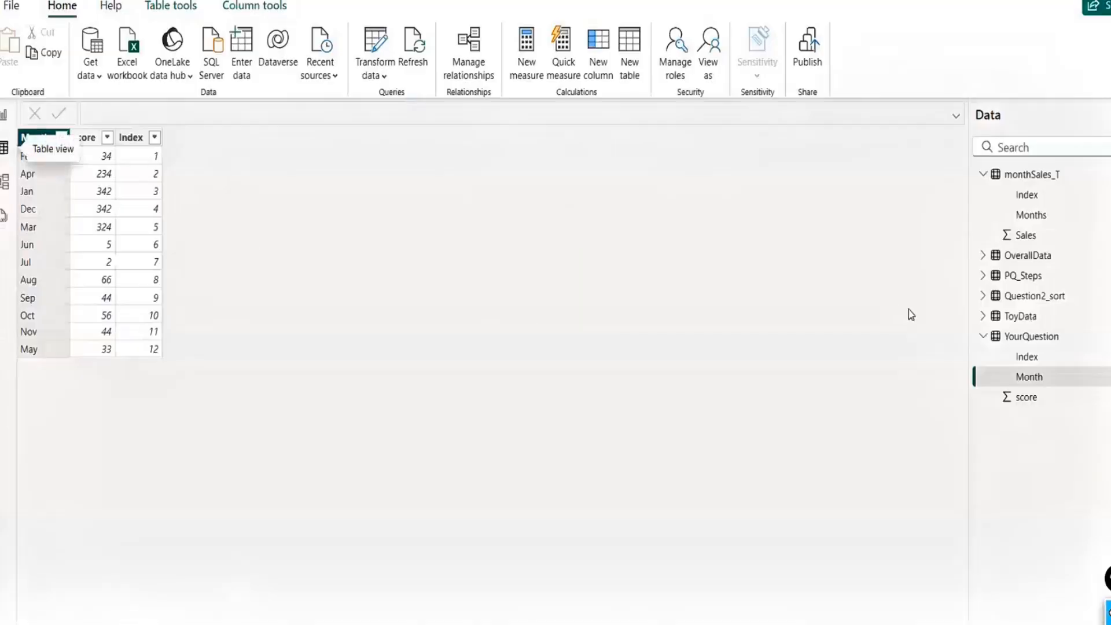
Step: Show the Question2_sort table's data and open its query in Power Query Editor
click(984, 339)
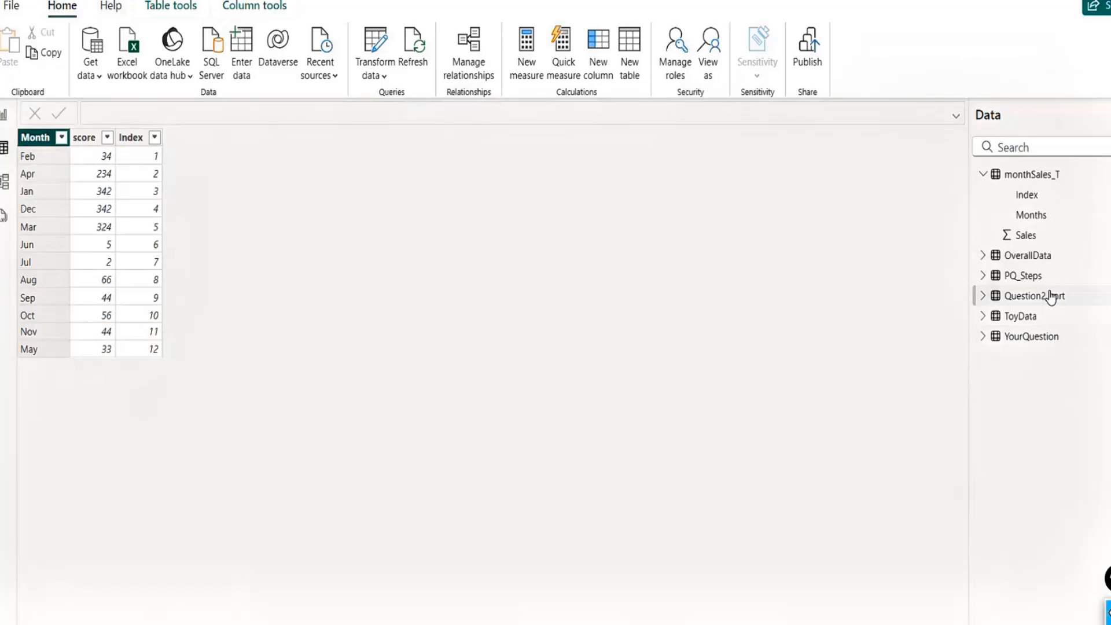
click(1050, 295)
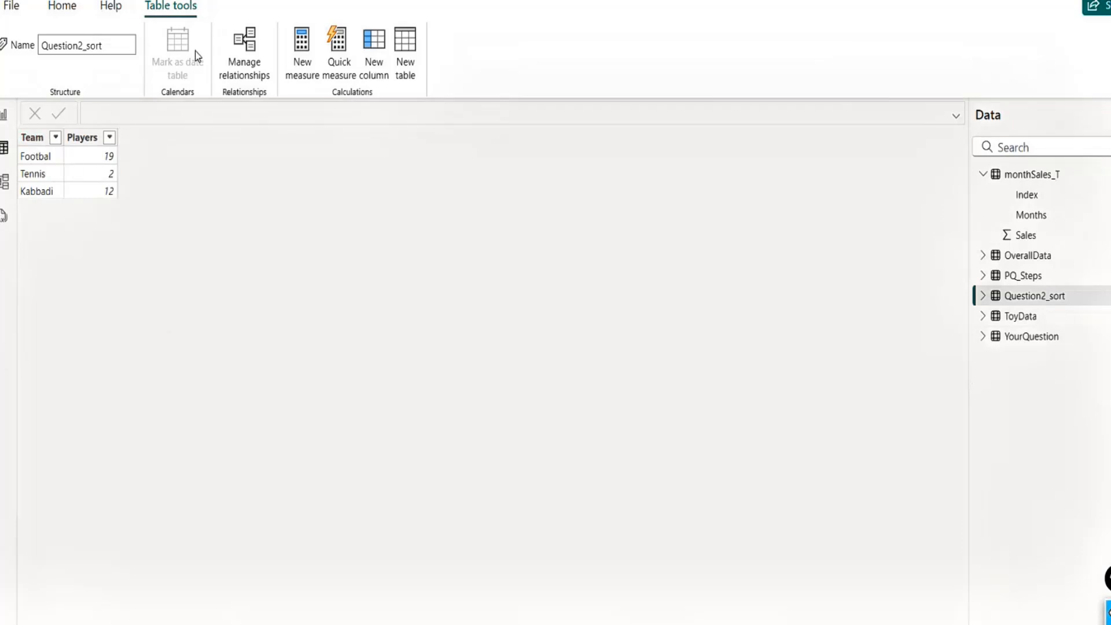
click(74, 12)
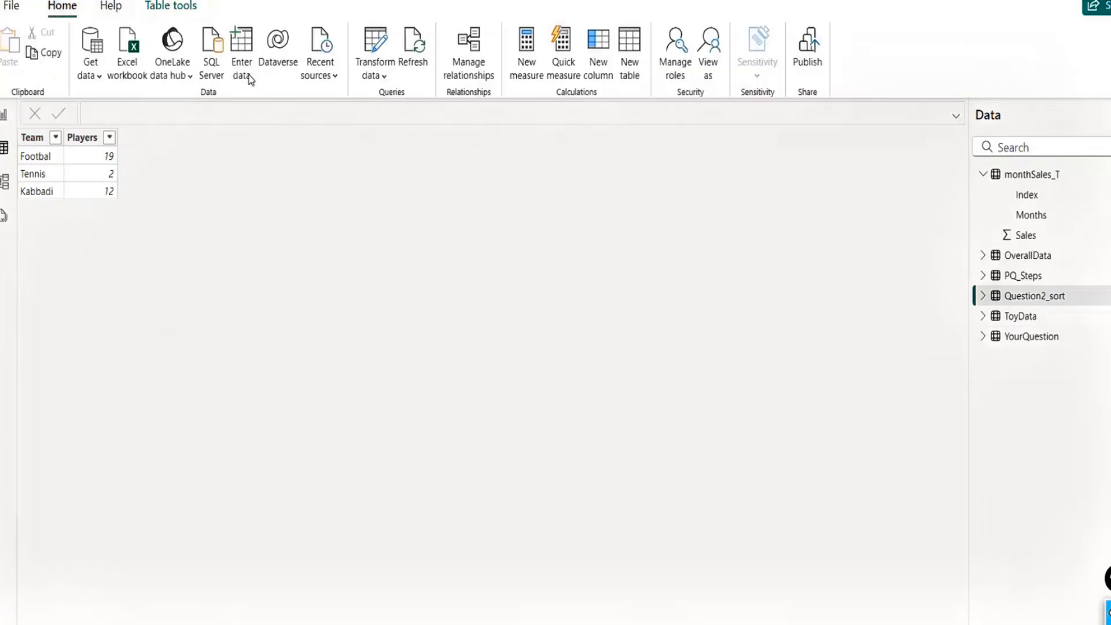
click(377, 38)
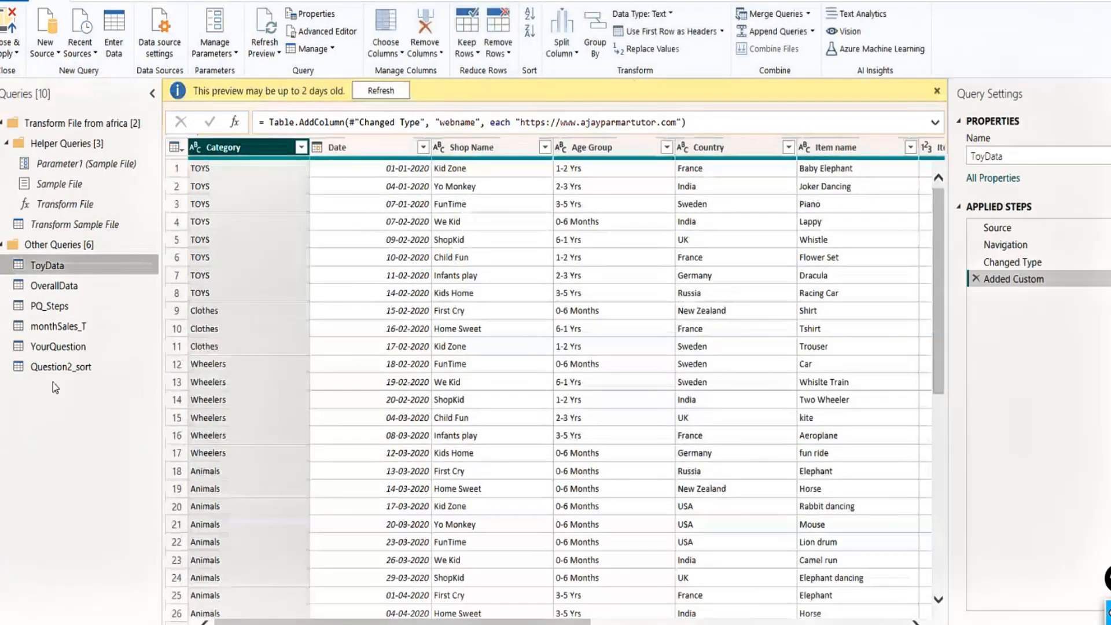
click(64, 370)
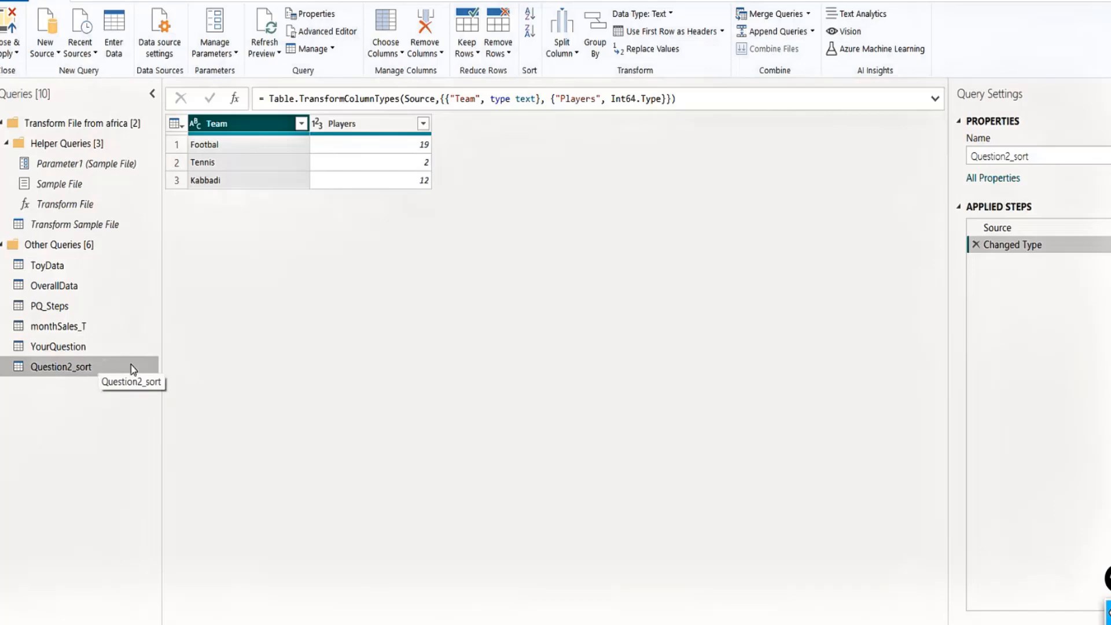
Step: Start a conditional column on Question2_sort with a first clause returning 1 when Team equals Tennis
click(172, 3)
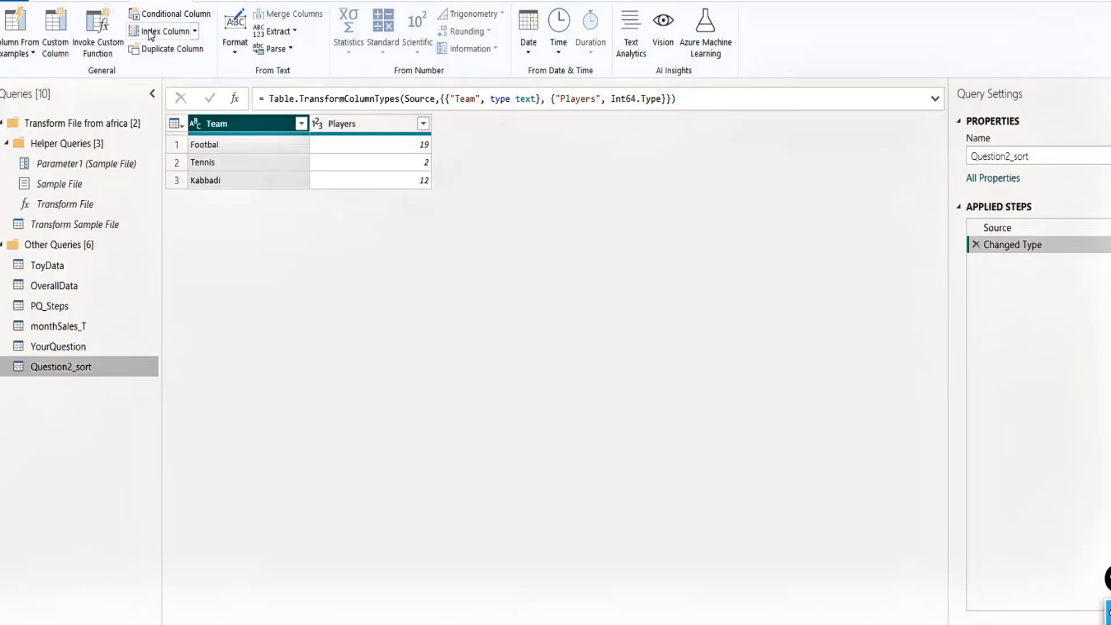
click(177, 16)
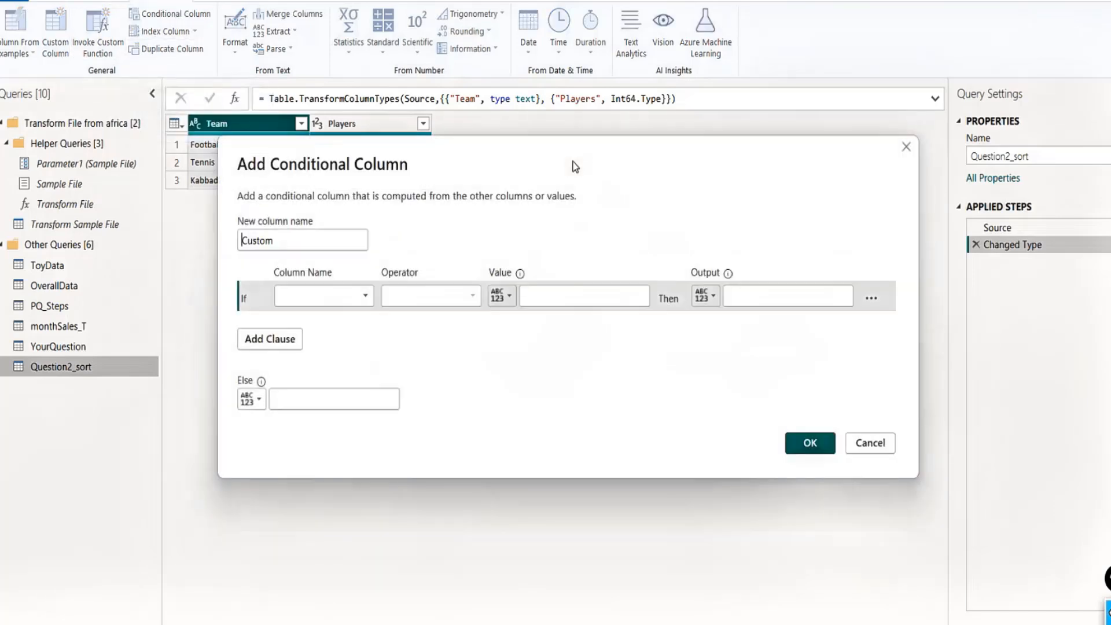
drag(597, 153, 604, 261)
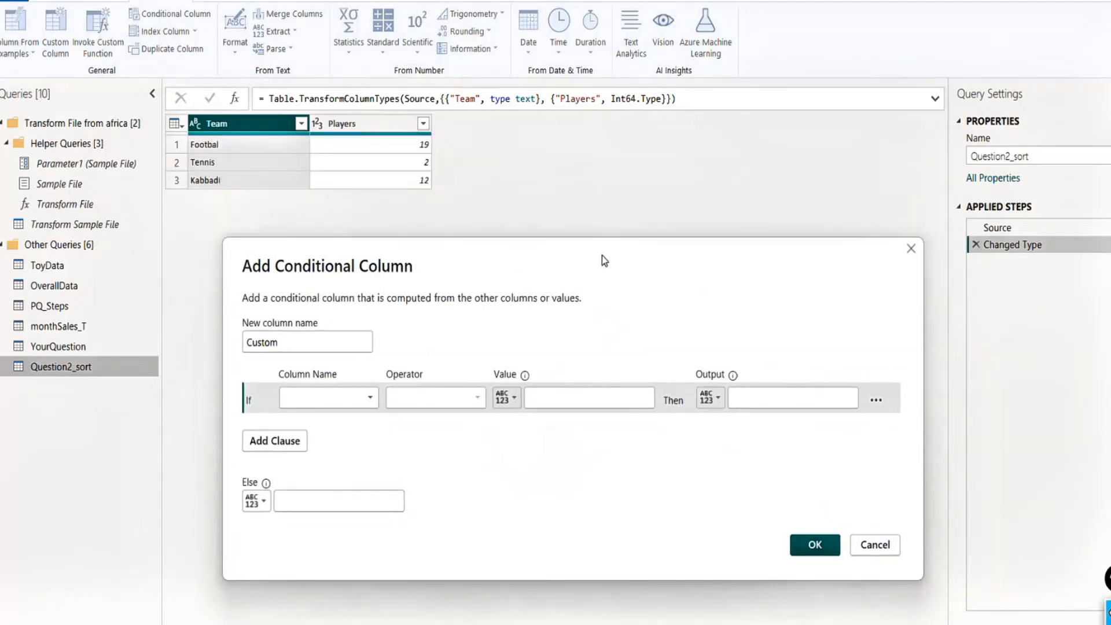
click(357, 398)
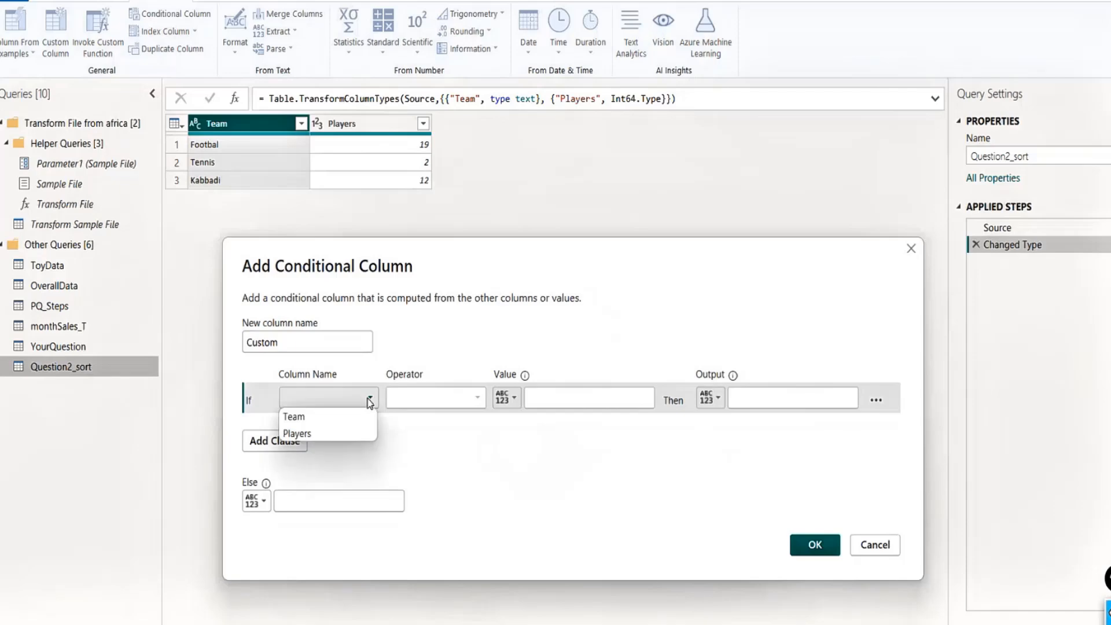
click(324, 421)
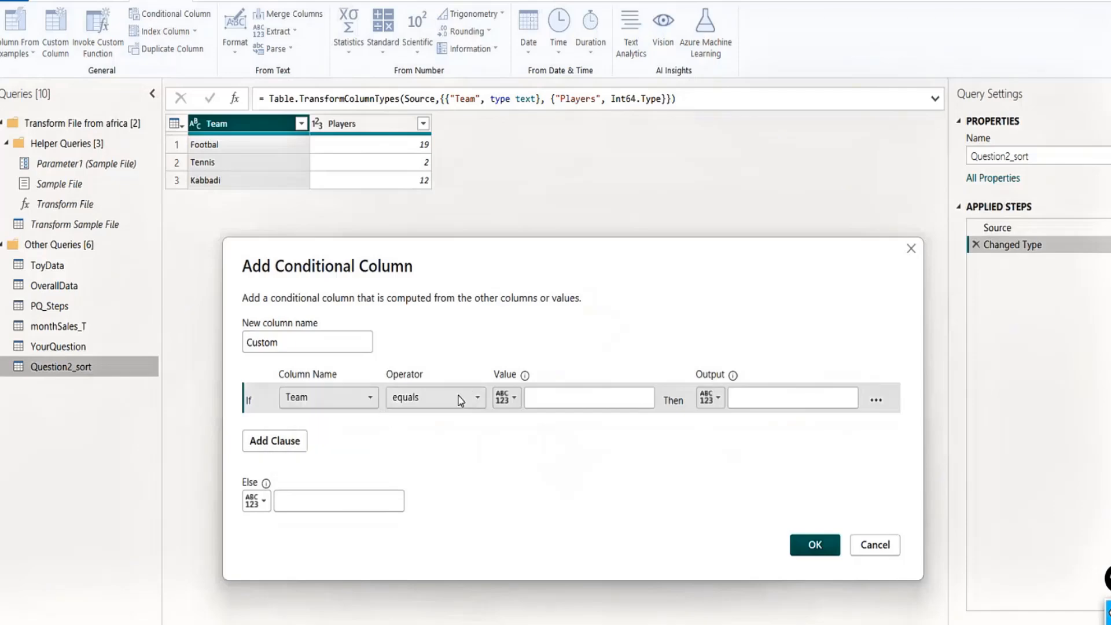
click(575, 400)
text(F)
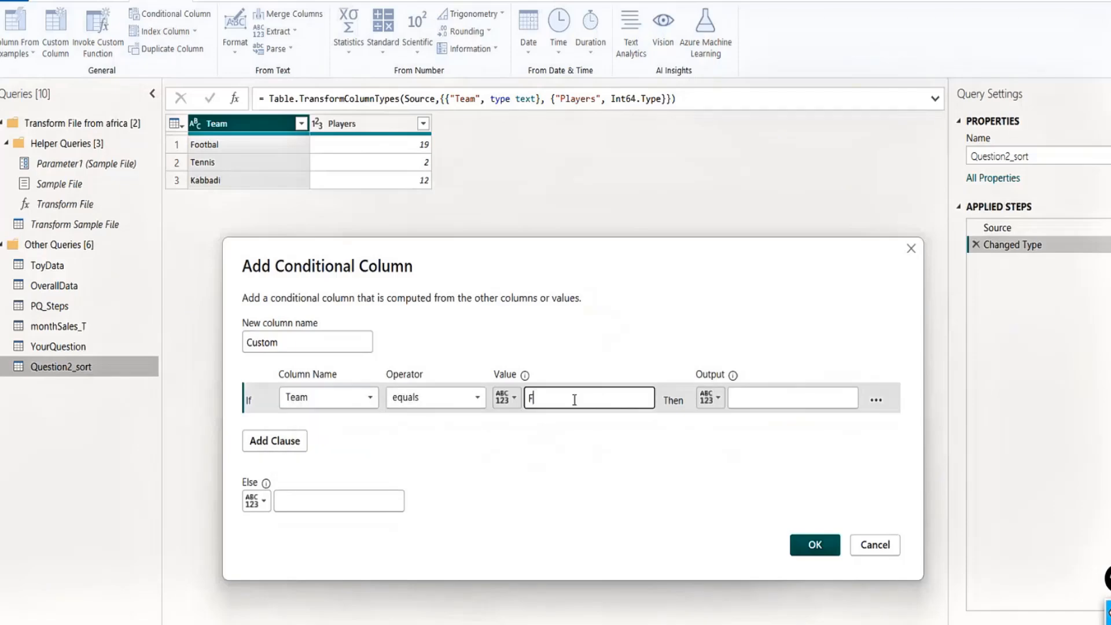
key(BackSpace)
text(Tennis)
click(787, 396)
text(1)
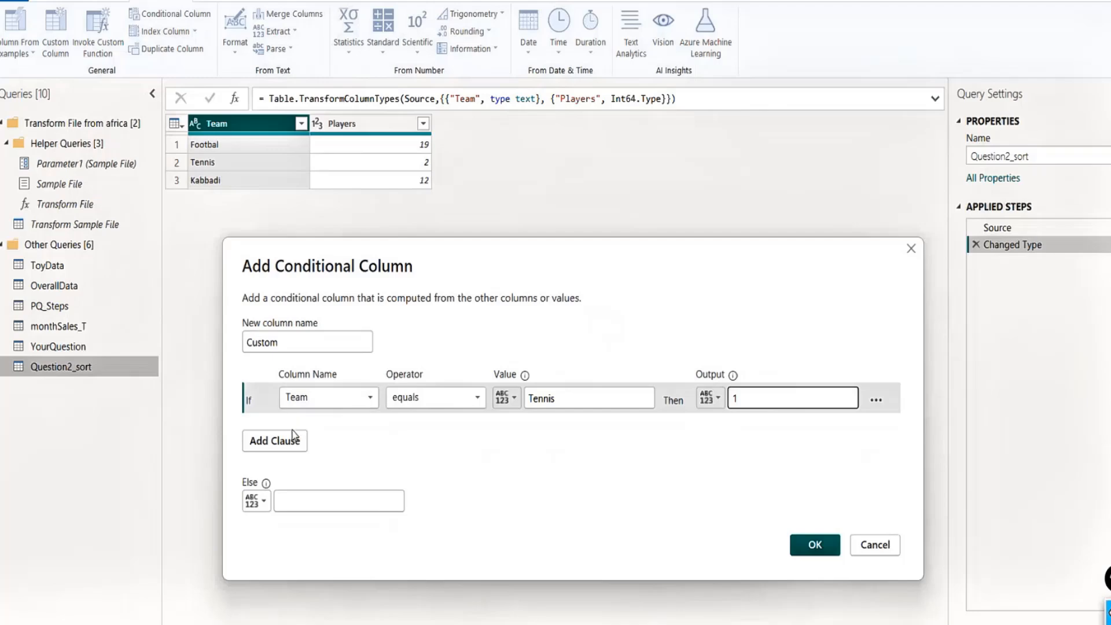
Step: Add an else-if clause to the conditional column returning 2 when Team equals Kabbadi
click(275, 442)
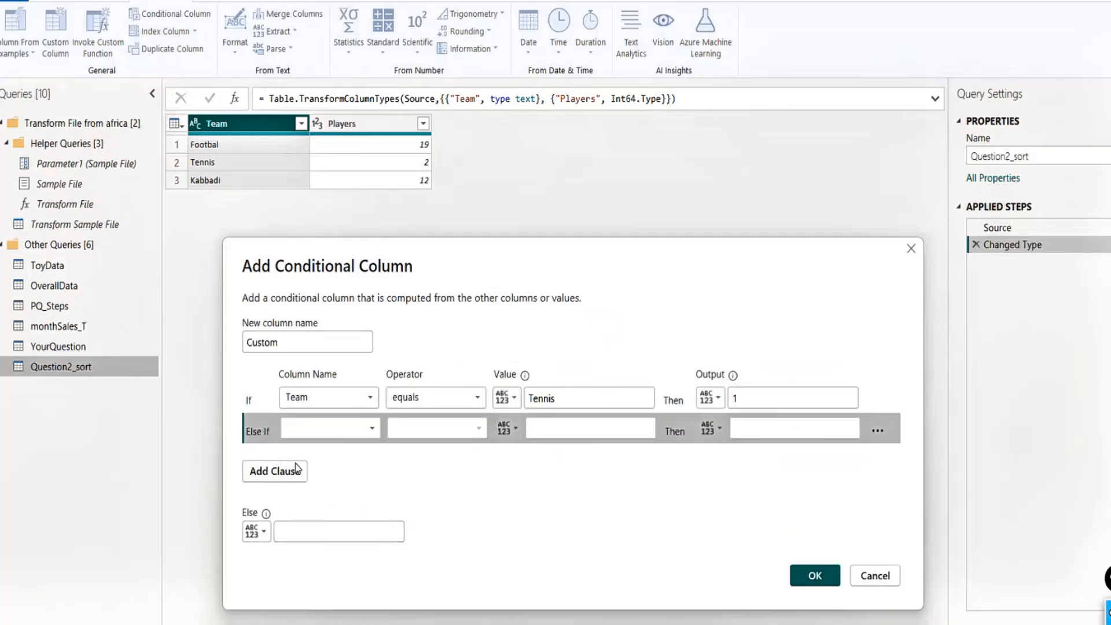
click(308, 435)
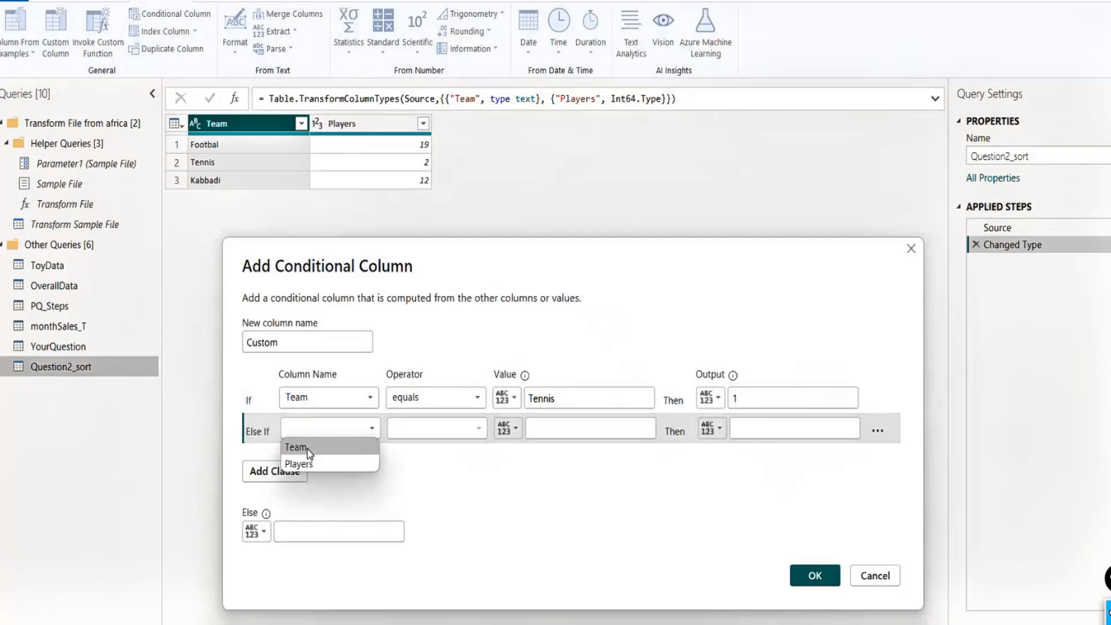
click(296, 447)
click(440, 430)
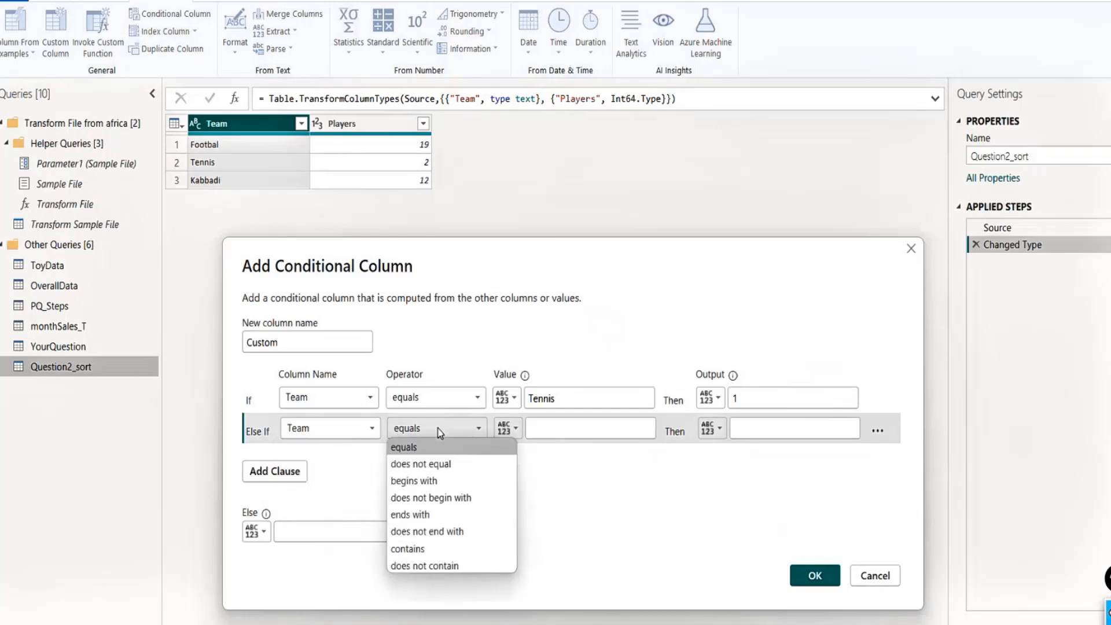
click(440, 432)
click(575, 435)
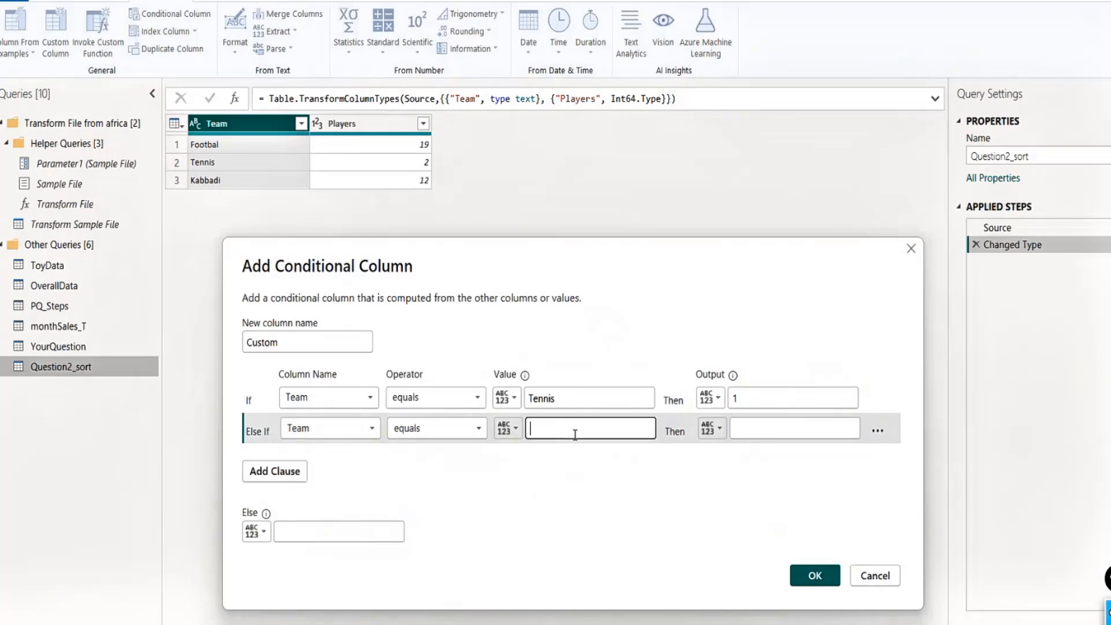
text(Kabbadi)
click(780, 417)
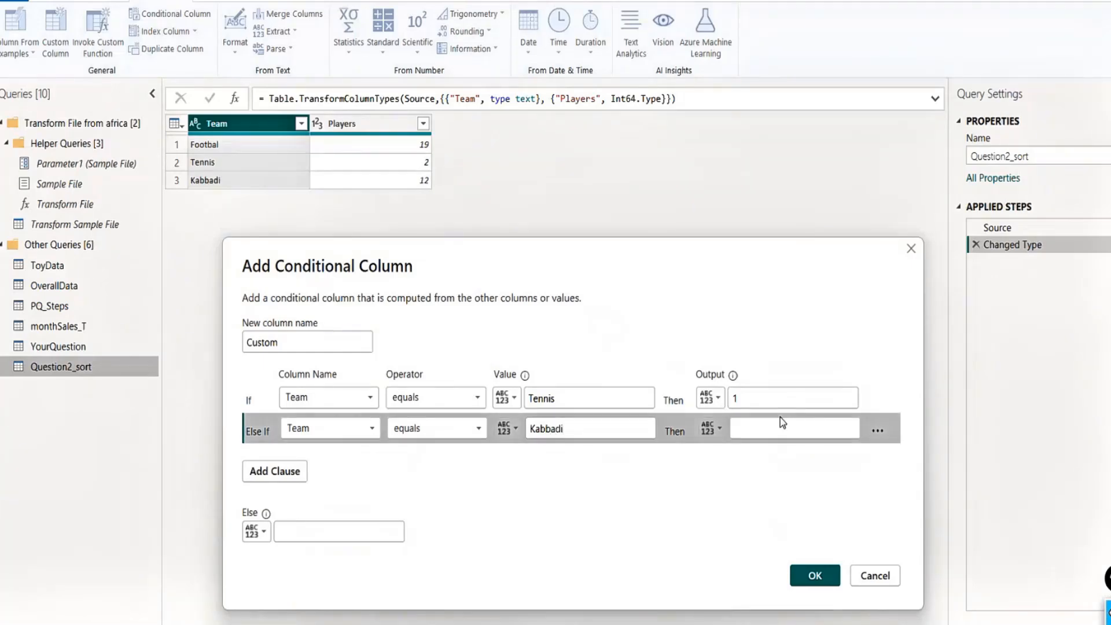
click(774, 429)
text(2)
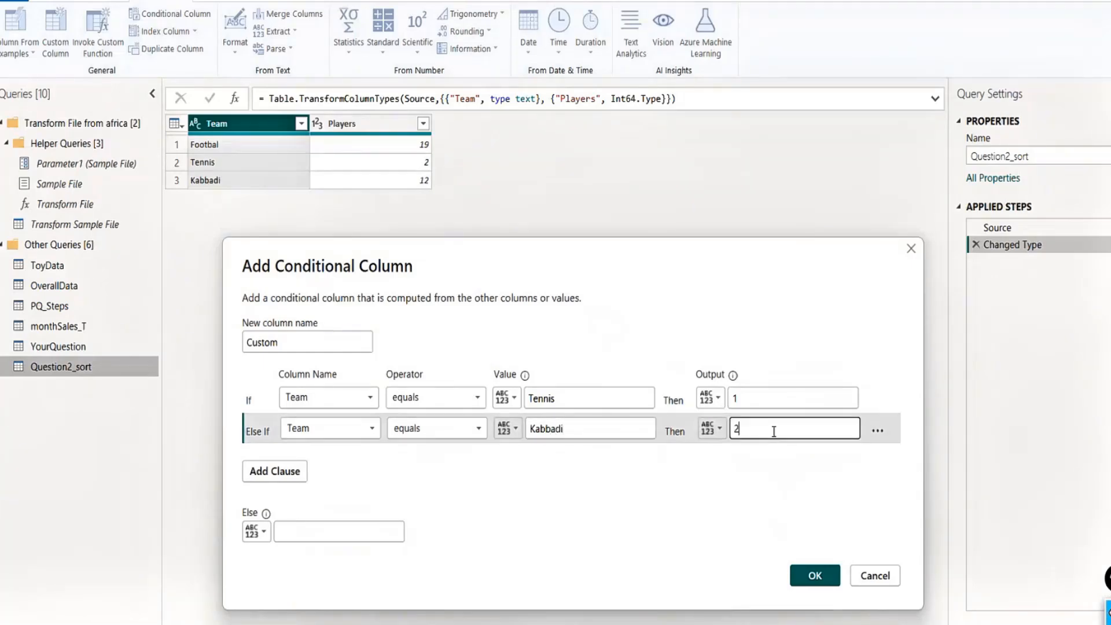
Step: Set the conditional column's else value to 3 and create the column
click(318, 530)
text(3)
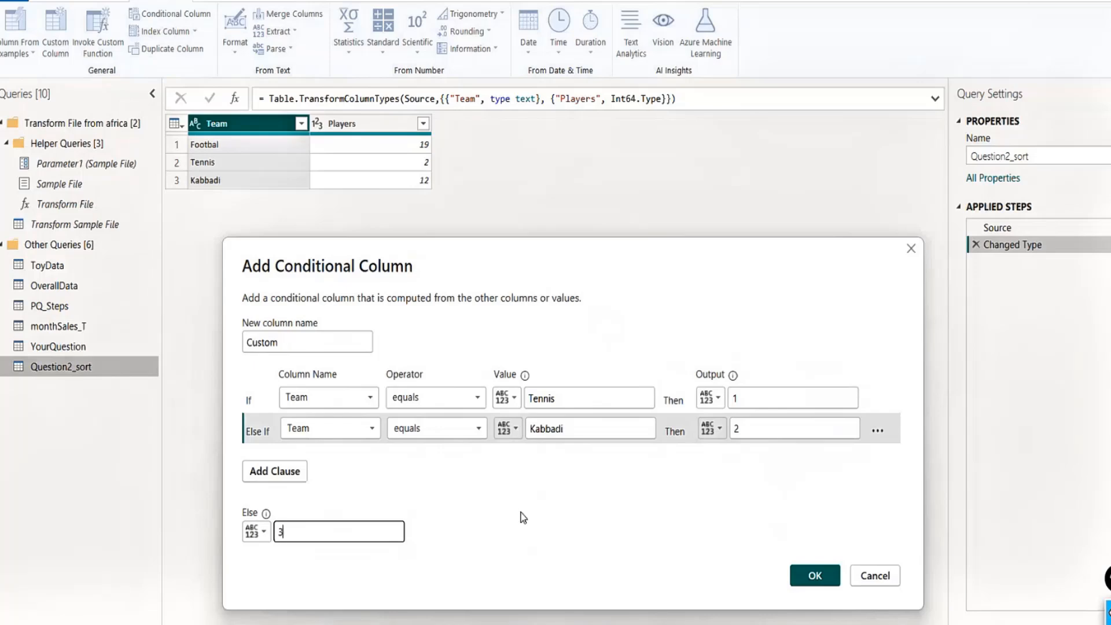
click(810, 576)
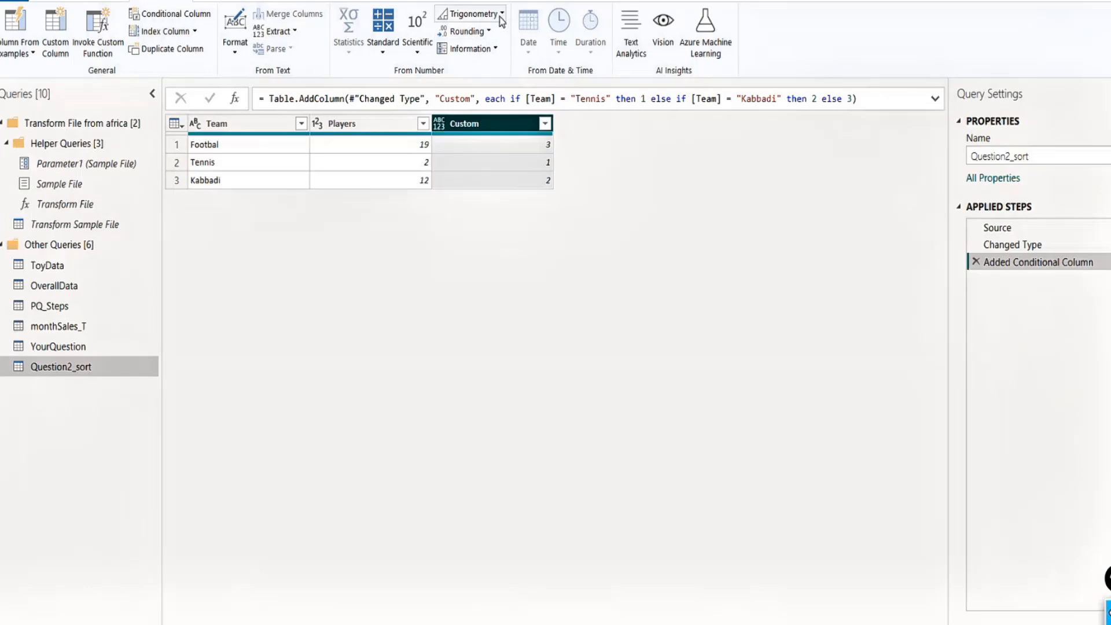
Step: Set the Custom column's data type to Whole Number, and close Power Query Editor with the changes applied
click(54, 2)
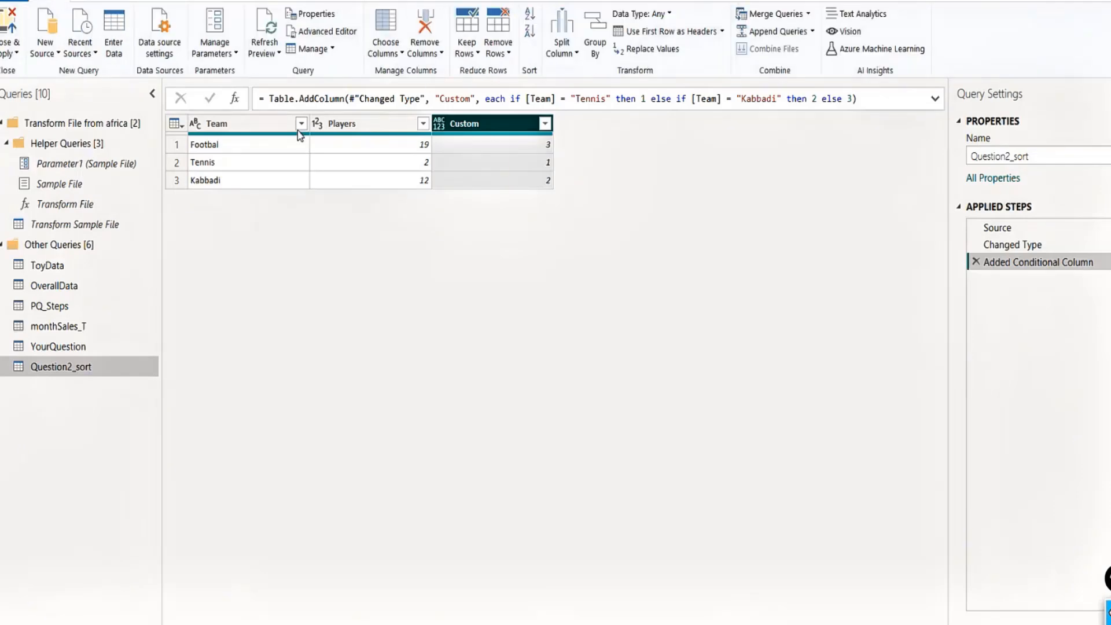
click(439, 123)
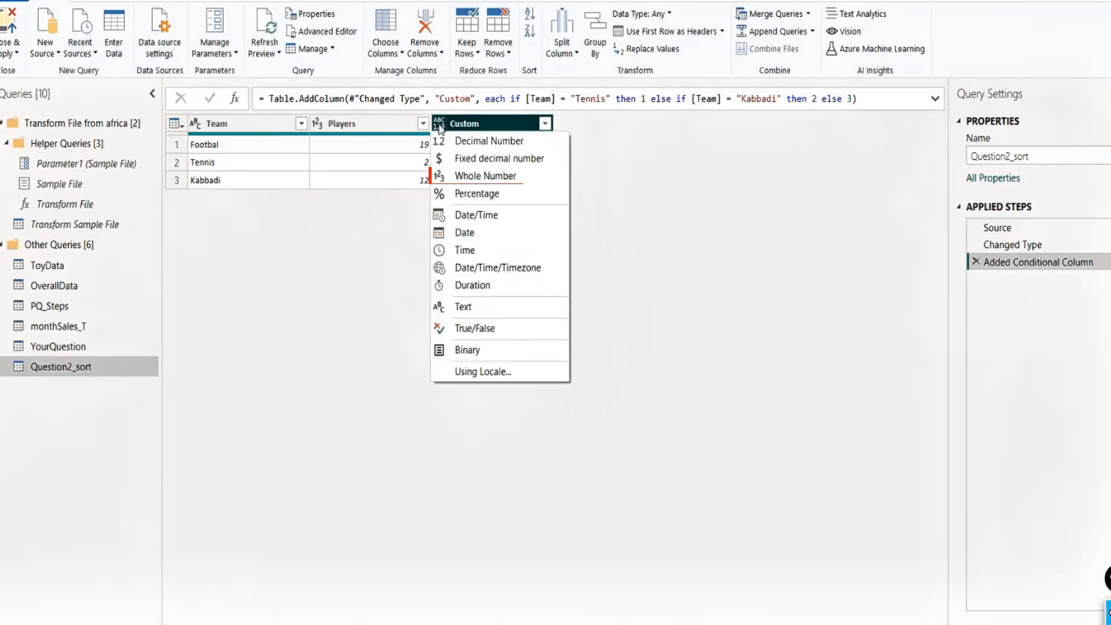
click(505, 177)
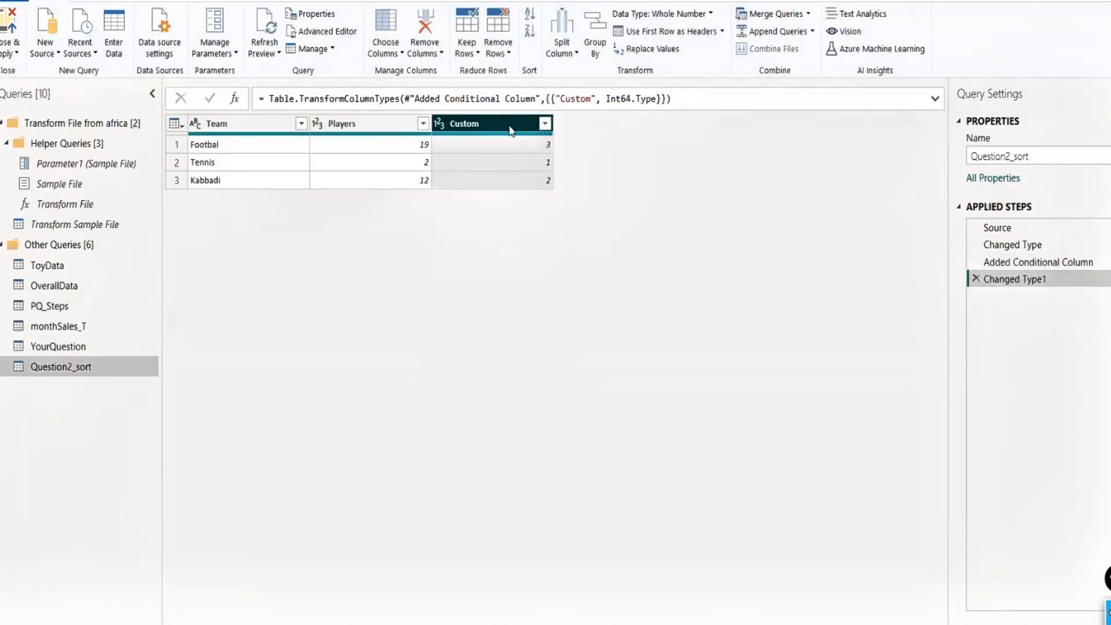
click(18, 54)
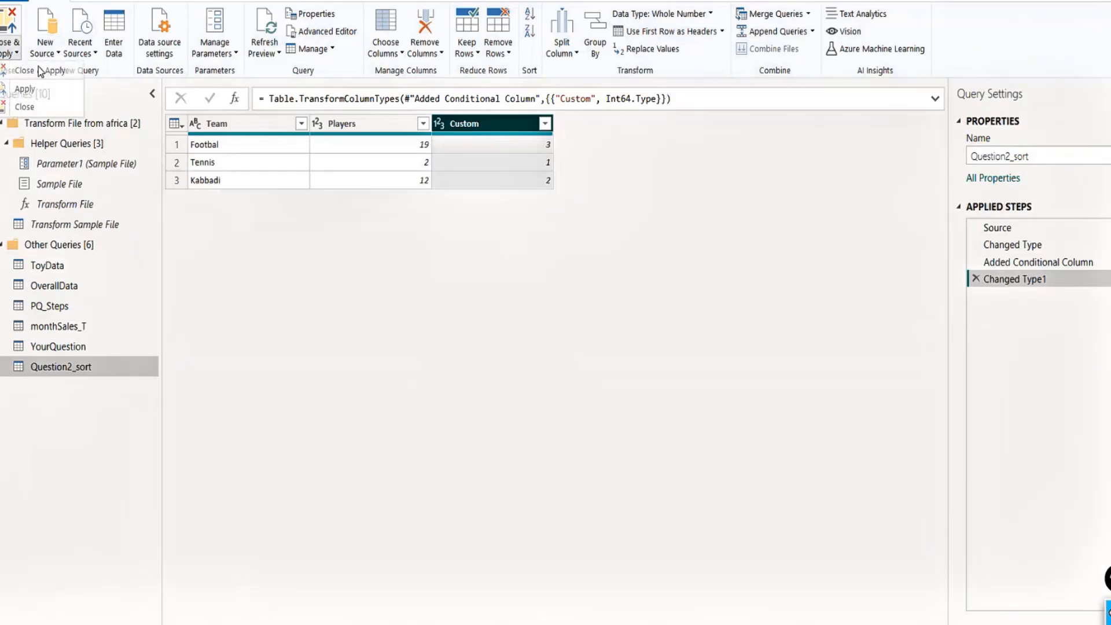
click(23, 73)
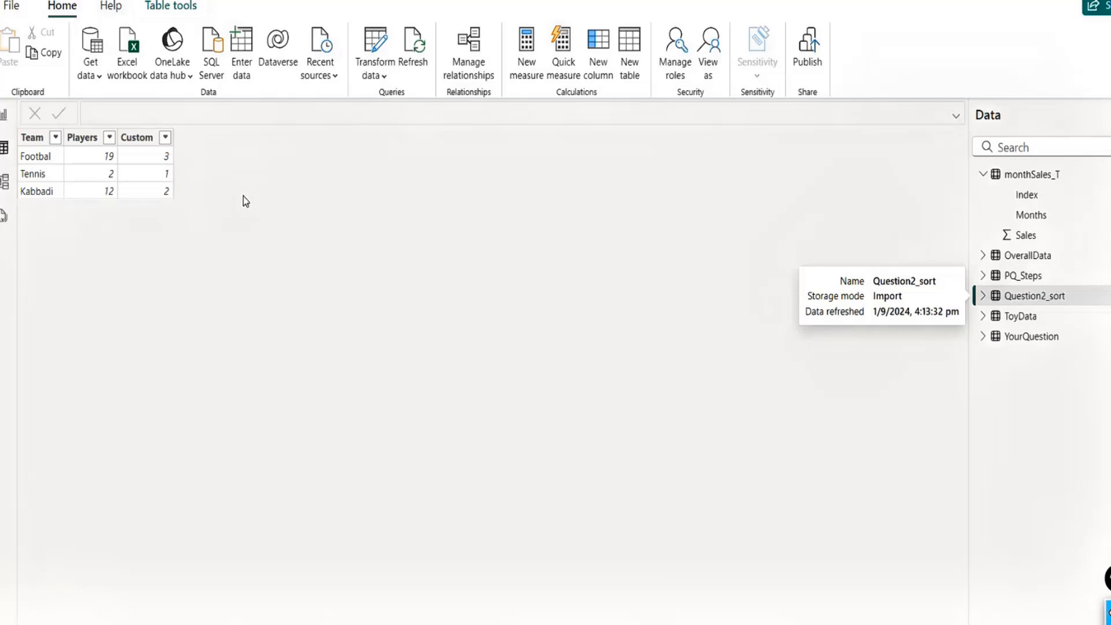
Step: Sort the Team column of Question2_sort by the Custom column
click(42, 143)
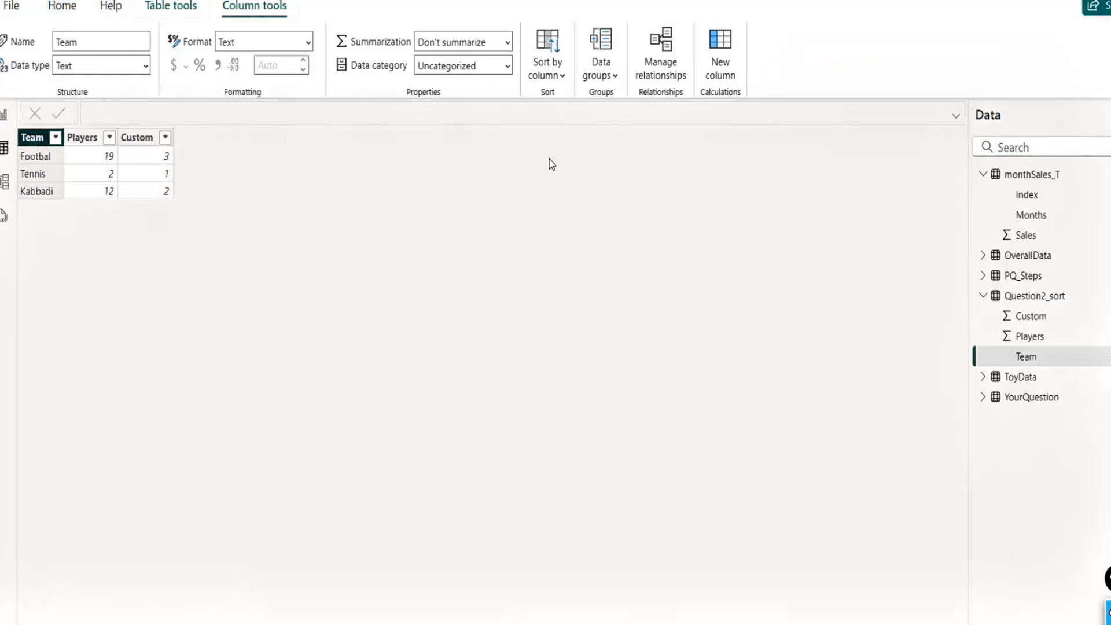
click(563, 79)
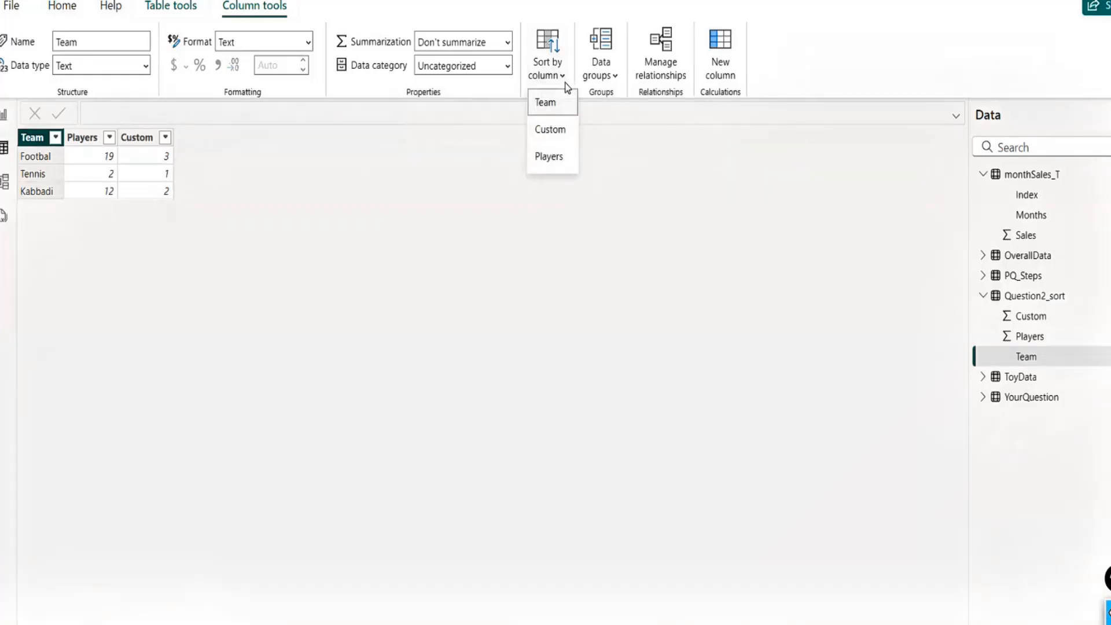
click(556, 134)
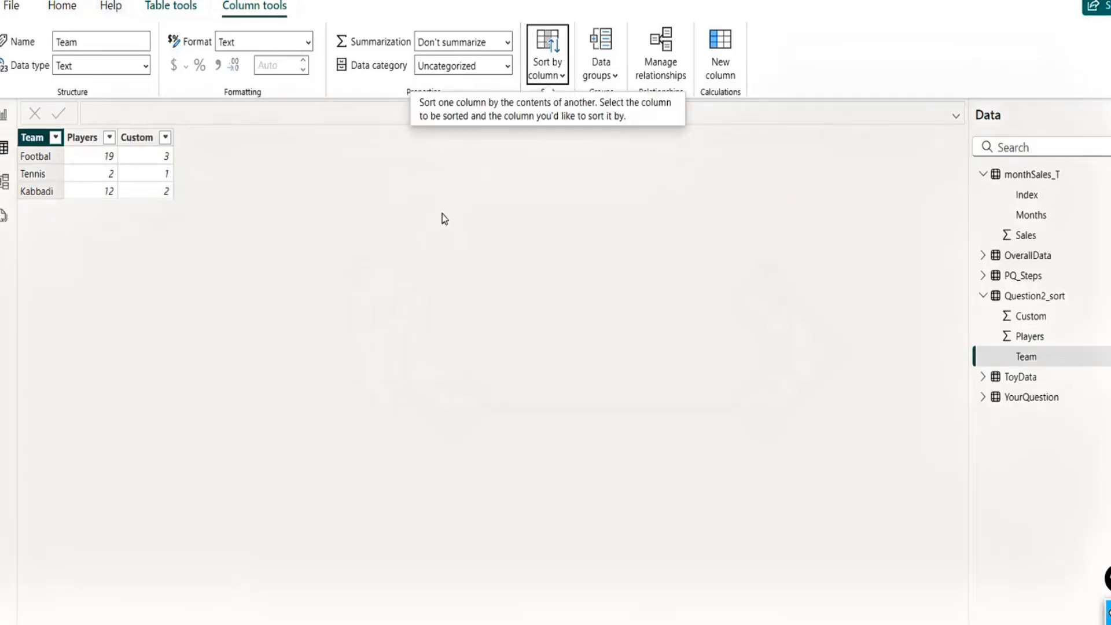
Step: In the report view, add an empty clustered column chart to Page 2 and place it beside the Sales by Months chart
click(4, 122)
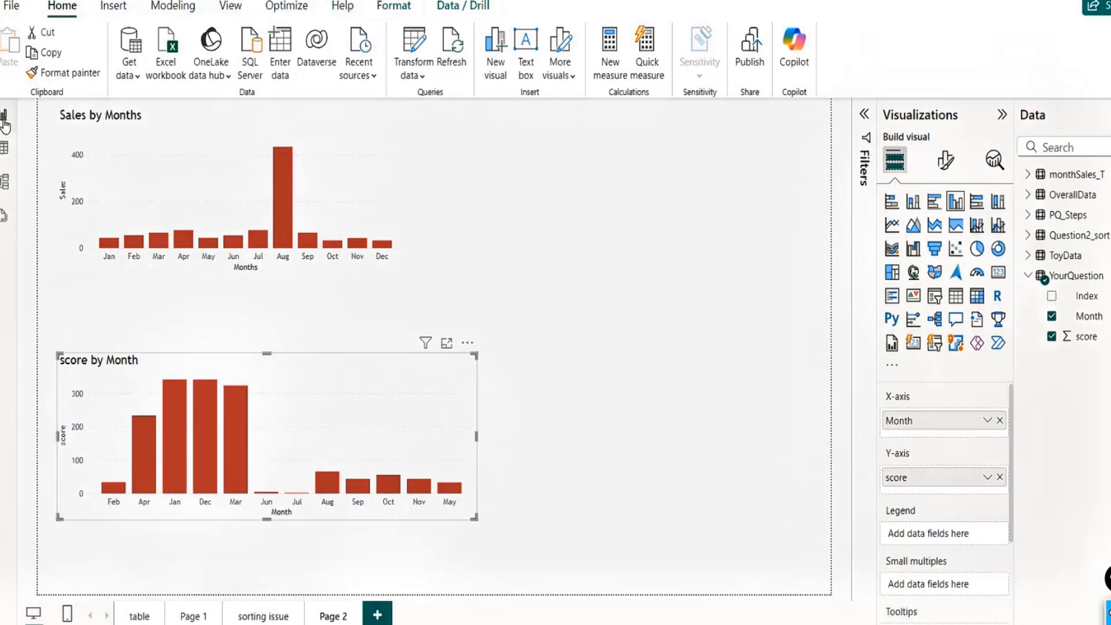
right_click(380, 383)
key(Escape)
click(706, 191)
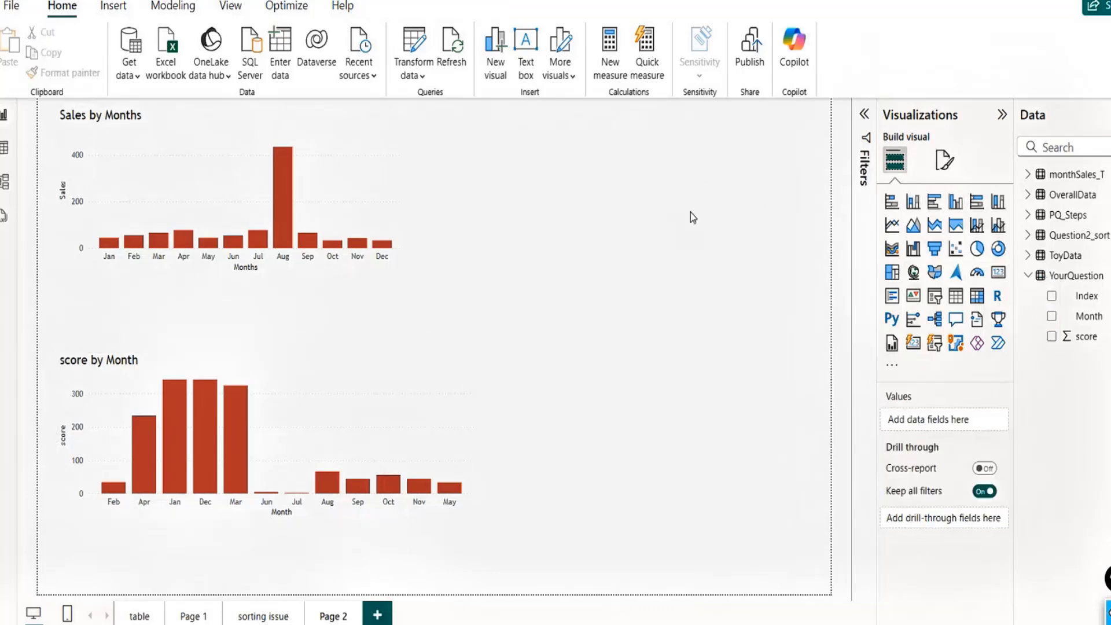
click(953, 204)
drag(664, 220, 730, 250)
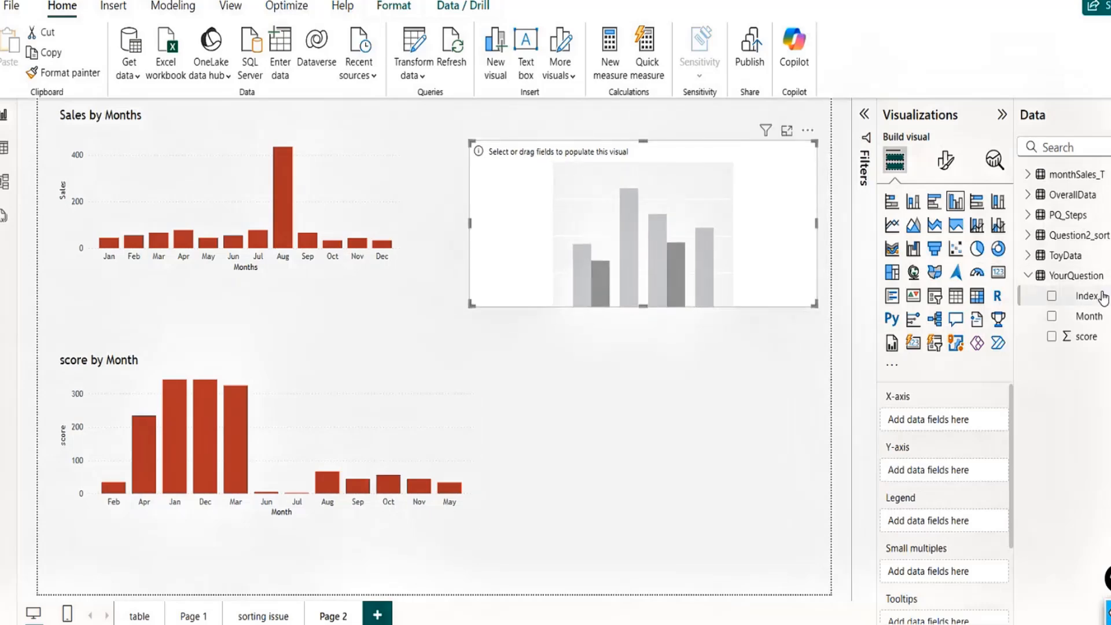
Step: Fill the new chart from Question2_sort with Team on the X-axis and Players on the Y-axis
click(1027, 235)
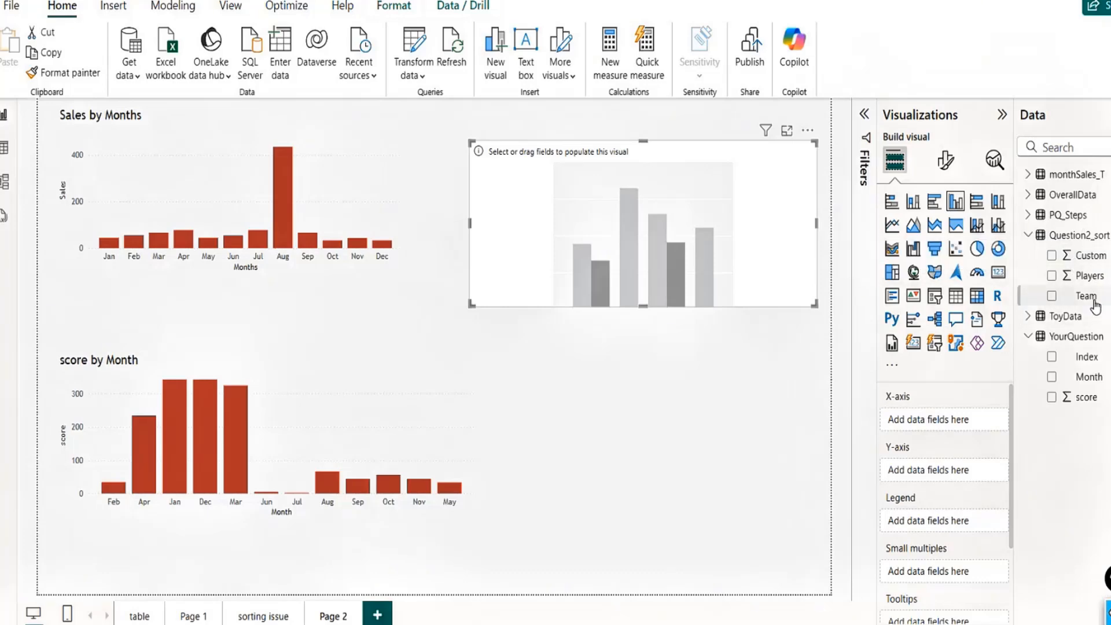
drag(1095, 305, 951, 426)
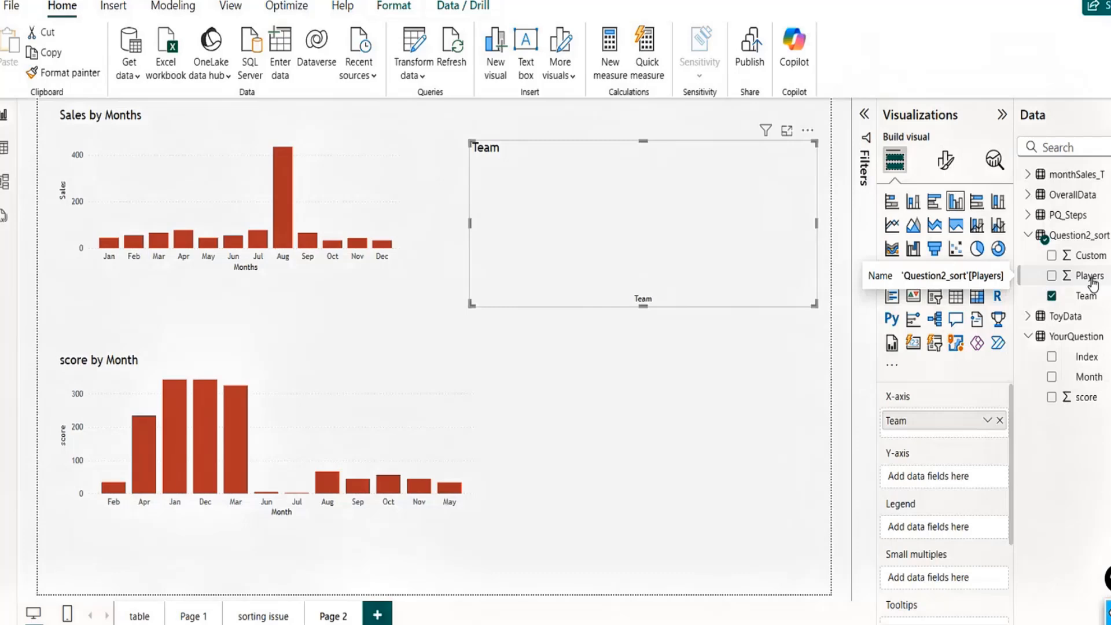
drag(1092, 283, 940, 485)
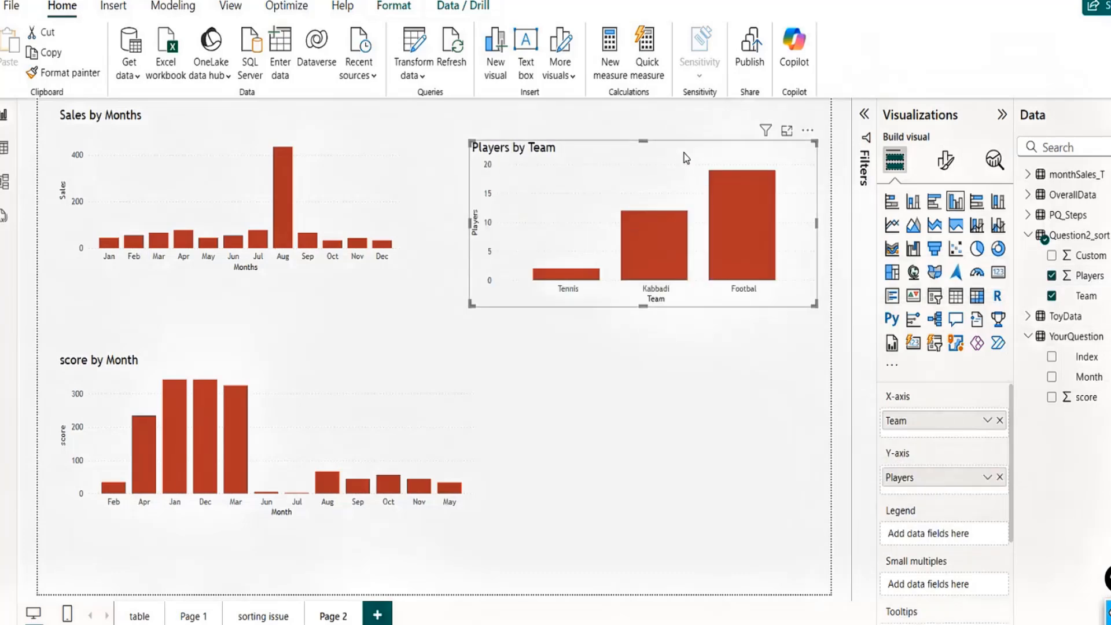
Step: Check the Custom values in the Question2_sort table, and reposition the Players by Team chart at the page's upper right
drag(685, 157, 671, 159)
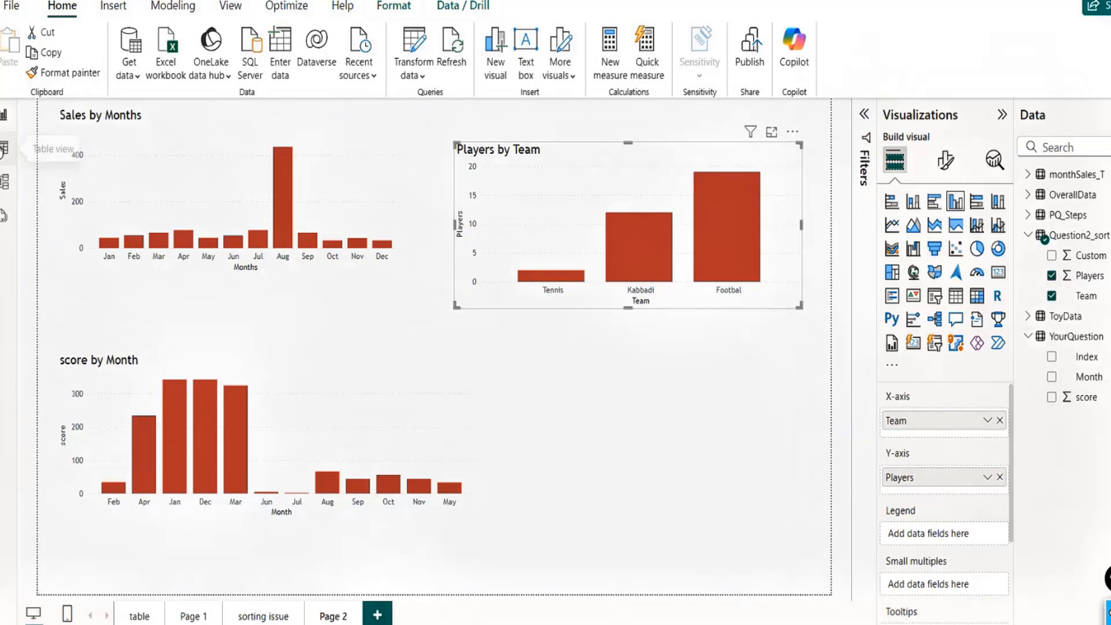
click(4, 148)
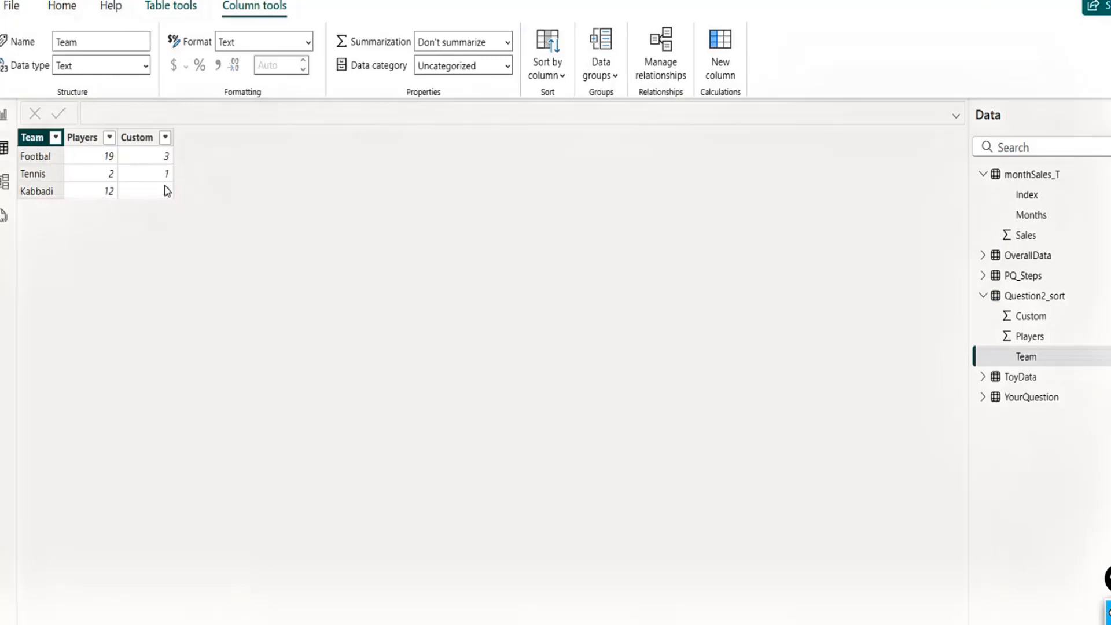
click(3, 124)
drag(667, 155, 697, 154)
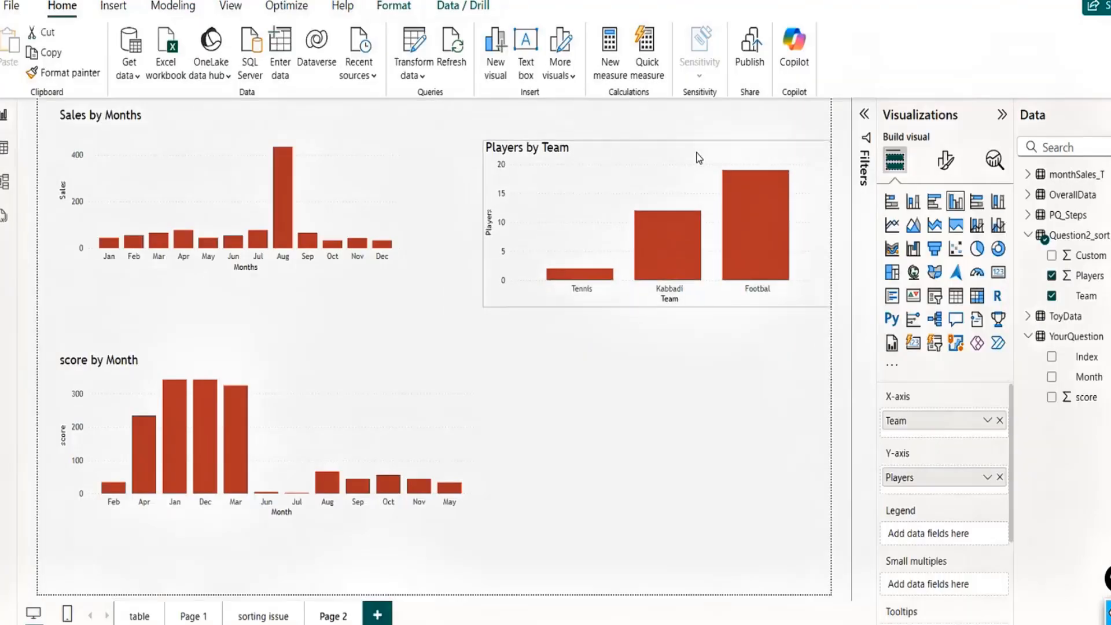
Step: Insert a text box below the Players by Team chart and shrink it from its upper-left corner
click(632, 414)
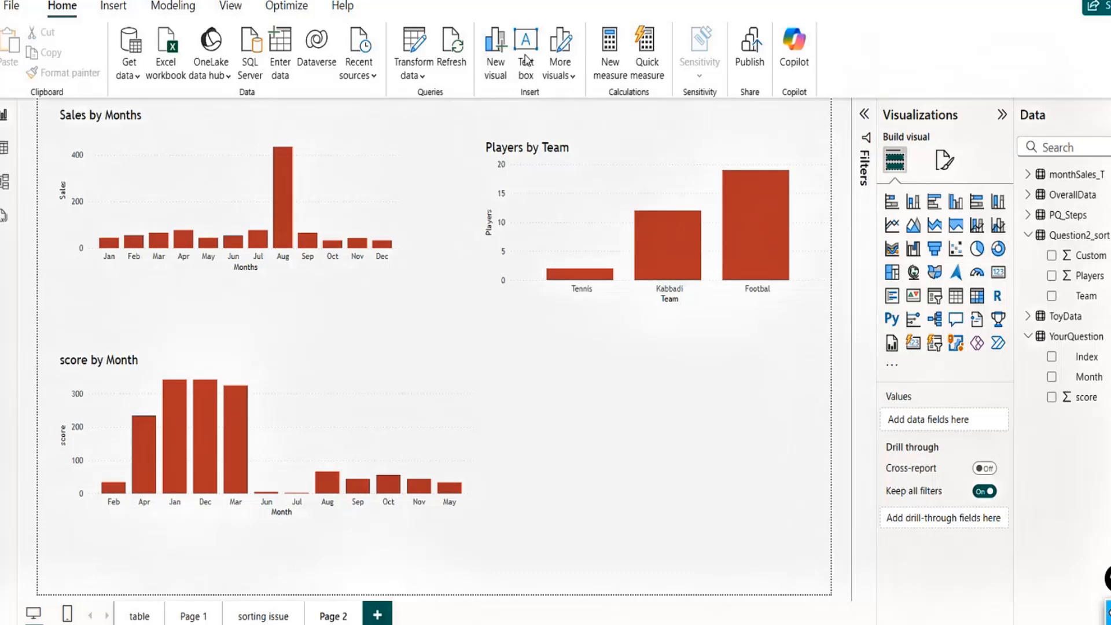
click(526, 59)
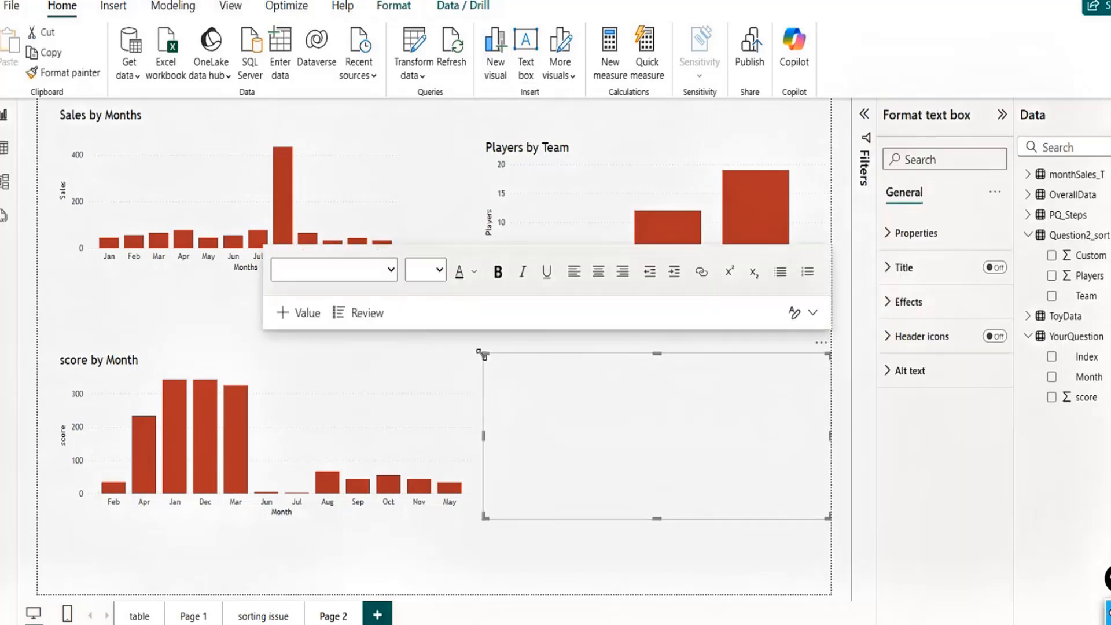
drag(483, 354, 535, 378)
click(678, 425)
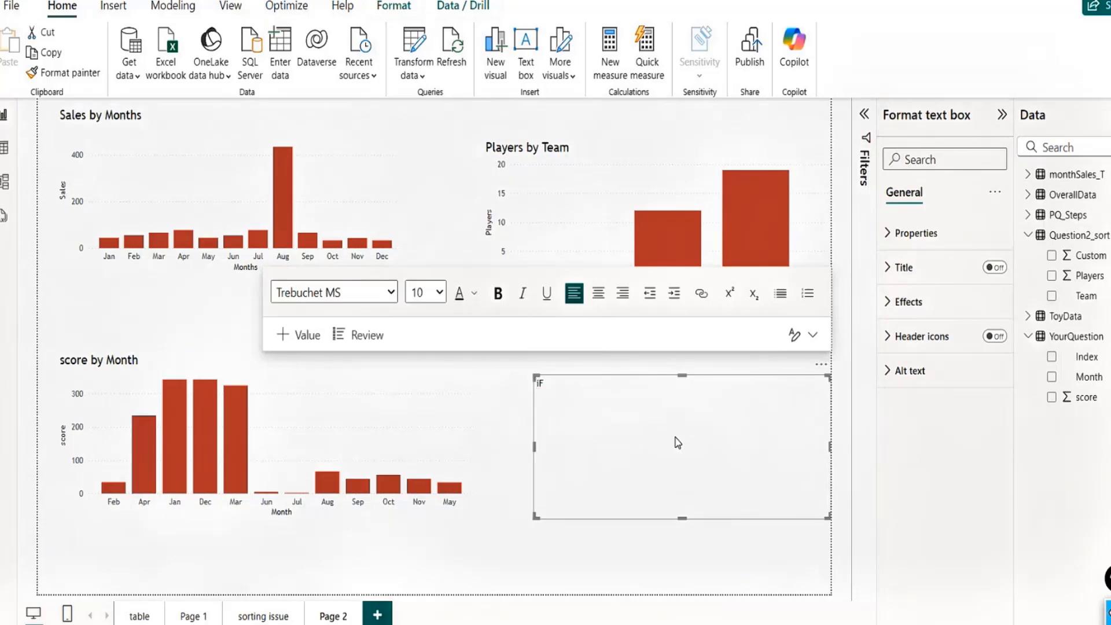
Step: Write in the text box that custom axis sorting needs a column with values like 1,2,3, the lowest for the category shown first, here 1
text(i have to sort the axiz)
key(BackSpace)
text(s in my)
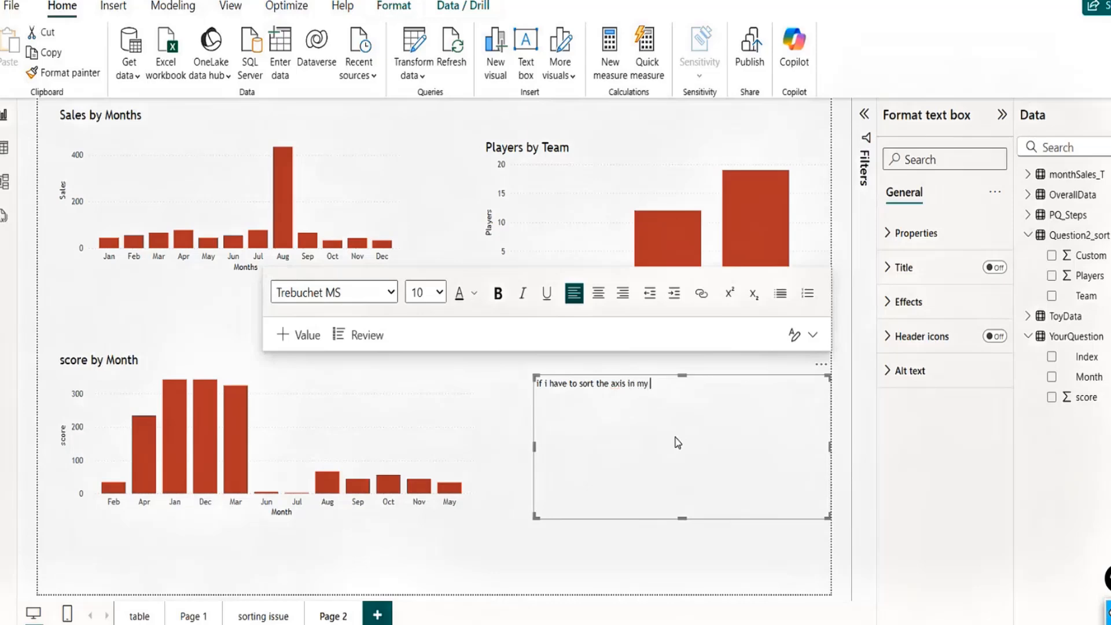
text( way then we need to create a)
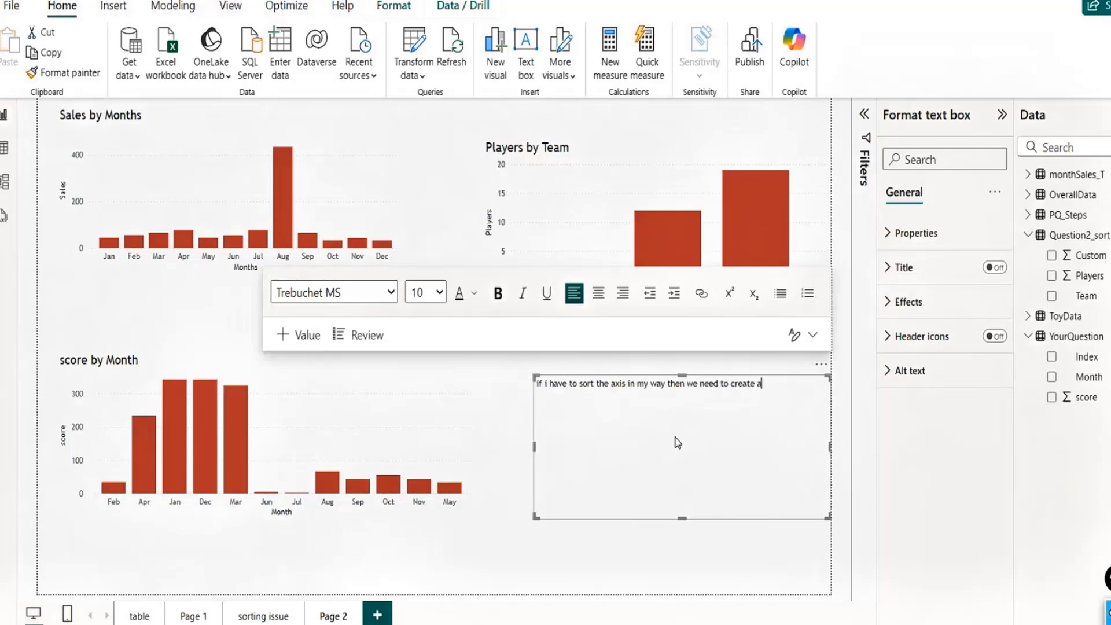
text( column where we can asis)
text(sign values)
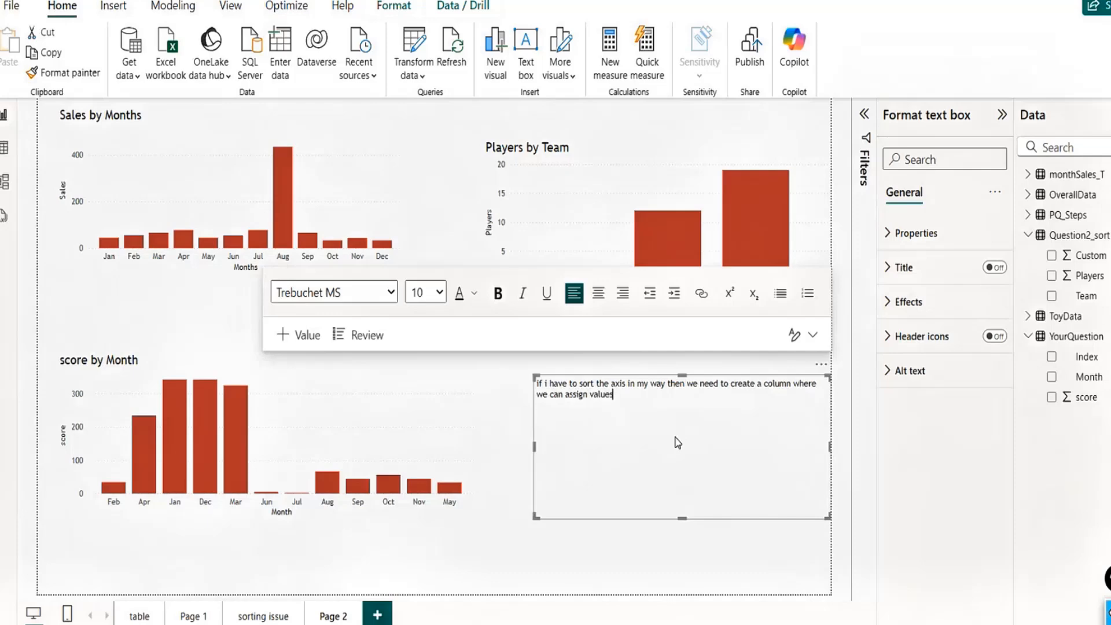
text( like 1,2,3 etc and s)
text(nsureing the)
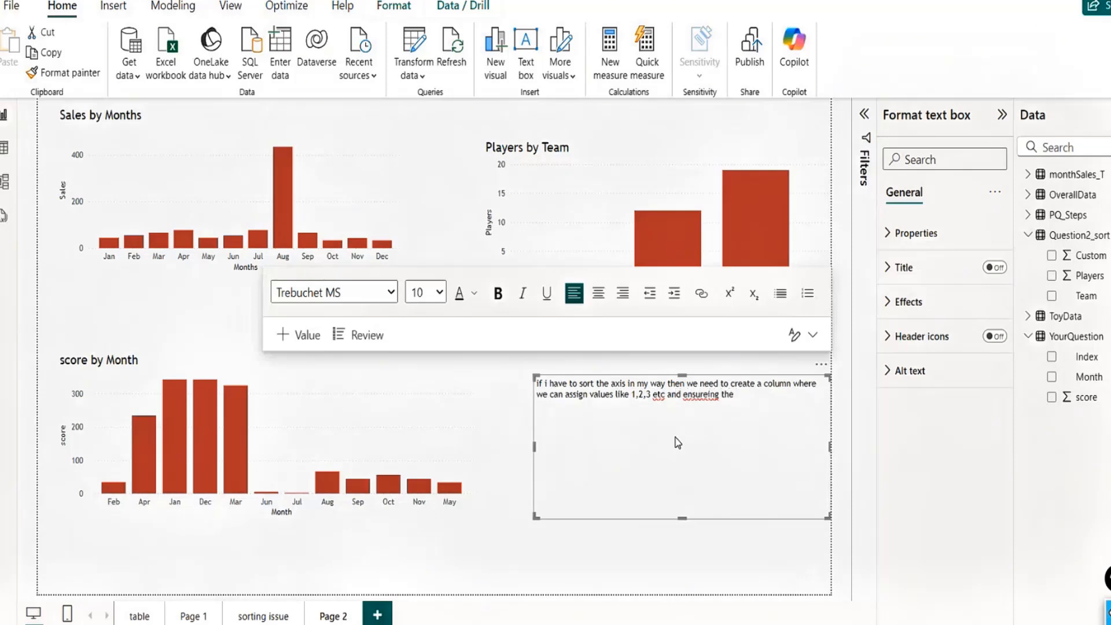
text( x axis category that we need to see f)
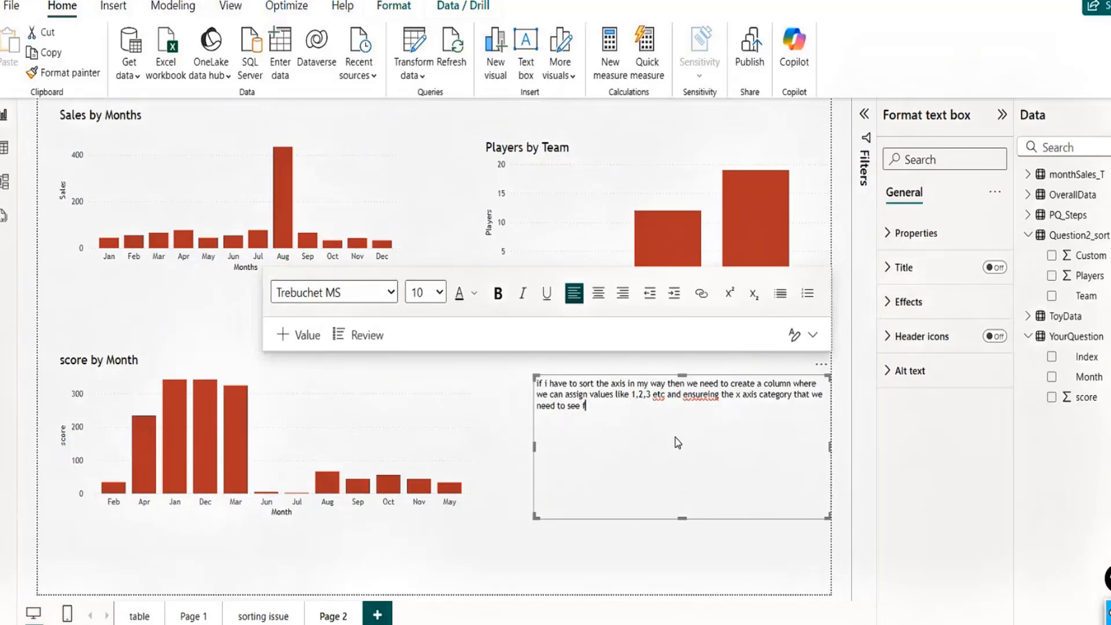
text(irst should have the lowes)
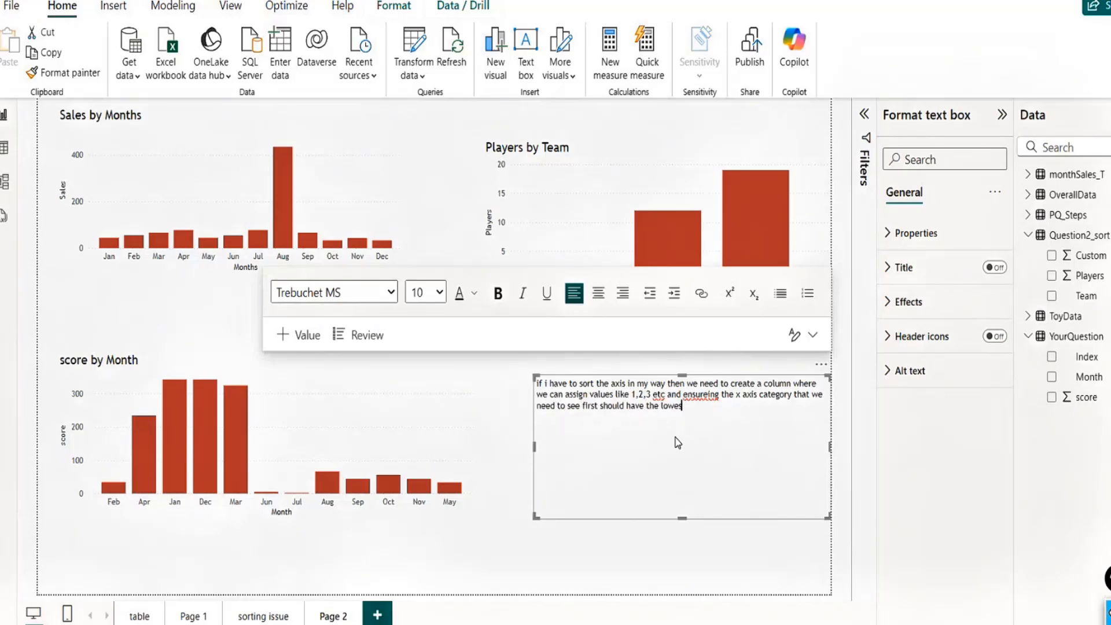
text(t value , in this case it is 1)
key(Return)
Step: Make the text box's first paragraph bold, and place the cursor on an empty line below it
right_click(691, 398)
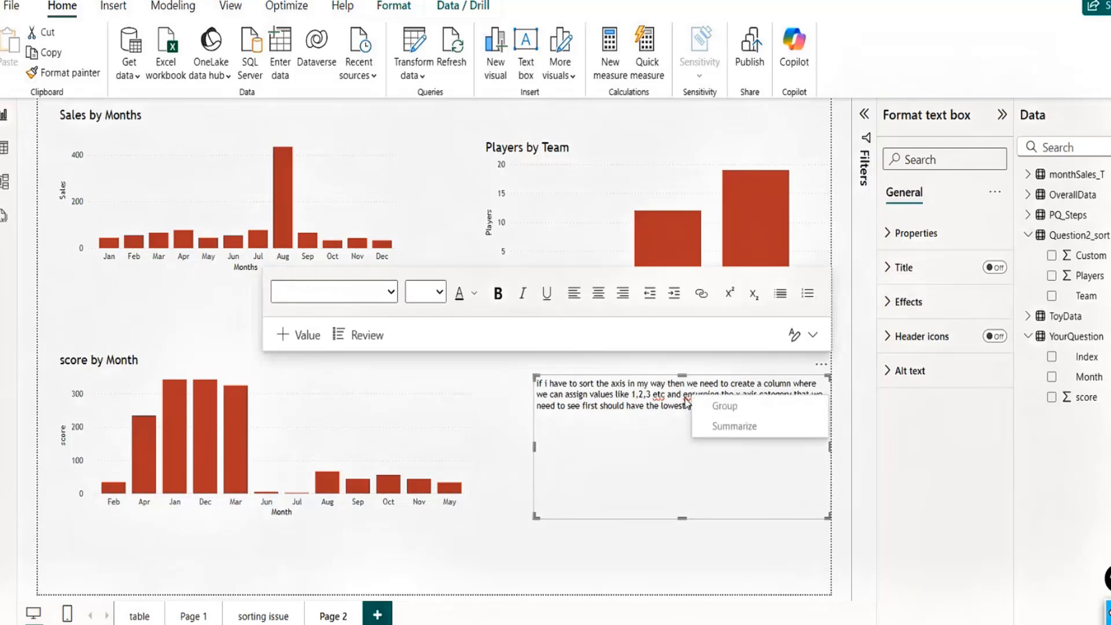
key(Escape)
key(ctrl+a)
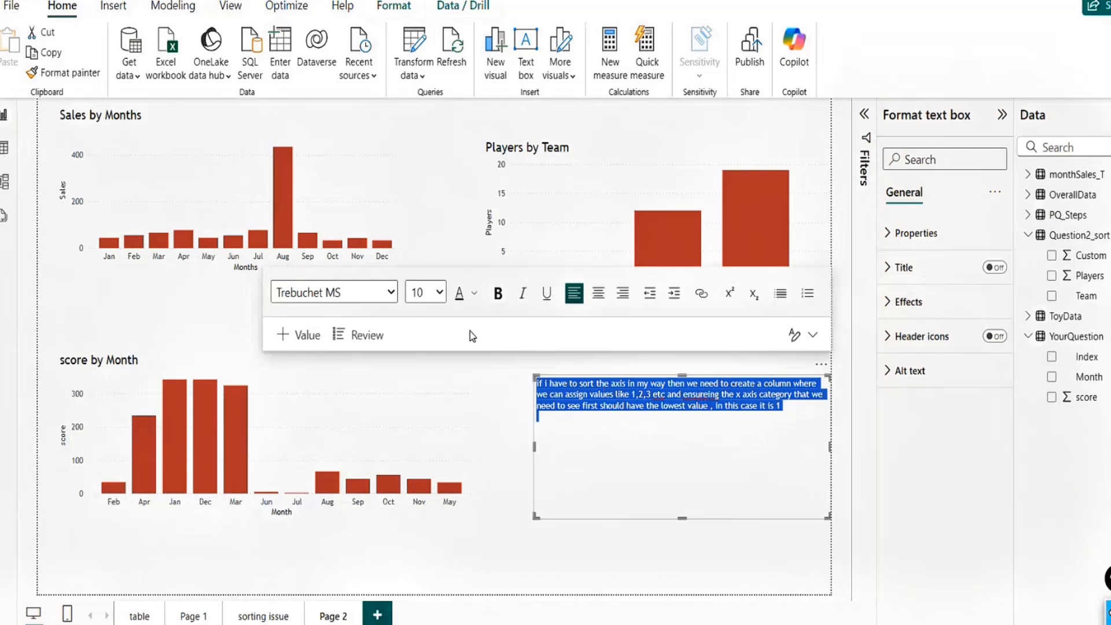
click(497, 293)
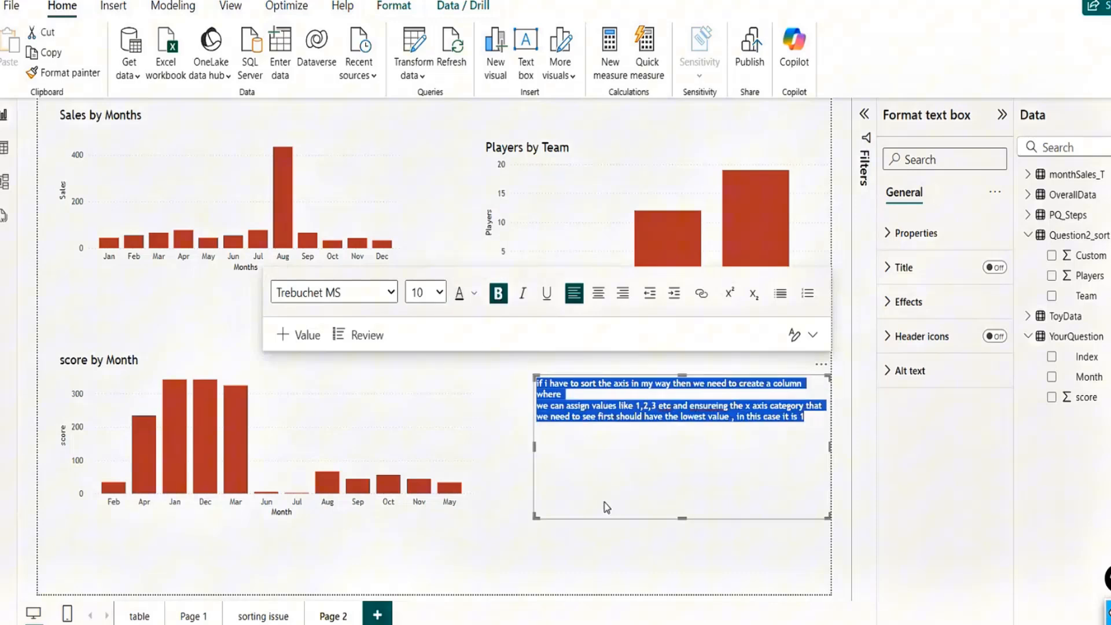
click(584, 465)
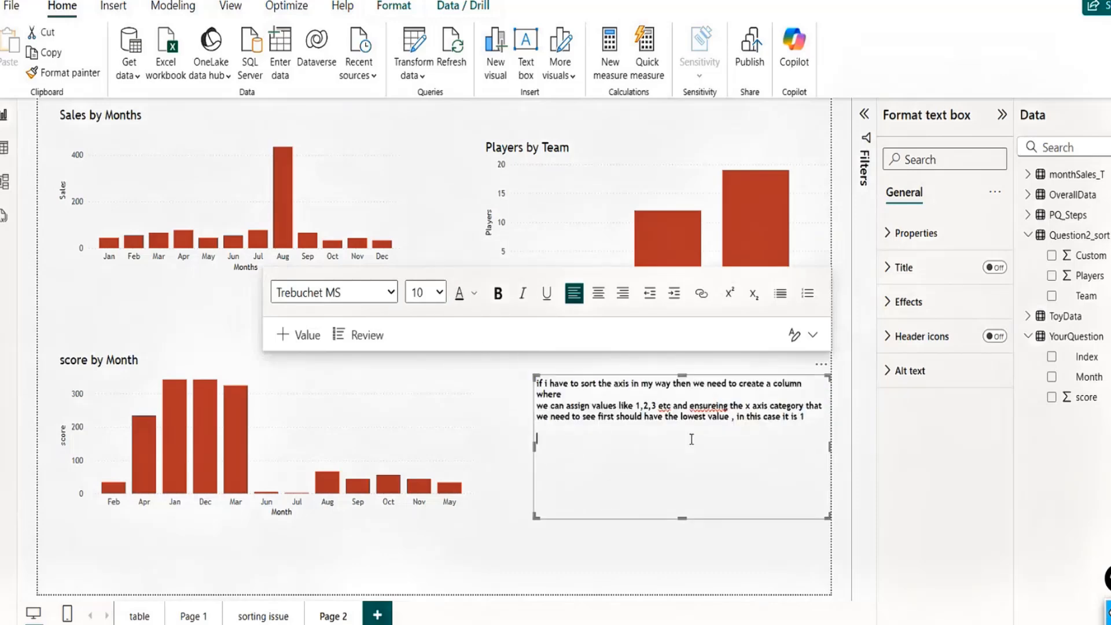
Step: Add a paragraph saying to assign unique numbers in Power Query or anywhere, then select the column in BI view and sort it on the index field
text(we can do this in powery query or any)
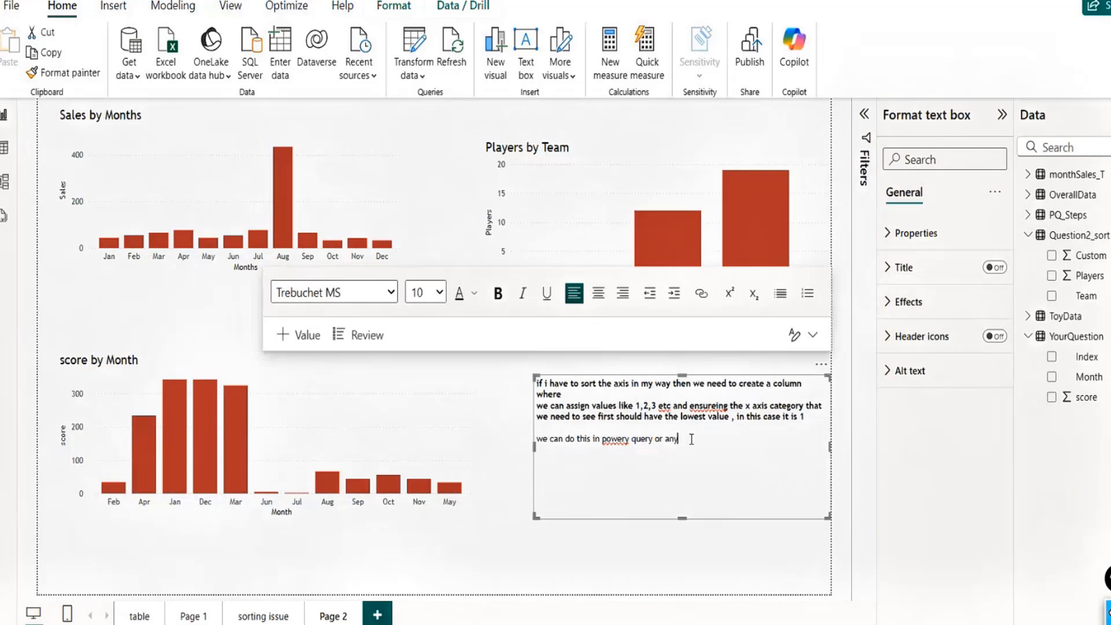
text(where,,,,motive is to)
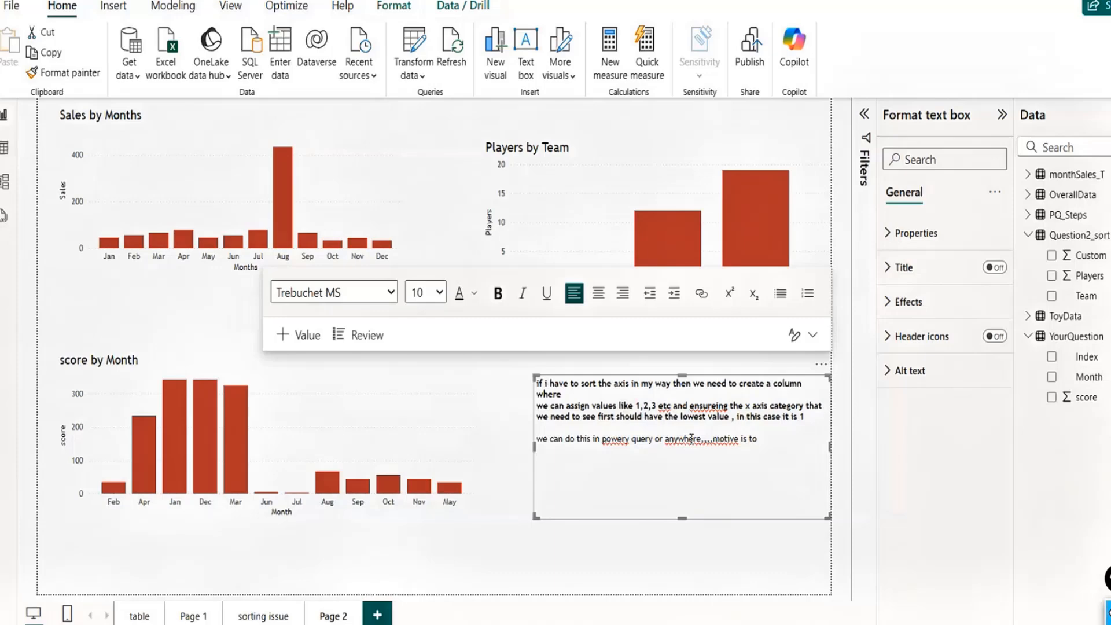
key(BackSpace)
key(BackSpace)
key(BackSpace)
key(BackSpace)
key(BackSpace)
key(BackSpace)
key(BackSpace)
key(BackSpace)
key(BackSpace)
key(BackSpace)
key(BackSpace)
key(BackSpace)
text(job is to give them unique)
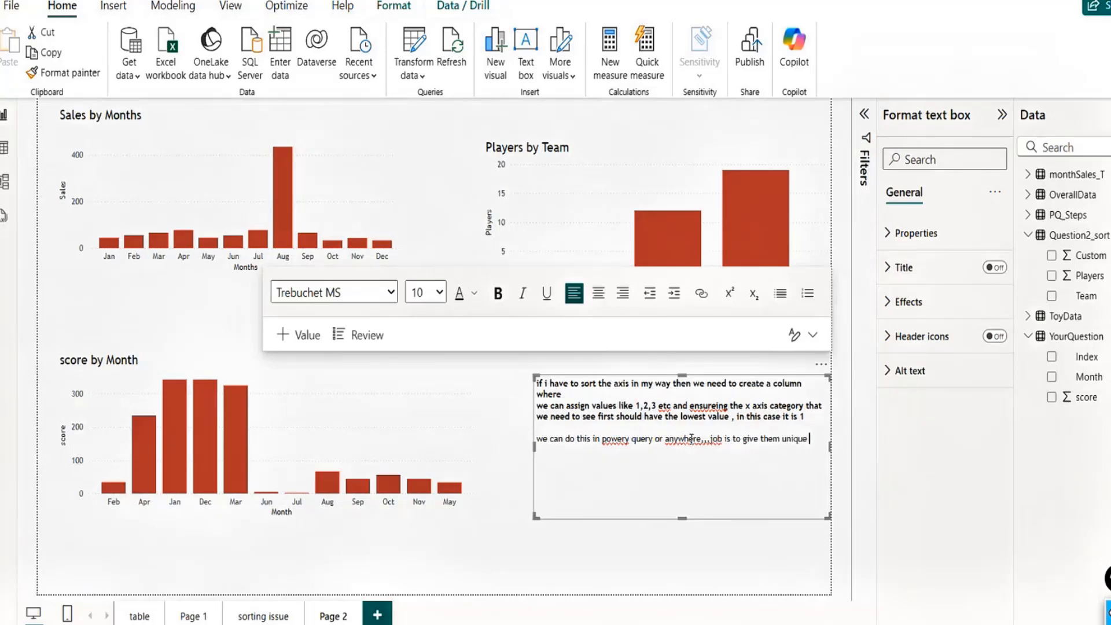
text( numbers...and then in v)
key(BackSpace)
text(bi view tab . select the column and)
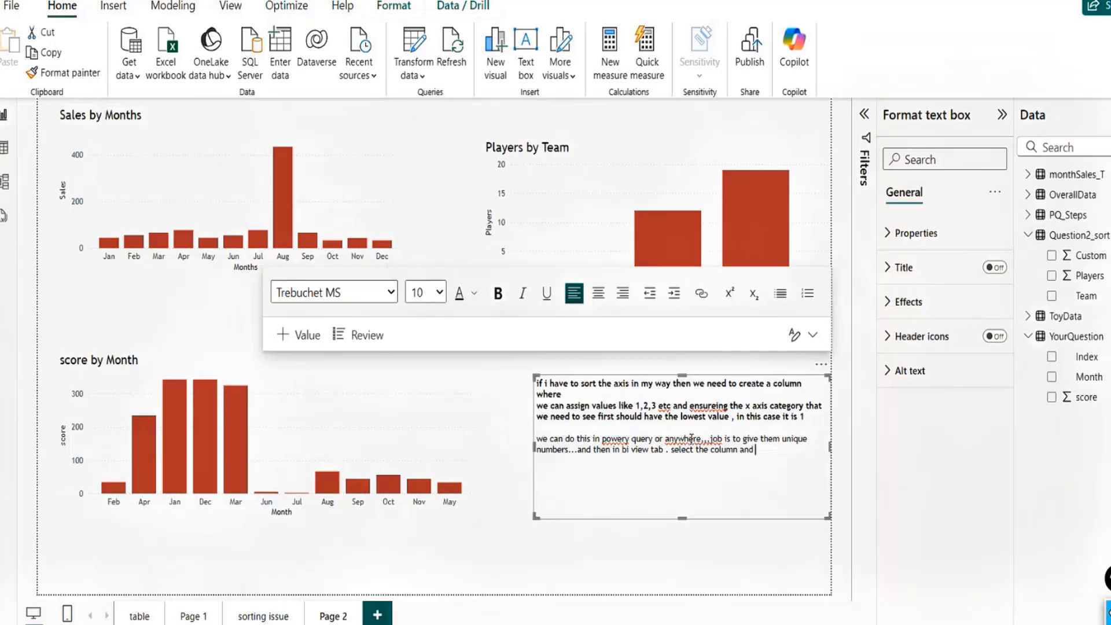
text( sort it on the field that has these indexes/)
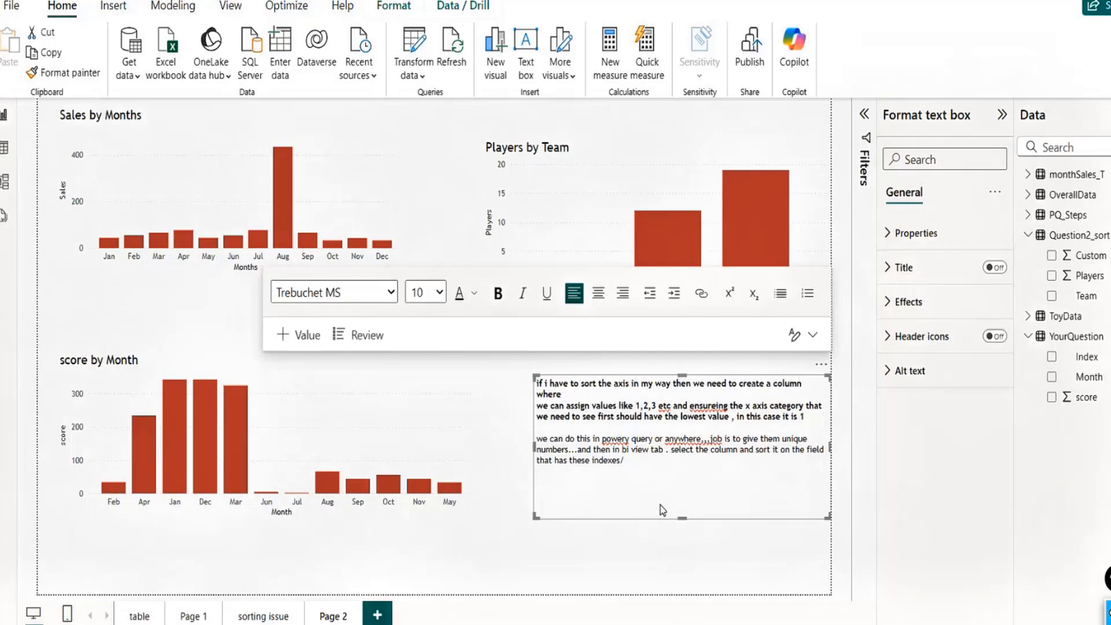
Step: Make all the text in the text box bold, including the second paragraph
key(ctrl+a)
key(ctrl+b)
click(597, 452)
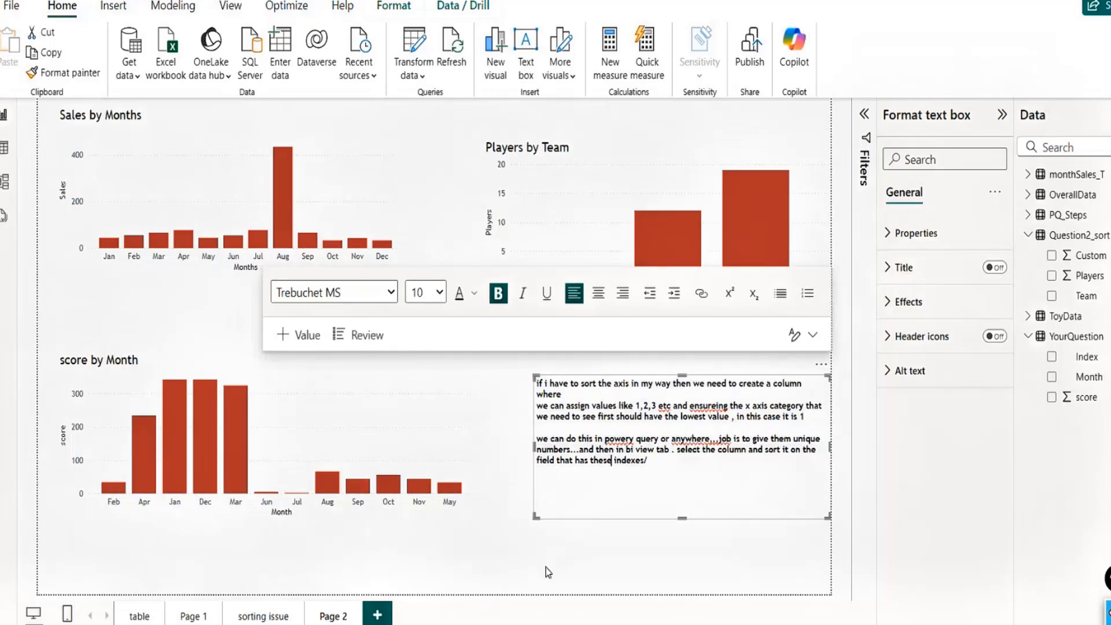
Step: Rename report Page 2 as "more examples on sorting"
click(357, 609)
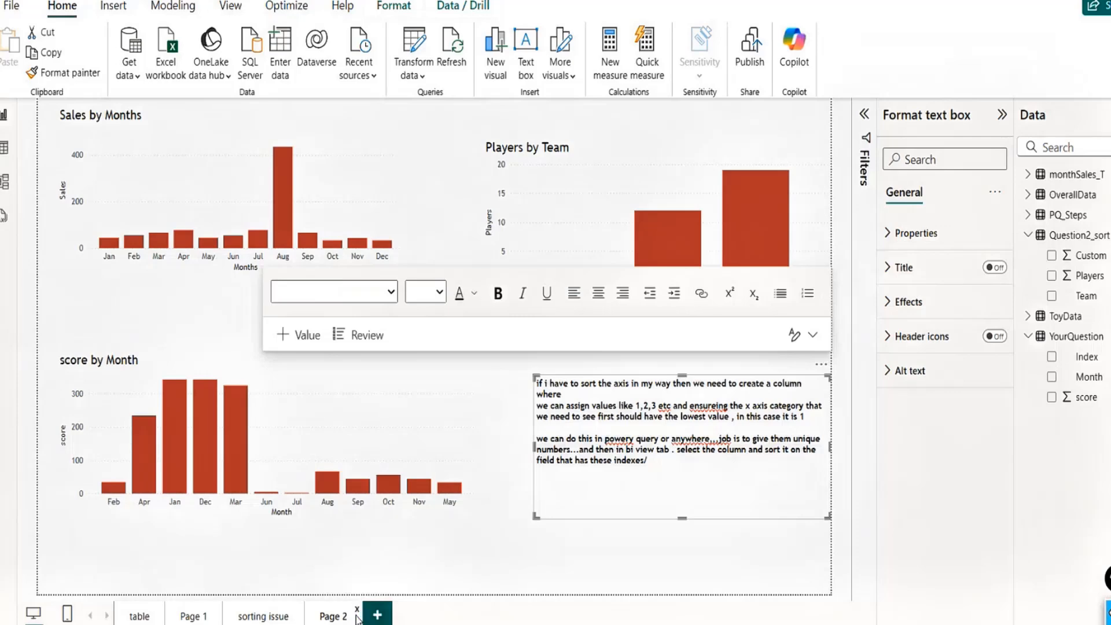
click(745, 347)
double_click(341, 617)
key(BackSpace)
key(BackSpace)
key(BackSpace)
key(BackSpace)
key(BackSpace)
key(BackSpace)
text(more examples)
text( sorting)
click(435, 601)
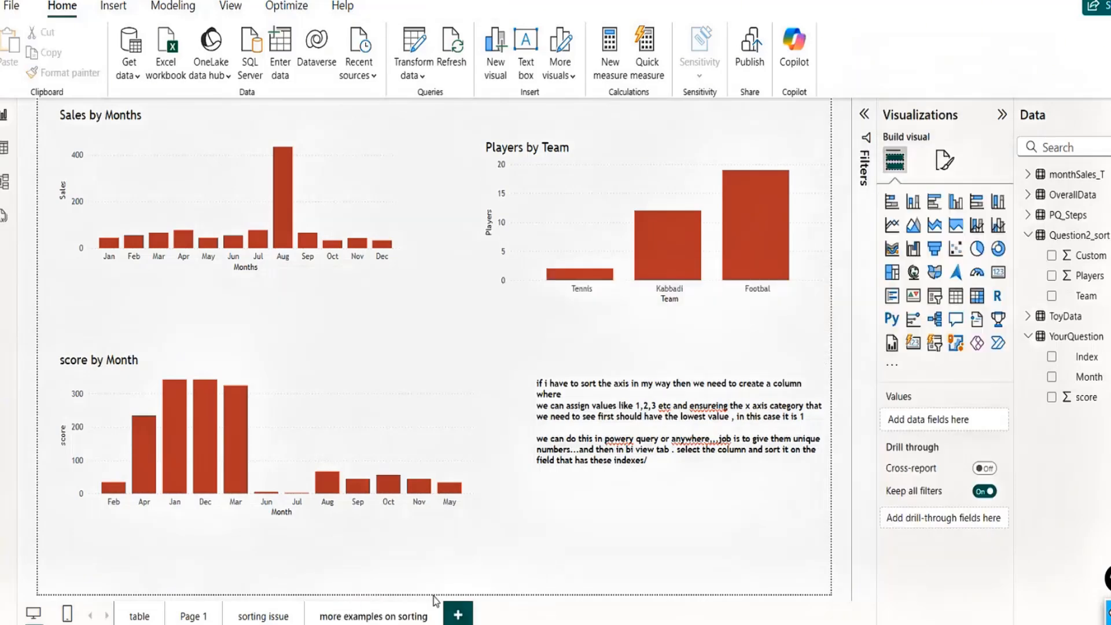
Step: Add a new report page, and switch to the MonthSales.xlsx workbook in Excel
click(458, 615)
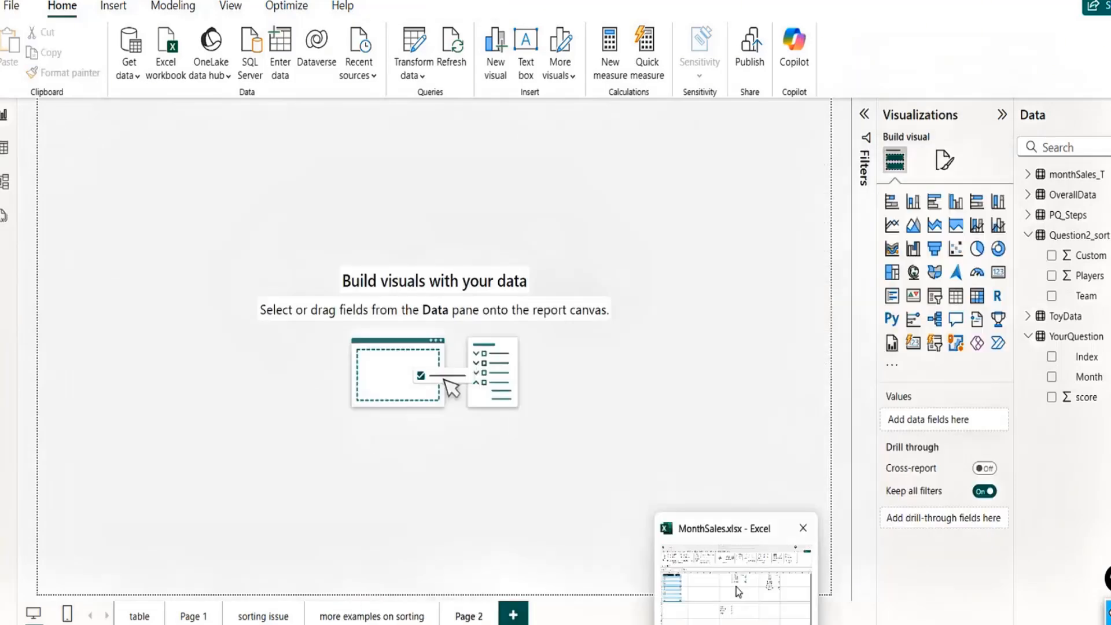
click(736, 587)
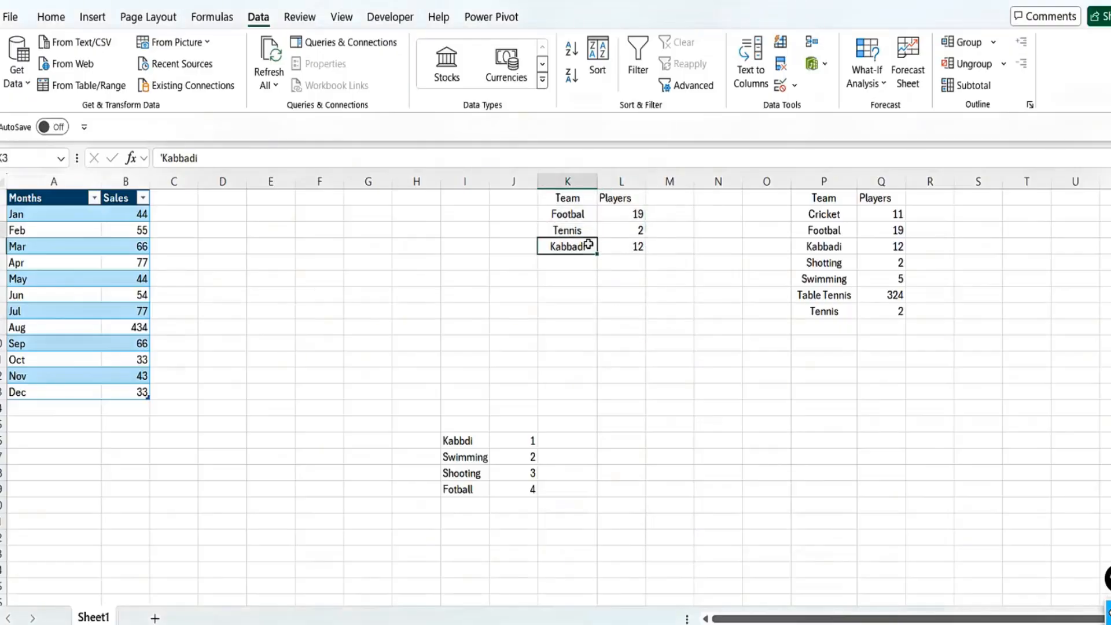
key(Right)
key(Right)
key(Right)
key(Right)
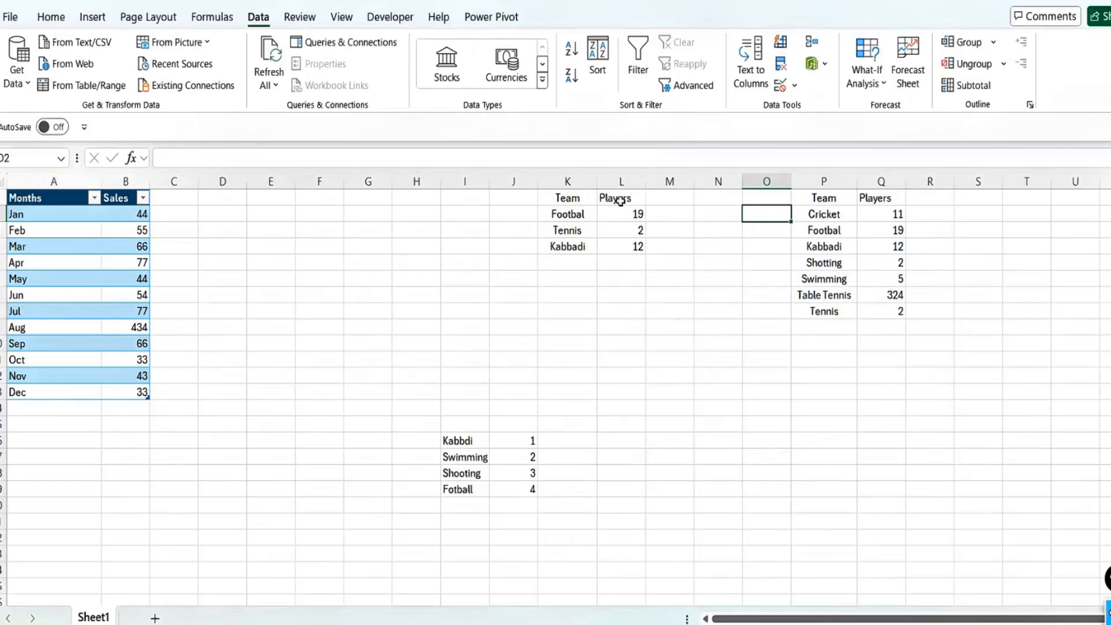
click(575, 201)
drag(575, 201, 622, 247)
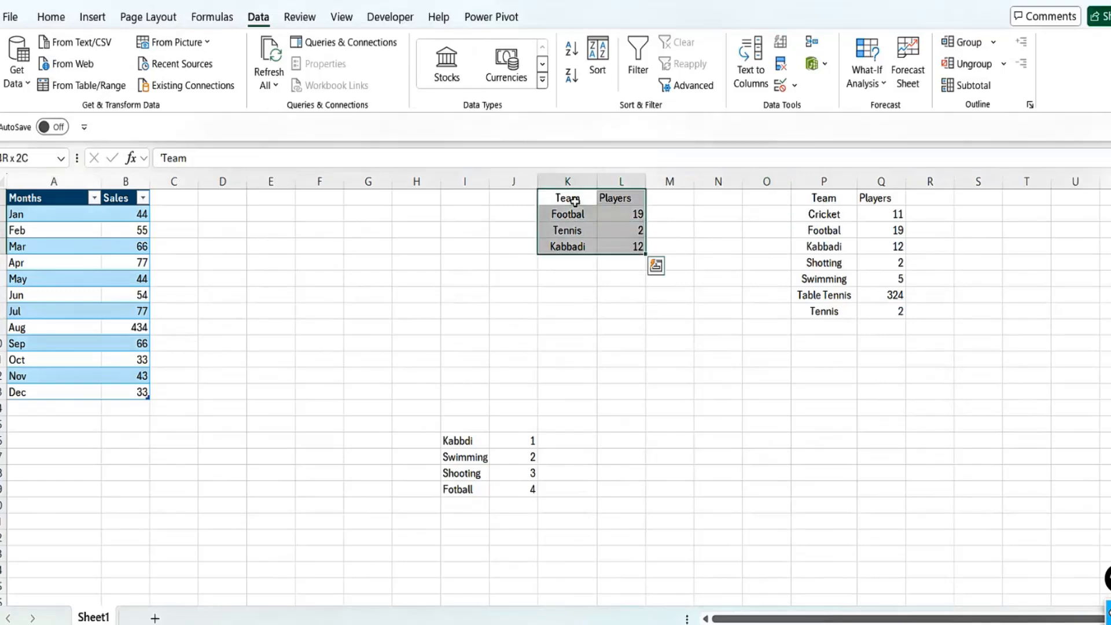
click(833, 194)
key(Down)
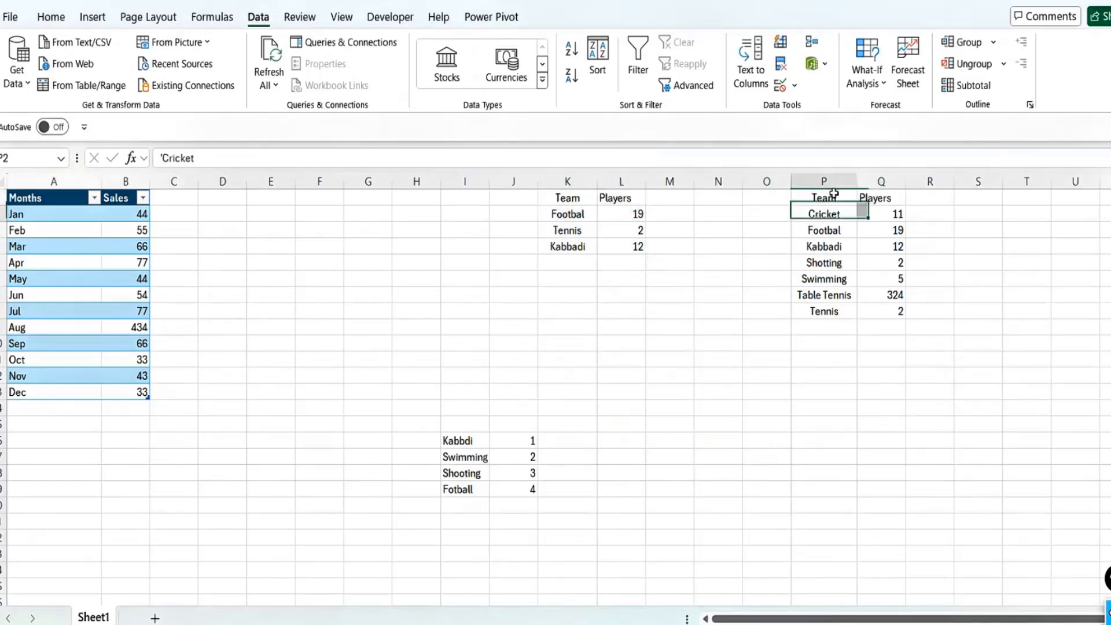
text(Team)
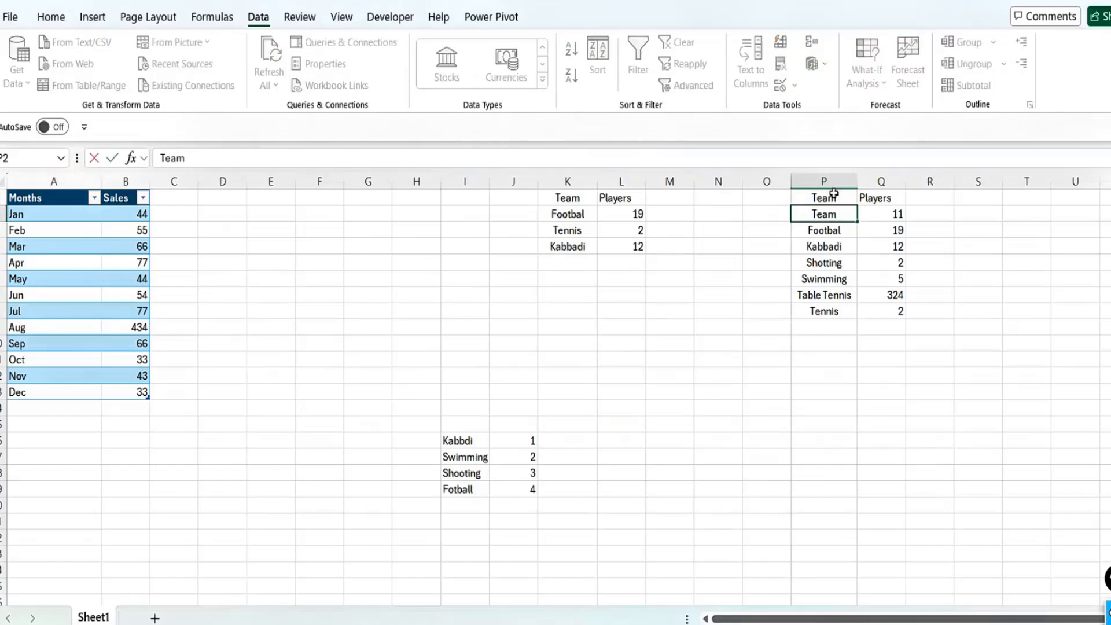
key(Escape)
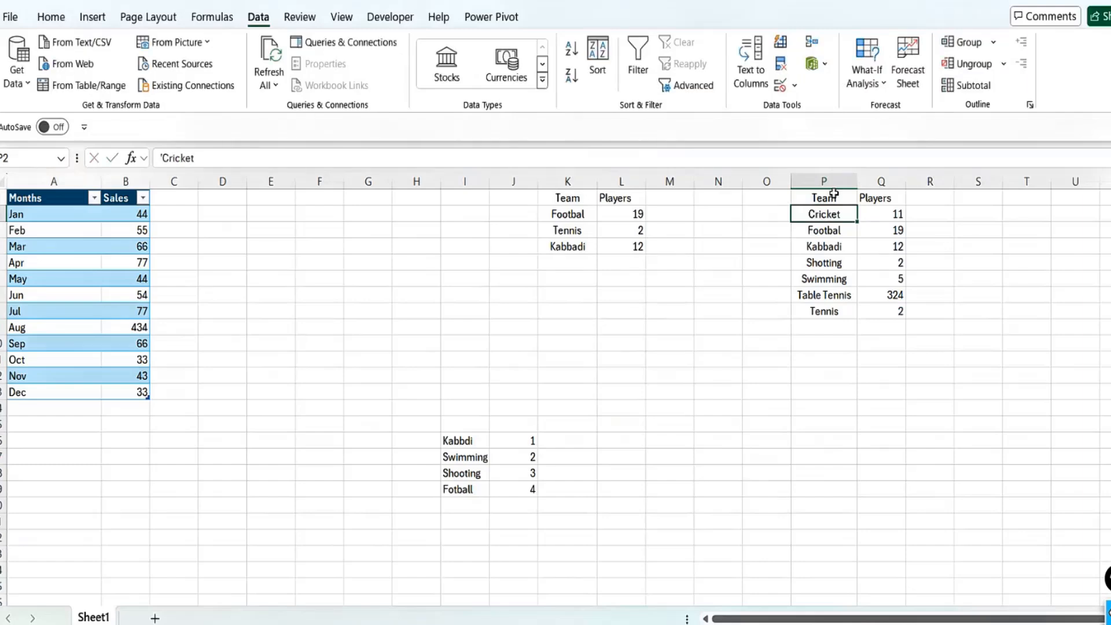
text(Jna)
key(Return)
key(Up)
Step: Copy the month names Jan to Dec from the Months column over the team names in column P, starting at P2
click(54, 212)
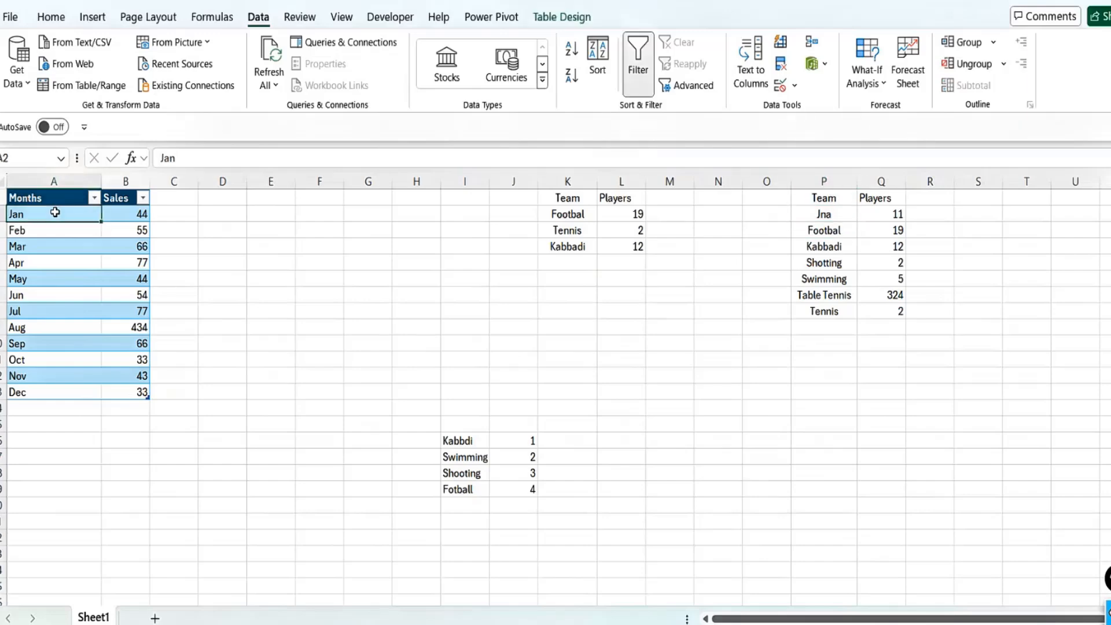
key(ctrl+shift+Down)
key(ctrl+c)
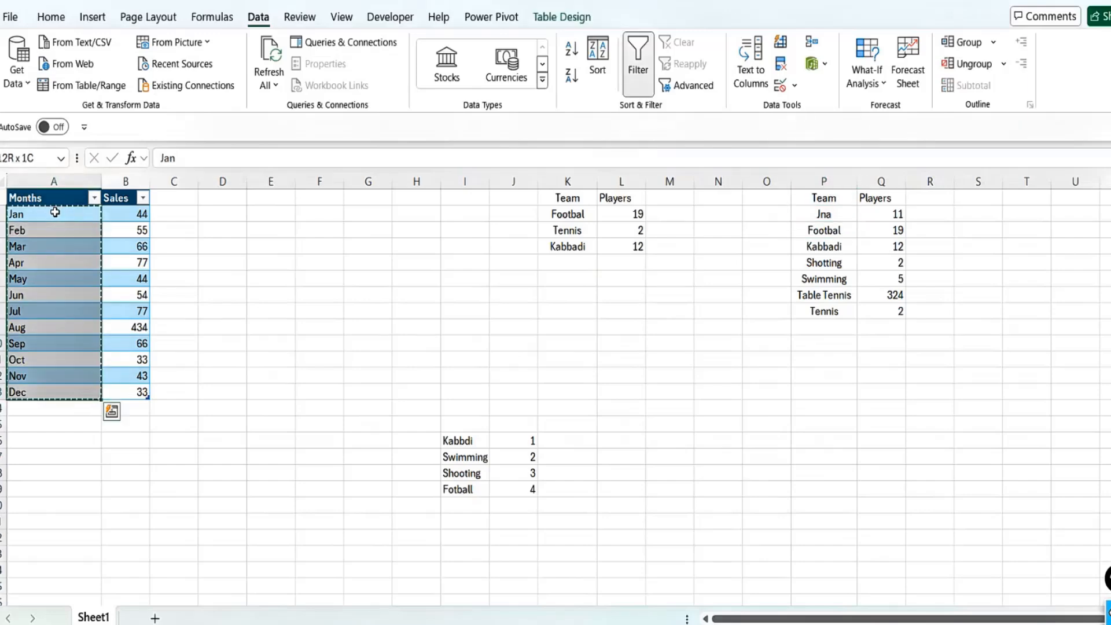
click(828, 211)
key(ctrl+v)
Step: Rename the header above the pasted month names in column P as Month
key(Up)
key(Right)
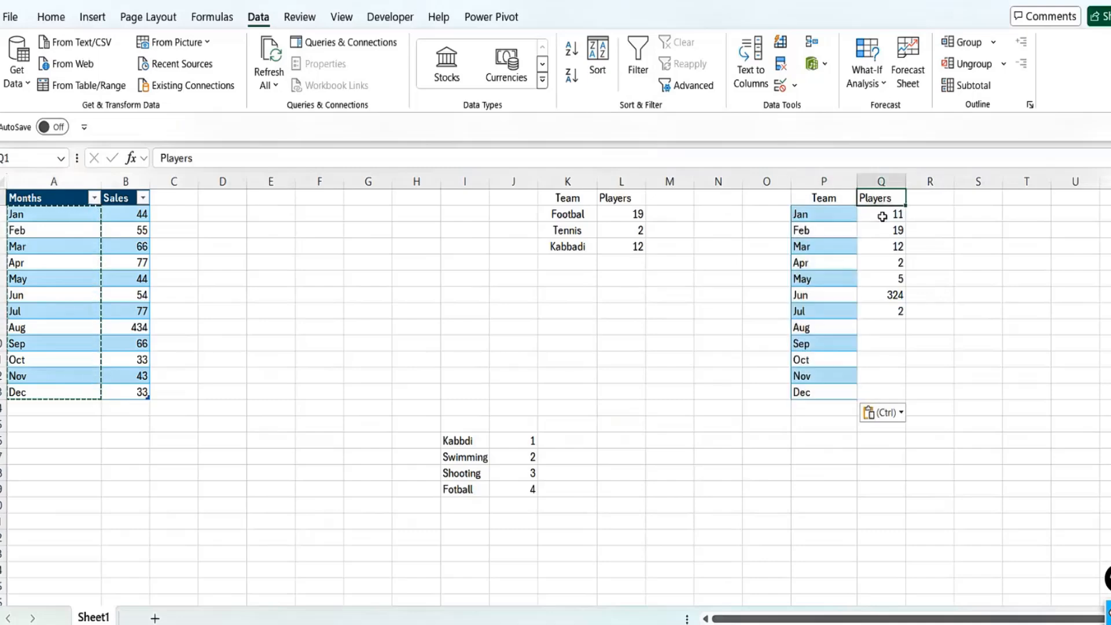
key(Left)
text(Month)
key(Return)
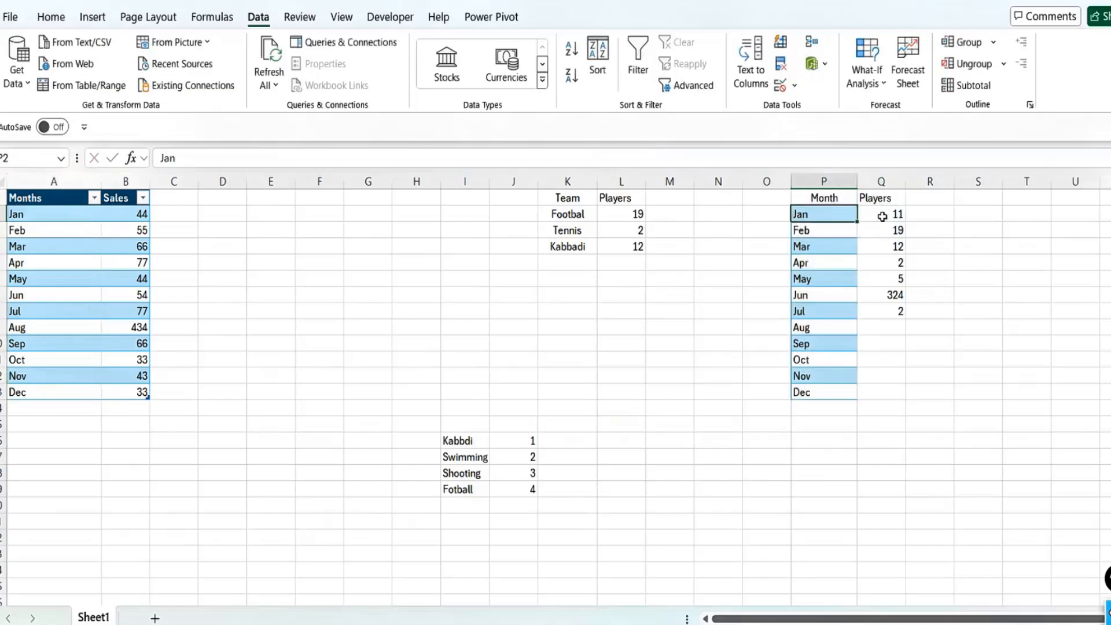
Step: Set the Jun value in column Q to 33
key(Up)
key(Right)
key(Down)
key(Down)
key(Down)
key(Down)
key(Down)
key(Down)
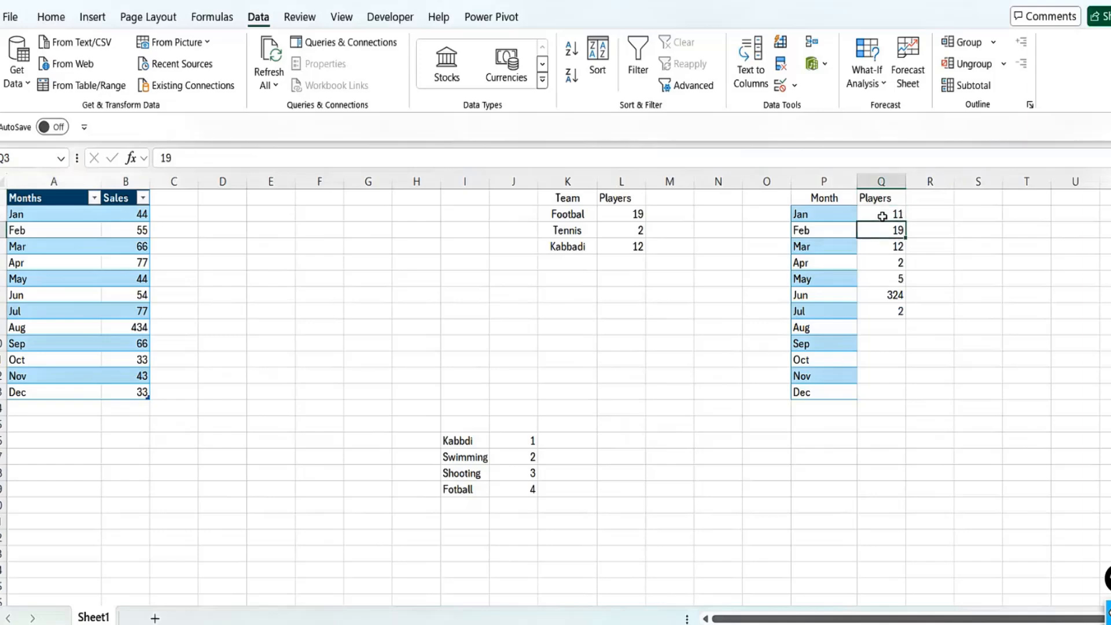
text(33)
key(Return)
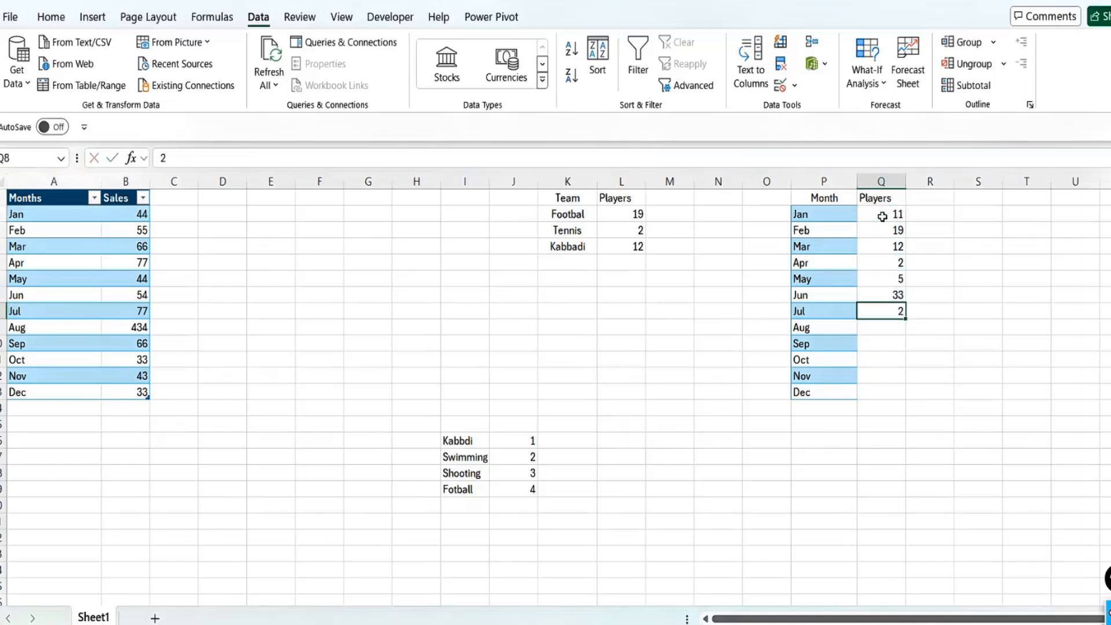
Step: Rename the column Q header as Sales and enter 33, 44, 66, 67 and 78 for Aug to Dec
key(Up)
key(Up)
key(Up)
key(Up)
key(Up)
key(Up)
key(Up)
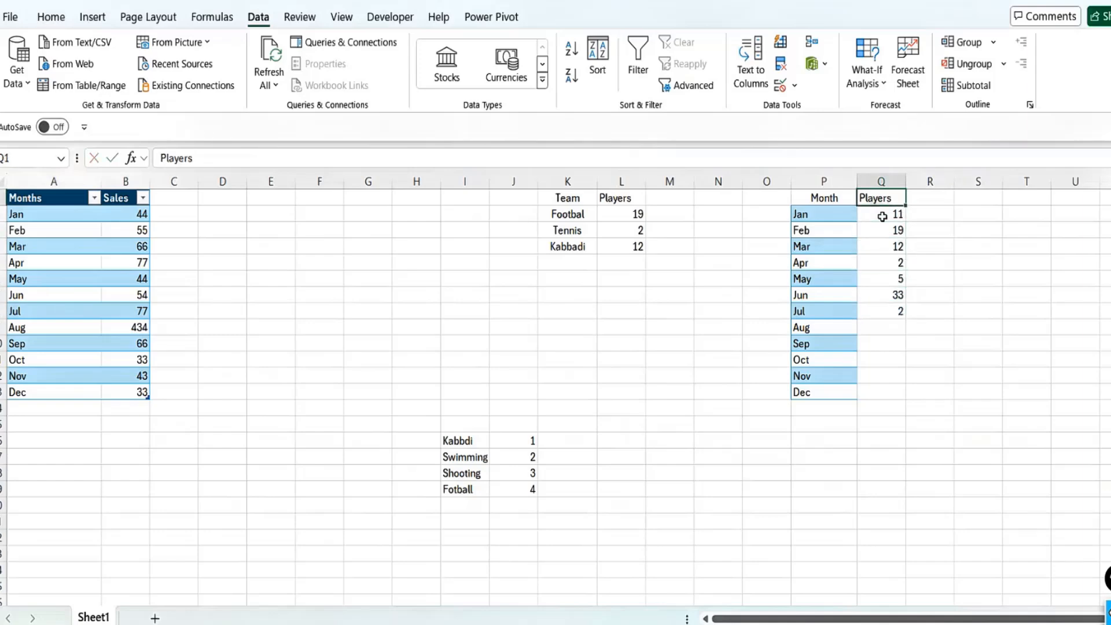
text(Sales)
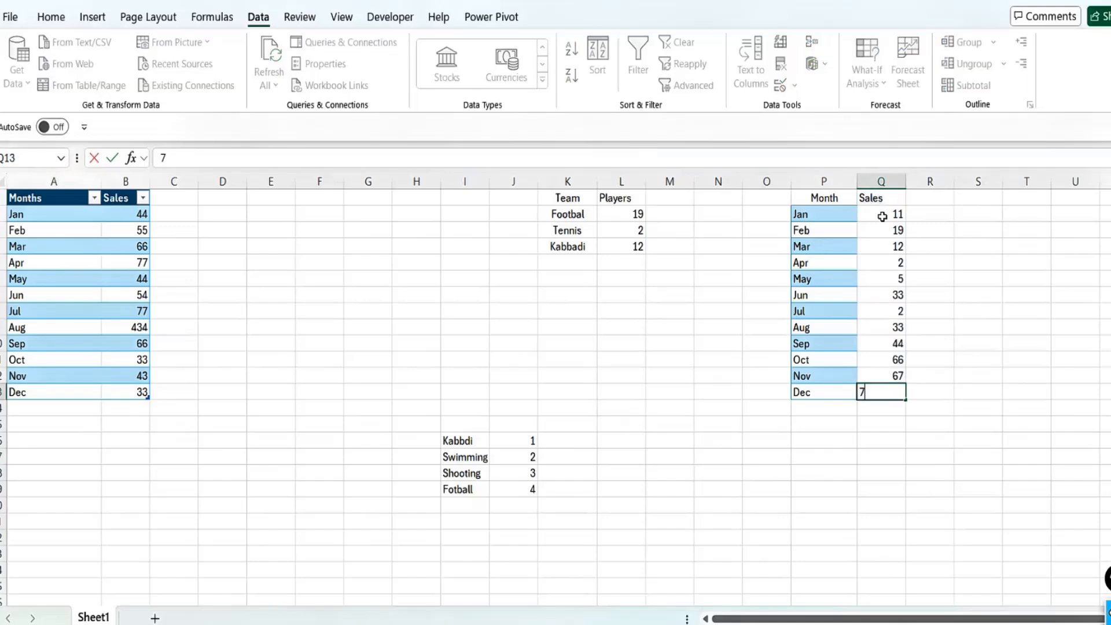
text(8)
key(Up)
Step: Add a Zone header in cell O1 beside the Month header
key(ctrl+Up)
key(Left)
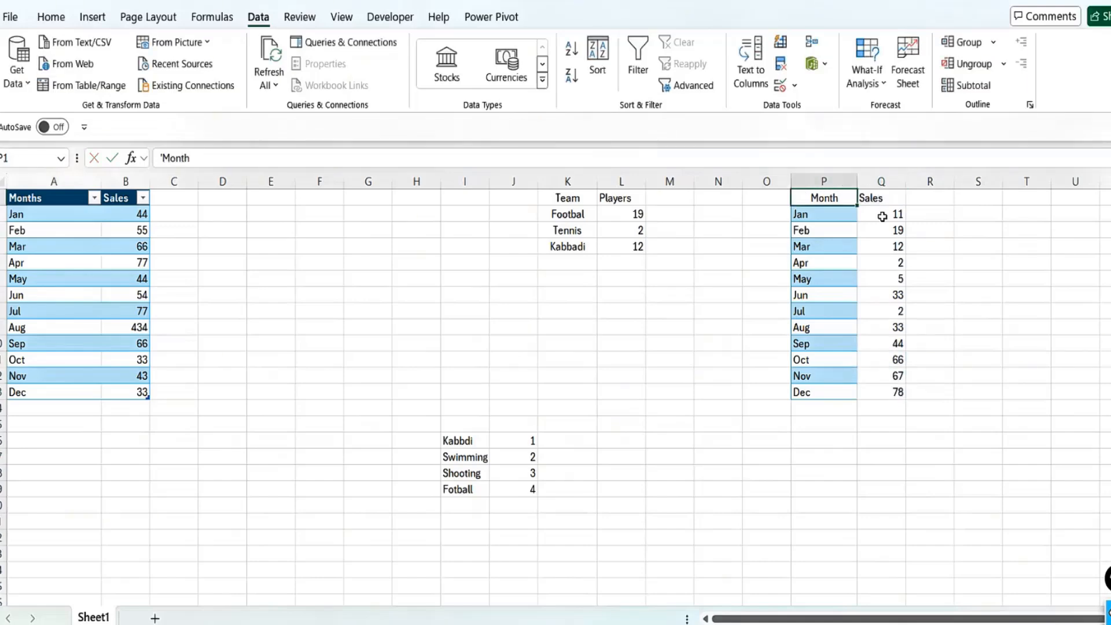
key(Left)
text(Zone)
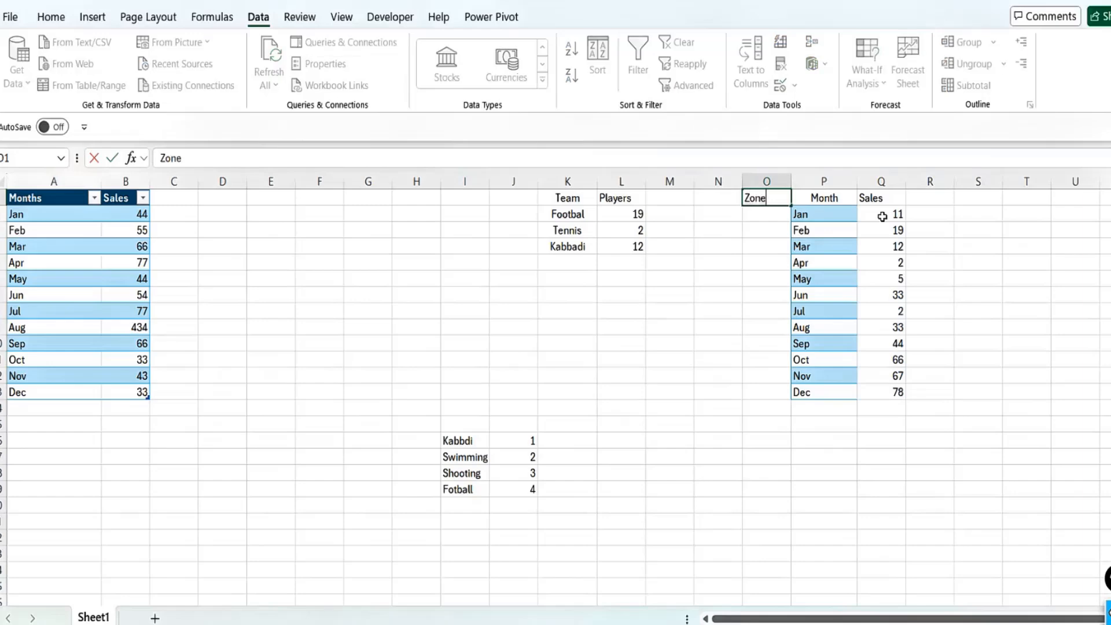
key(Return)
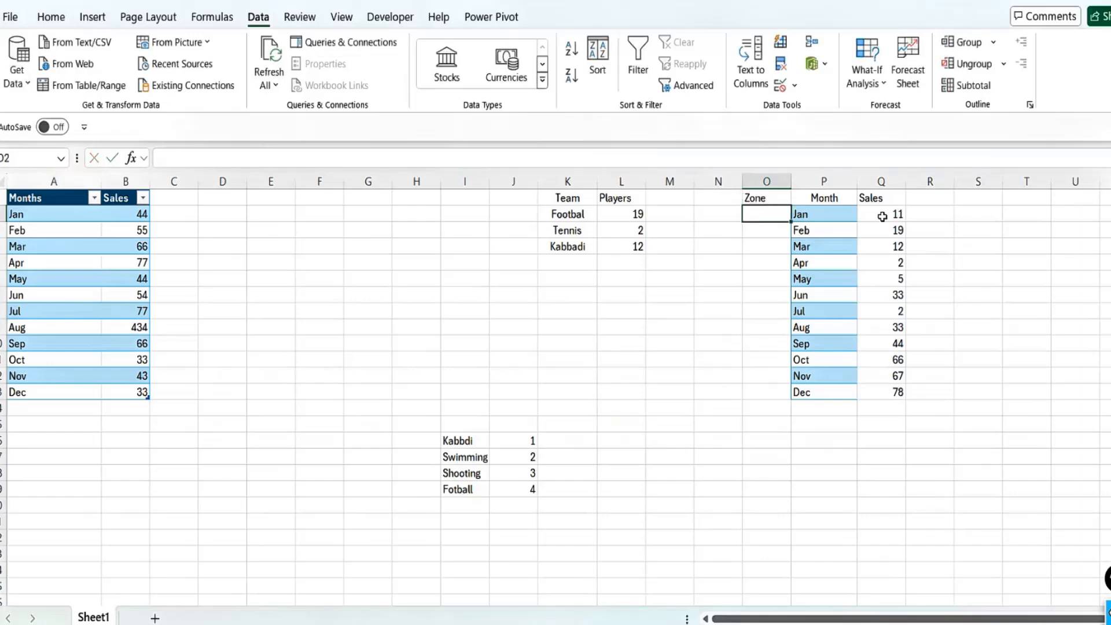
Step: Assign North to the twelve months, append a duplicate twelve-month block with zone East, and enter West in O26 below it
text(North)
key(BackSpace)
key(BackSpace)
key(BackSpace)
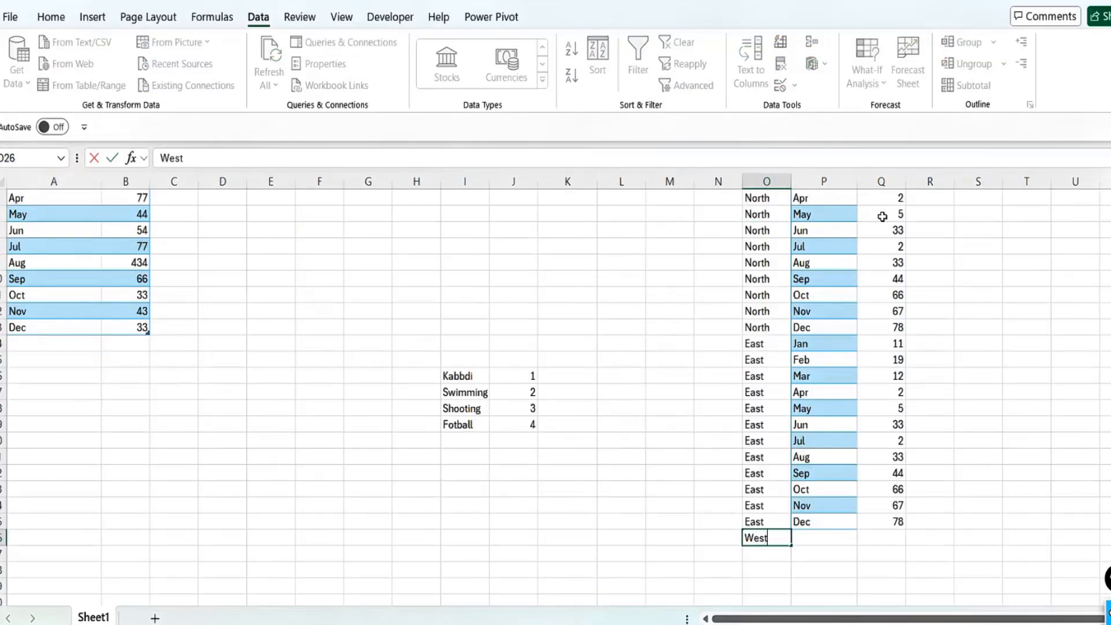
key(Return)
Step: Append a copy of both zones' Month and Sales rows beneath the data, and fill West down the Zone column beside them
key(Up)
key(Up)
key(Right)
key(shift+Up)
key(shift+Up)
key(shift+Up)
key(shift+Up)
key(shift+Up)
key(shift+Up)
key(shift+Up)
key(shift+Up)
key(shift+Up)
key(shift+Up)
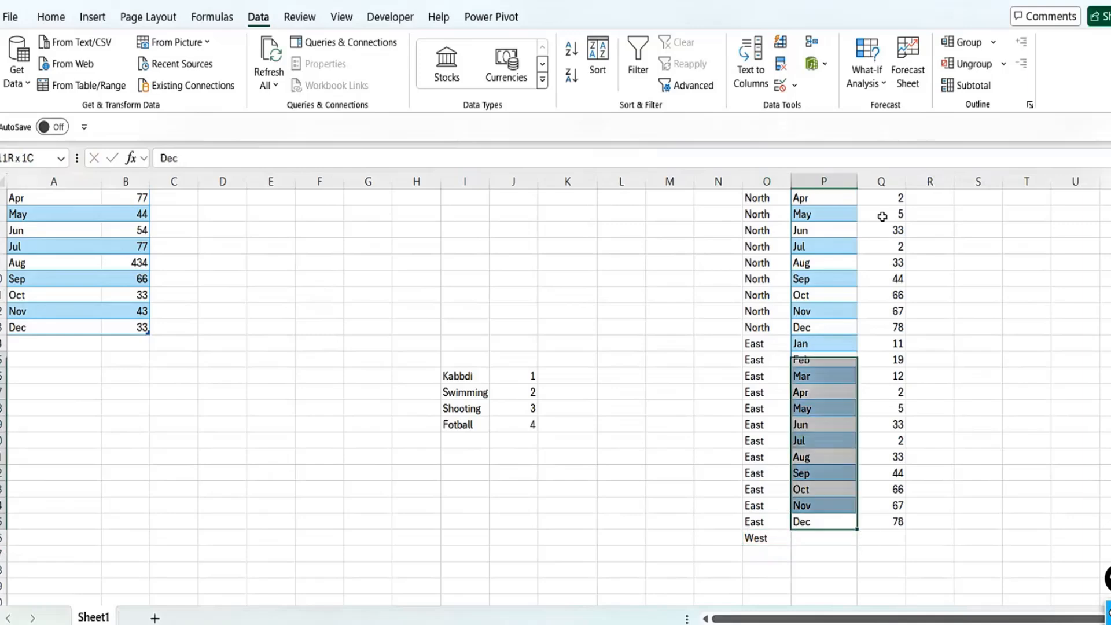
key(shift+Up)
key(shift+Up)
key(shift+Up)
key(shift+Up)
key(shift+Up)
key(shift+Up)
key(shift+Up)
key(shift+Up)
key(shift+Up)
key(shift+Up)
key(shift+Up)
key(shift+Up)
key(shift+Up)
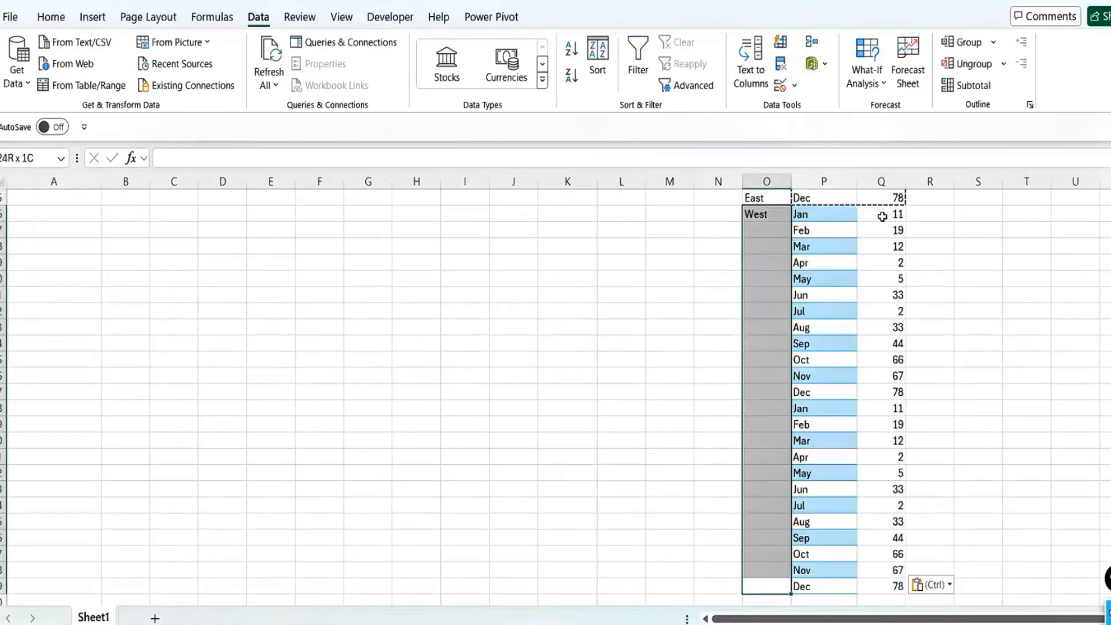
key(ctrl+d)
Step: Copy the whole Zone, Month and Sales range, and paste it with headers into a new manually entered table in Power BI's Day4 report
key(ctrl+Up)
key(ctrl+shift+Right)
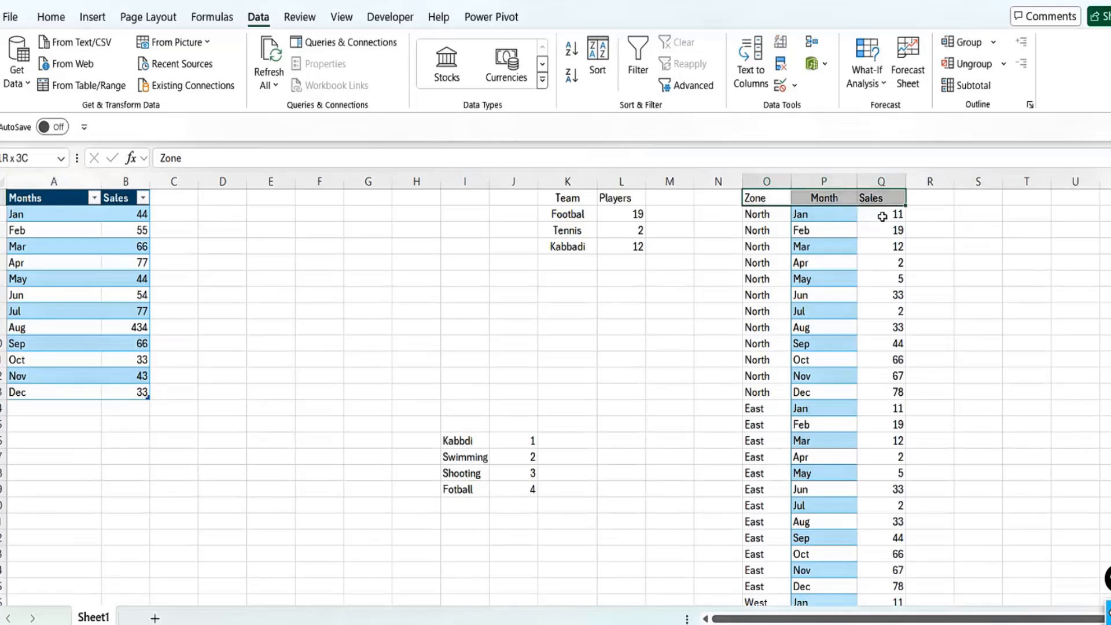
key(ctrl+shift+Down)
key(ctrl+c)
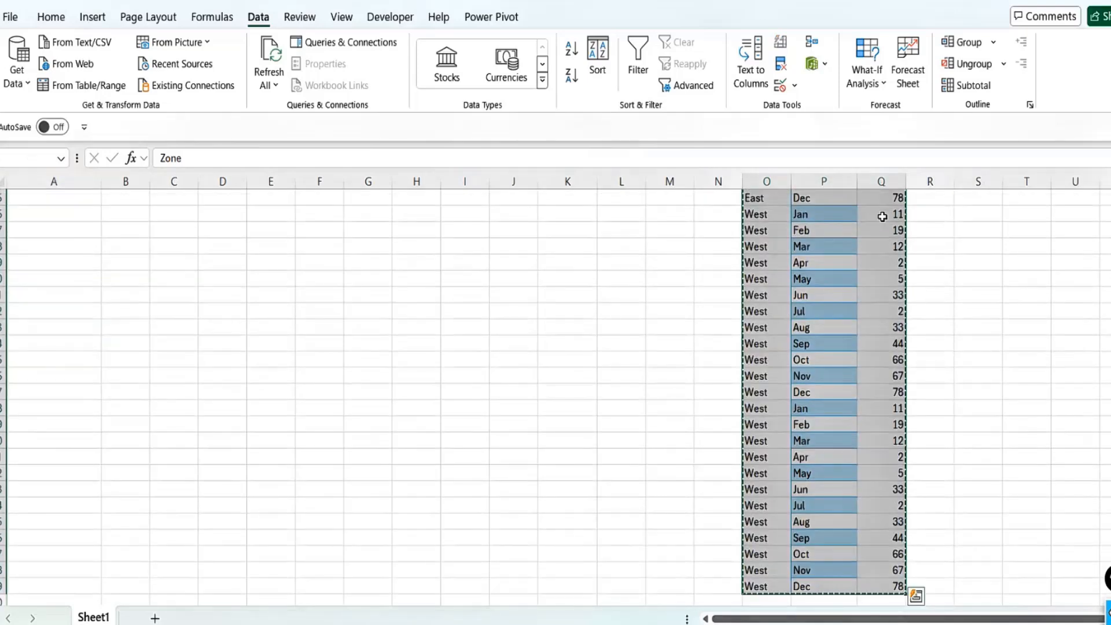
mouse_move(769, 624)
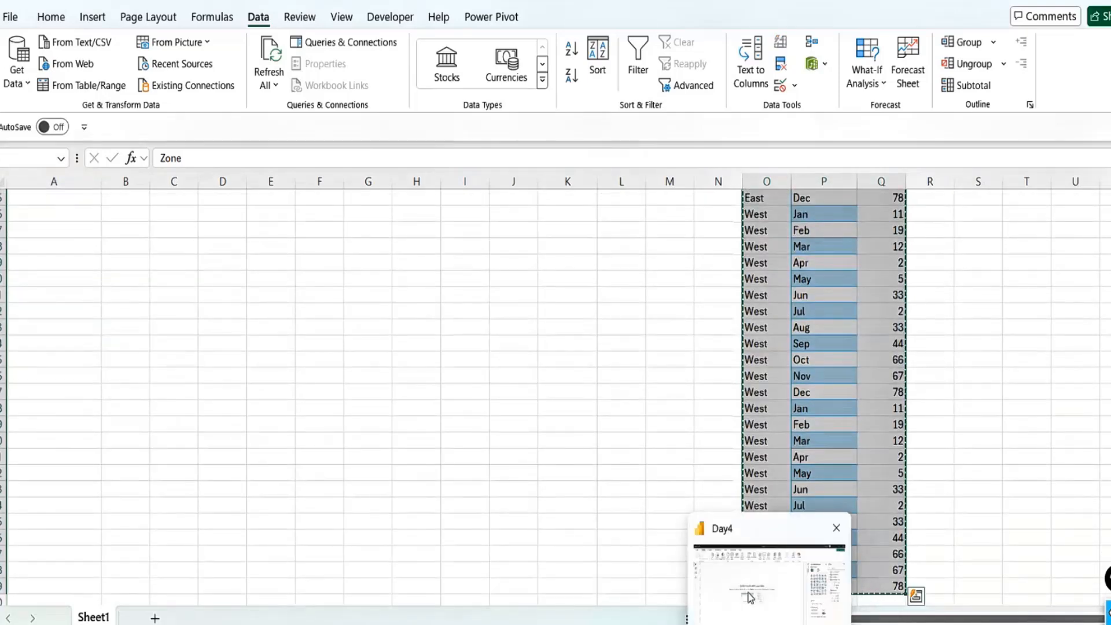
click(770, 584)
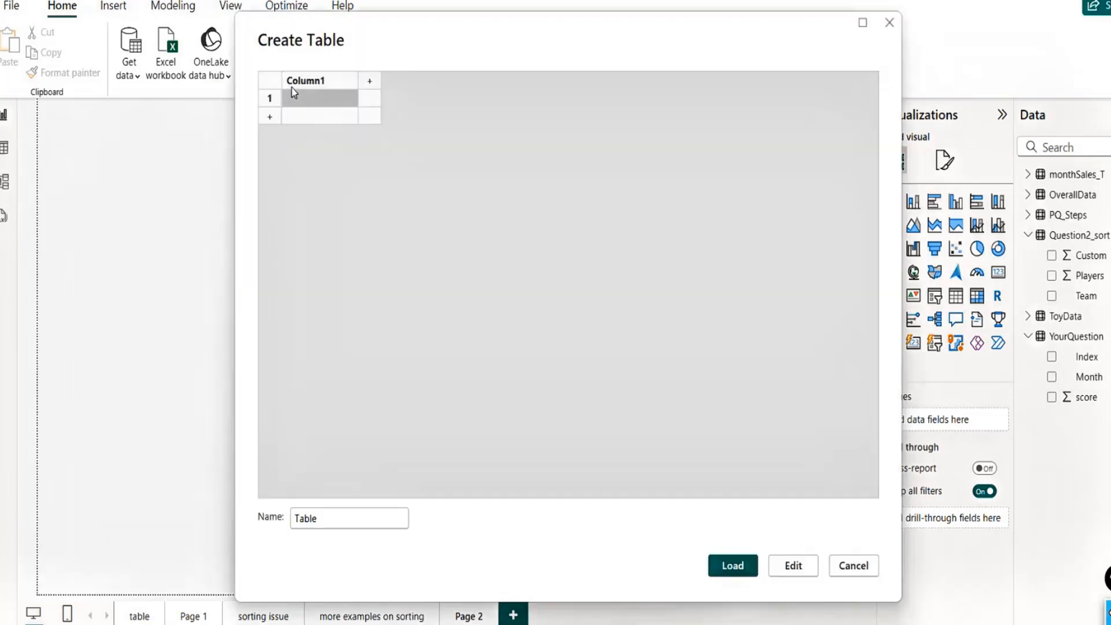
click(304, 85)
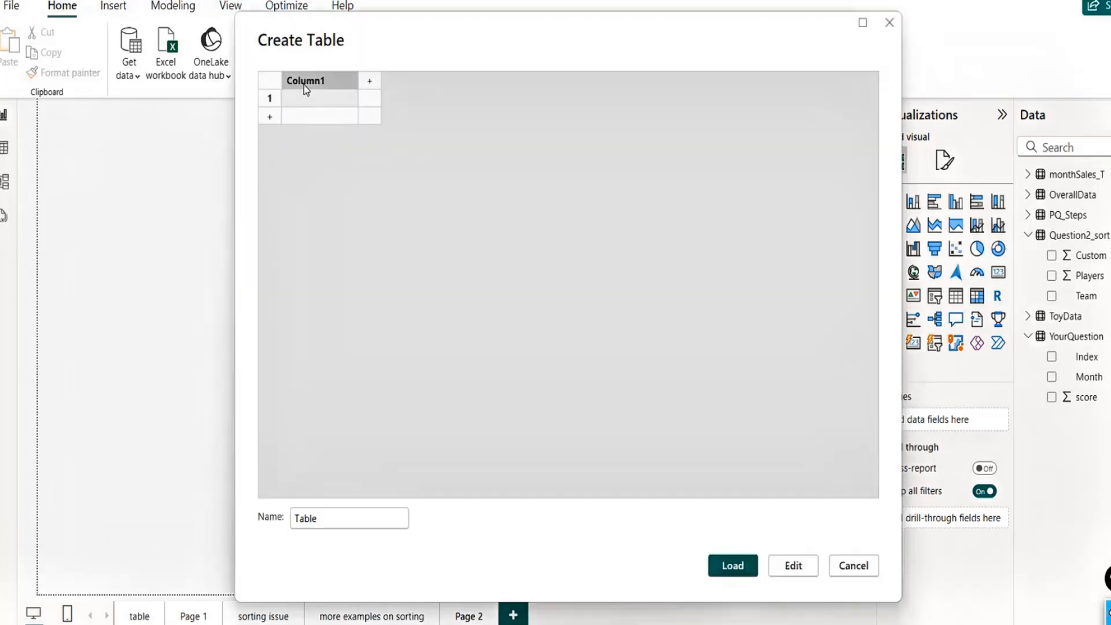
key(ctrl+v)
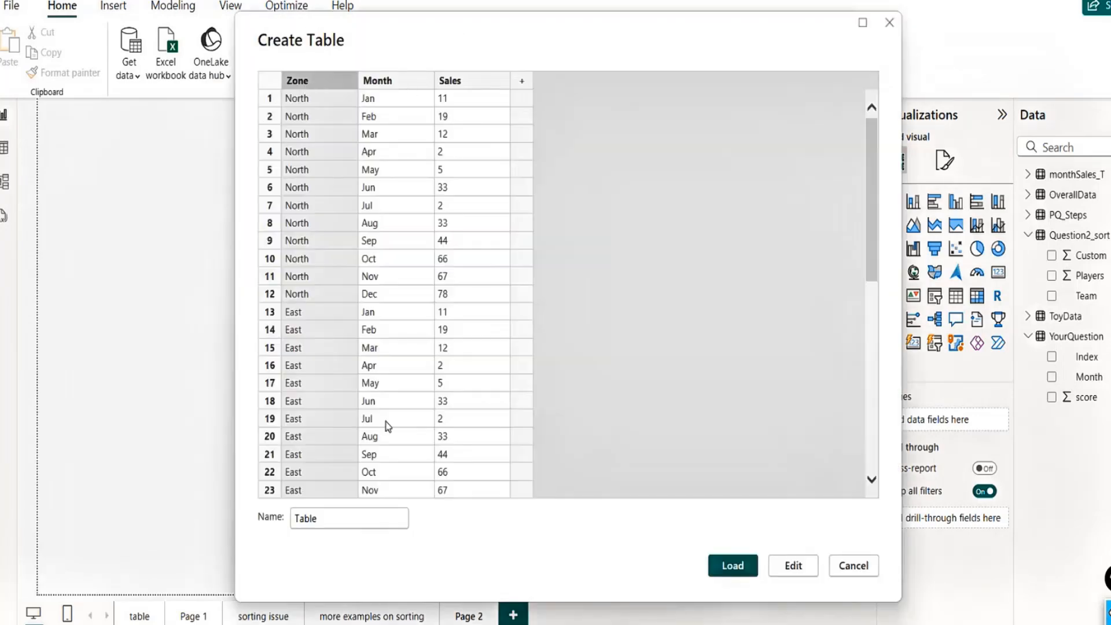
Step: Name the new table Question3_sort and load it into the model
double_click(318, 518)
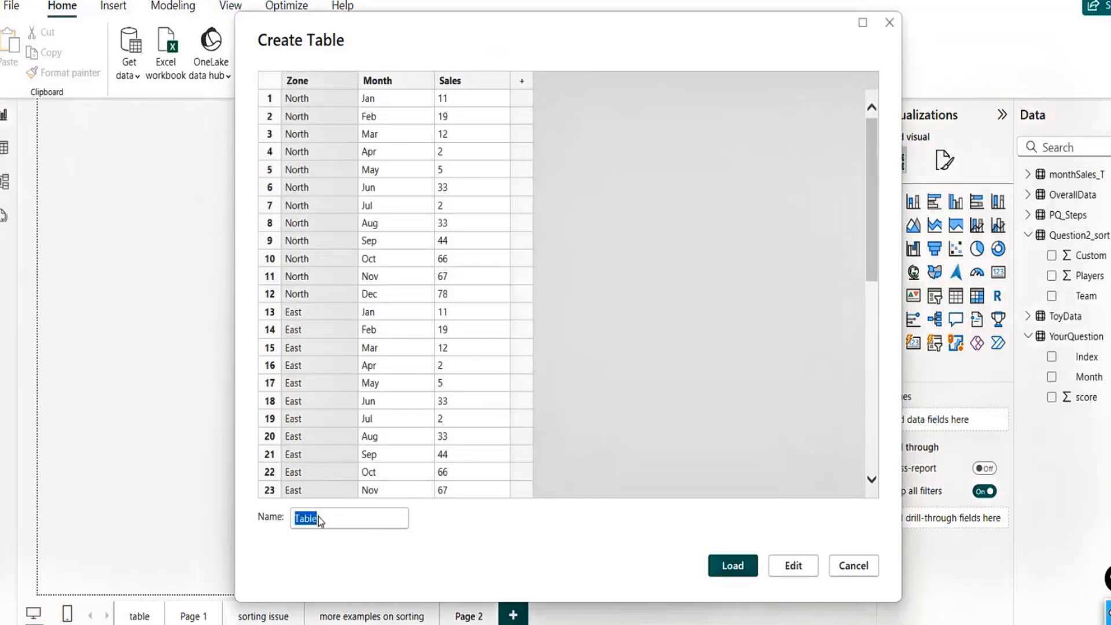
text(Qu)
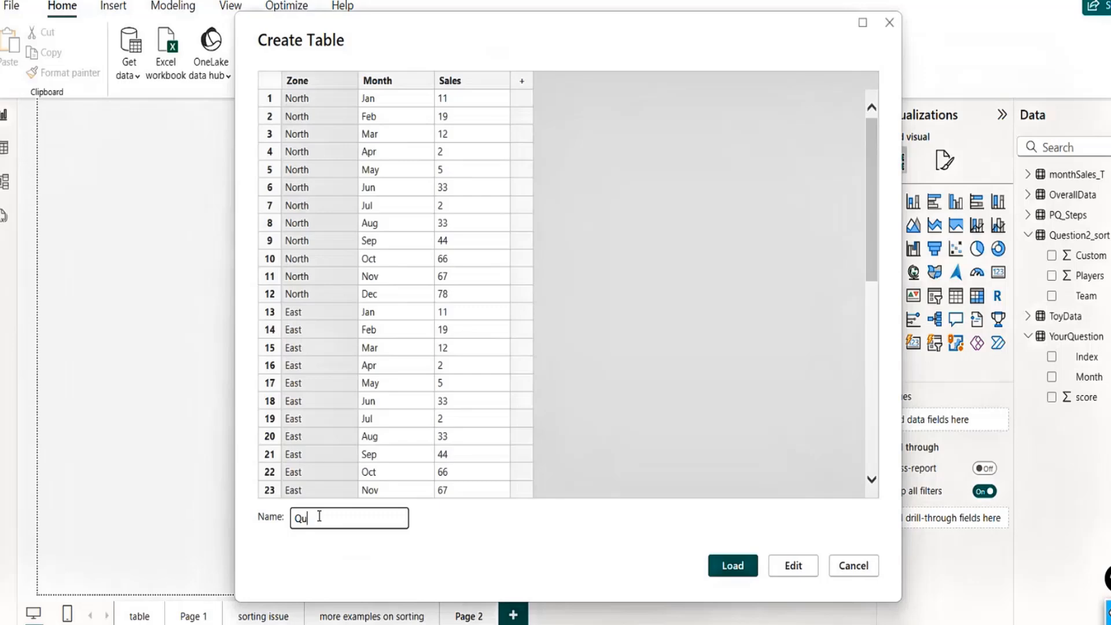
text(estion2)
key(BackSpace)
text(3 )
text(sort)
click(741, 569)
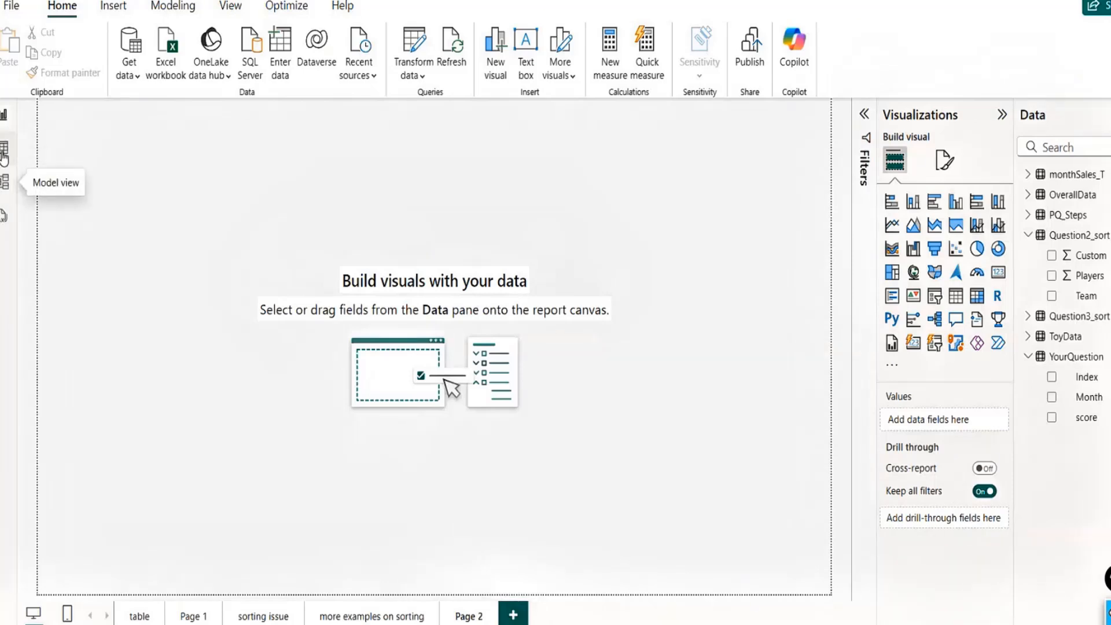
Step: Show the Question3_sort data in Table view, and open its query in the Power Query Editor
click(4, 149)
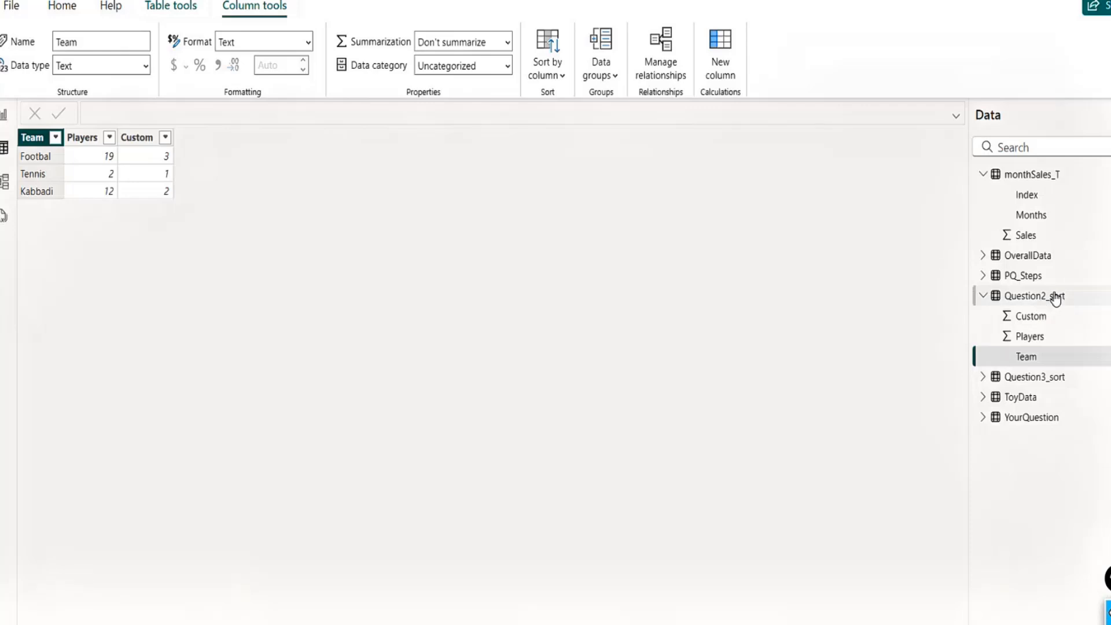
click(1035, 382)
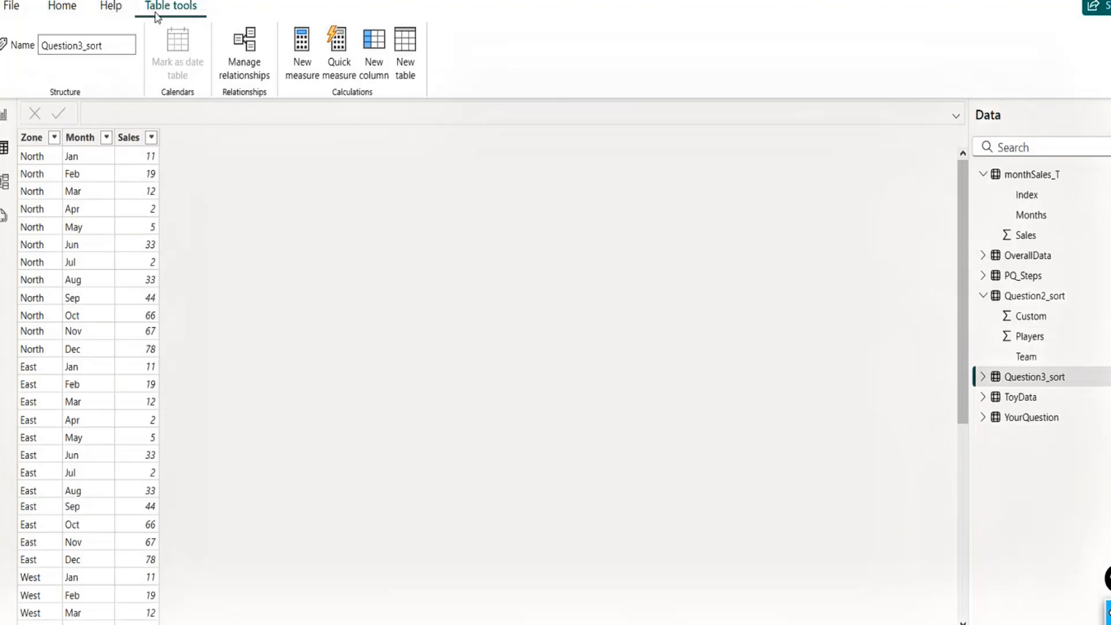
click(62, 7)
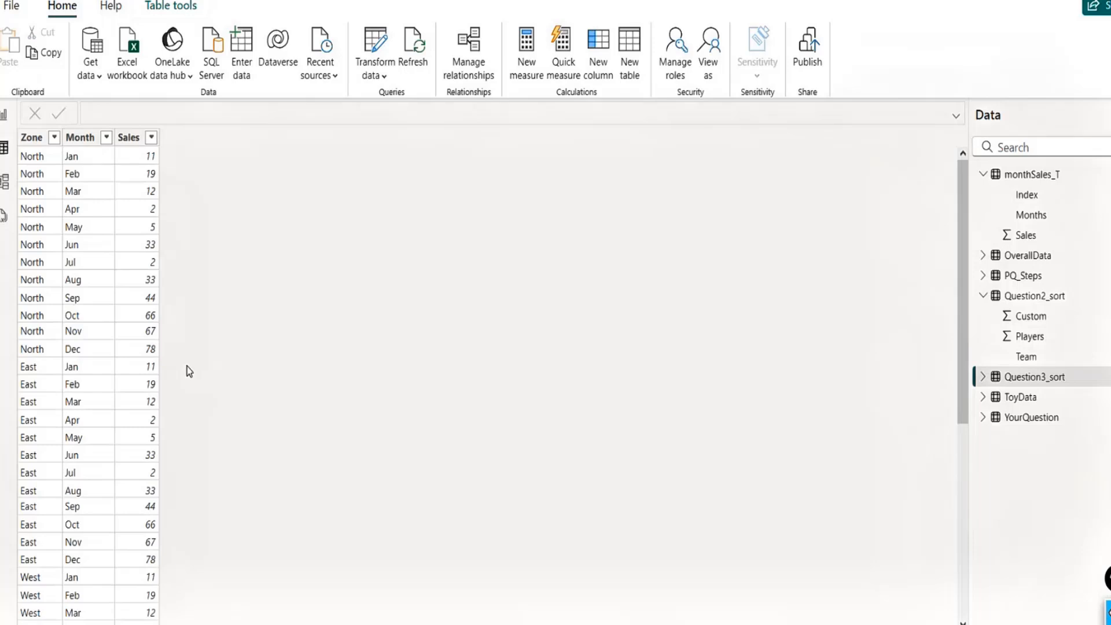
click(383, 76)
click(399, 99)
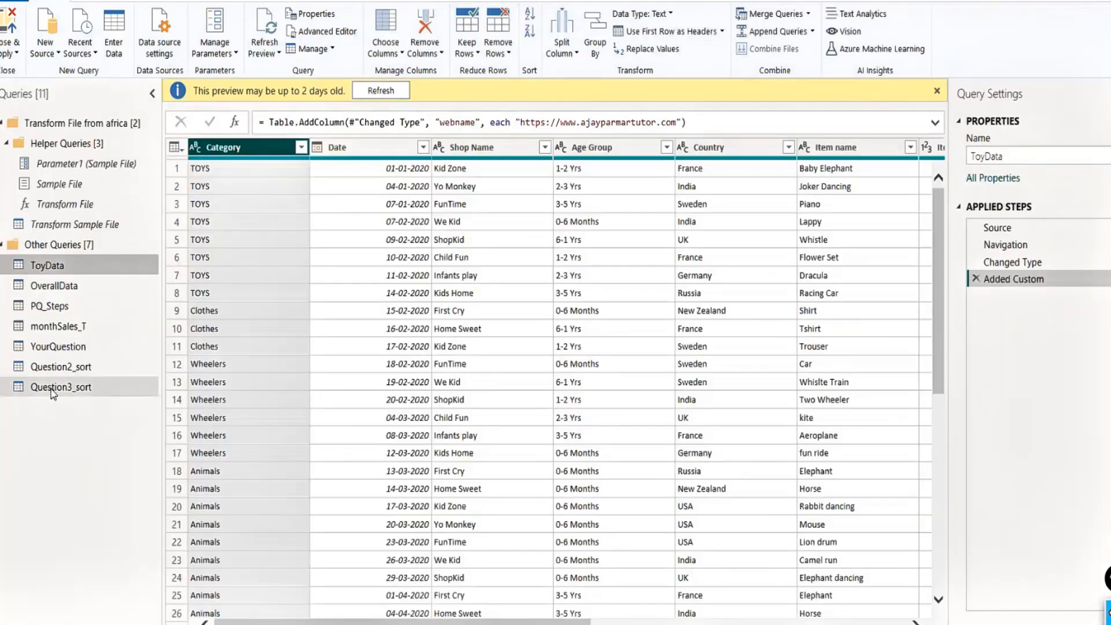
click(53, 389)
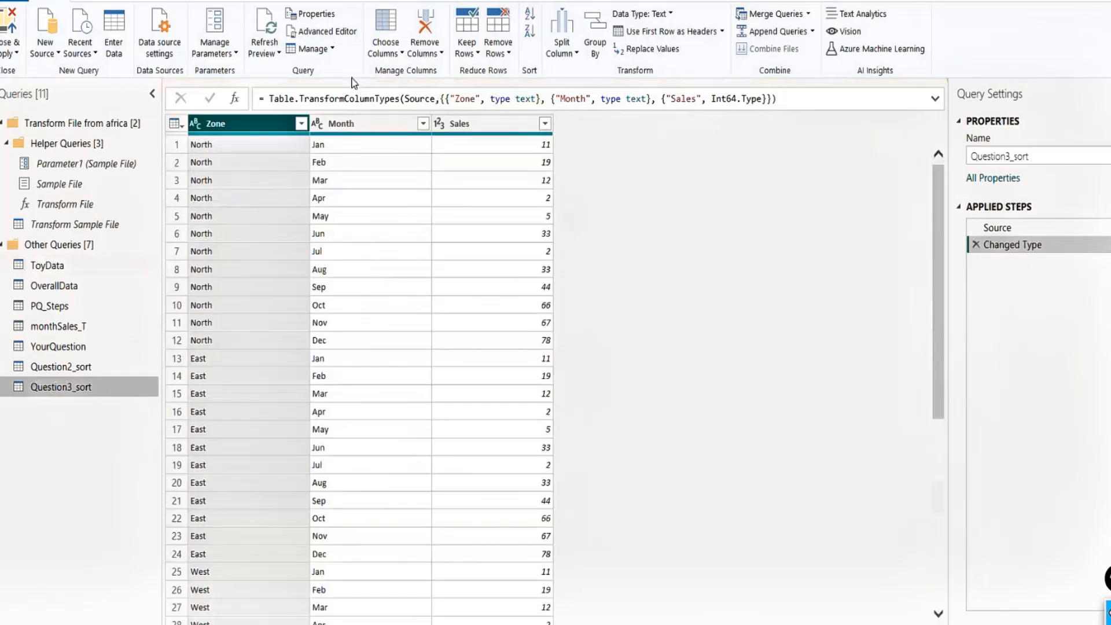
Step: Add an index column starting from 1 to the Question3_sort query
click(168, 3)
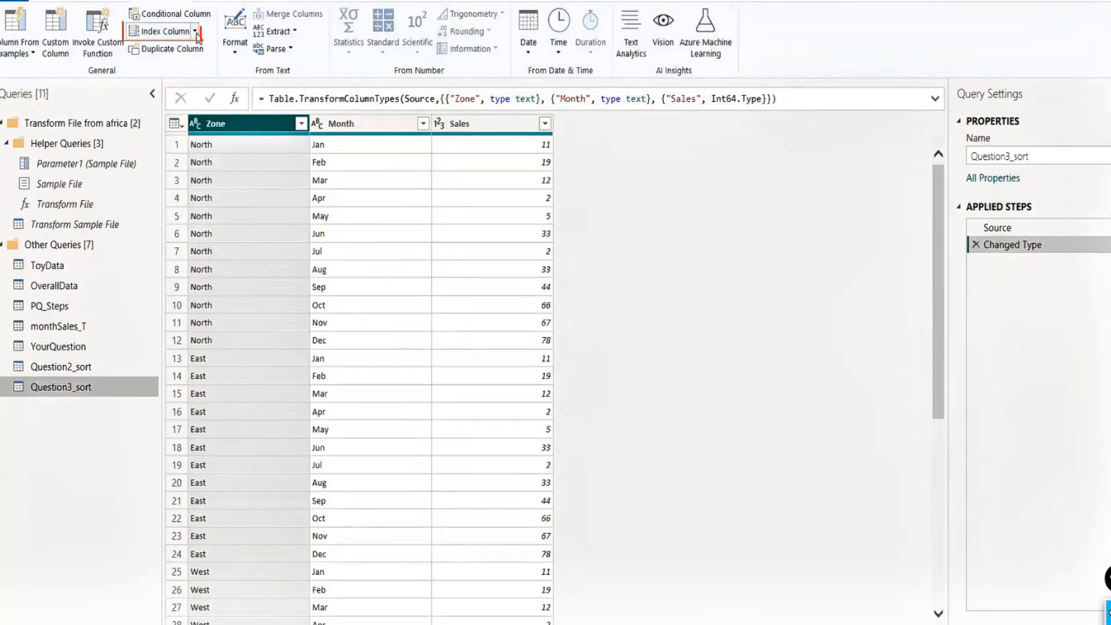
click(196, 33)
click(165, 68)
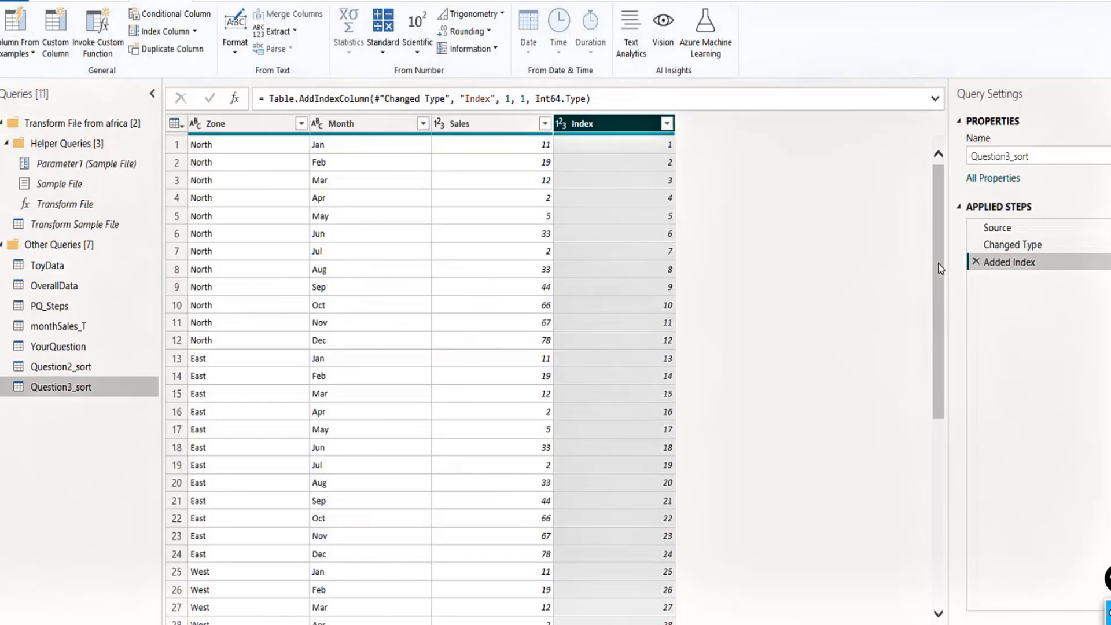
Step: Compare the Month and Index values of the North and East rows, especially the Jan and Dec rows
drag(943, 266, 932, 243)
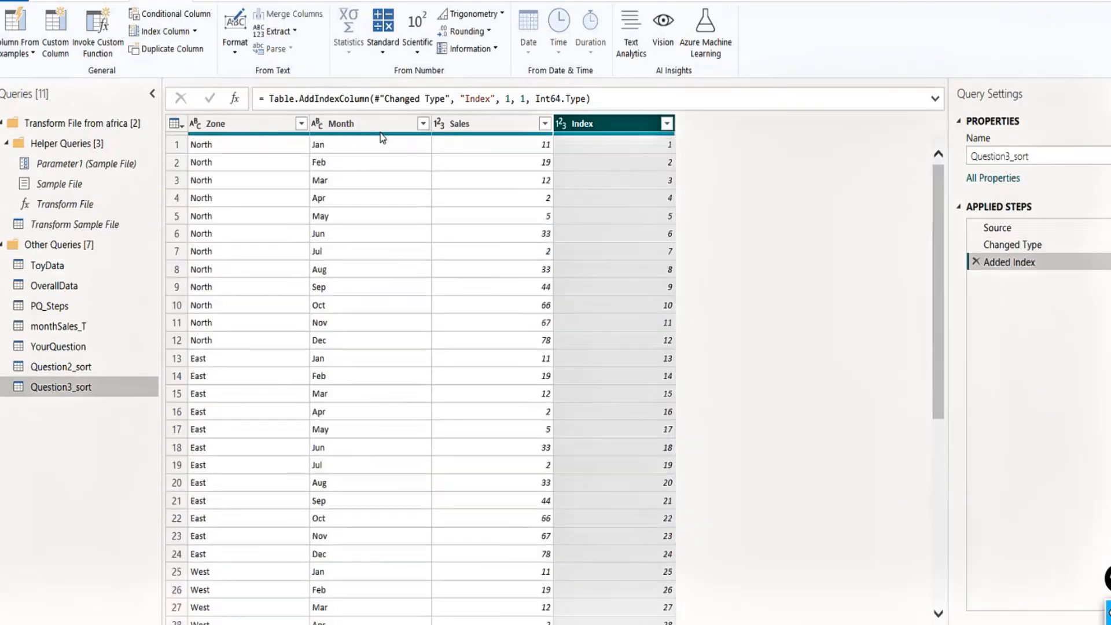
click(560, 146)
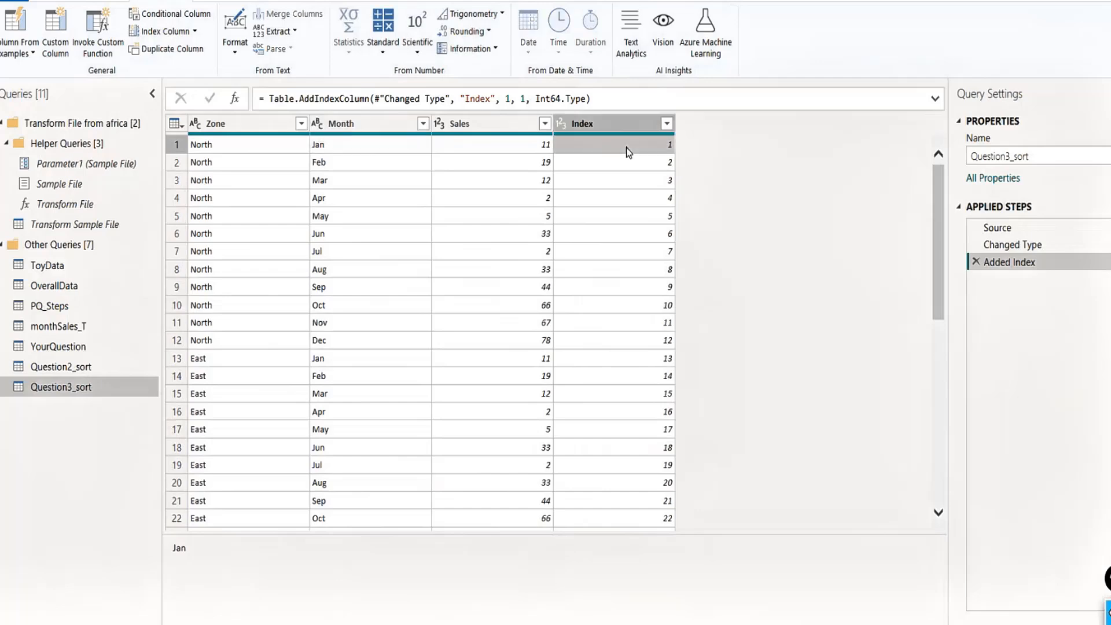
click(640, 362)
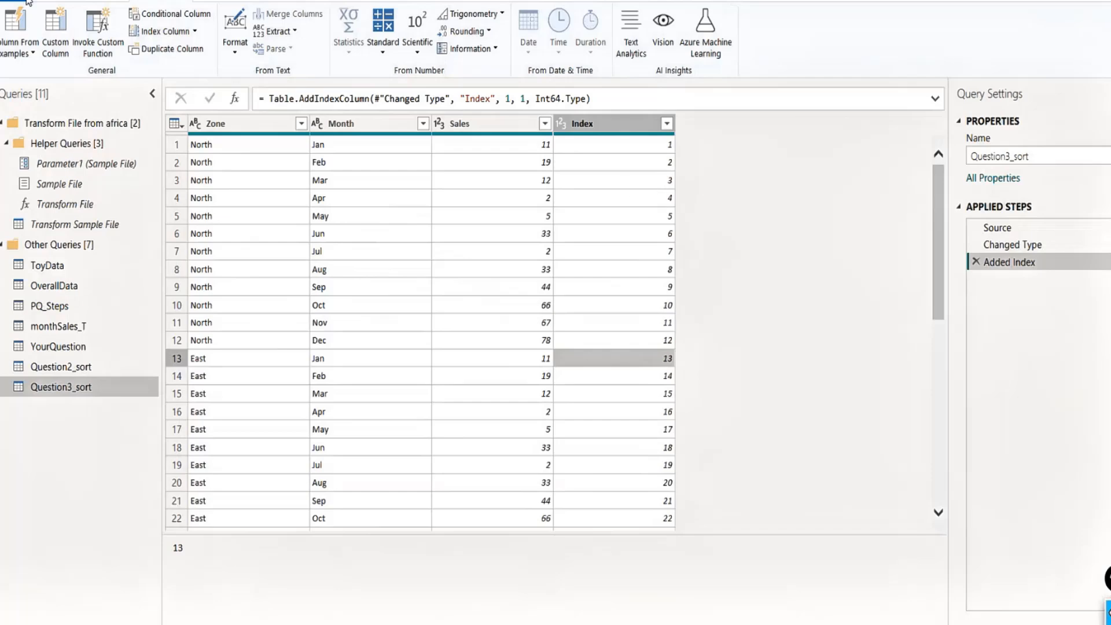
click(44, 1)
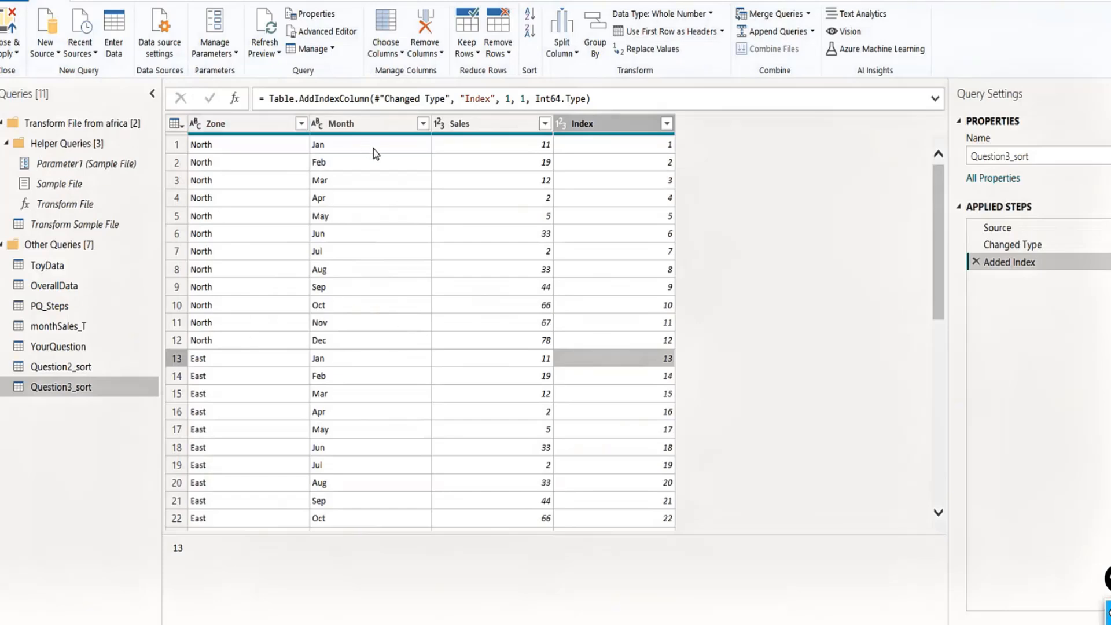
click(328, 359)
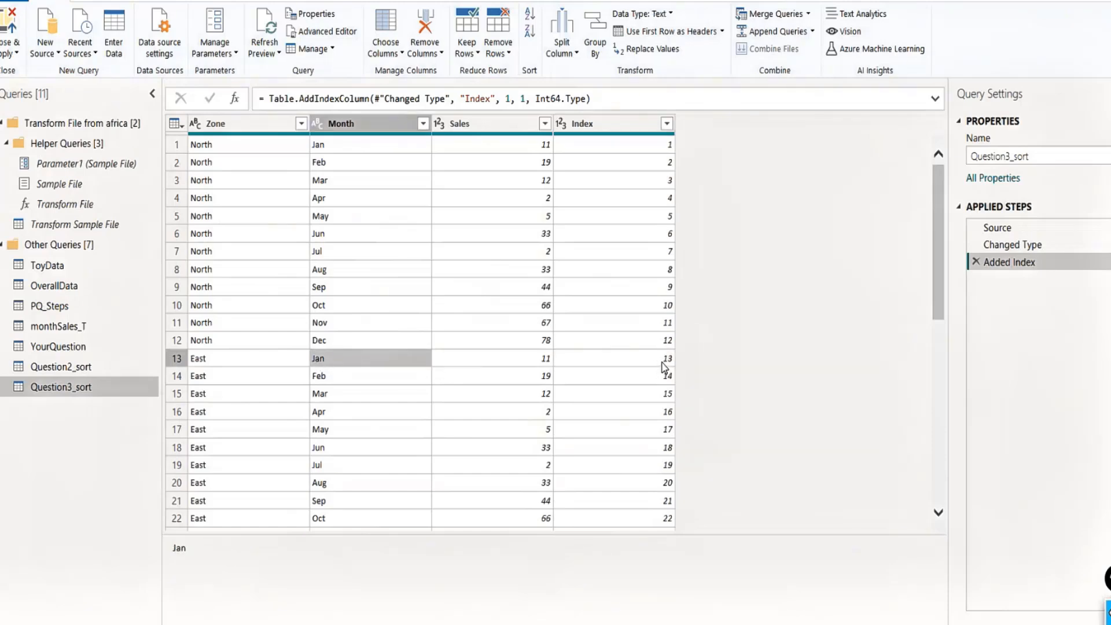
click(348, 342)
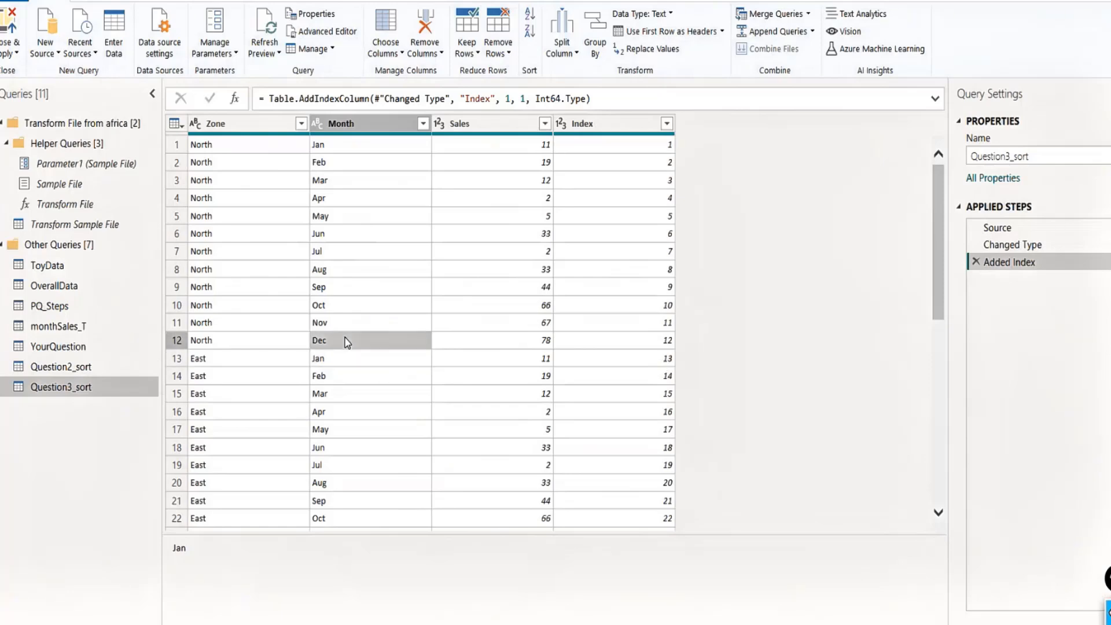
click(253, 341)
click(641, 328)
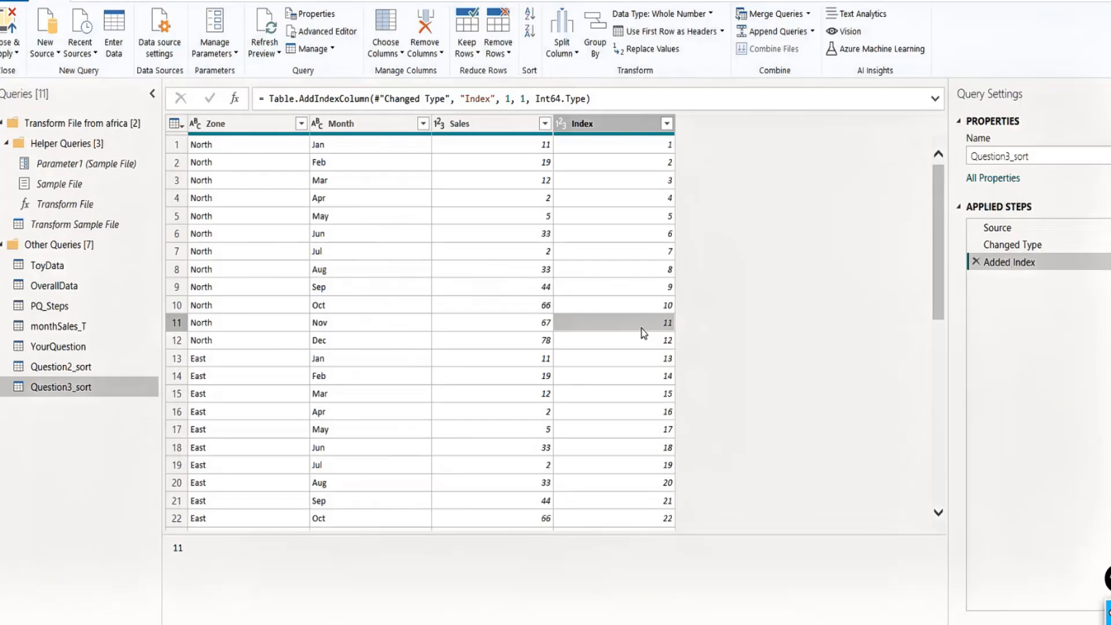
Step: Close and apply the query changes, and try to sort the Question3_sort Month column by Index
click(15, 52)
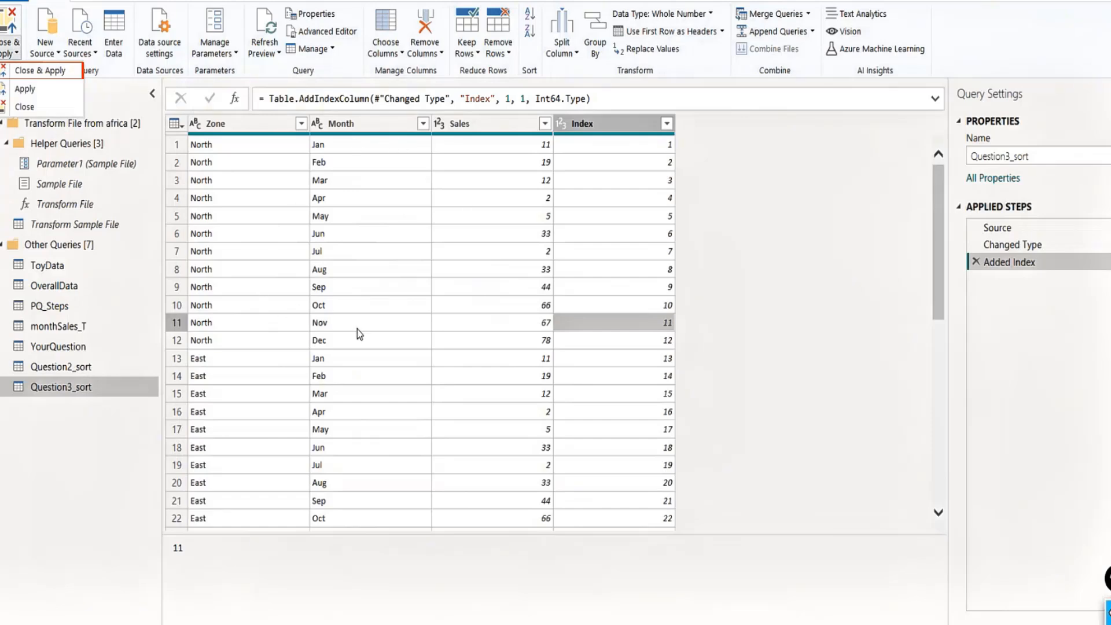
click(42, 70)
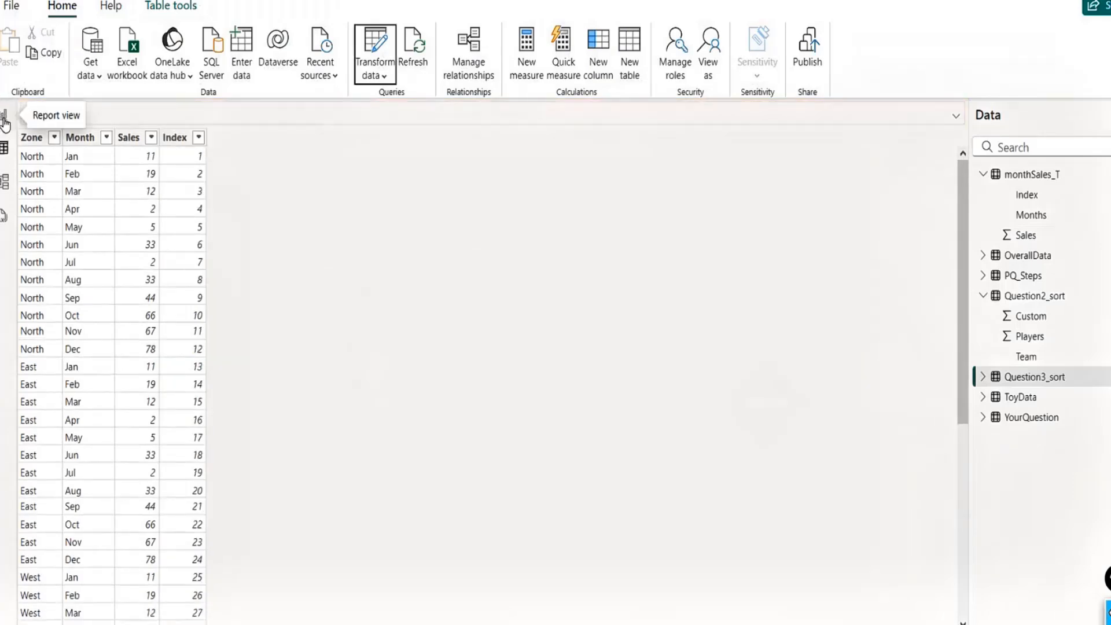
click(29, 139)
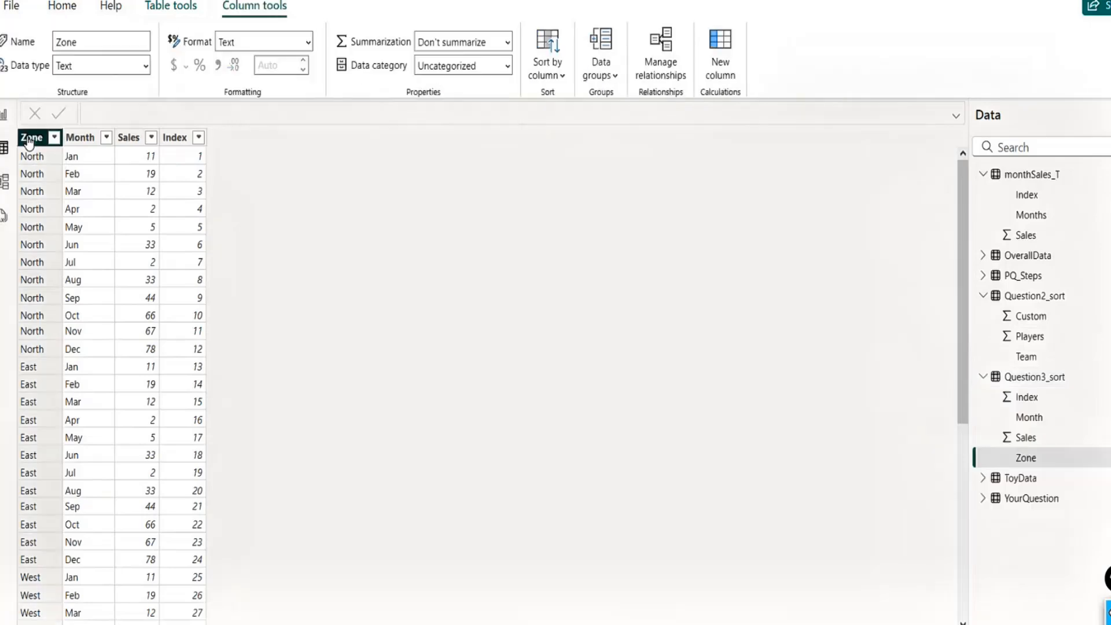
click(83, 138)
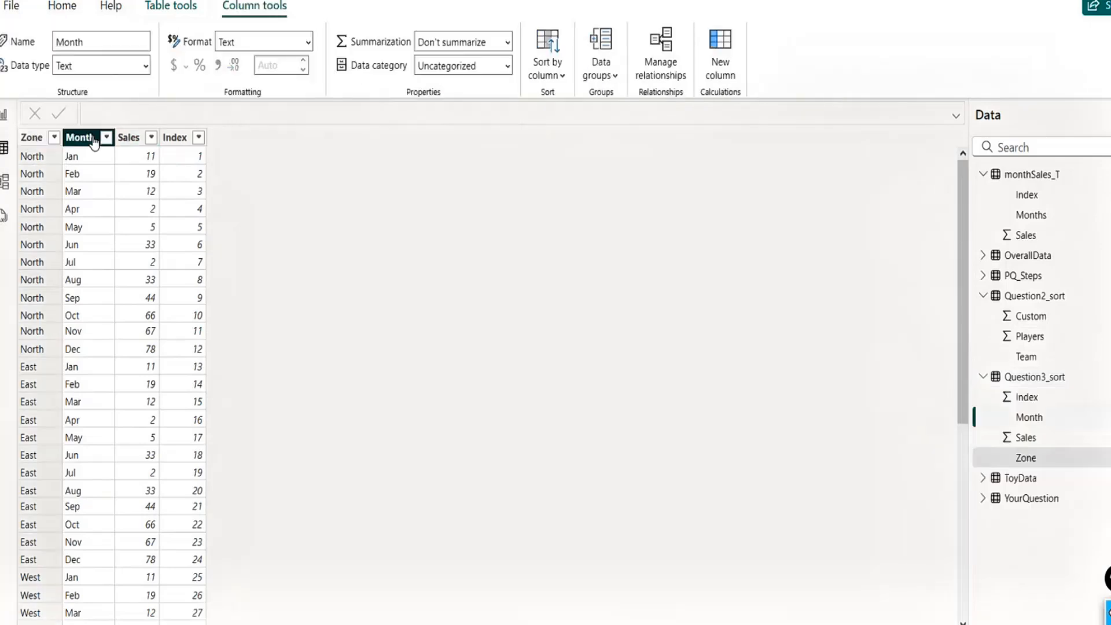
click(557, 74)
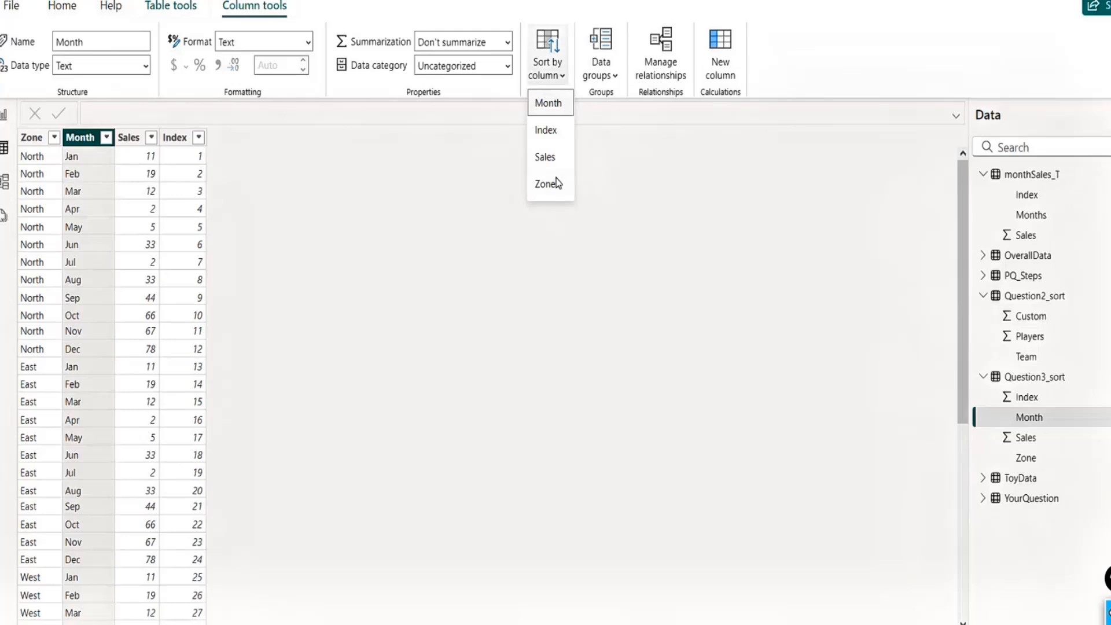
click(544, 131)
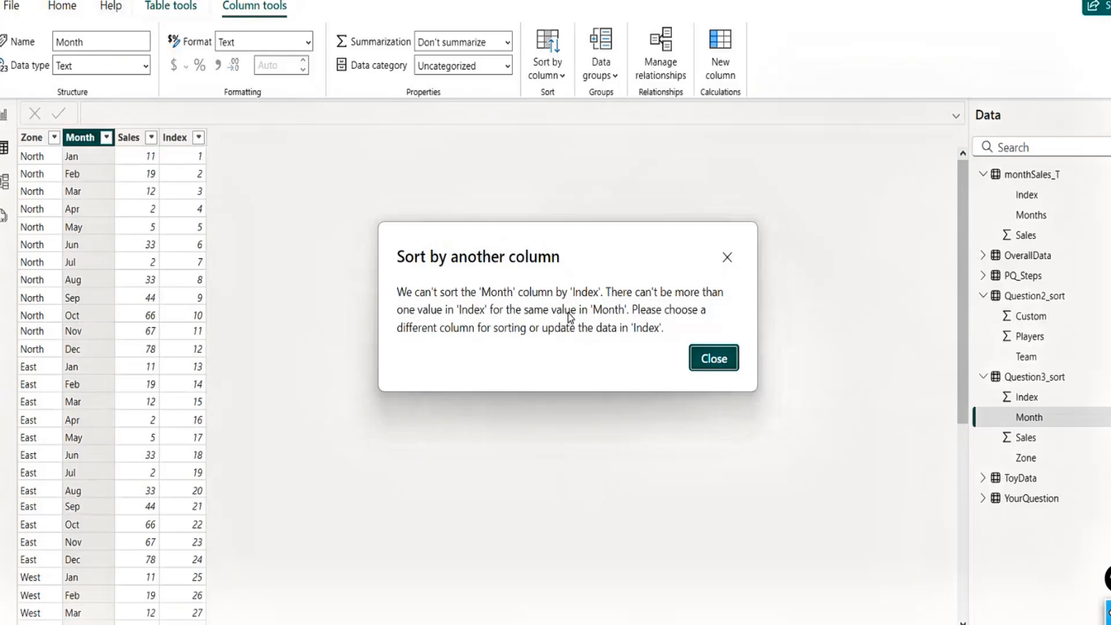
click(713, 360)
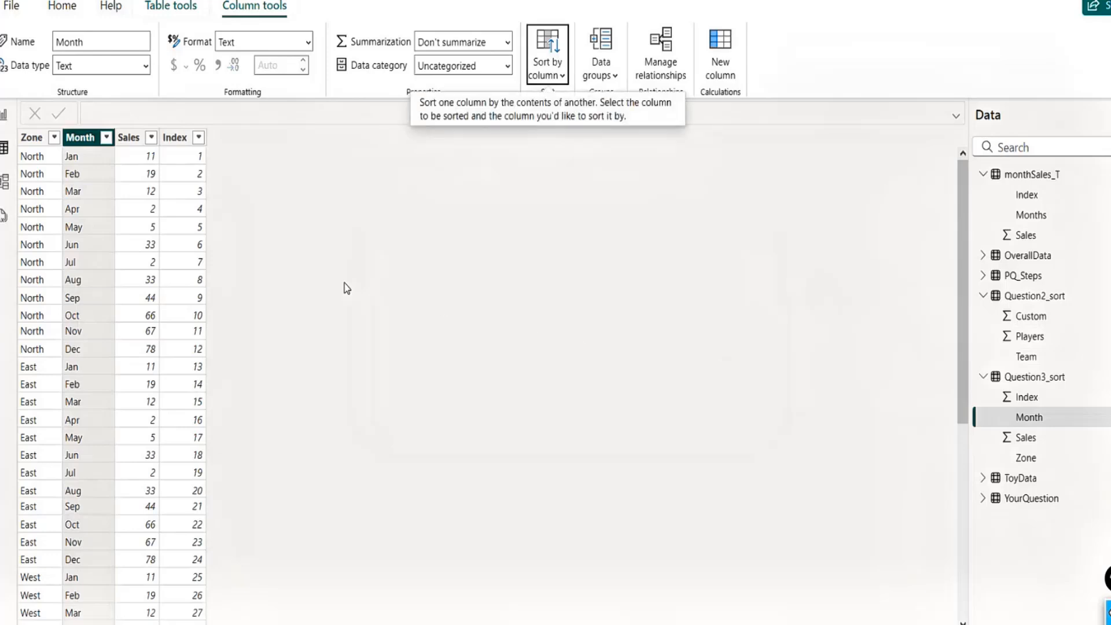
Step: Filter the Month column to Apr only and compare the Index values of the remaining rows
click(106, 137)
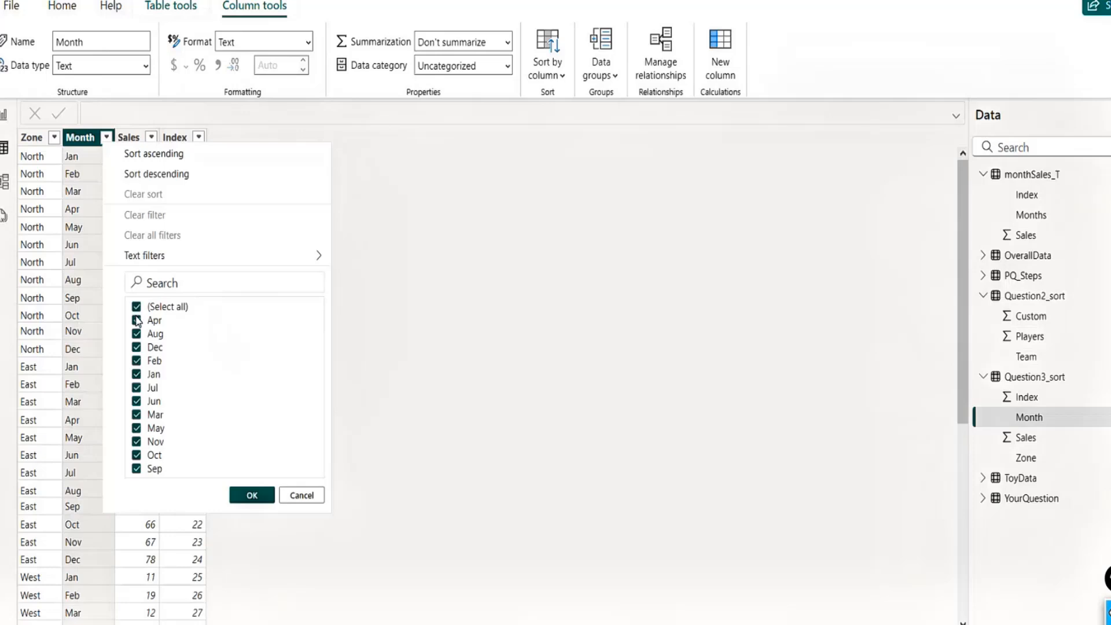
click(136, 308)
click(137, 320)
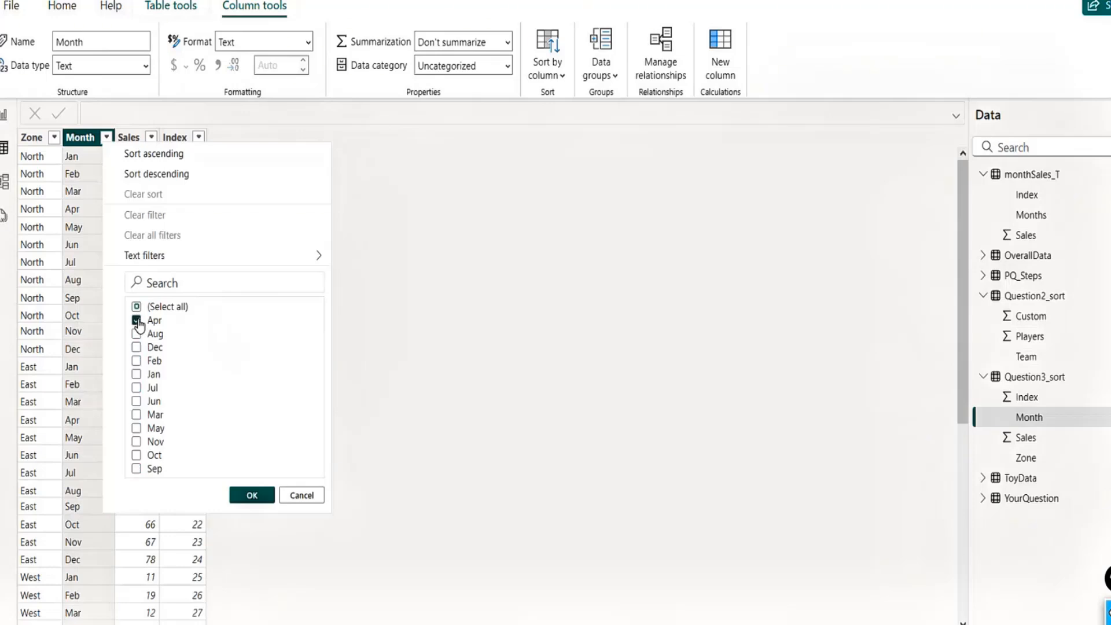
click(254, 498)
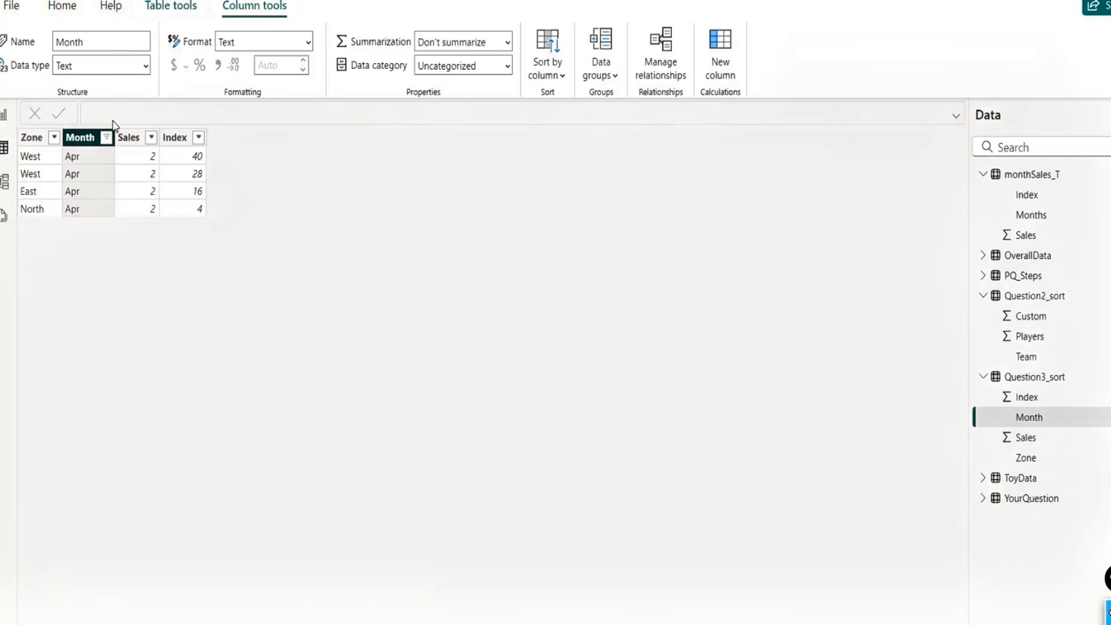
Step: Select all months again in the Month column's filter
click(107, 138)
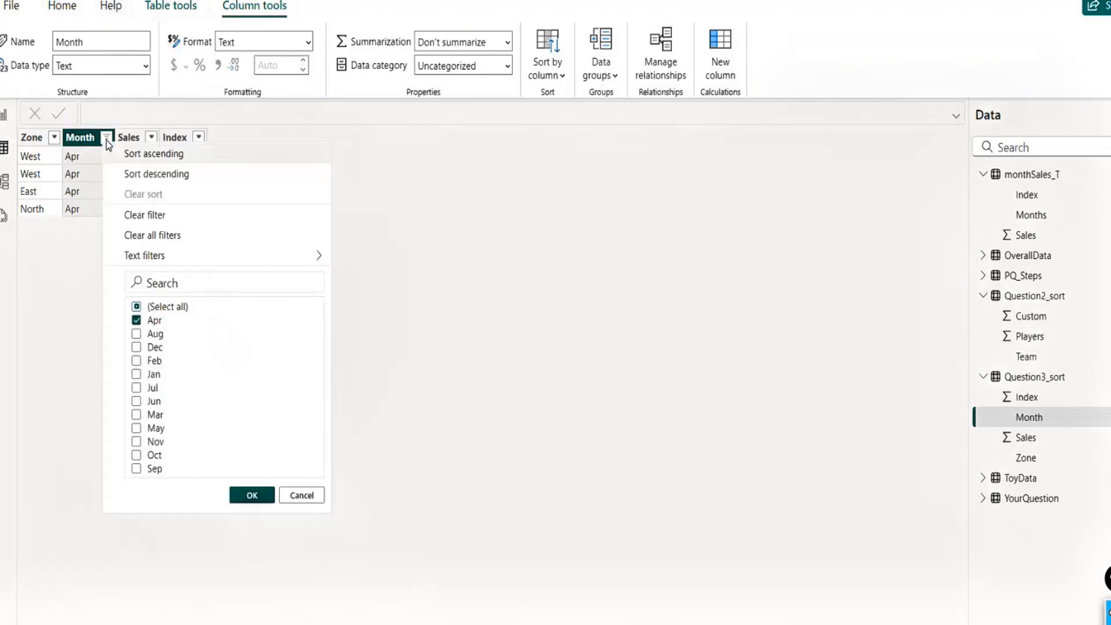
click(136, 307)
click(253, 496)
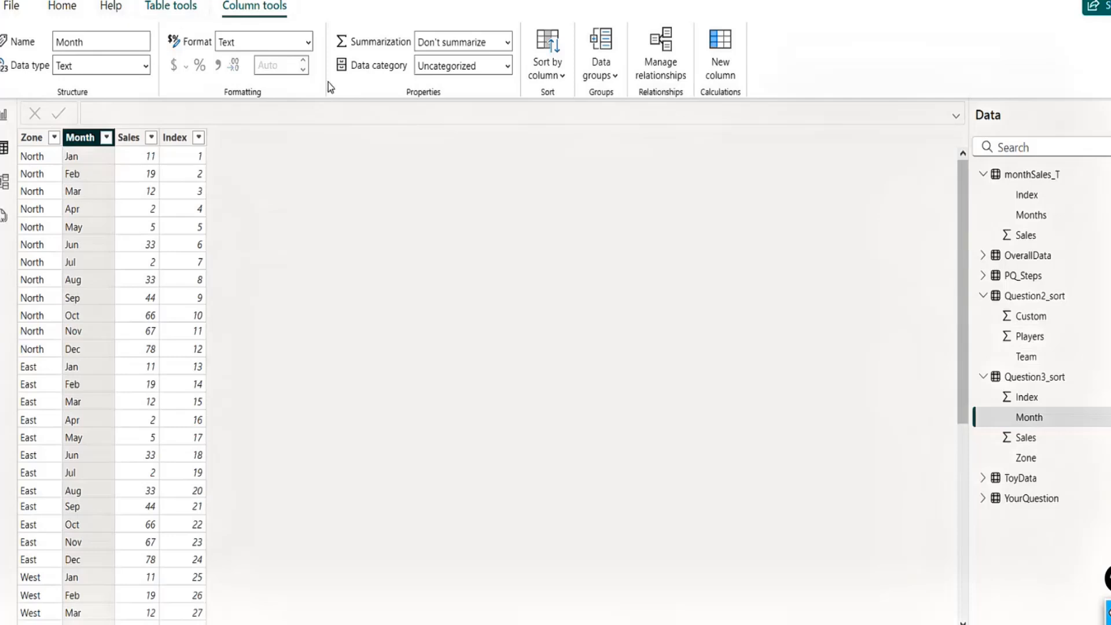
Step: Reopen the Question3_sort query in the Power Query Editor and delete its Added Index step
click(78, 7)
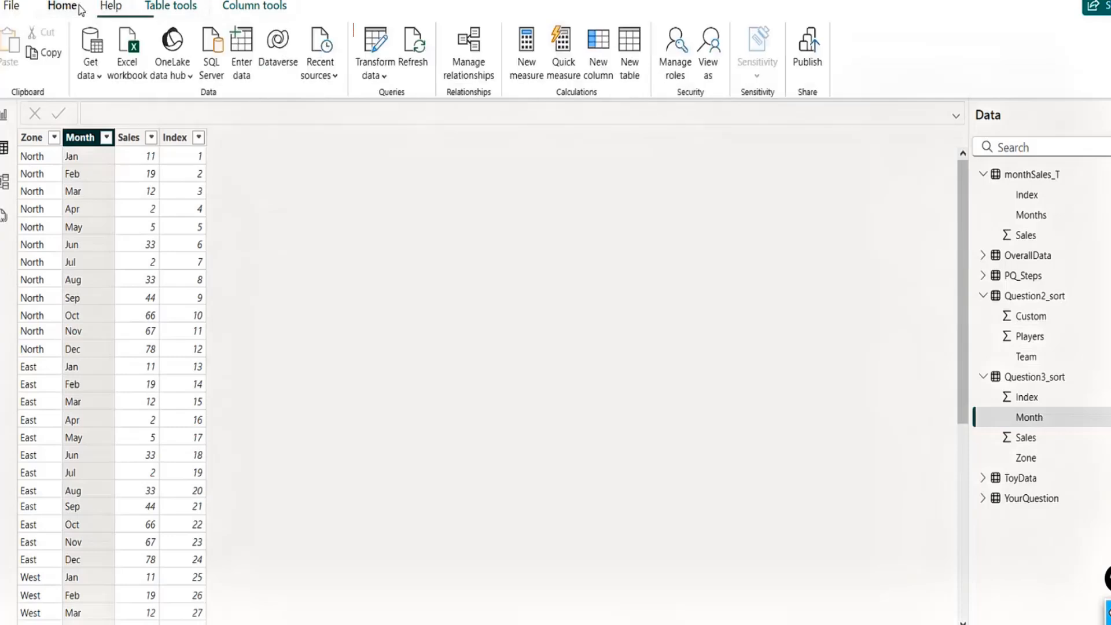
click(377, 42)
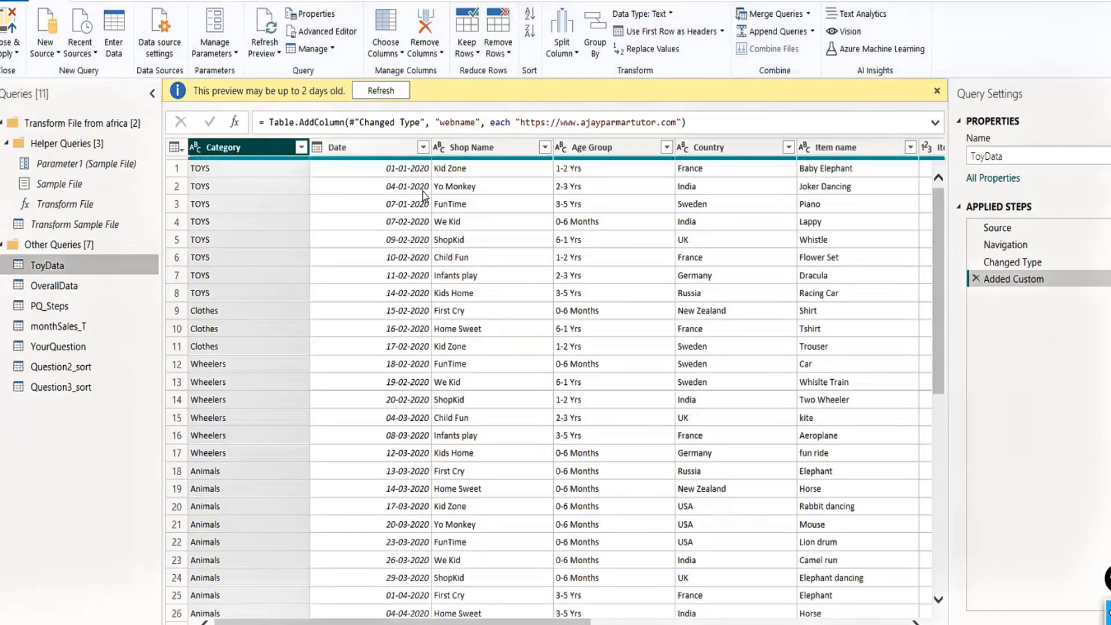
click(92, 388)
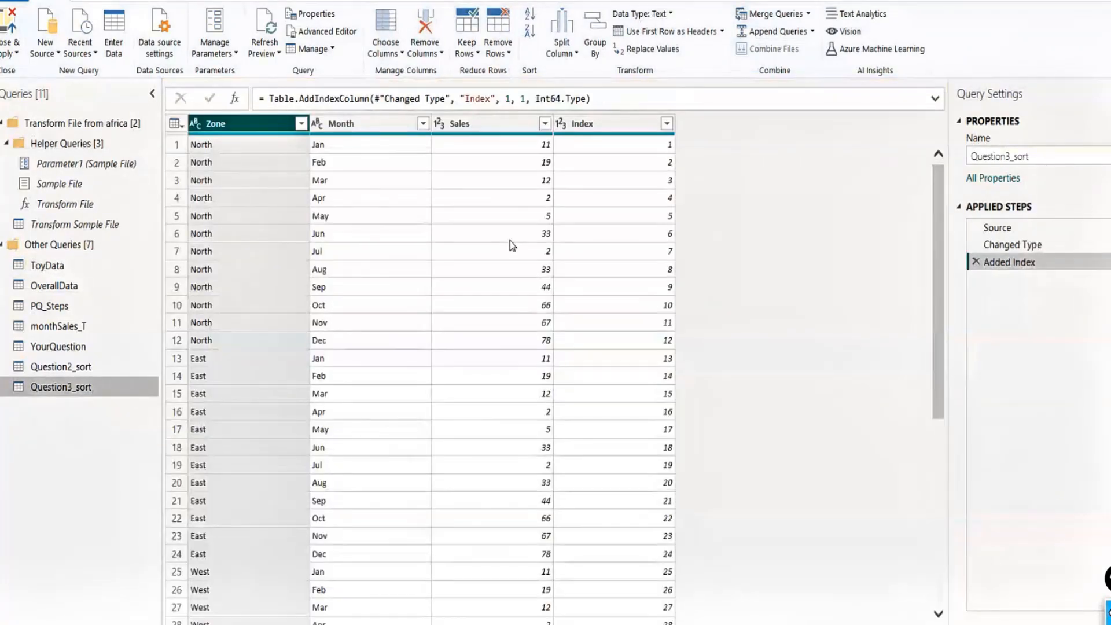
click(976, 264)
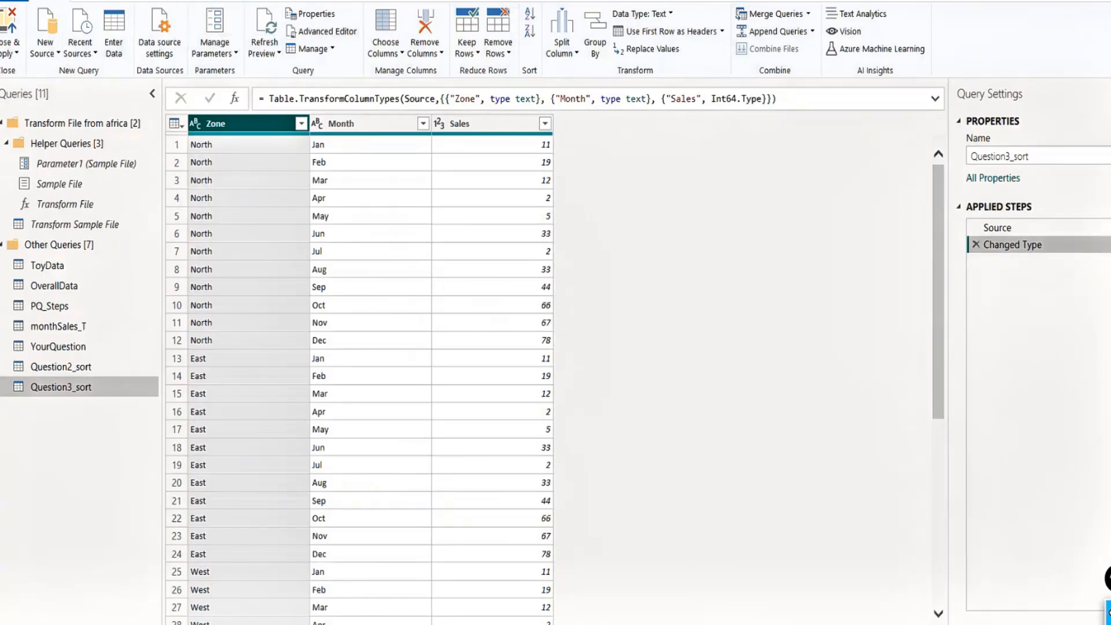
Step: Start a conditional column for Question3_sort and add six Else If clauses to it
click(167, 1)
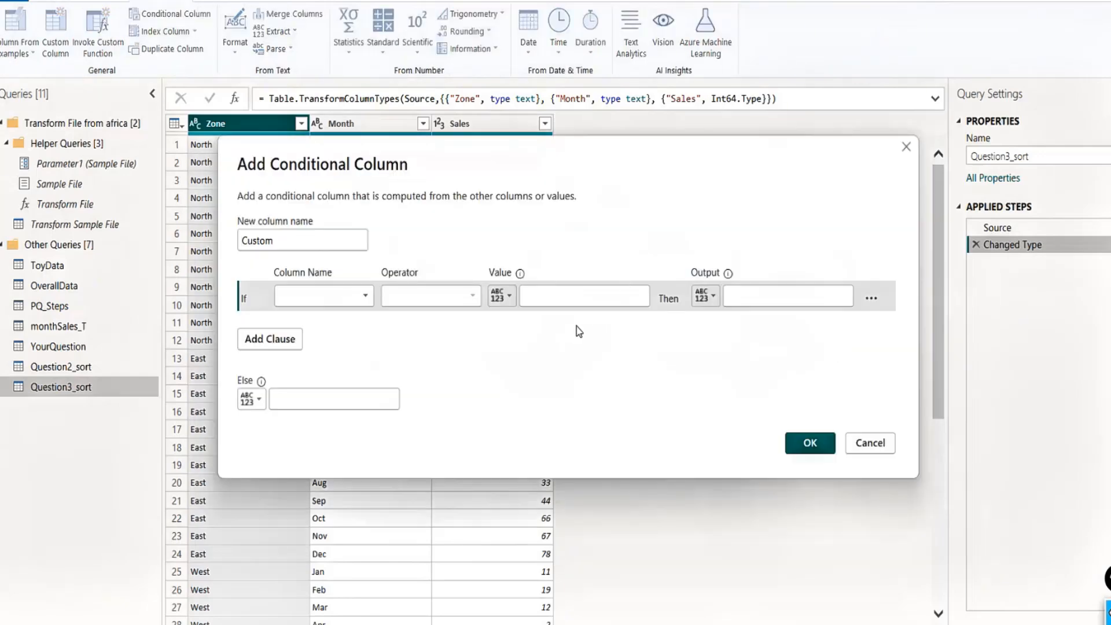
drag(609, 168, 792, 169)
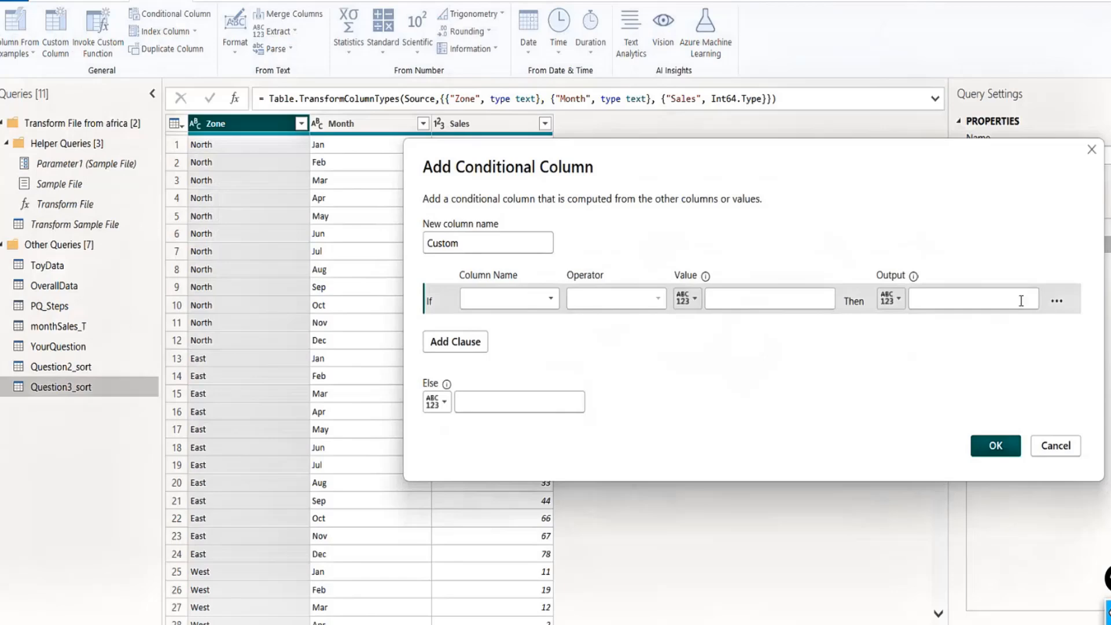
click(449, 346)
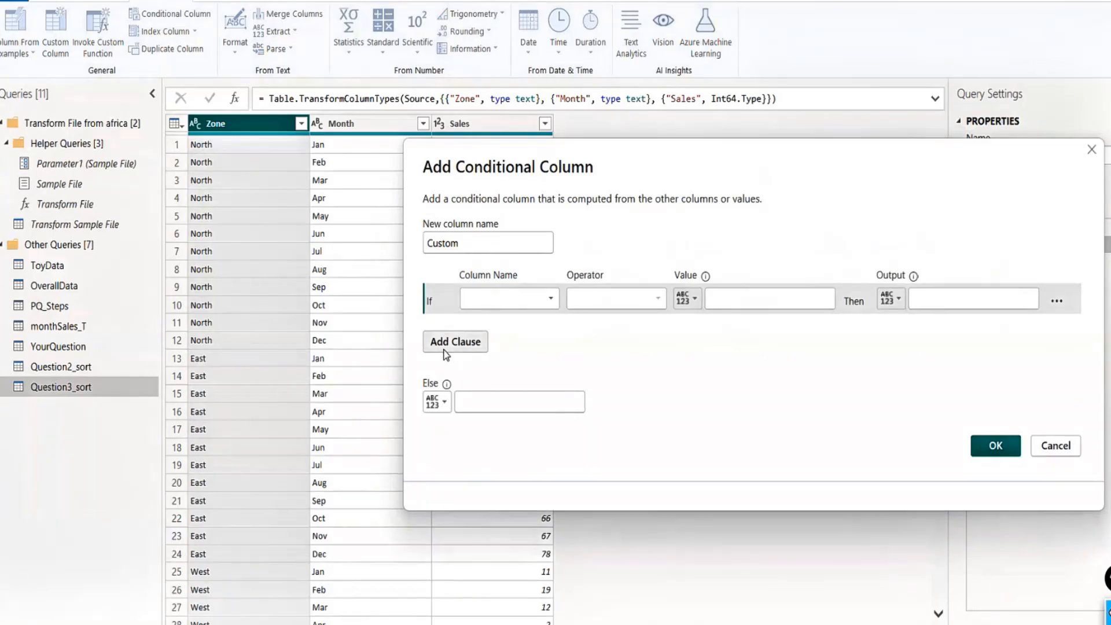
click(449, 378)
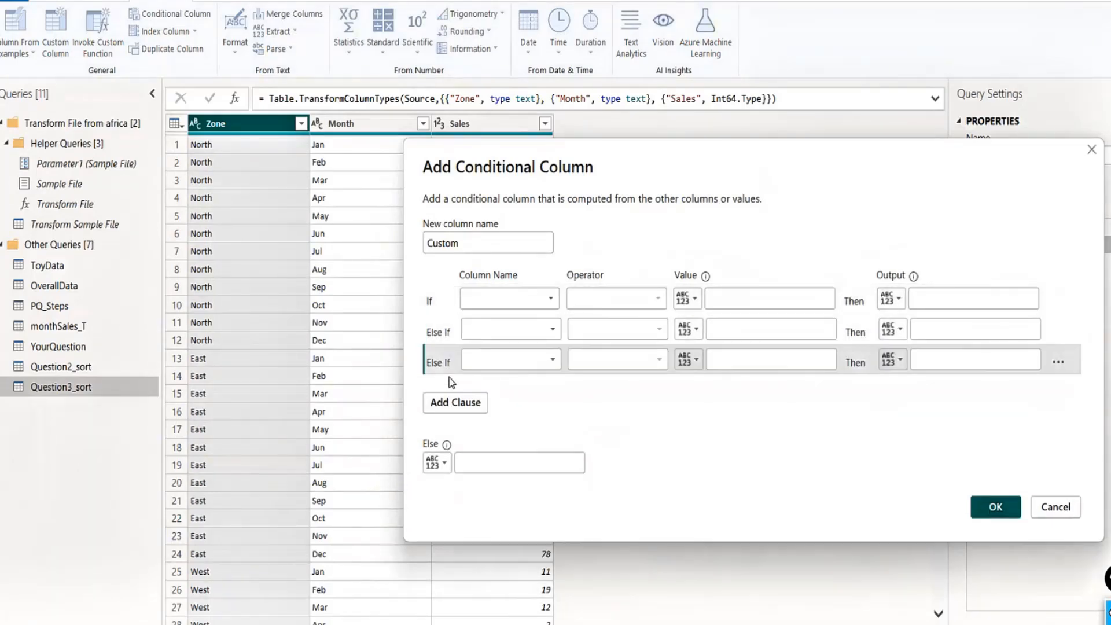
click(457, 404)
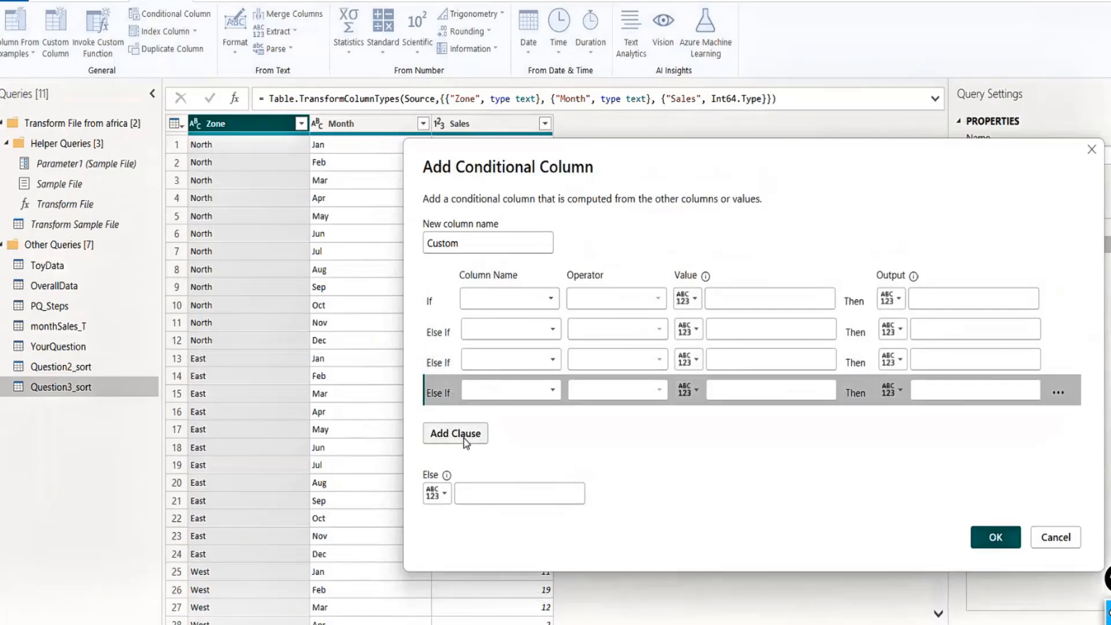
click(465, 438)
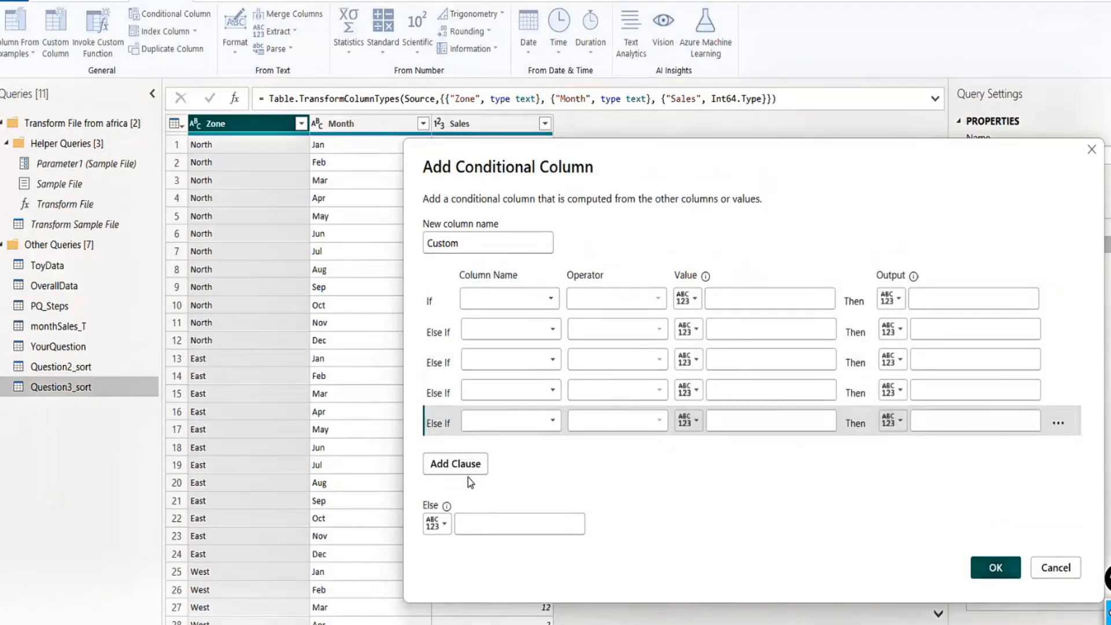
click(454, 468)
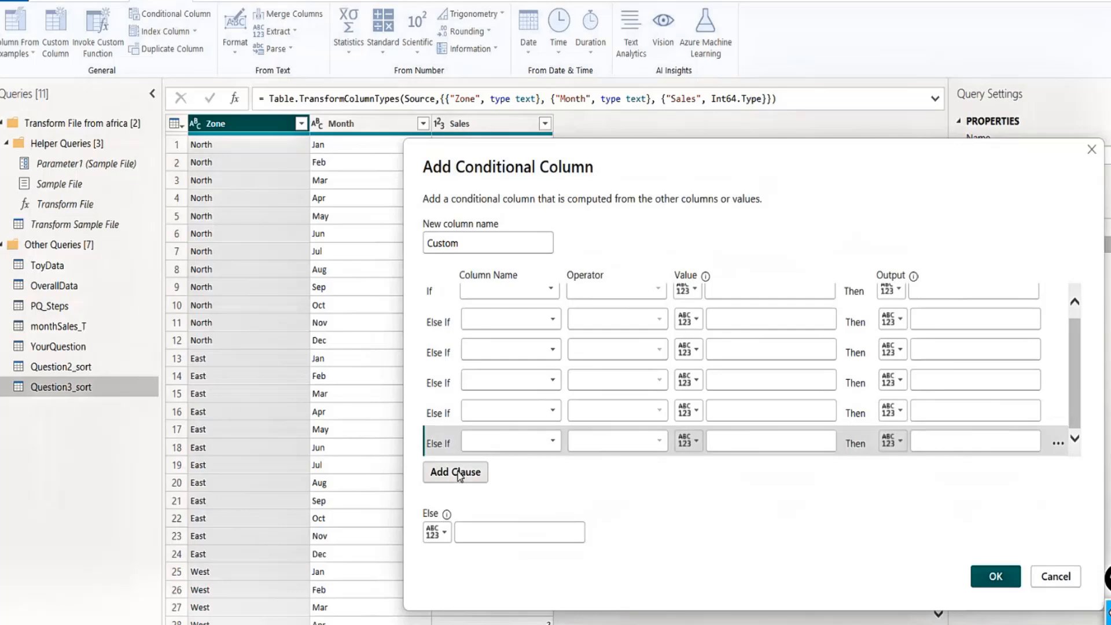
click(456, 471)
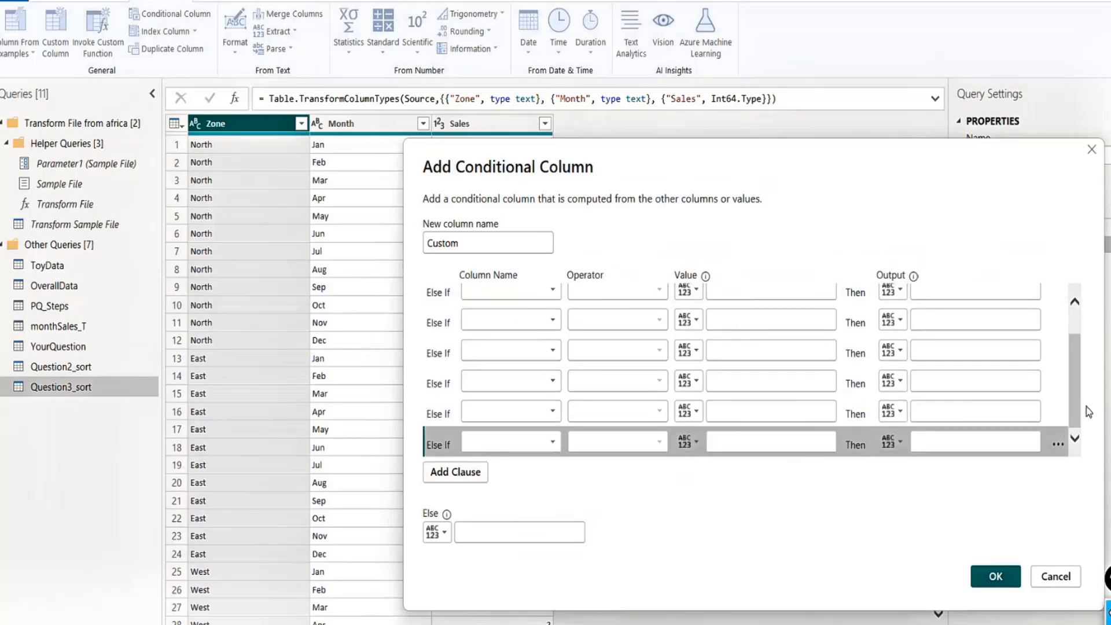
Step: Set the conditional column's clauses to test whether the Month column equals a value
scroll(1075, 409, up, 3)
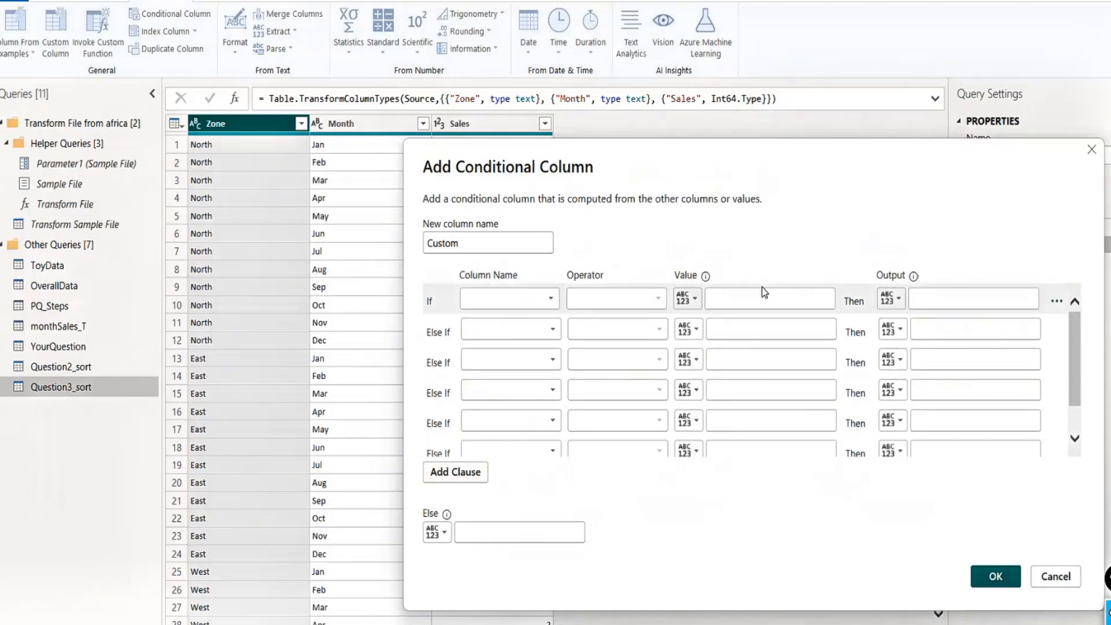
click(547, 303)
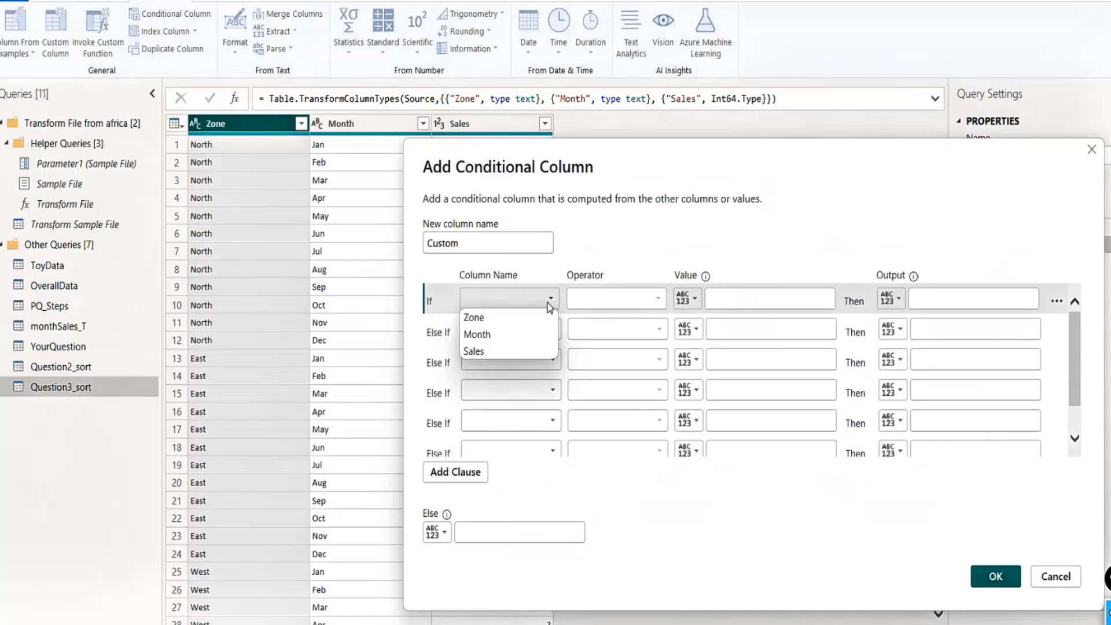
click(504, 336)
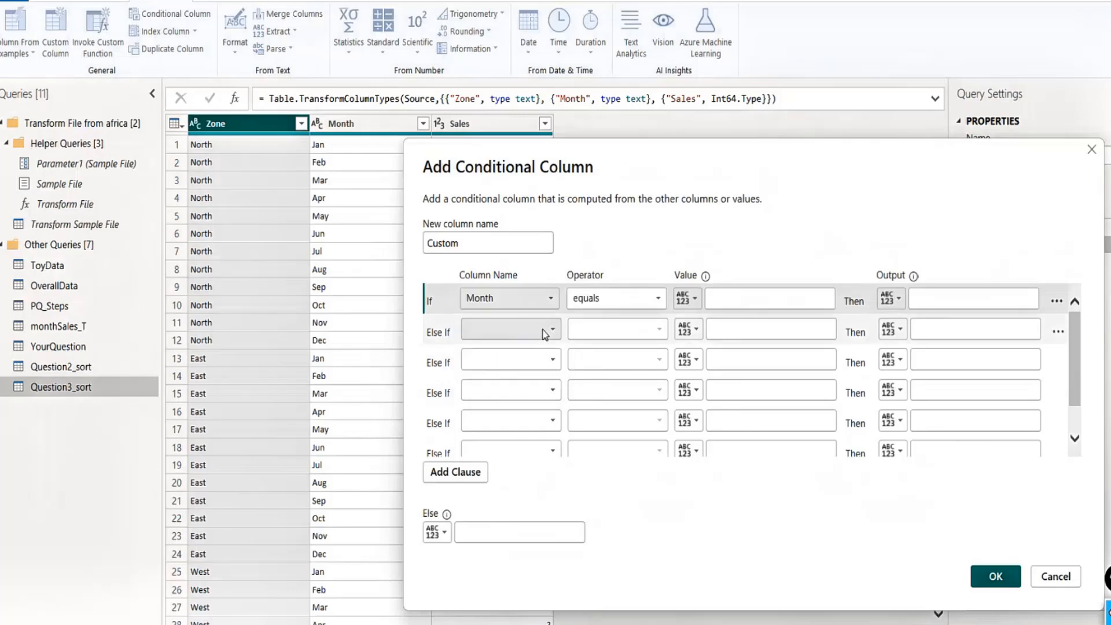
click(545, 331)
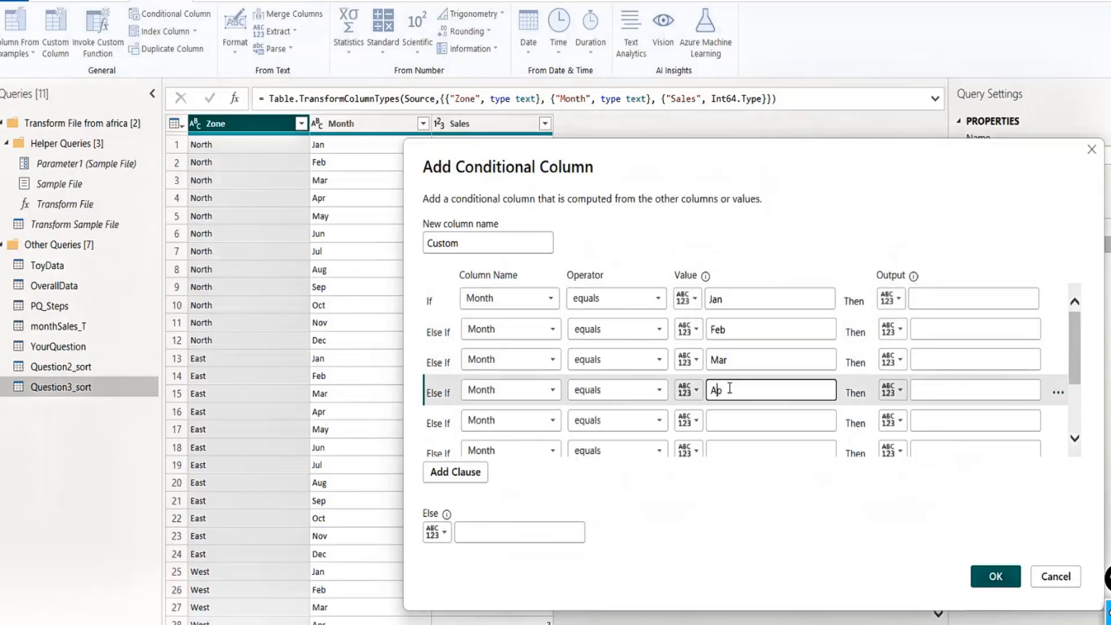
Step: Enter the comparison values of the clauses in calendar order, one month per clause, from Jan through Oct
text(r)
click(736, 419)
text(M)
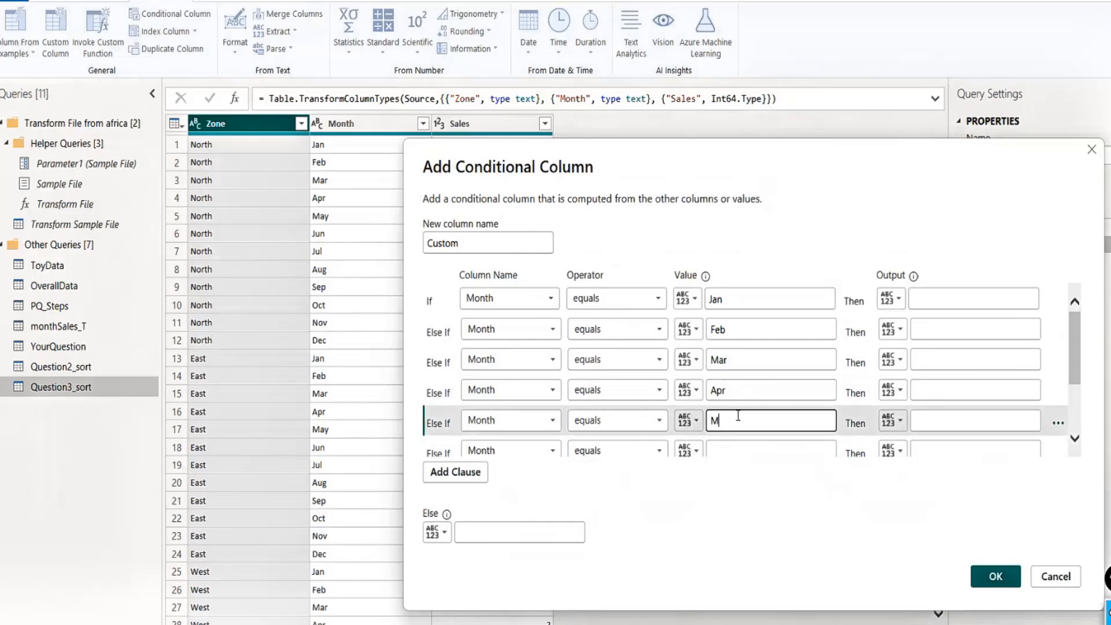
text(ay)
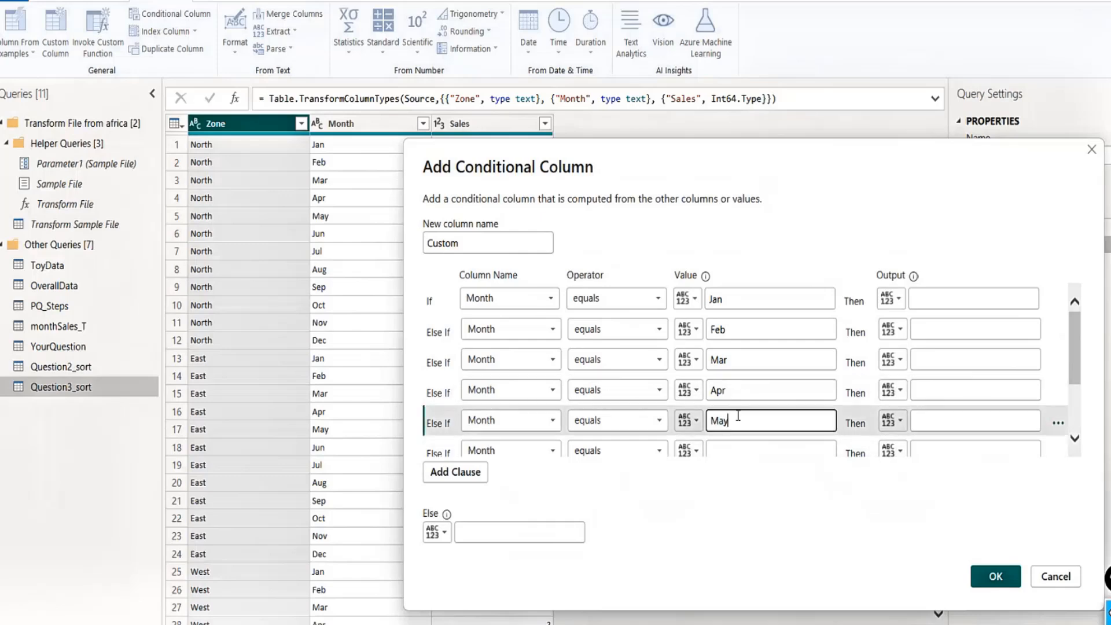
click(734, 448)
text(Jun)
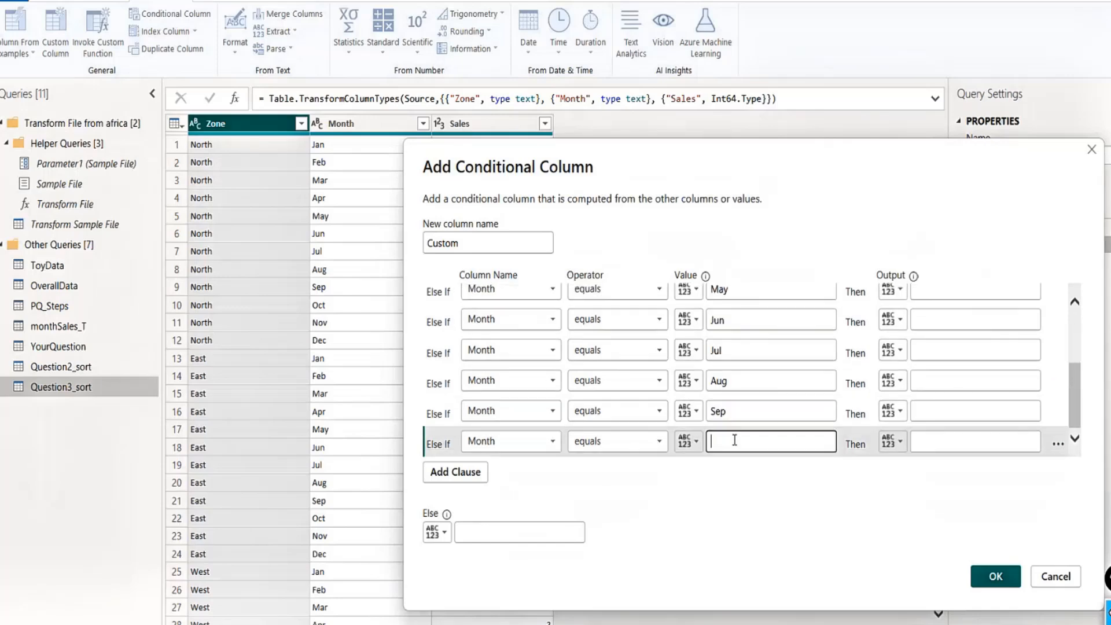
text(Oct)
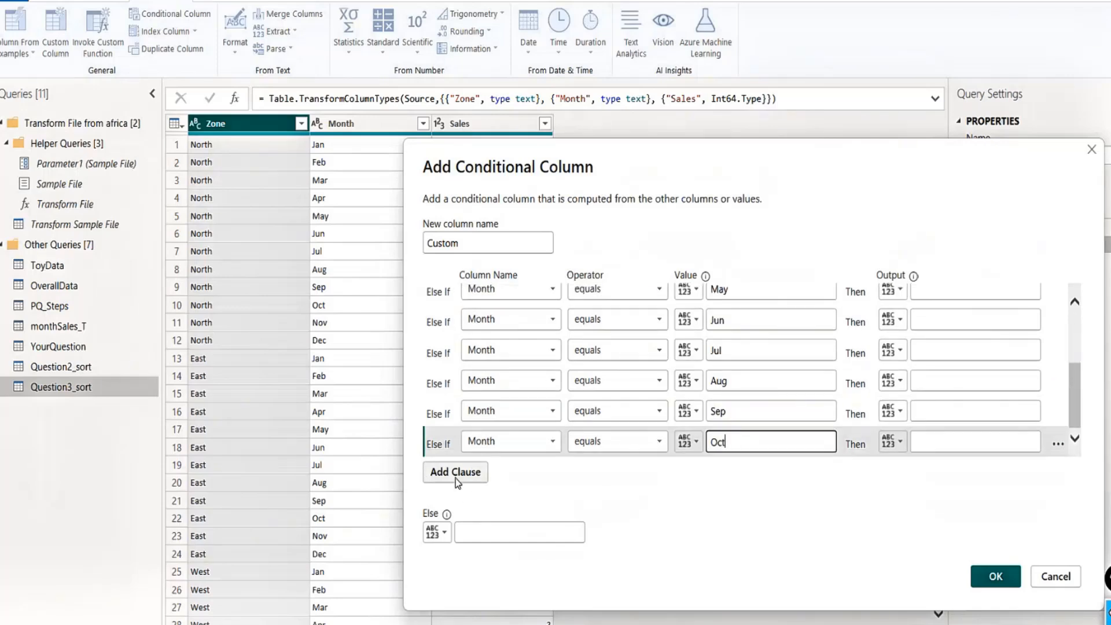
Step: Add another clause testing Month equals Nov, and set the Else result to 12 for the remaining month
click(456, 472)
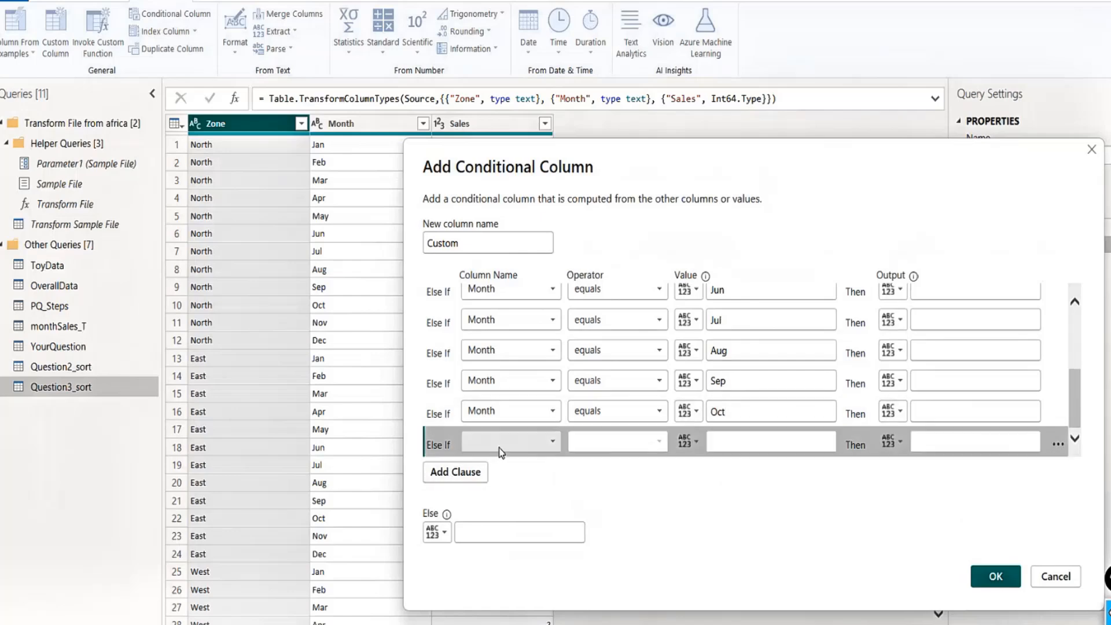
click(499, 448)
click(503, 475)
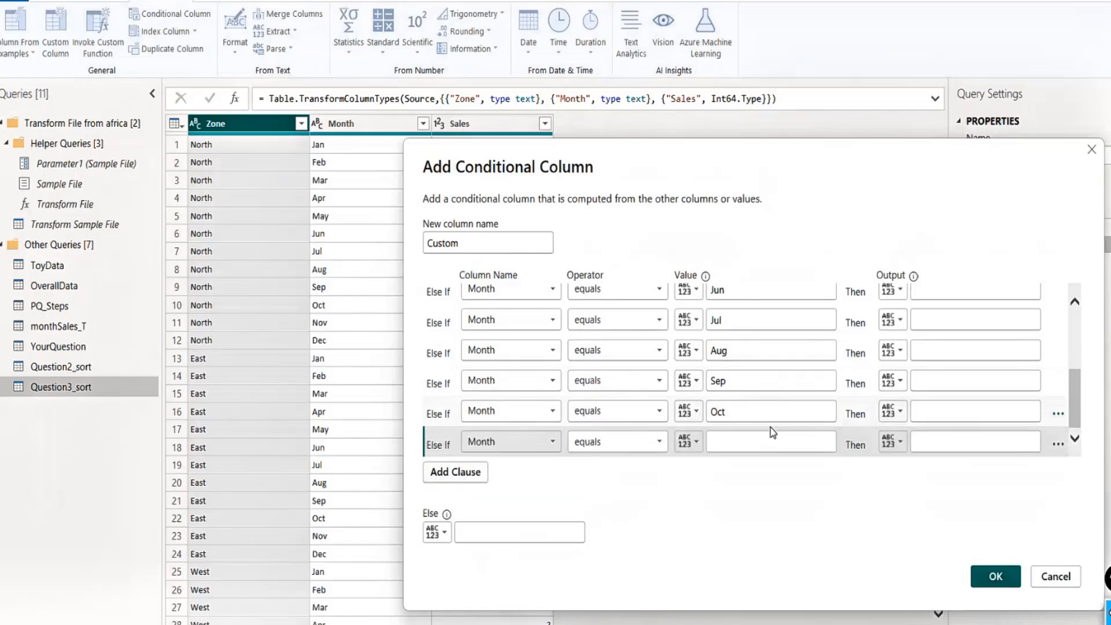
click(717, 441)
text(Nov)
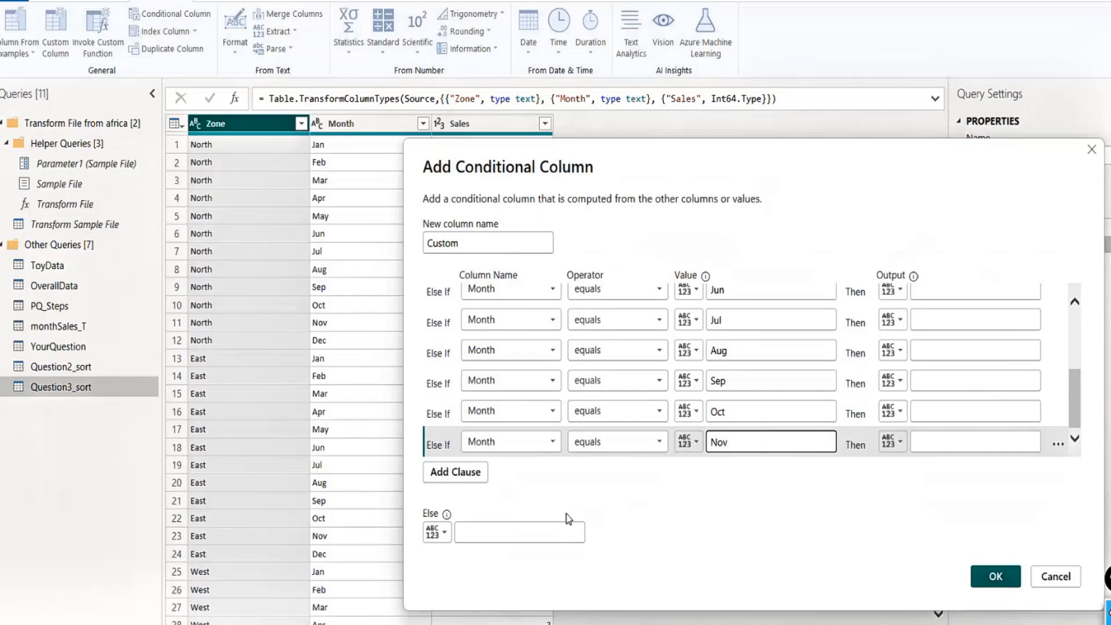
click(505, 531)
text(12)
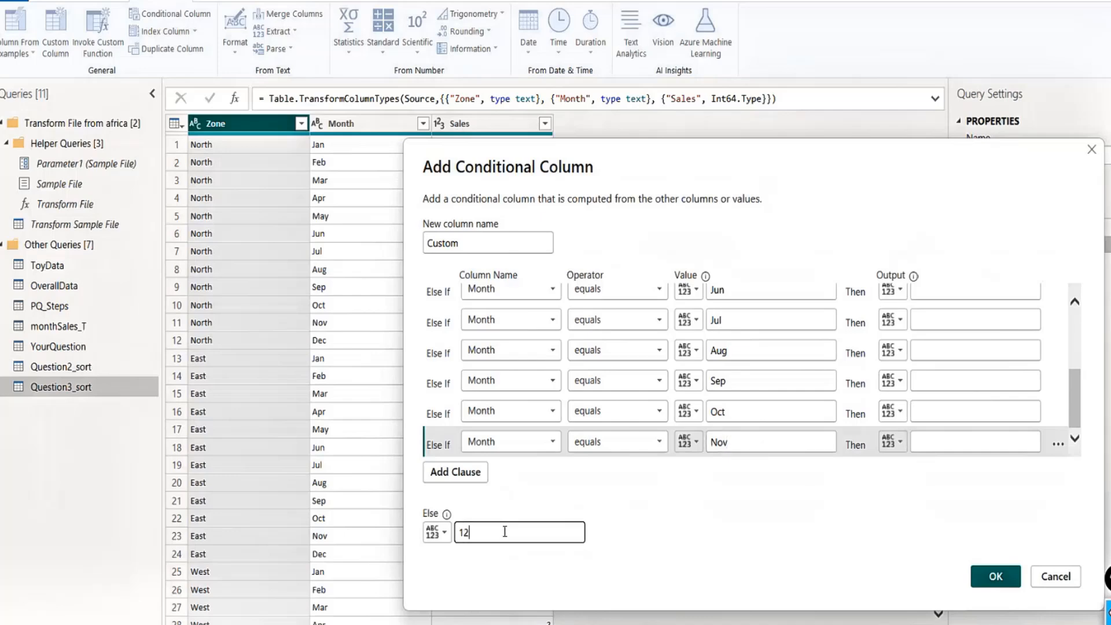
Step: Set the outputs of the Jan through Jun clauses to 1 through 6 in order
click(975, 440)
drag(1074, 425, 1075, 315)
click(960, 298)
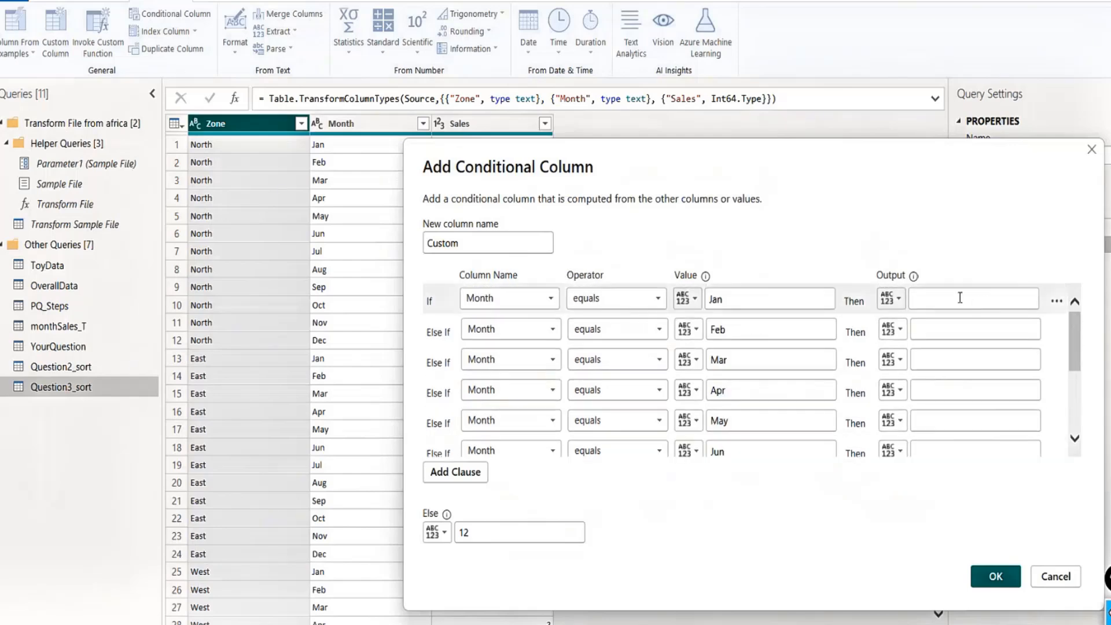
text(1)
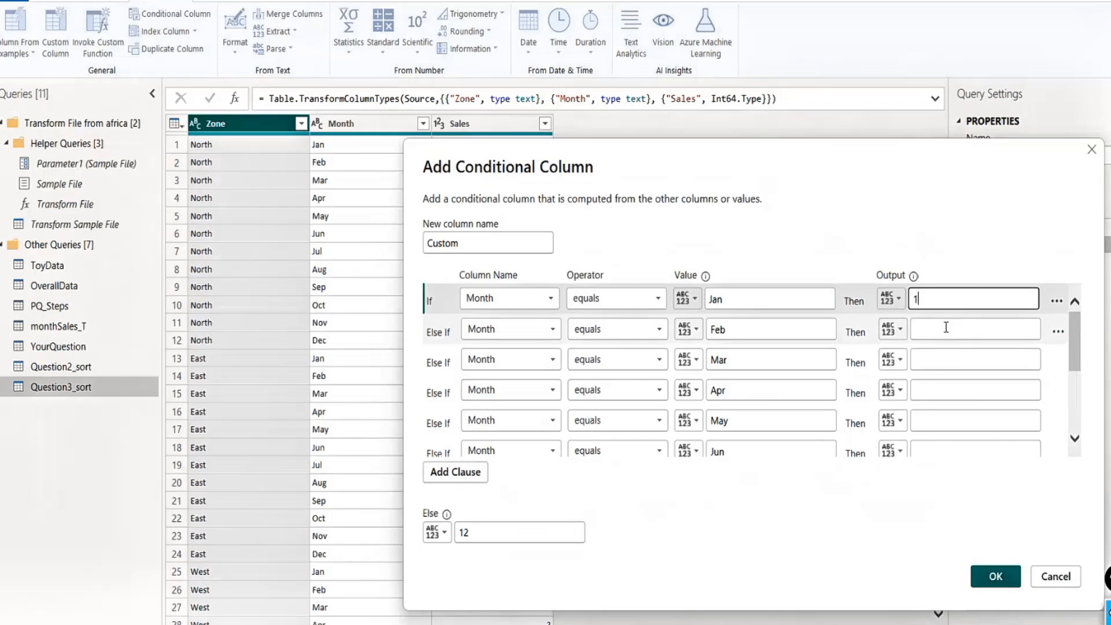
click(945, 328)
text(2)
click(936, 359)
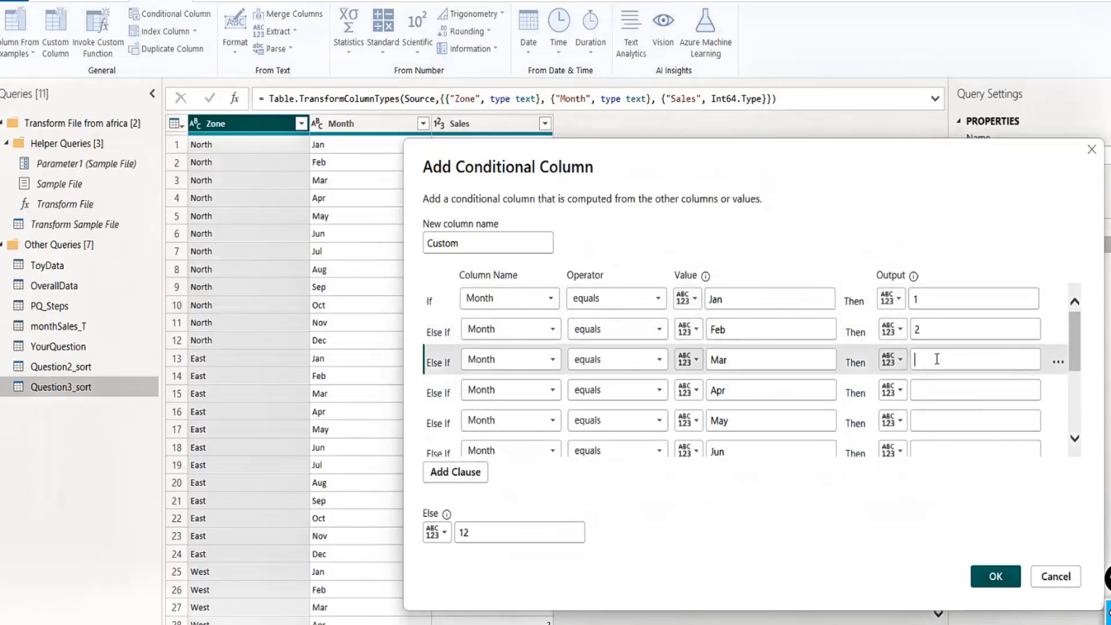
text(3)
click(934, 387)
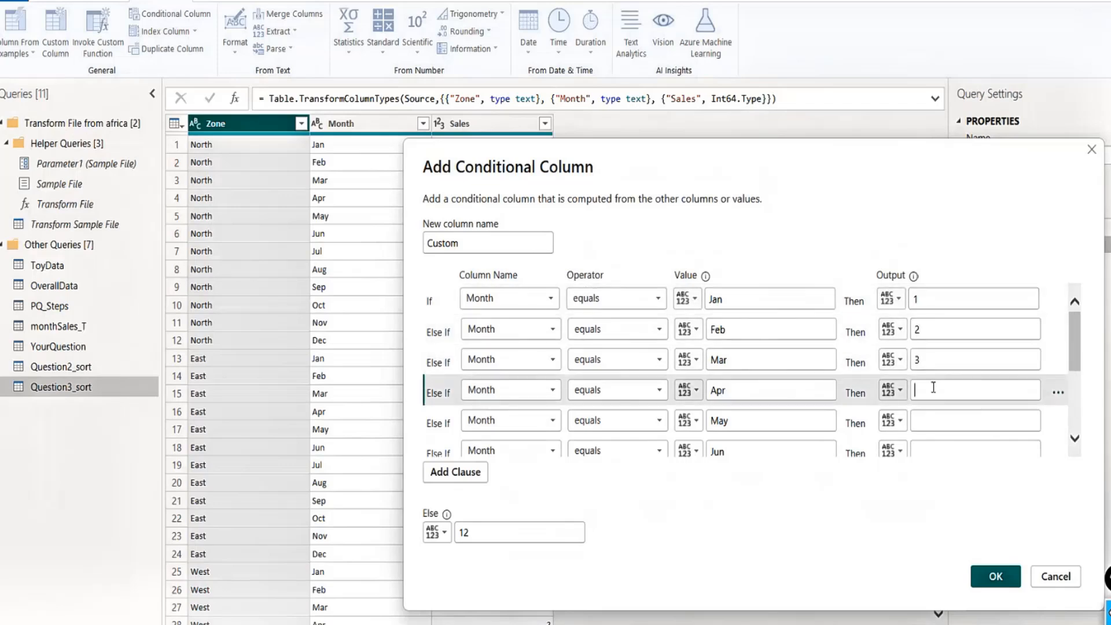
text(4)
click(927, 423)
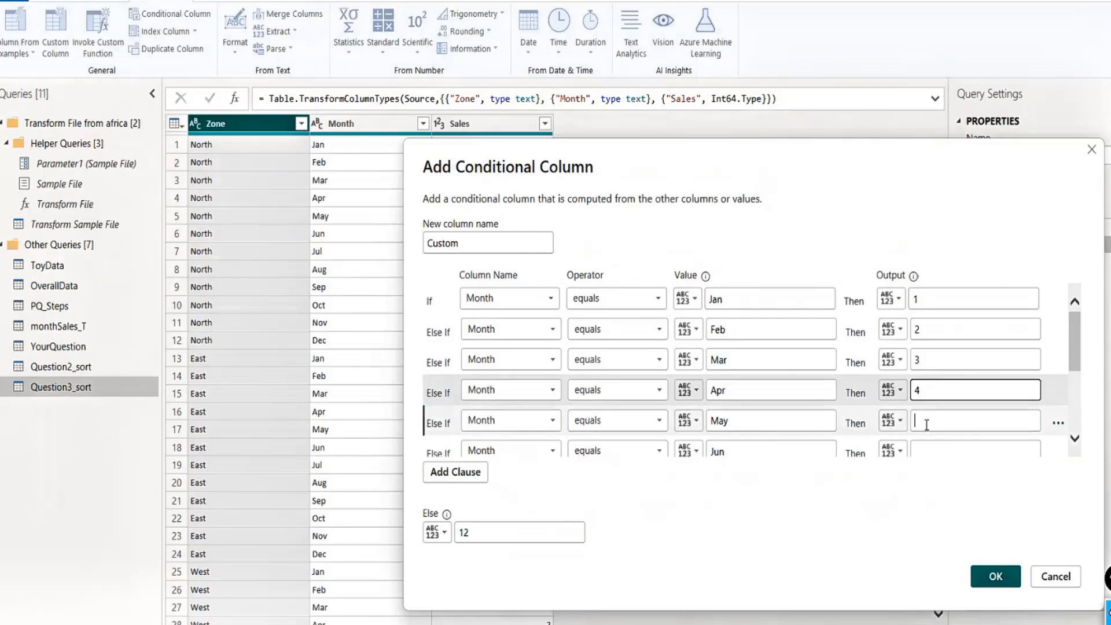
text(5)
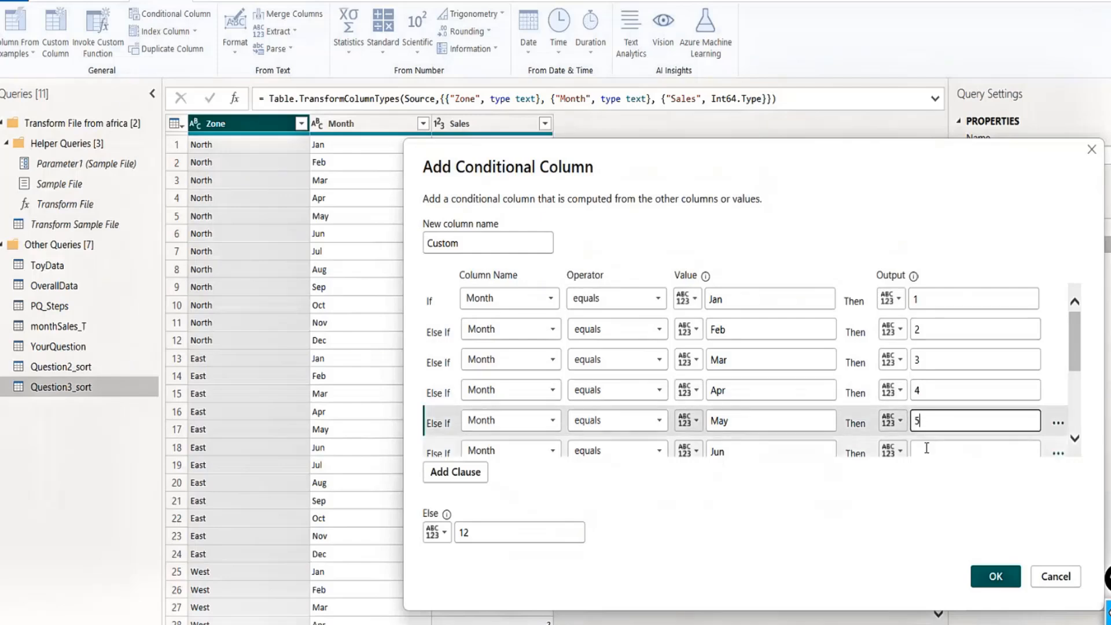
click(926, 448)
text(6)
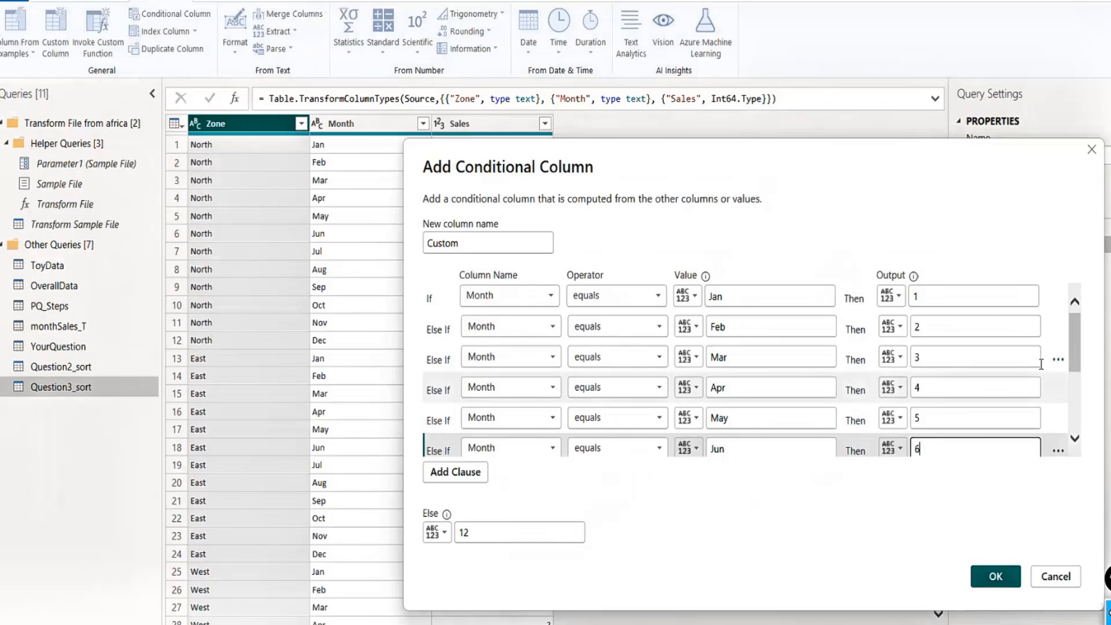
Step: Set the outputs of the Jul through Nov clauses to 7 through 11 and create the conditional column
drag(1073, 345, 1072, 388)
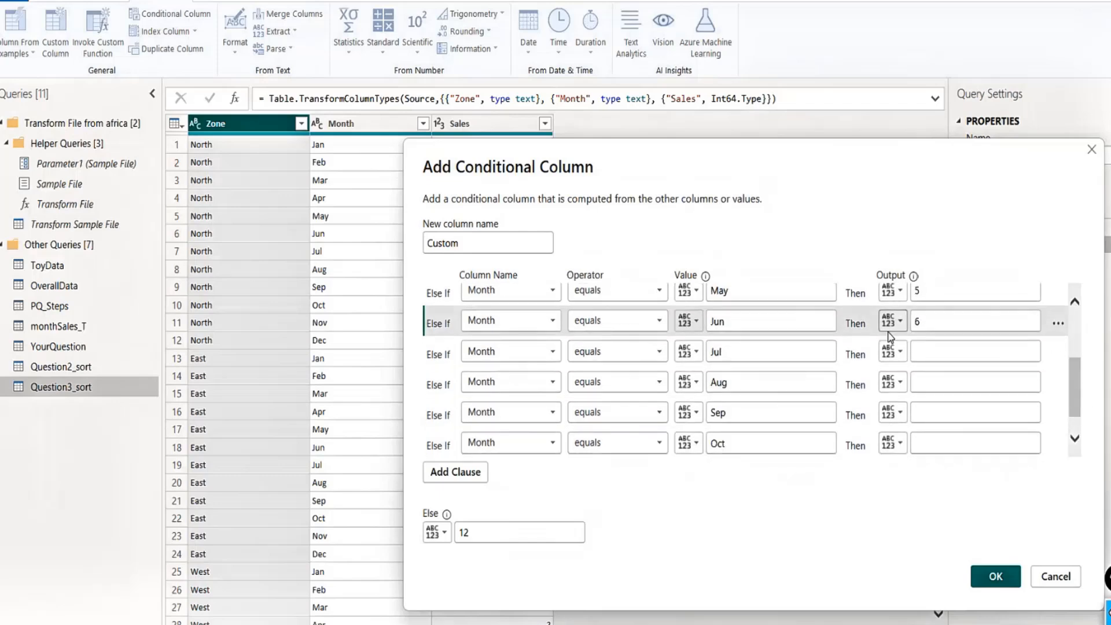
click(930, 350)
text(7)
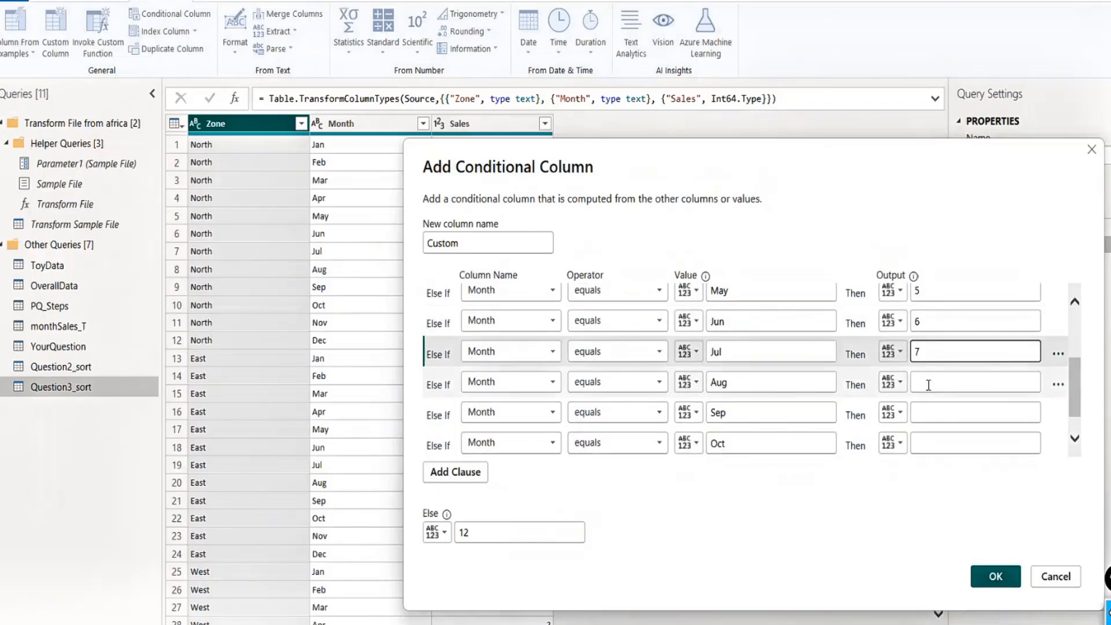
click(928, 383)
text(8)
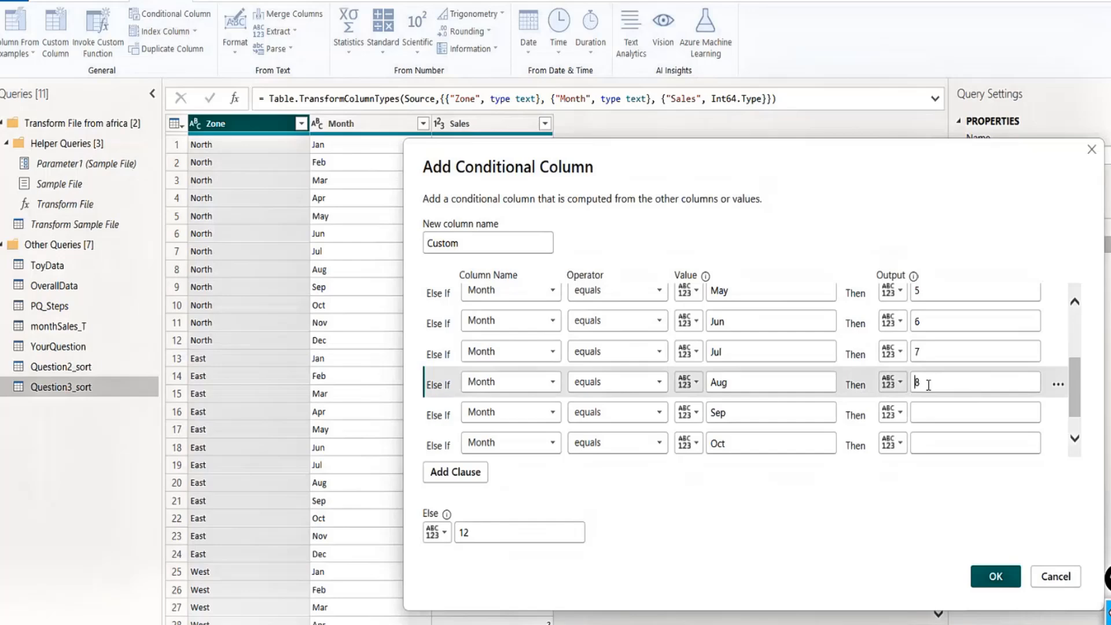
click(928, 414)
text(9)
click(927, 443)
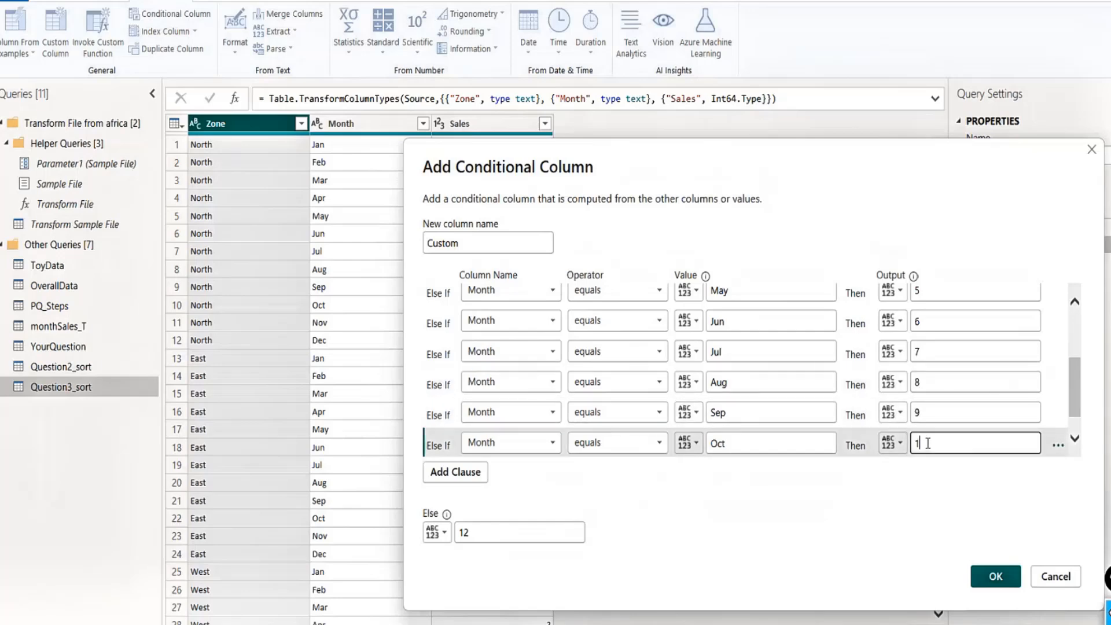
text(10)
scroll(1075, 387, down, 1)
click(922, 441)
text(1)
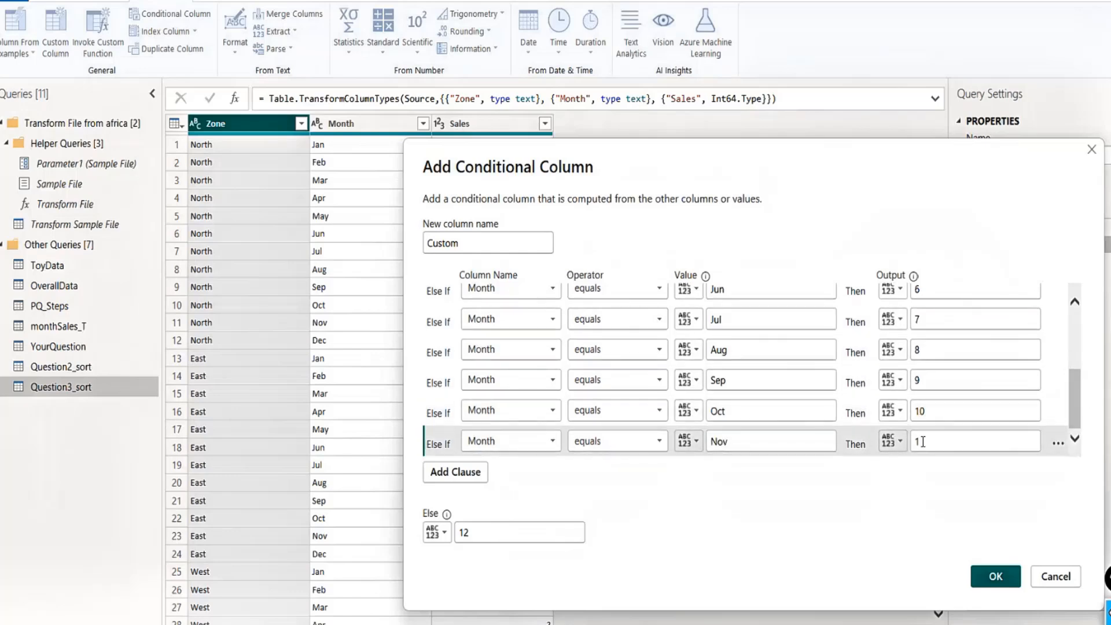
text(1)
click(990, 576)
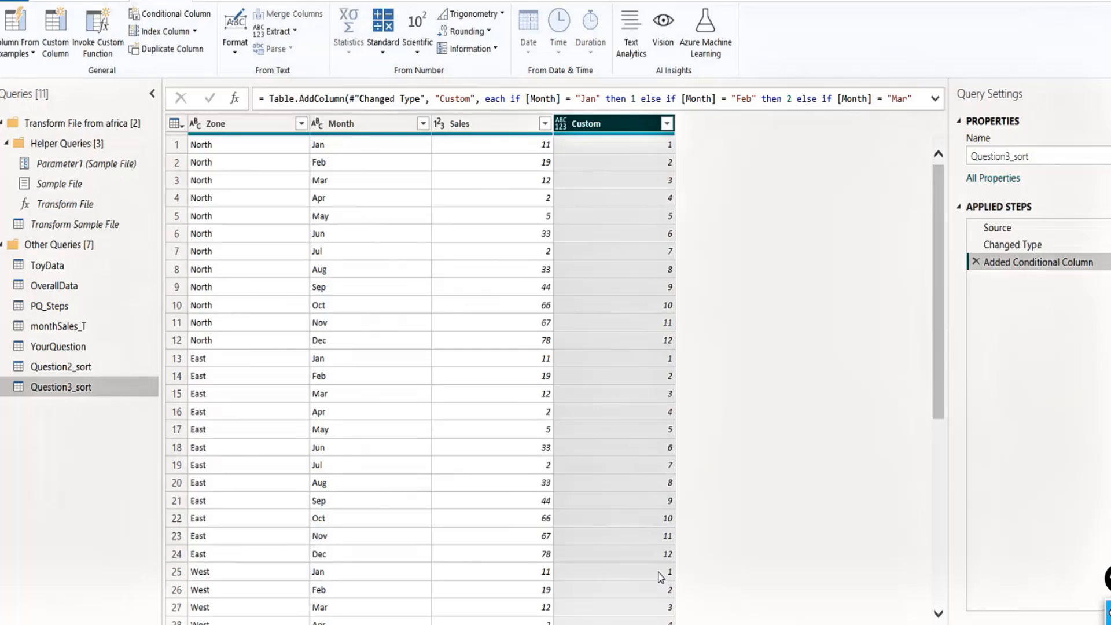
Step: Change the Custom column's data type to Whole Number, then close the query editor and apply the changes
click(563, 124)
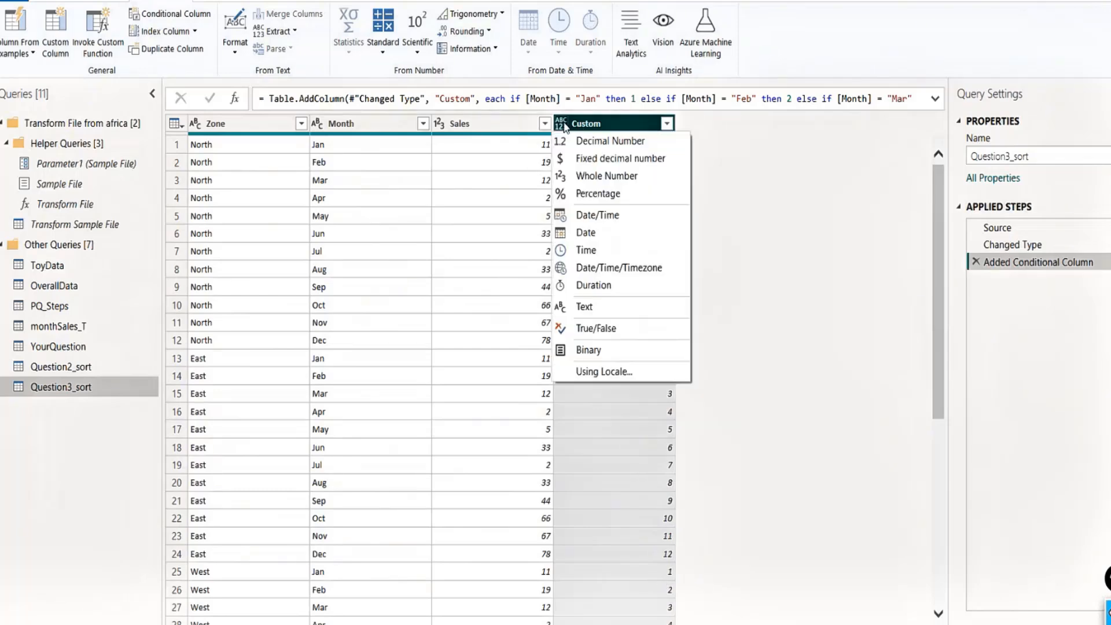
click(612, 184)
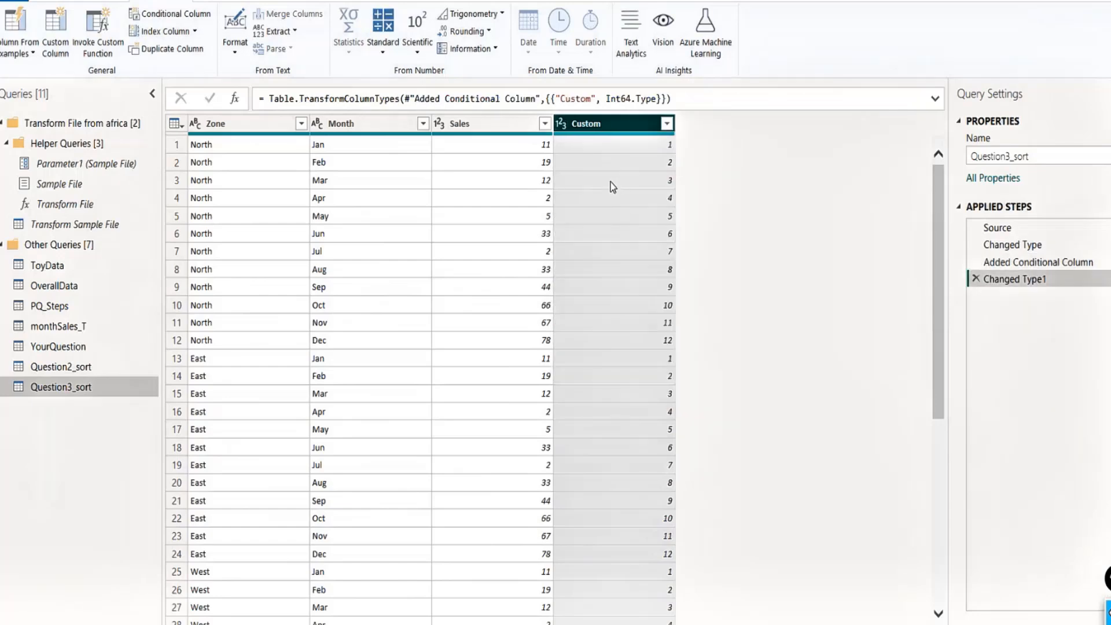
click(48, 2)
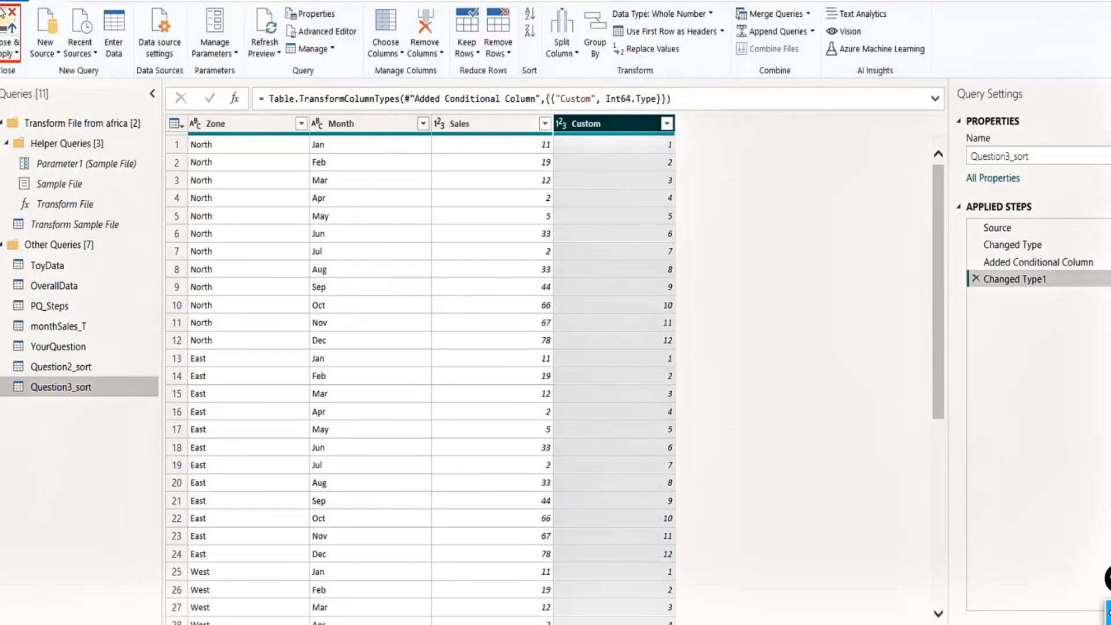
click(9, 23)
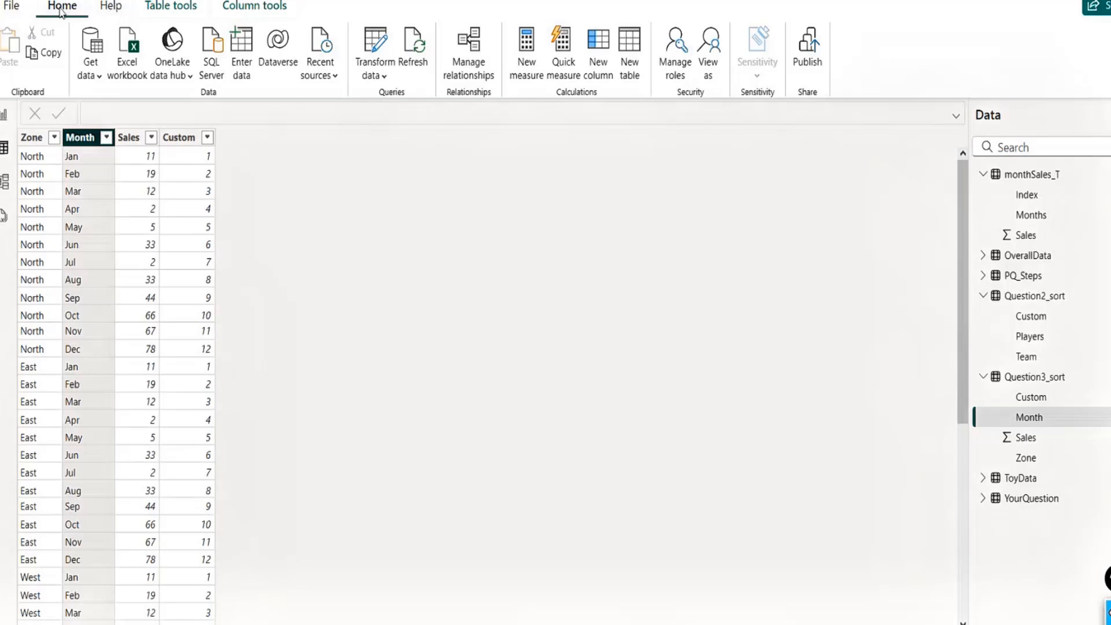
Step: Sort the Month column of Question3_sort by the Custom column
click(254, 6)
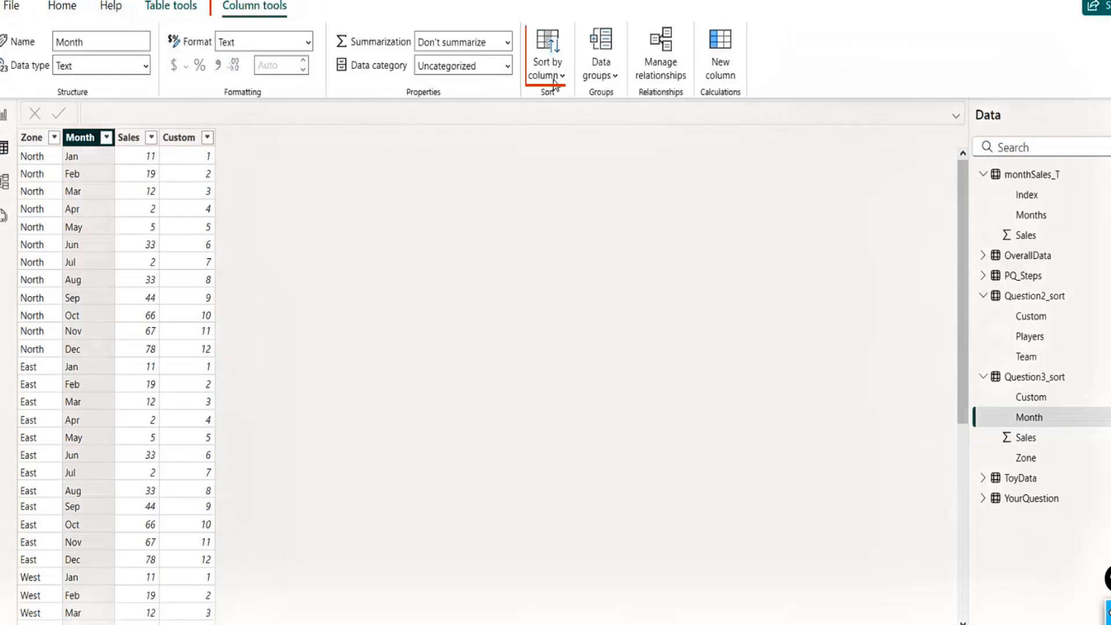
click(554, 81)
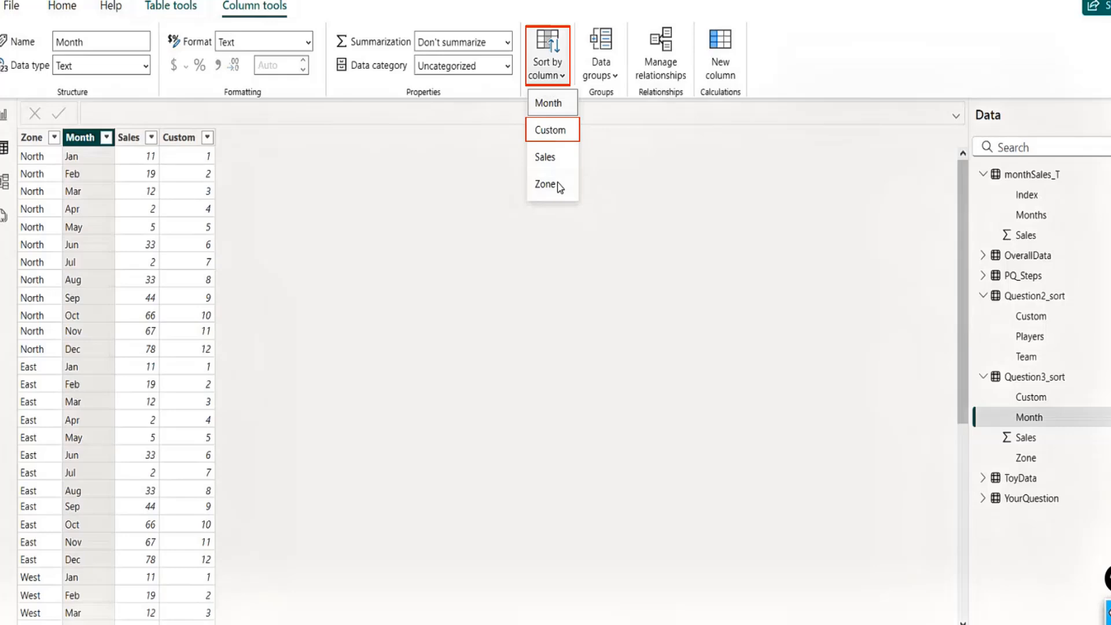
click(561, 134)
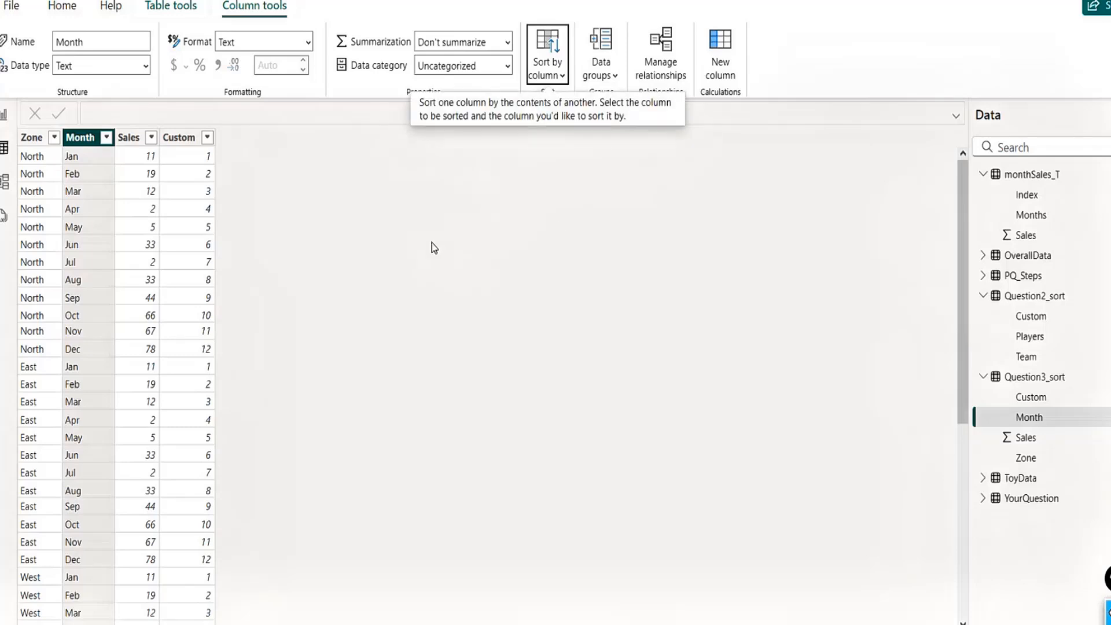
Step: In the report view, expand the Question3_sort fields and place an empty clustered column chart near the middle of Page 2
click(3, 116)
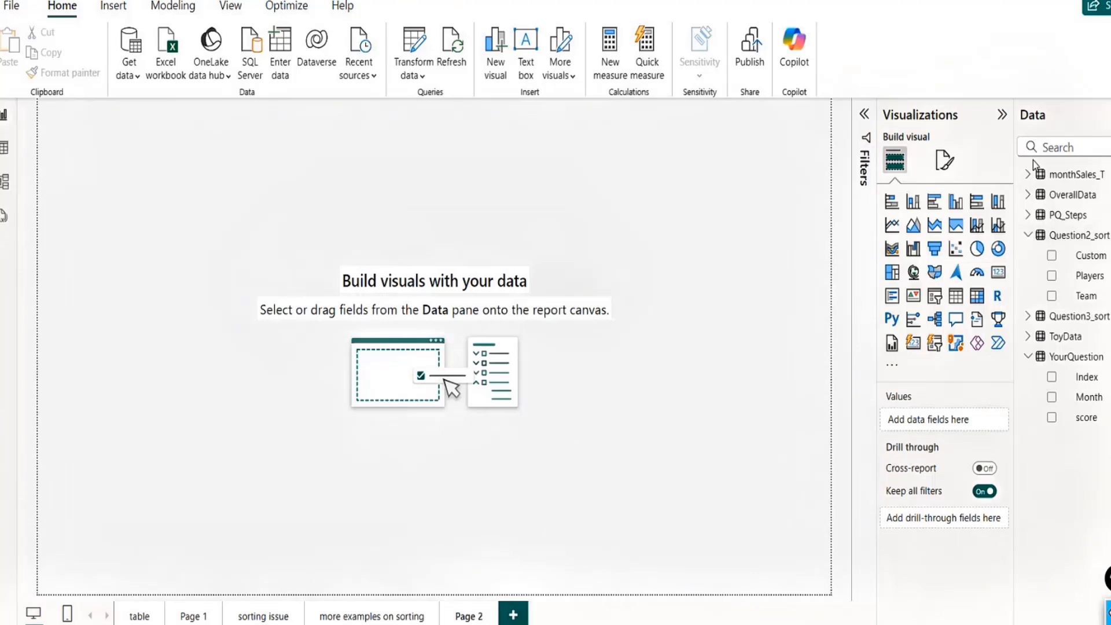
click(1029, 318)
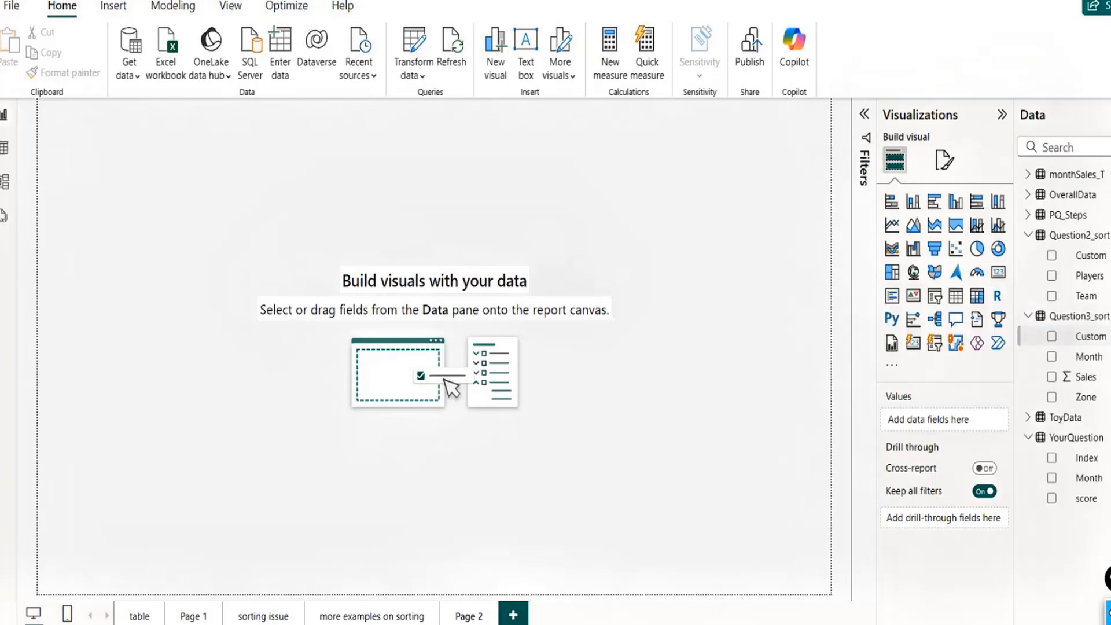
click(956, 202)
drag(146, 196, 405, 302)
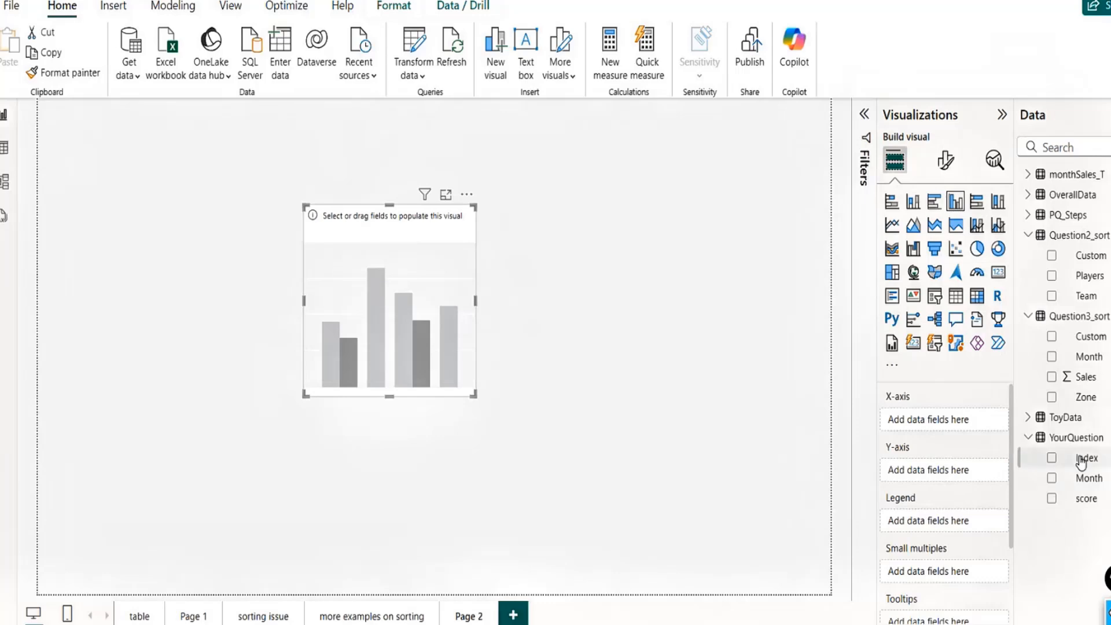
Step: Put YourQuestion's Month on the chart's X-axis and score on its Y-axis, then widen and reposition the chart
drag(1087, 478, 939, 427)
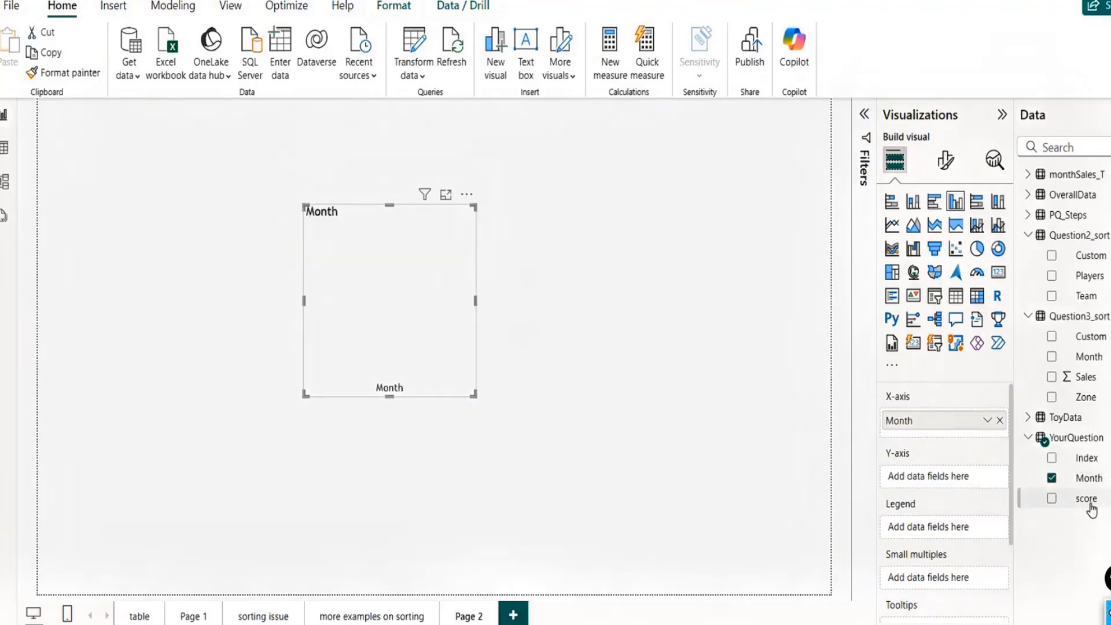
drag(1087, 498, 943, 478)
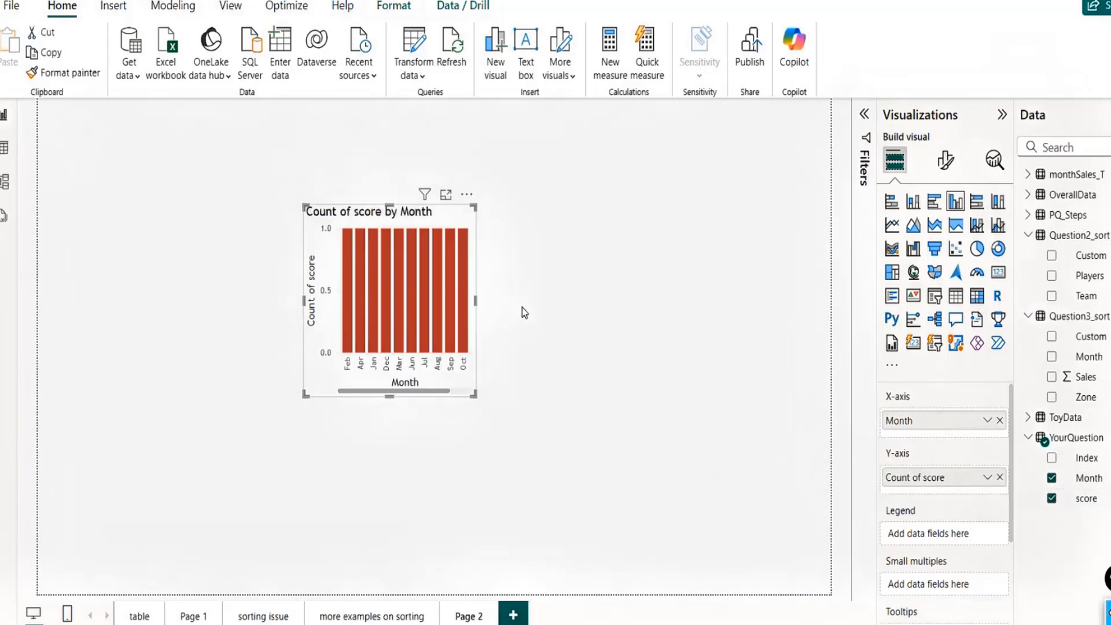
drag(476, 300, 706, 324)
drag(556, 210, 516, 207)
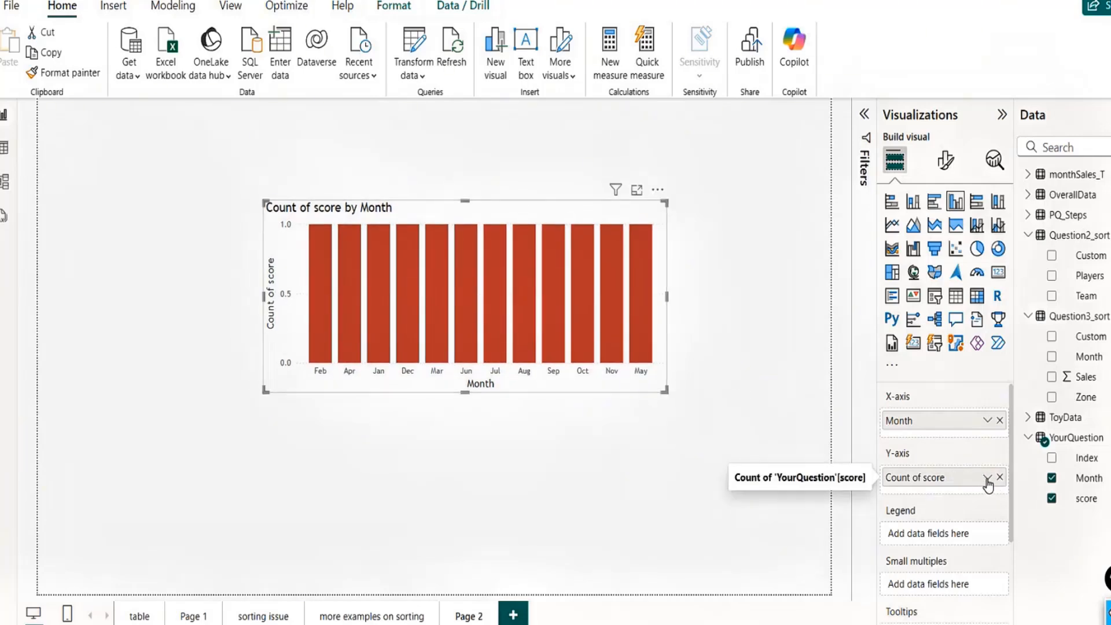
Step: Replace the chart's fields with Question3_sort's Month on the X-axis and Sales on the Y-axis
click(6, 152)
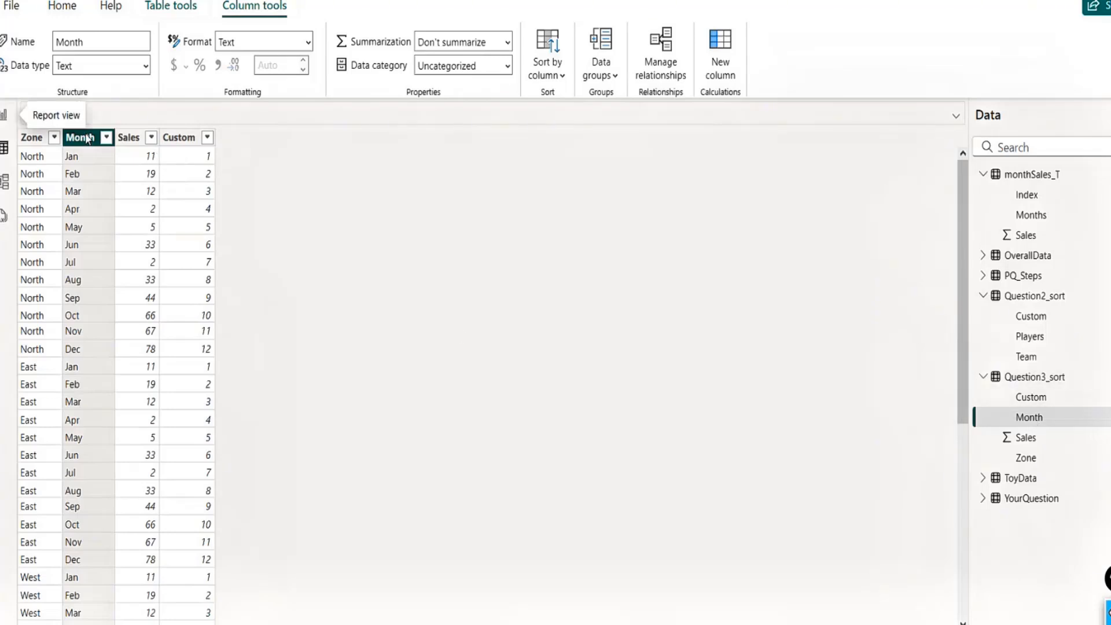
click(5, 119)
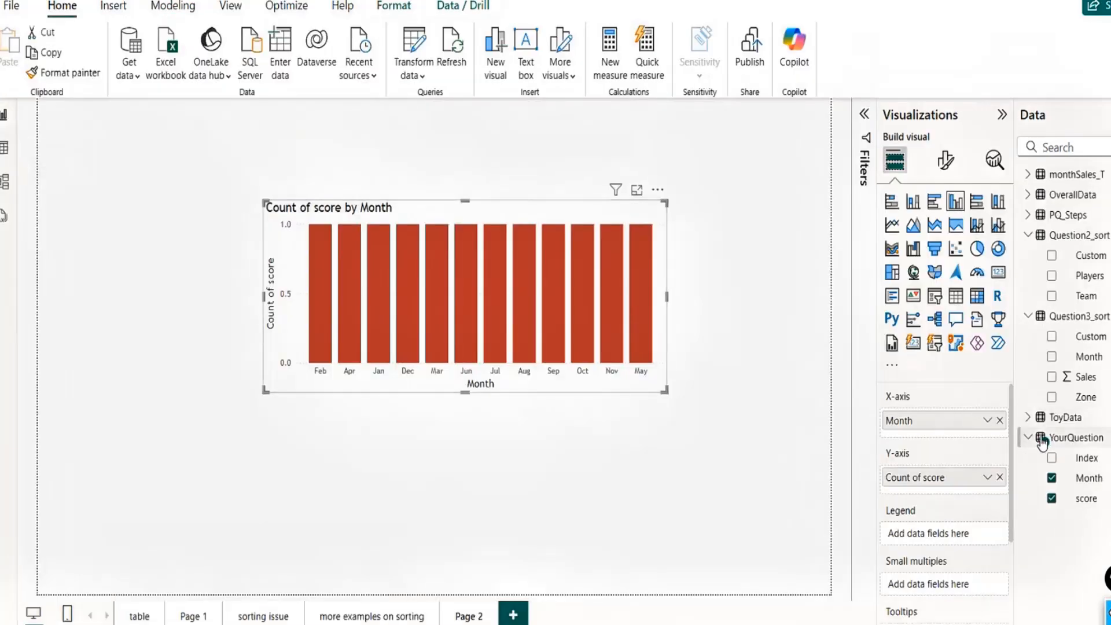
click(1053, 316)
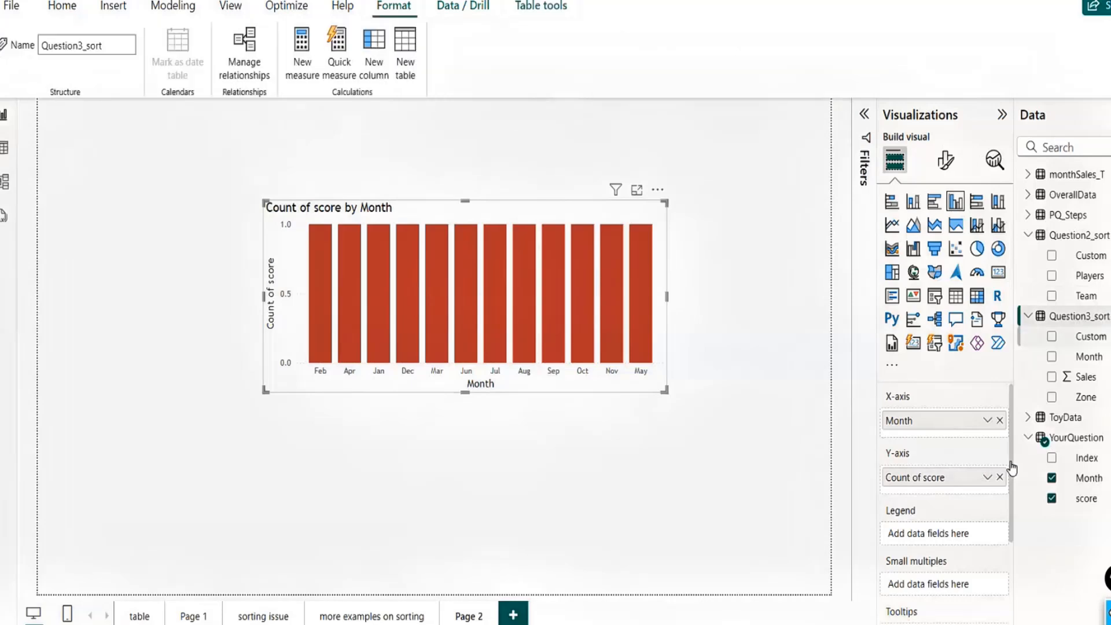
click(1000, 478)
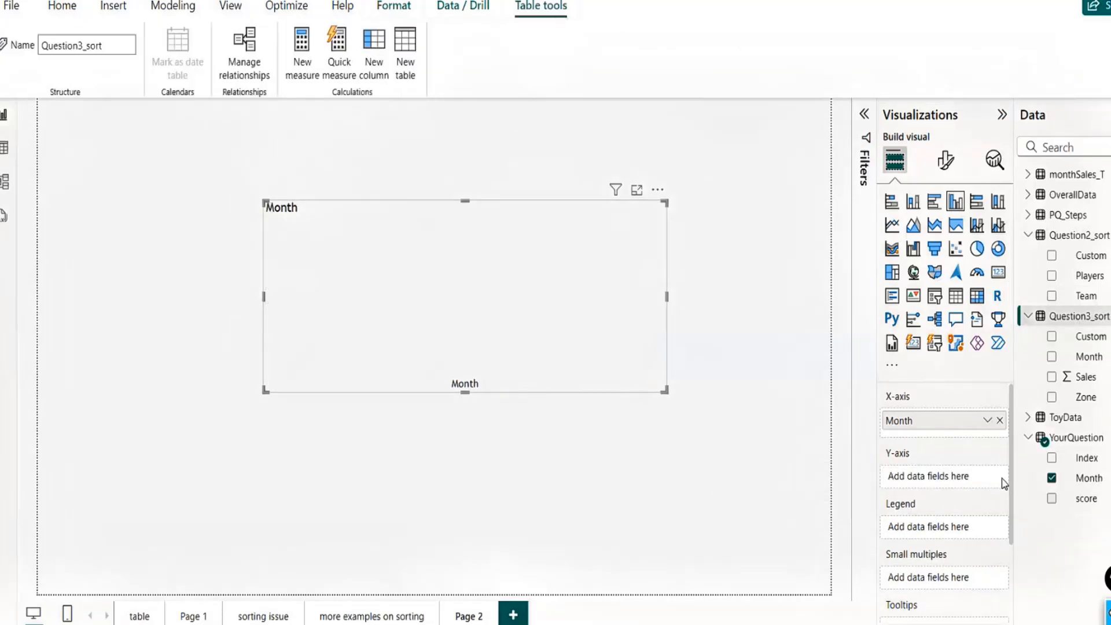
click(1000, 420)
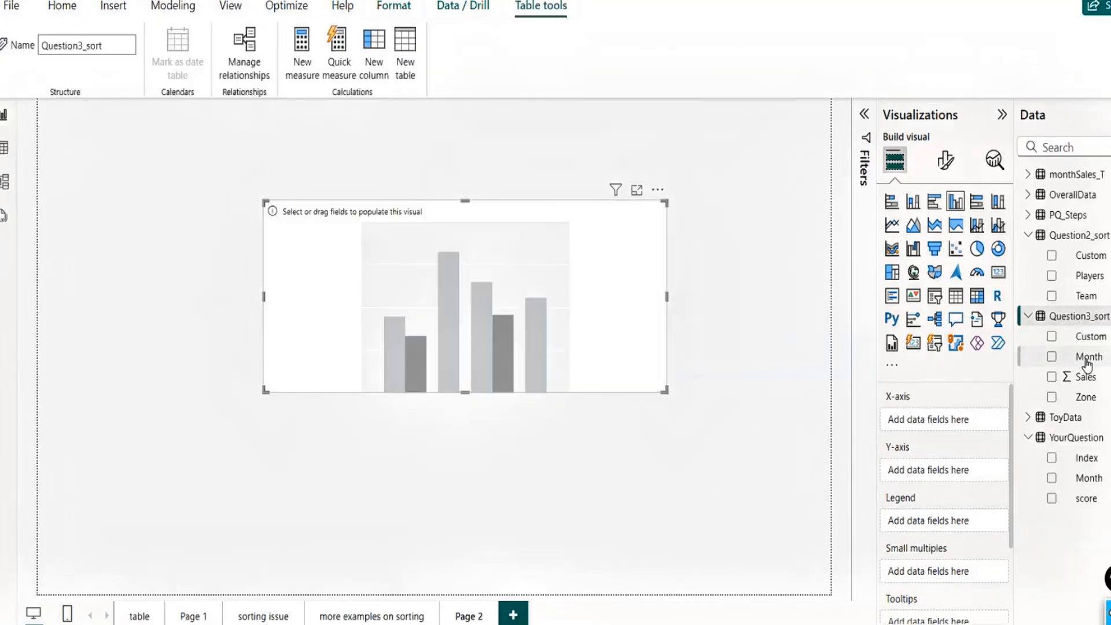
drag(1085, 357, 943, 425)
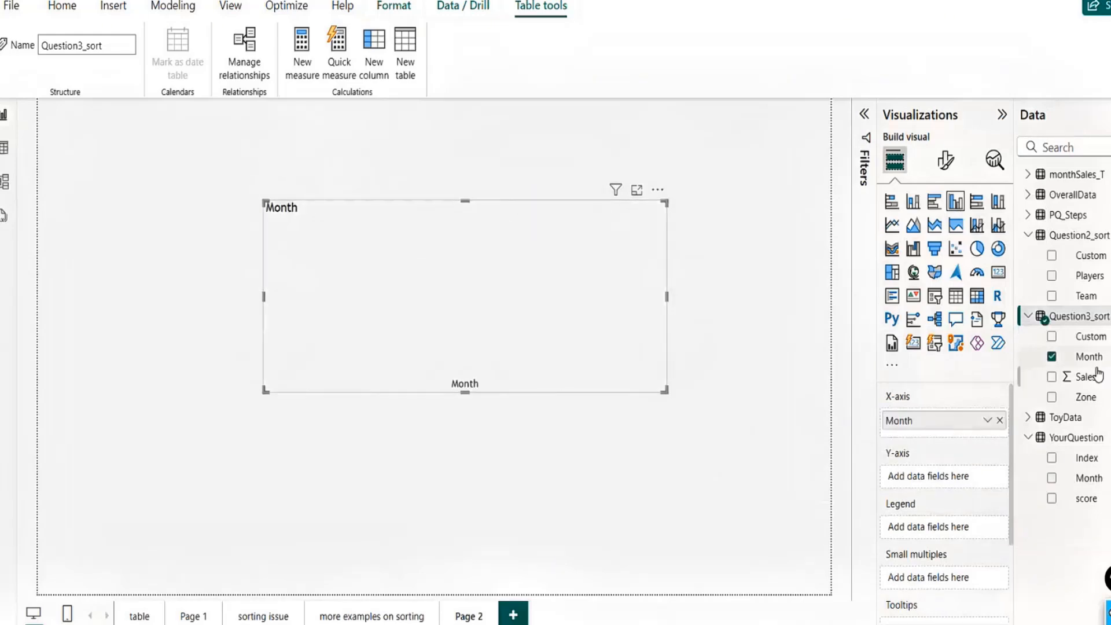
drag(1095, 377, 945, 486)
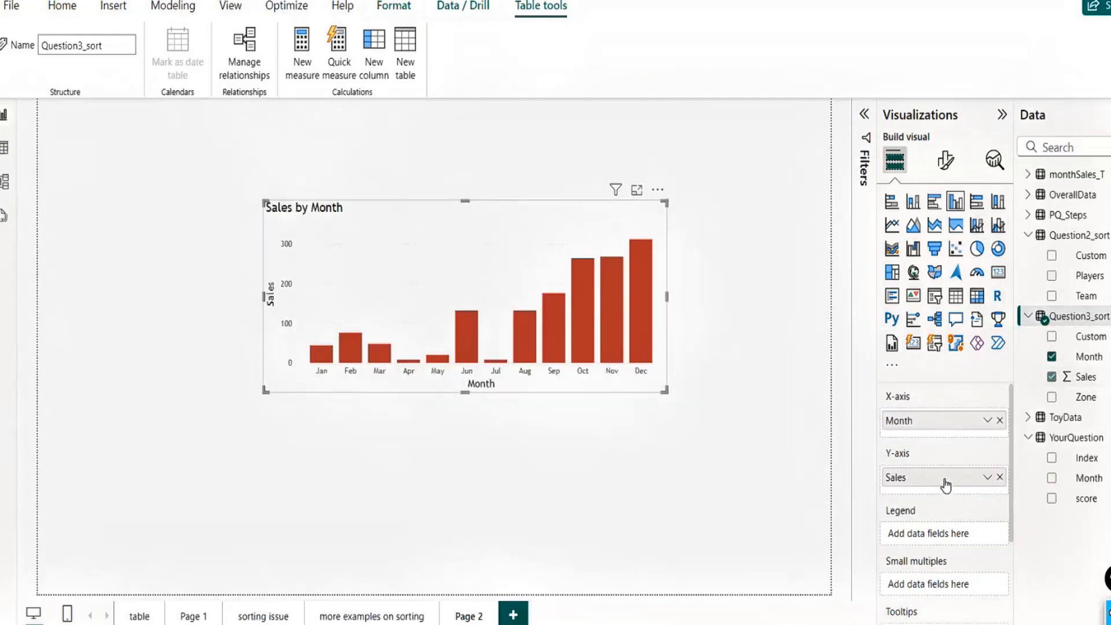
Step: Enlarge the Sales by Month chart in width and height and place it in the upper middle of the page
drag(461, 225, 327, 243)
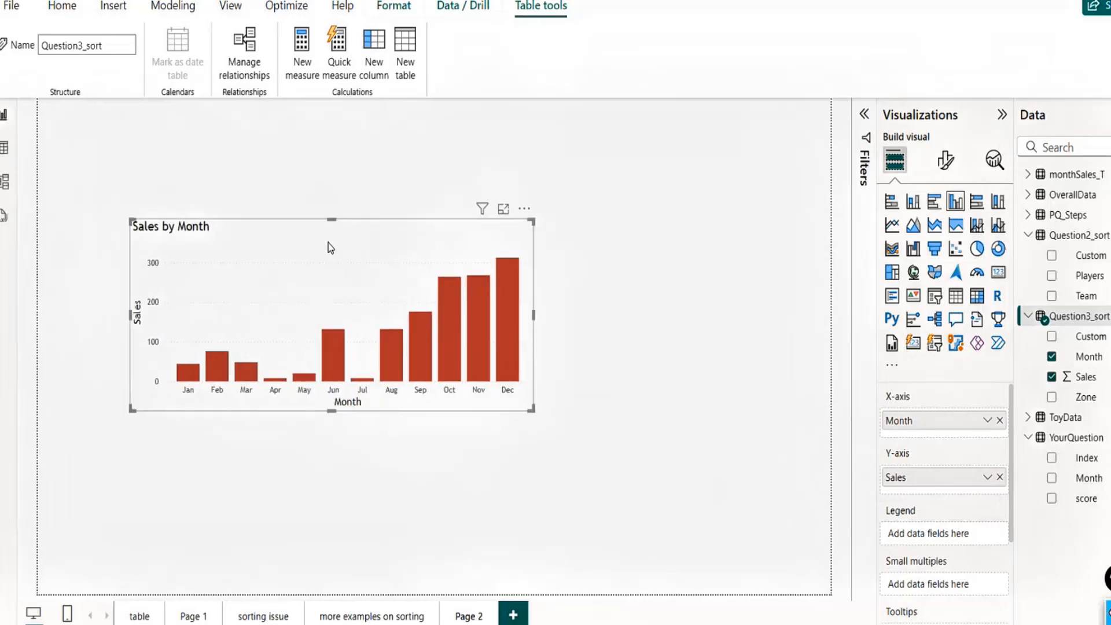
drag(533, 316, 600, 317)
drag(365, 411, 367, 465)
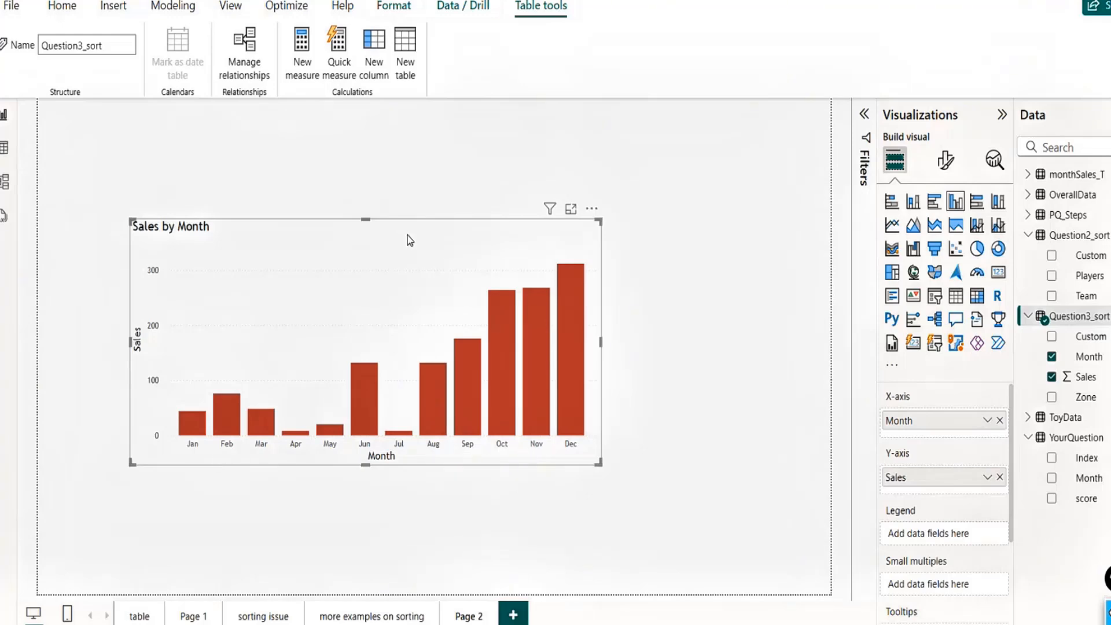
drag(409, 240, 466, 158)
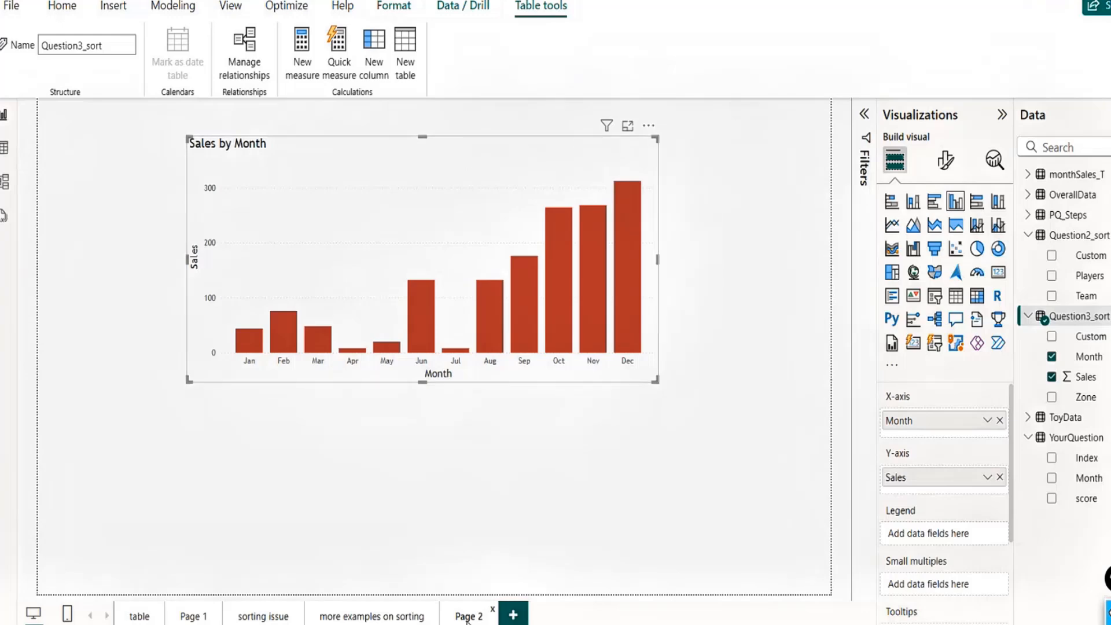
Step: Rename Page 2 as "more example of sorting"
double_click(466, 616)
text(sorting)
click(166, 148)
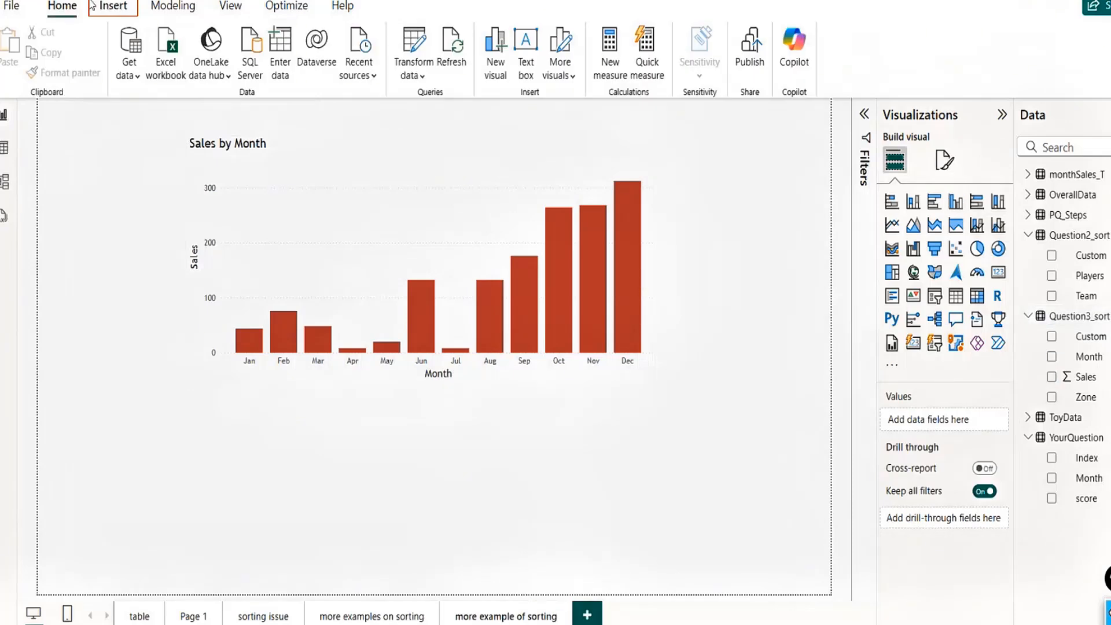
Step: Insert a text box, place it below the chart in the page's lower-left corner, and widen it to almost double its width
click(114, 8)
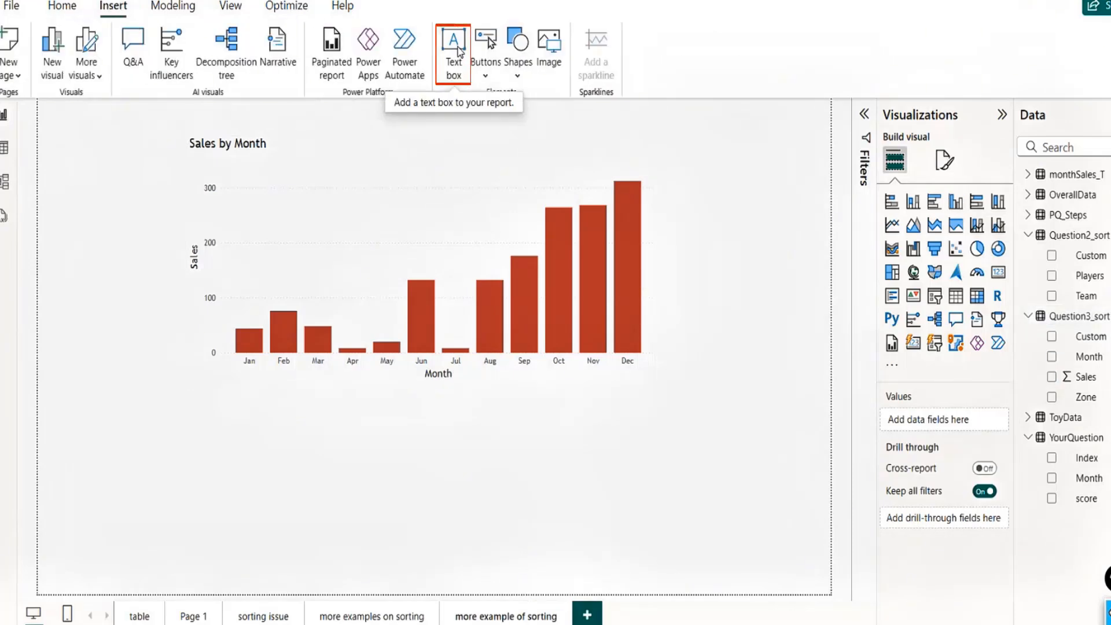
click(458, 58)
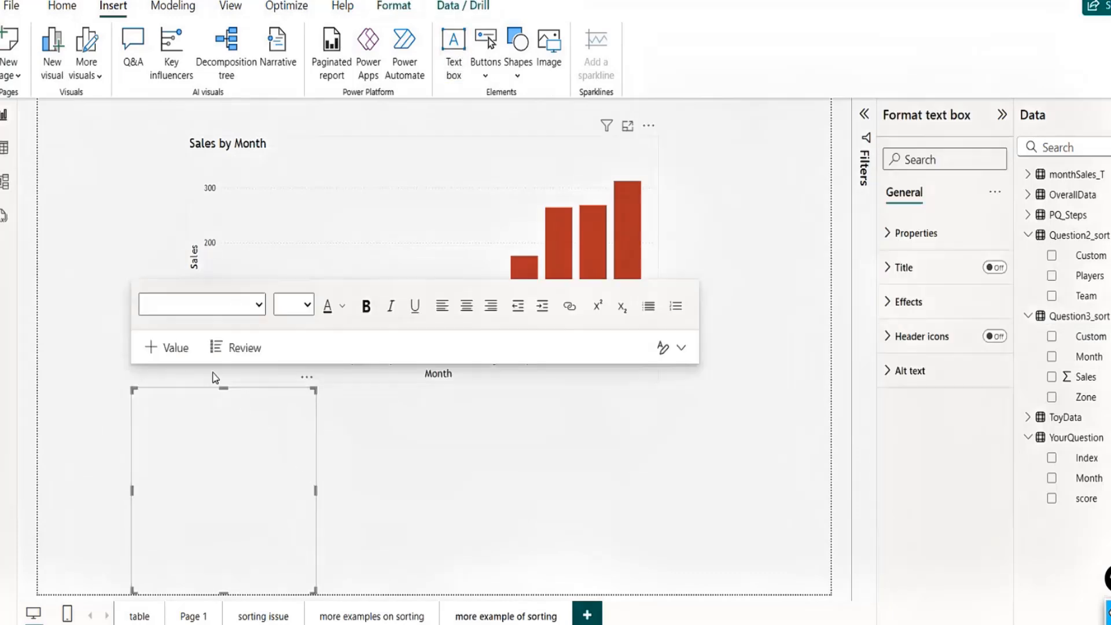
drag(280, 385, 187, 381)
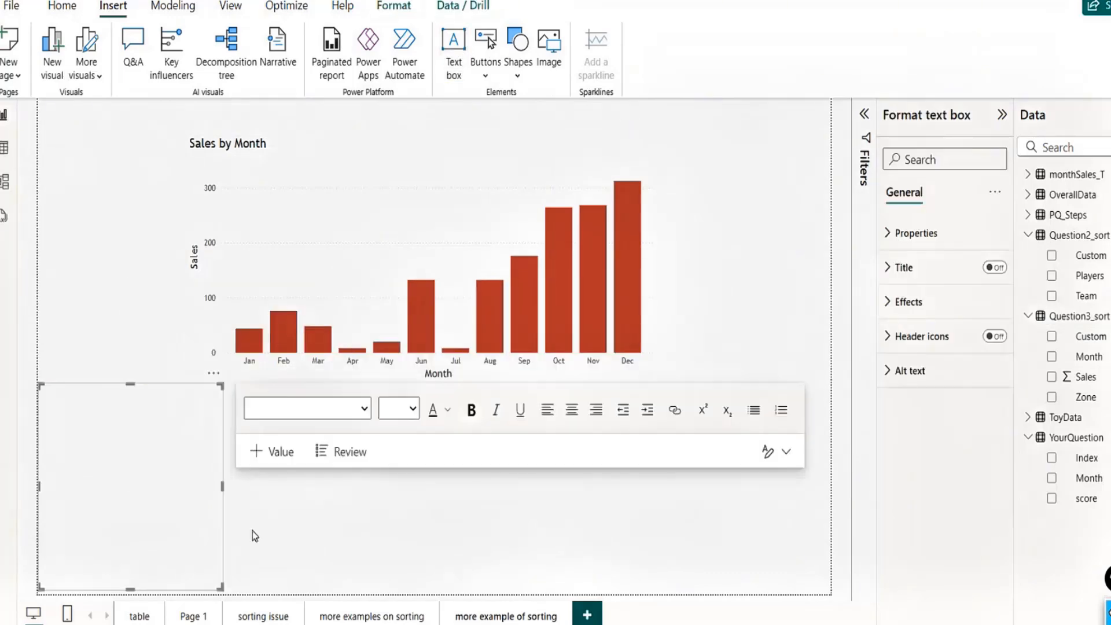
drag(222, 487, 385, 486)
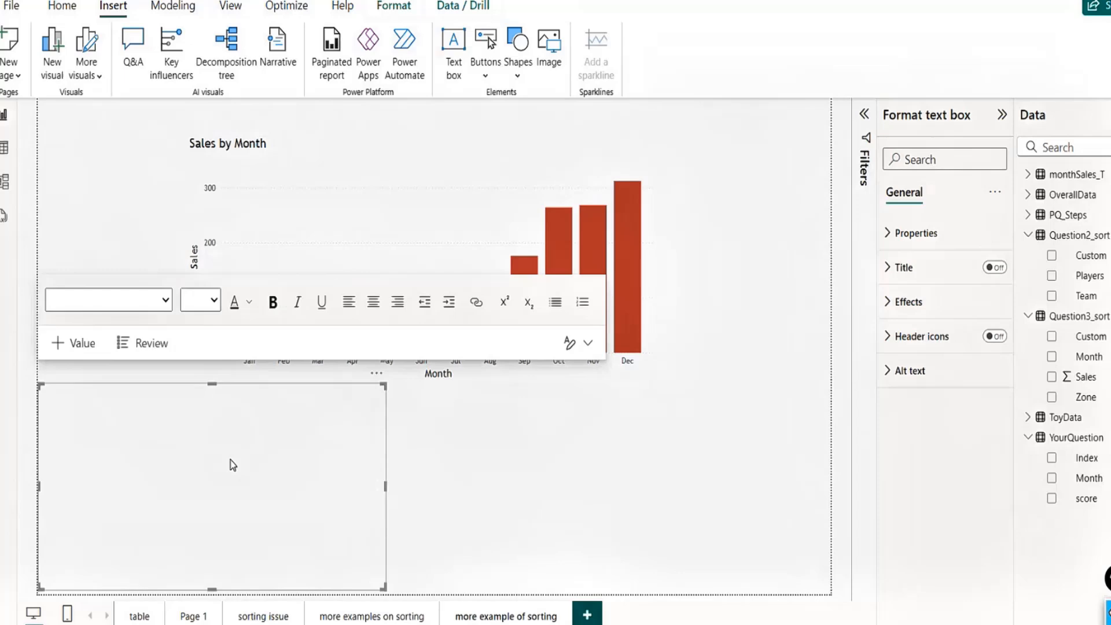
Step: Write "We have a different situation here with regards to sorting the month axis" as the text box's first line
click(181, 429)
text(wha)
key(BackSpace)
key(BackSpace)
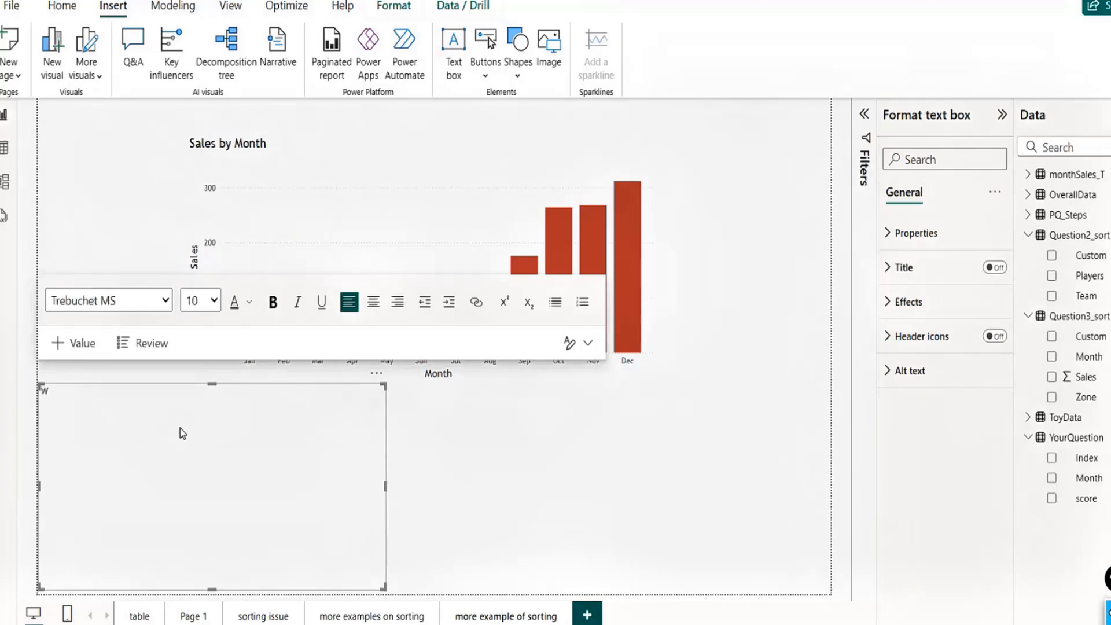
key(BackSpace)
text(We have a different situation her)
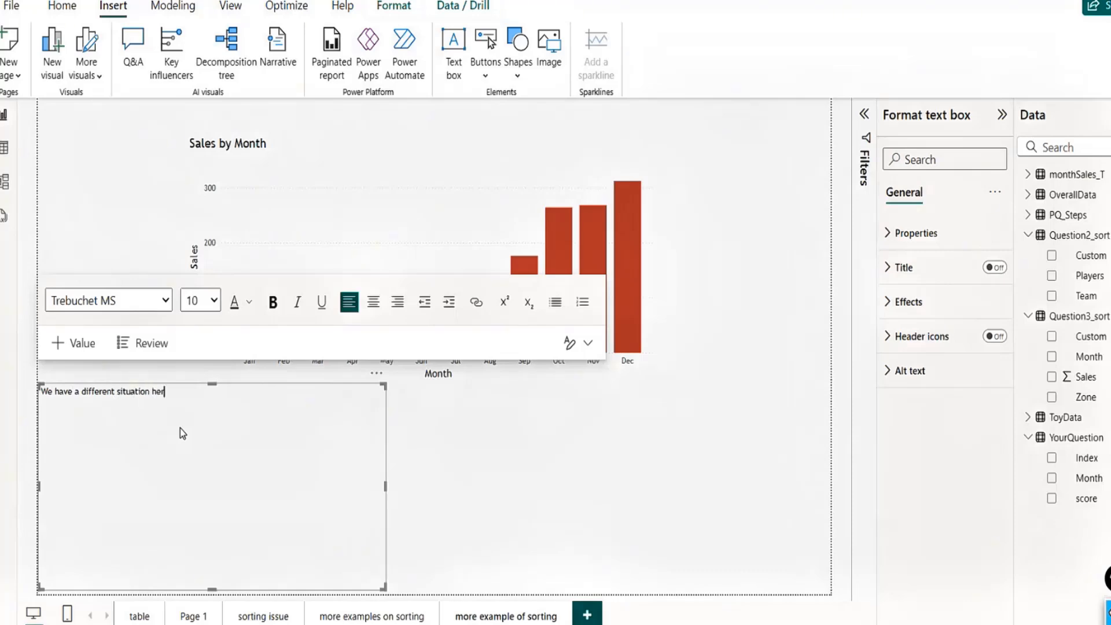
text(e witgh)
key(BackSpace)
key(BackSpace)
text(h regards to soring)
key(BackSpace)
key(BackSpace)
key(BackSpace)
text(ting the )
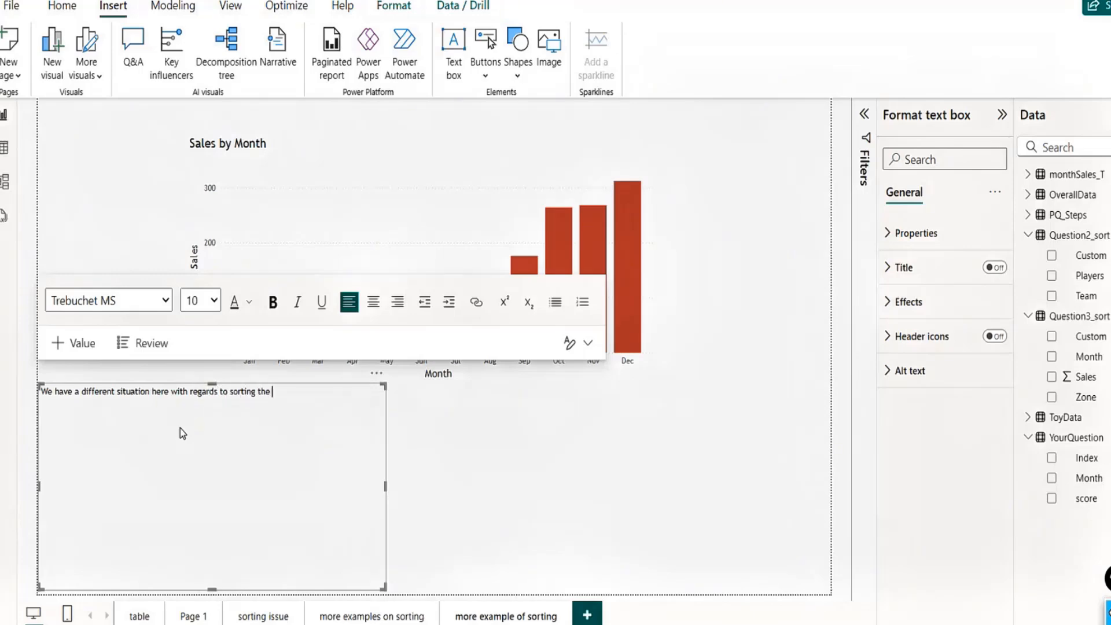
text(month a)
key(BackSpace)
key(BackSpace)
key(BackSpace)
text(th axis)
key(Return)
Step: Add the line "Here each month is appearing 10 times.. like jan , jan , jan for different regions"
text(Here each month is appearing 10 ti)
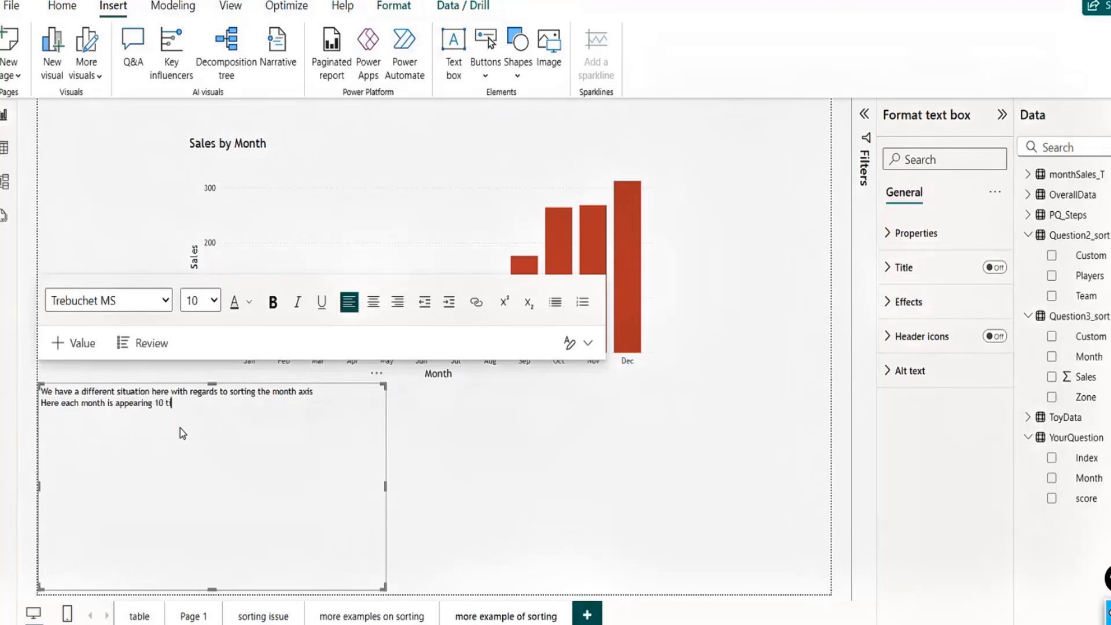
text(mes.. like jan , jan , jan for differnet)
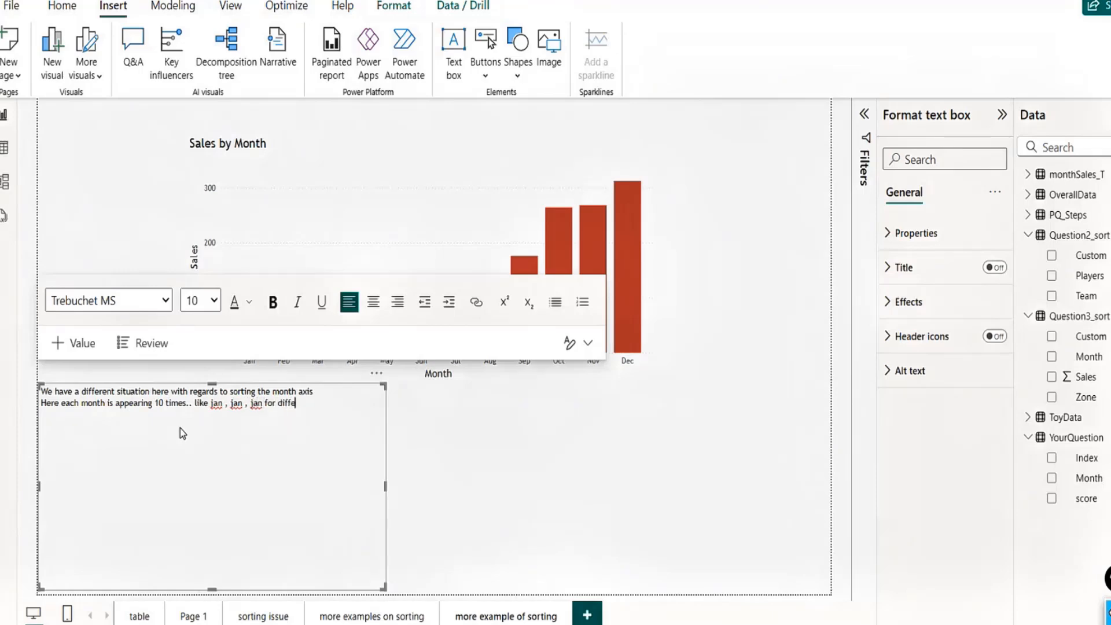
key(BackSpace)
key(BackSpace)
key(BackSpace)
text(ent regions)
key(Return)
Step: Add the line "so by allocating the index via pq, we have same month with different values", followed by a blank line
text(so by allocating )
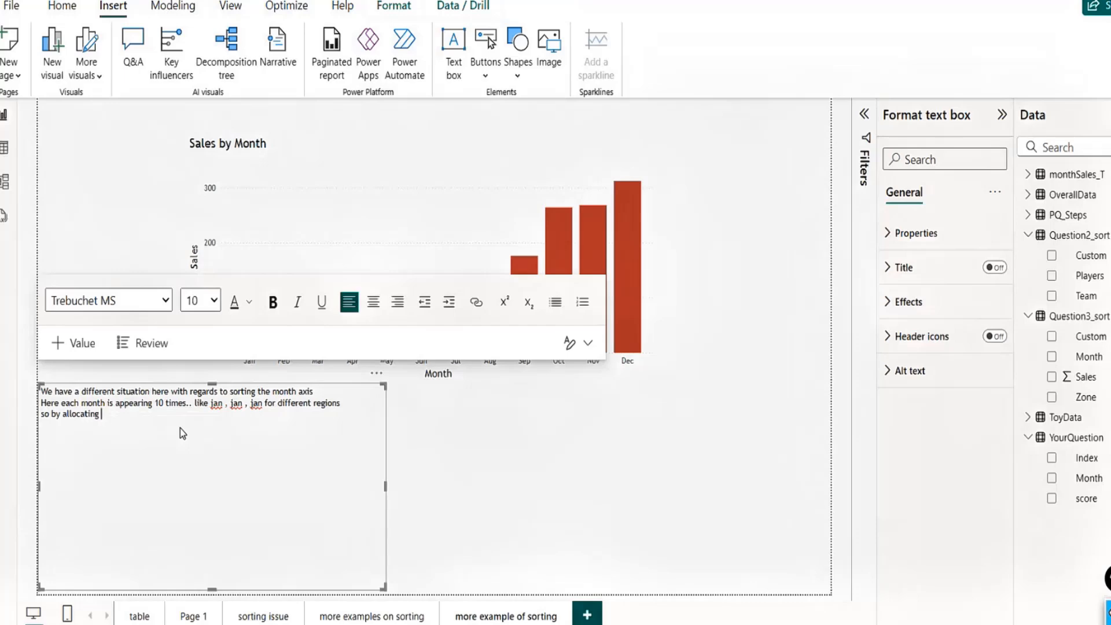
text(the ined)
key(BackSpace)
key(BackSpace)
key(BackSpace)
text(ndex via pq, we have same)
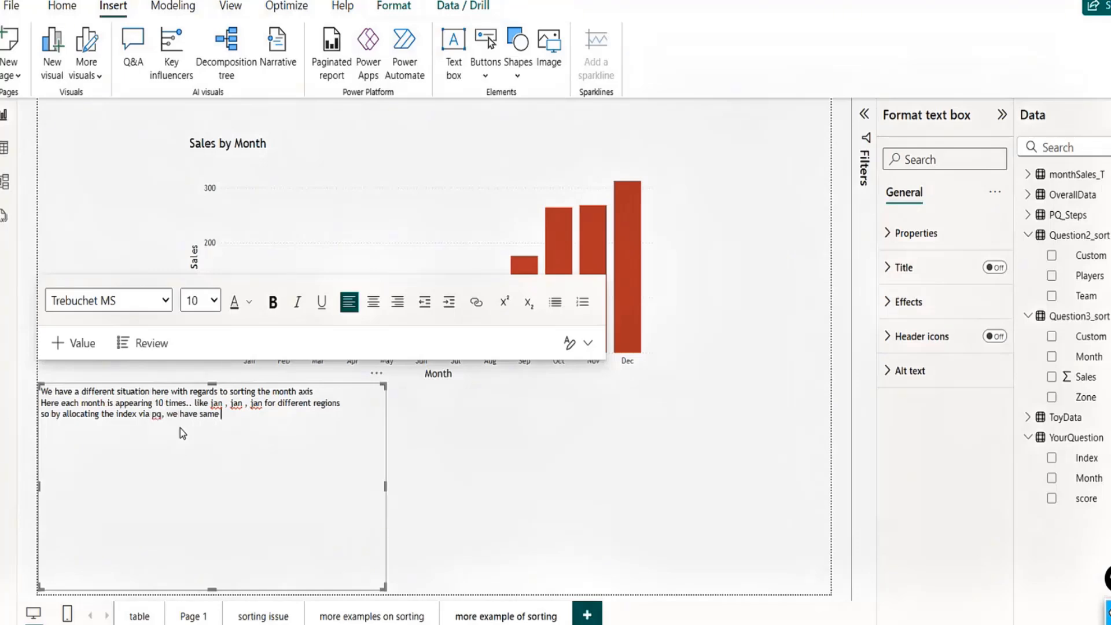
text( month with different values)
key(Return)
key(Return)
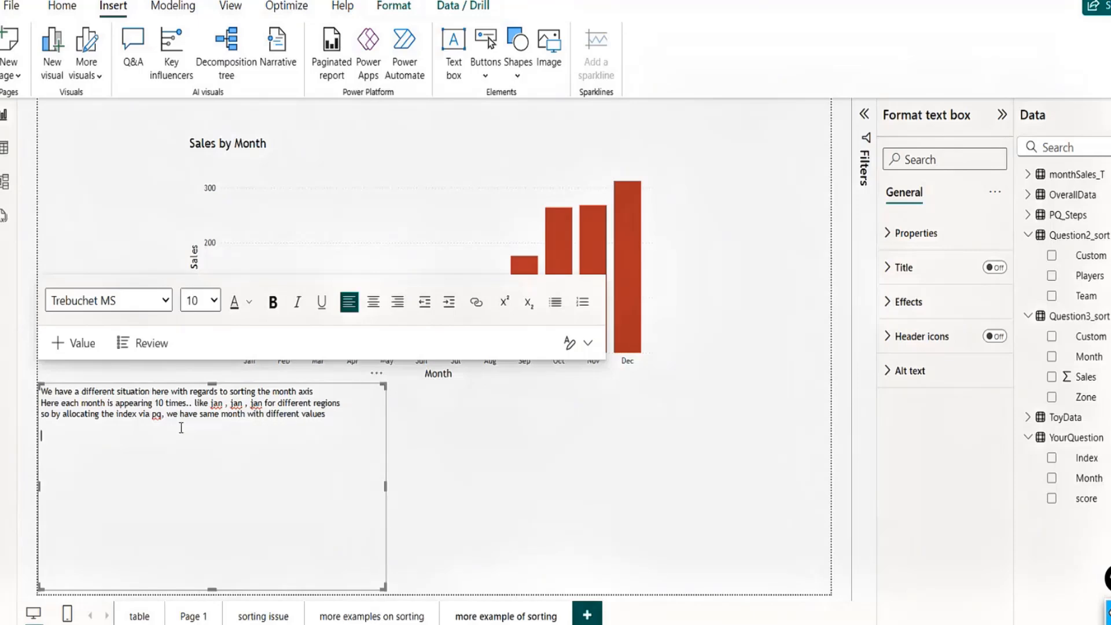
Step: Add the example lines "east jan 1" and "east feb2", and after a blank line "west jan 3"
text(jan , )
text(jan)
key(Return)
text(east)
key(Down)
text(west)
key(Up)
key(Down)
key(Down)
text(east)
text( 1)
key(Down)
text(feb)
key(Down)
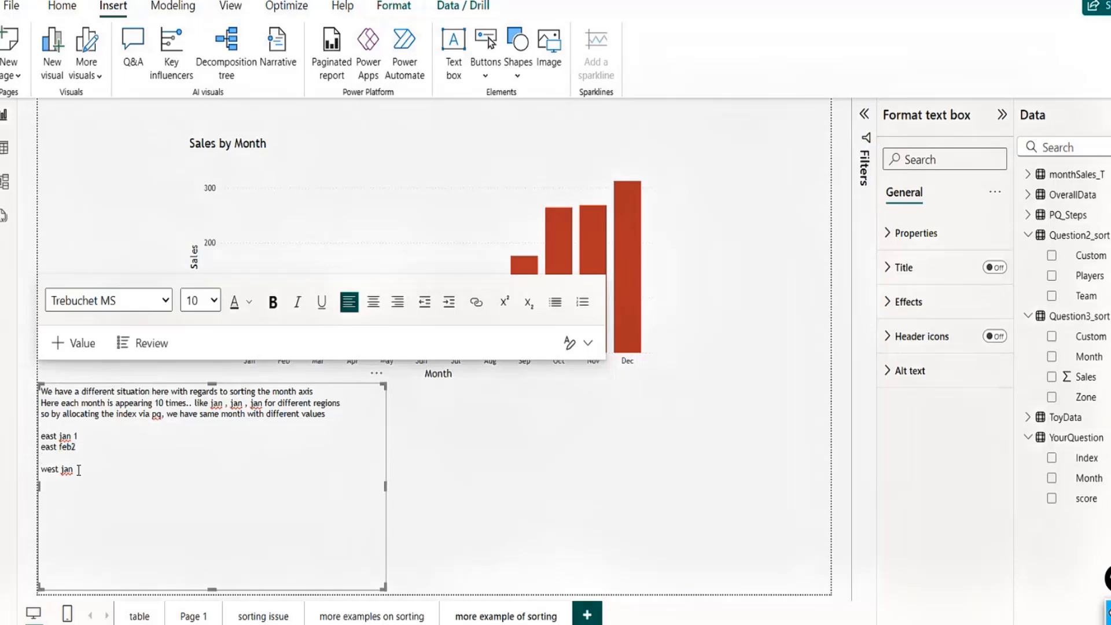
text(3)
click(74, 471)
key(End)
Step: Below the examples, write "you cannot have different indexs for same value. jan cannot have 1 and 3 and so on . same for other months."
key(Return)
key(Return)
text(you cnr)
text(annothave)
key(BackSpace)
key(BackSpace)
text(have )
text(different inde)
text(xs f)
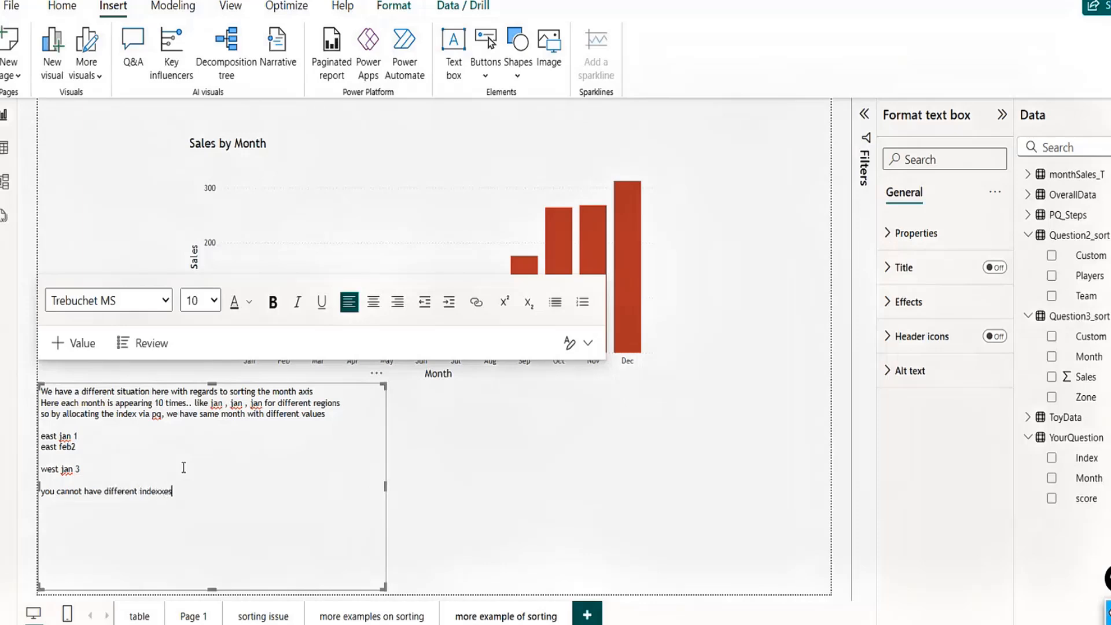
text(same value. ja)
text(n cannto)
text(ot have t)
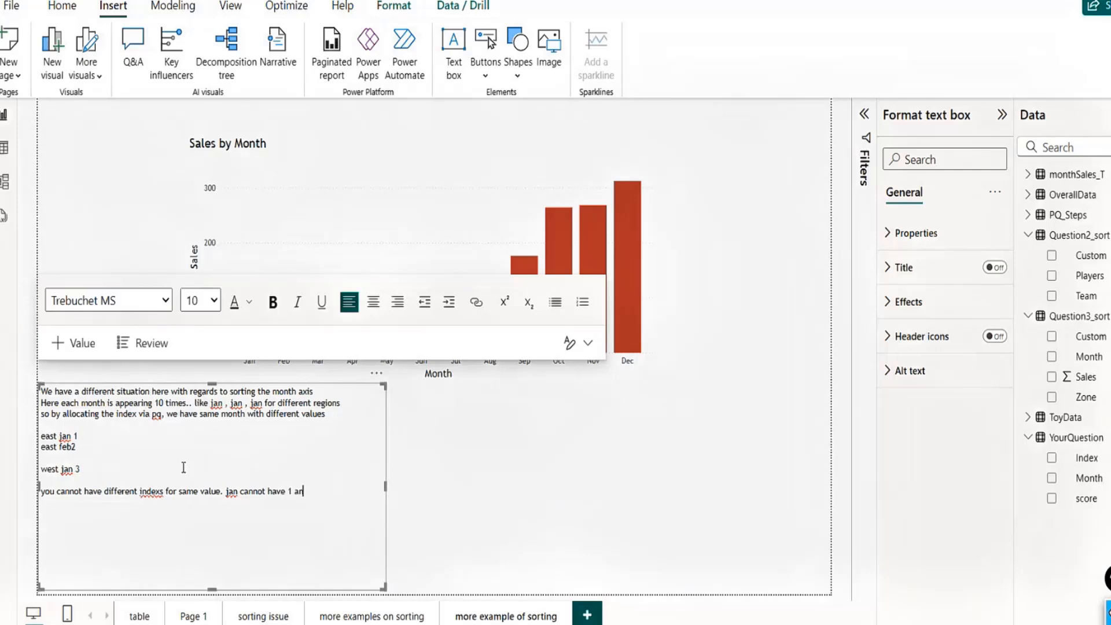
text(d 3 and so)
text( on . )
text(same for other mot)
text(nths)
Step: Start a new line reading "so , our approch was to use the if condition in pq... and"
text(so)
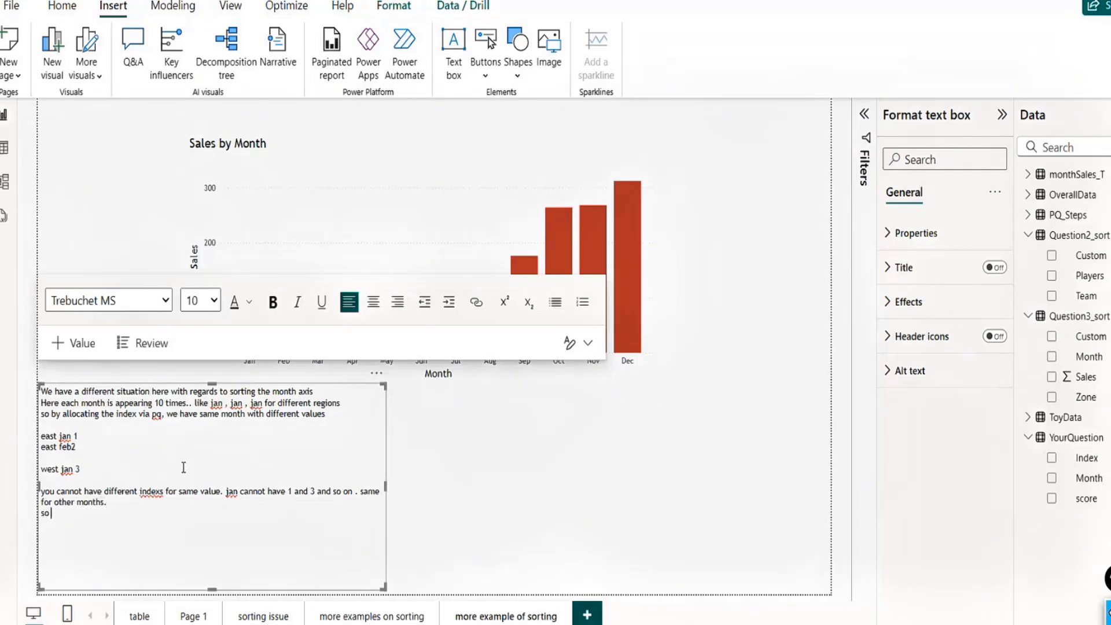
text( , our approch was to use the if con)
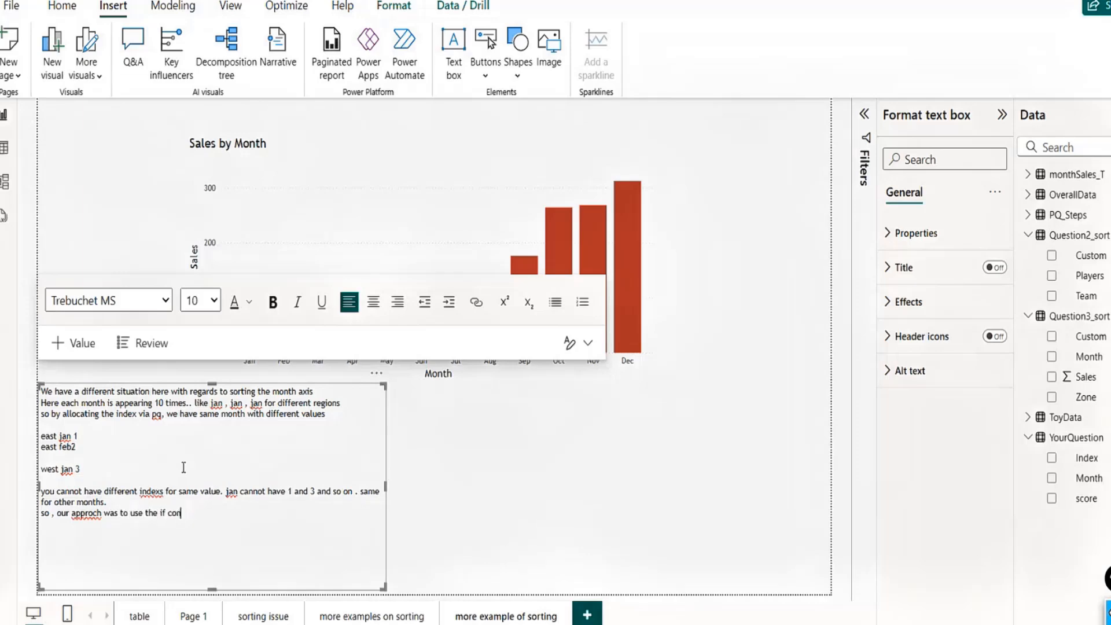
text(tdition in pq... and ens)
key(BackSpace)
Step: Finish the line with "allocating all jan rows the same value which is 1 and for feb its 2" and add "that is how this was worked out"
text(a allocati)
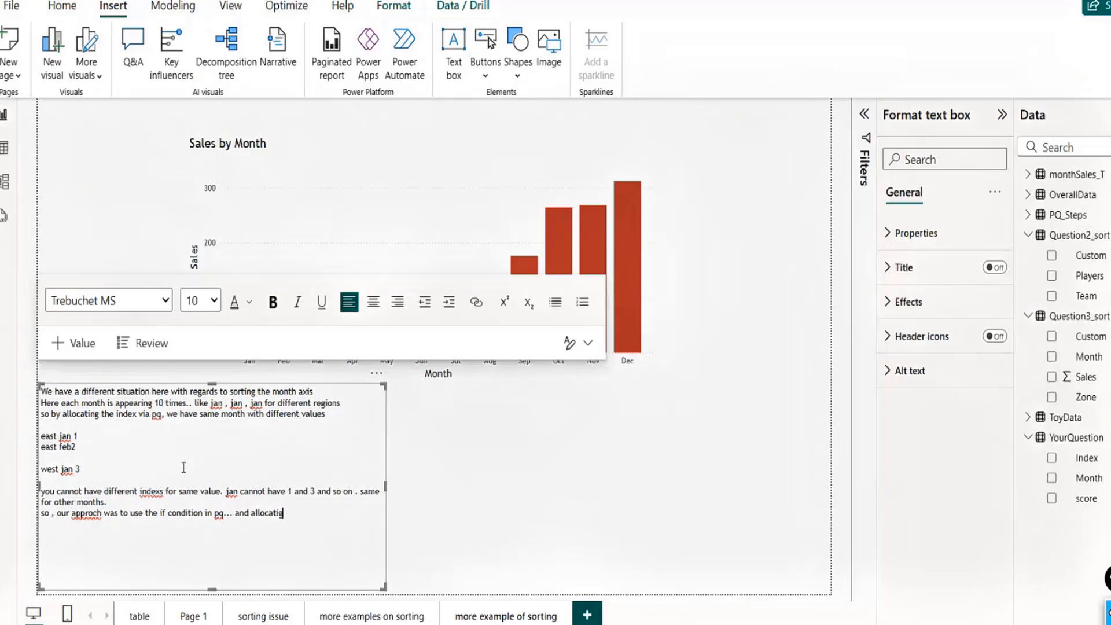
text(ng all jan rows the same value which)
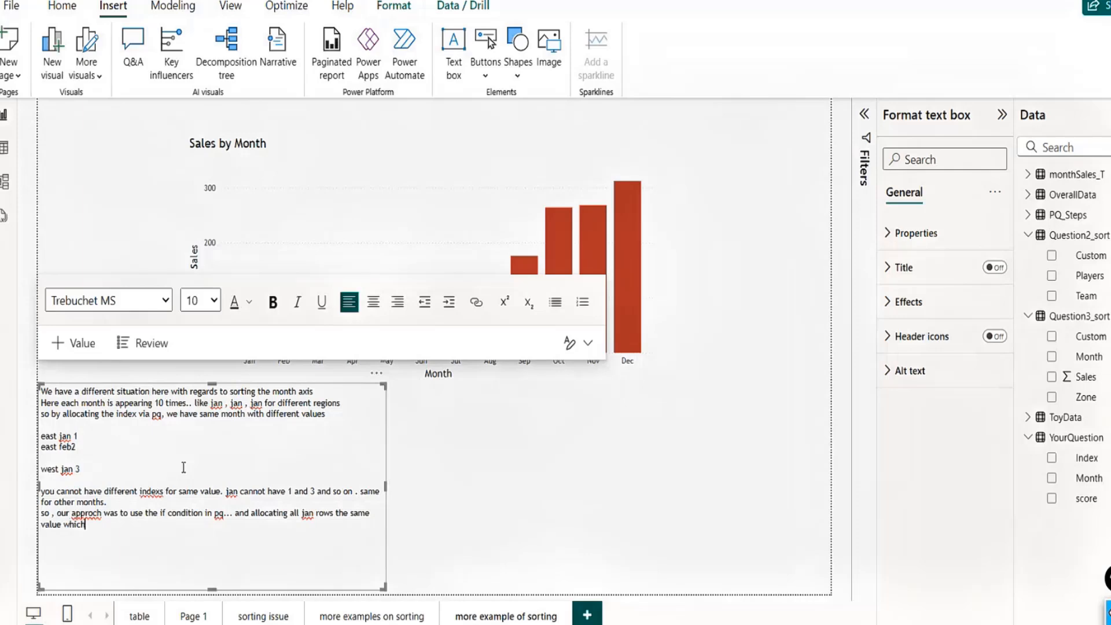
text( is 1 an)
text(d)
text( for feb its 2)
text( that is o)
text(ow this w)
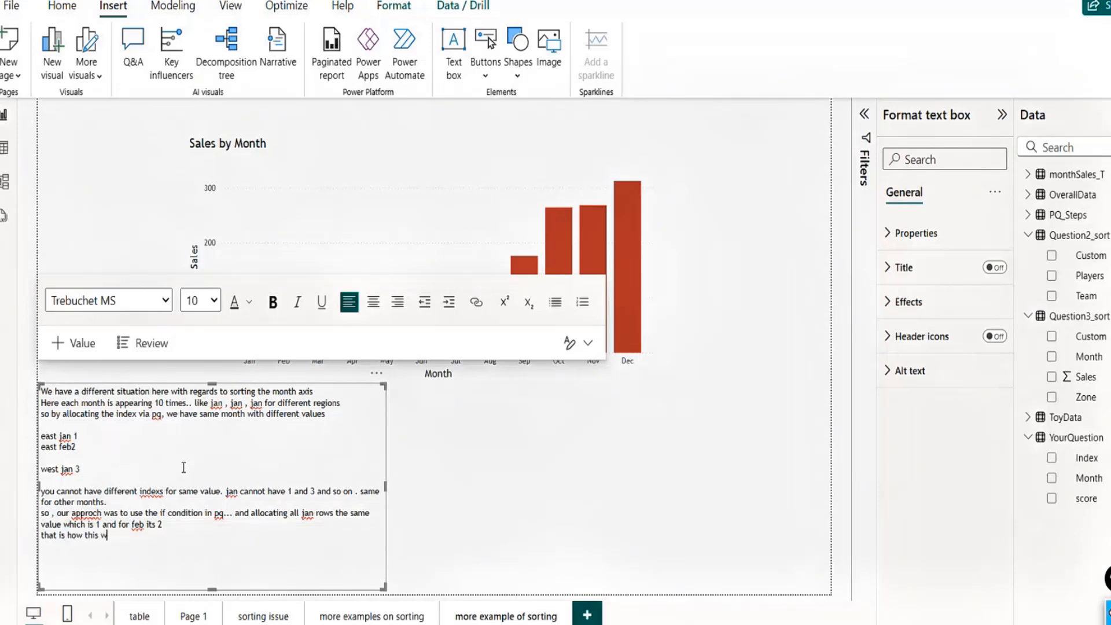
text(as worked out)
Step: Make all the text in the text box bold
key(ctrl+a)
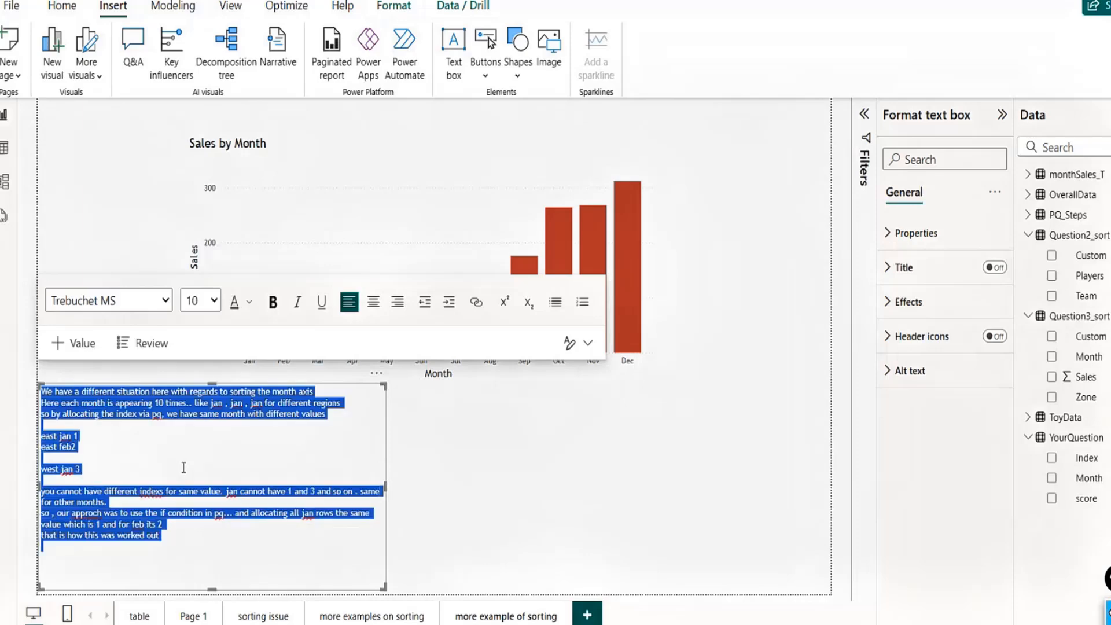
click(274, 302)
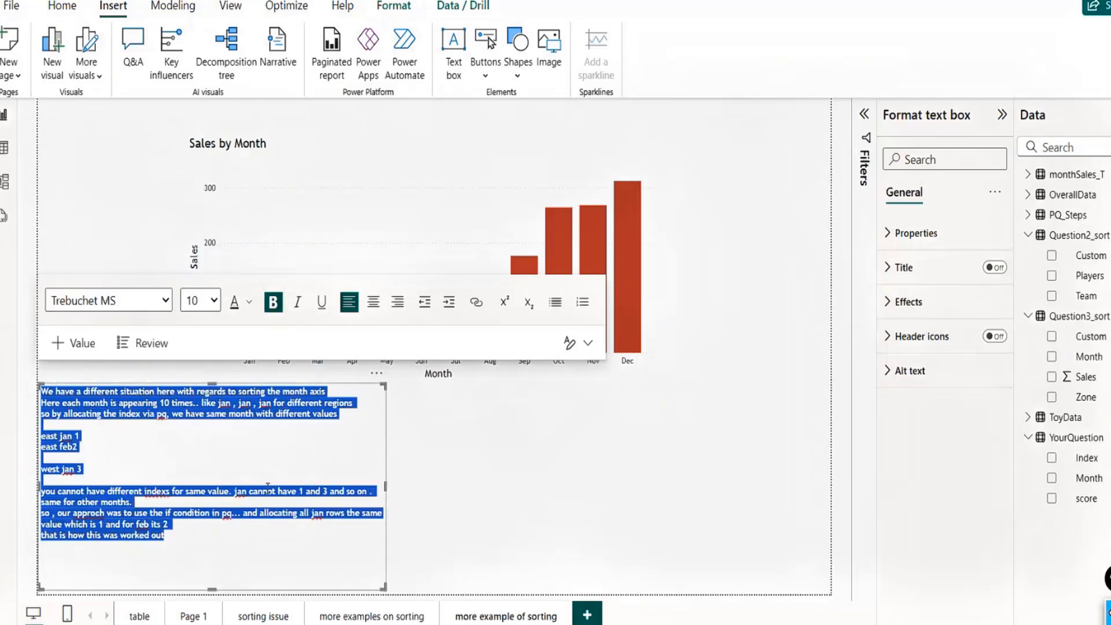
click(273, 489)
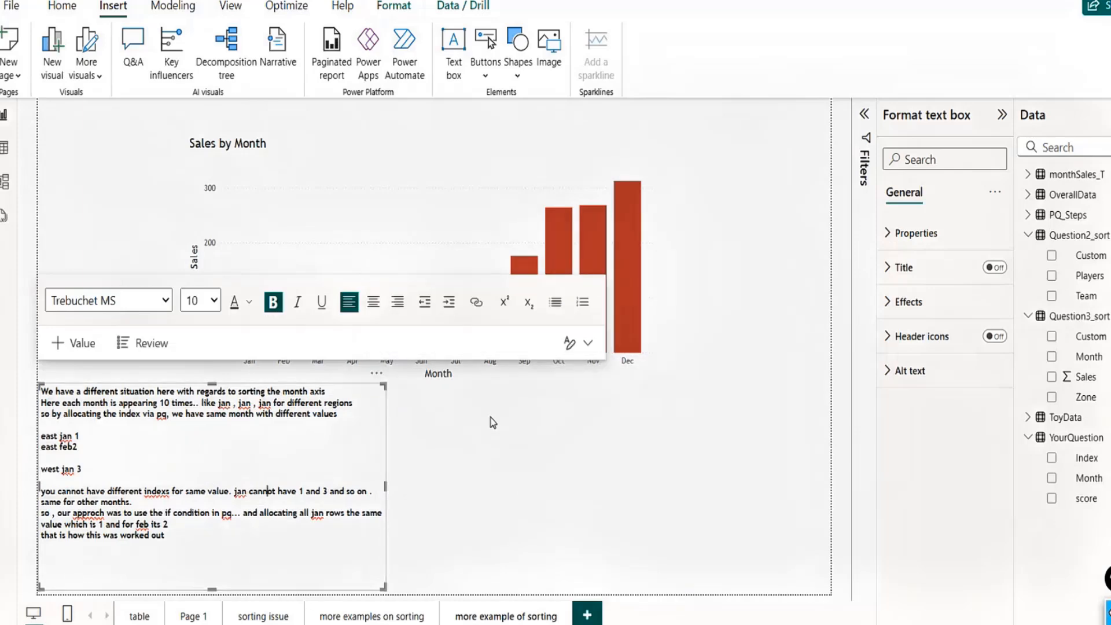
click(297, 483)
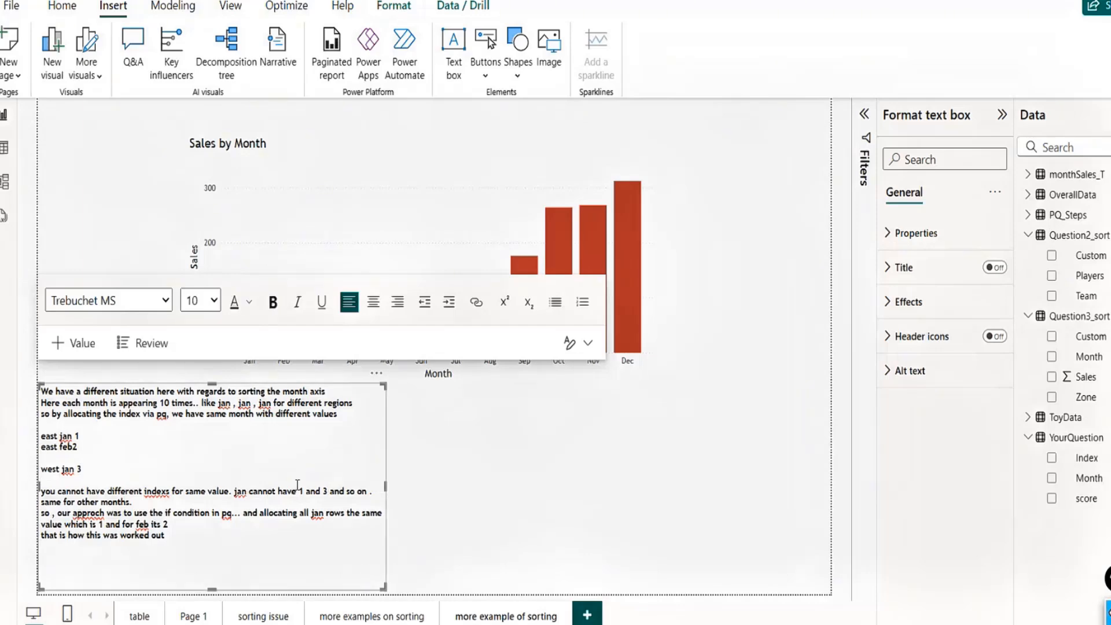